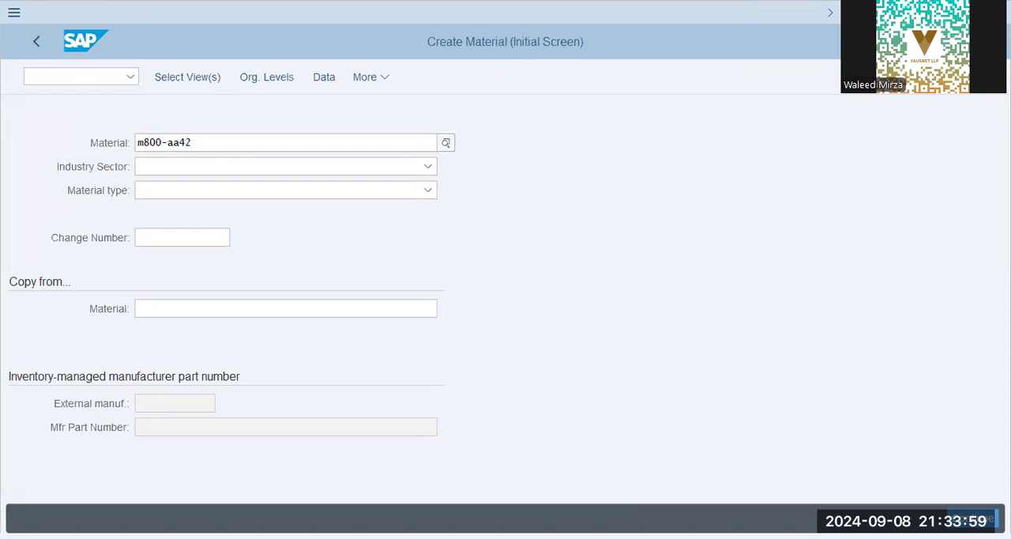
Enter m800-aa42-5 as the material number and choose Mechanical engineering as the industry sector.
{"action": "key", "text": "Return"}
{"action": "type", "text": "-5"}
{"action": "key", "text": "Tab"}
{"action": "left_click", "coordinate": [215, 166]}
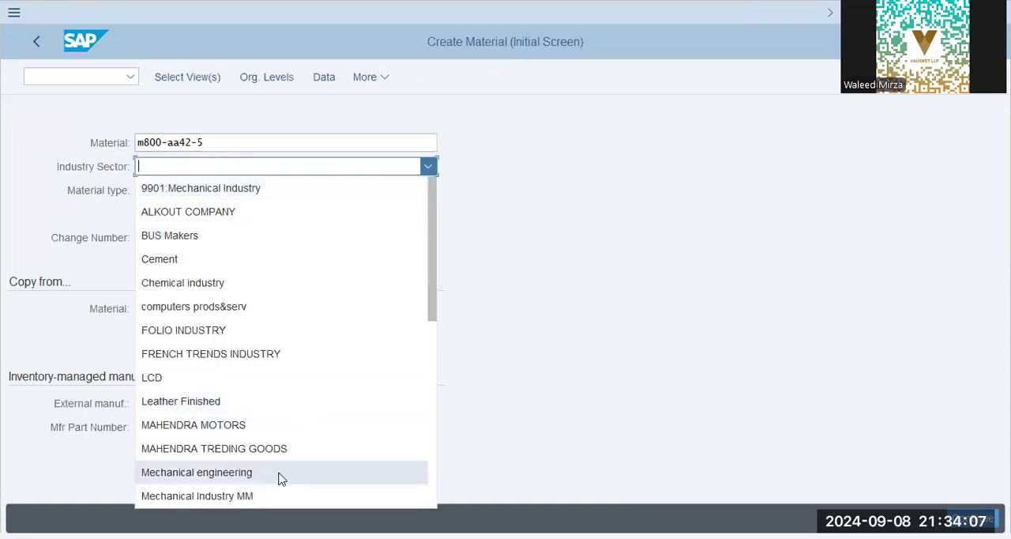
{"action": "left_click", "coordinate": [280, 473]}
Set the material type to Finished Product (FERT).
{"action": "left_click", "coordinate": [221, 196]}
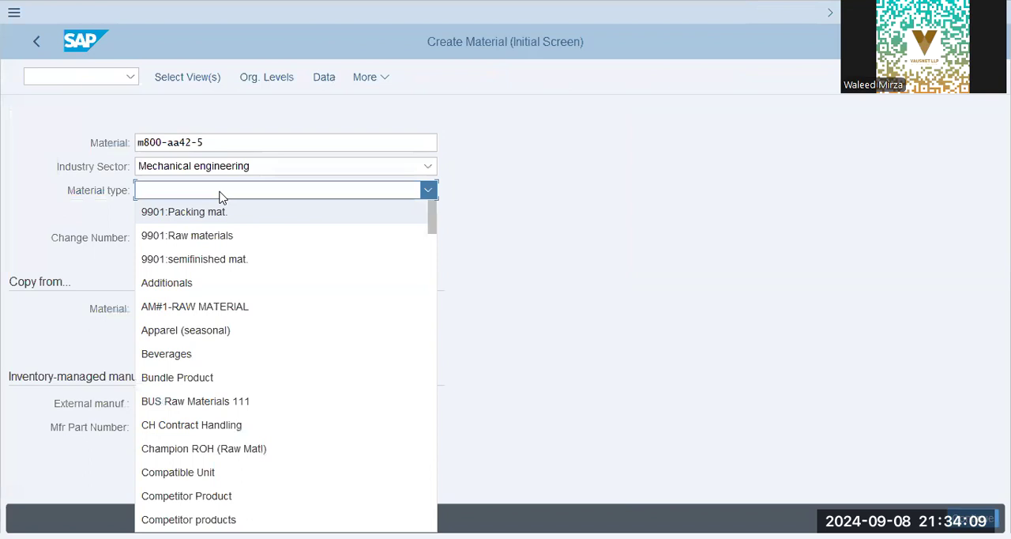
{"action": "left_click", "coordinate": [237, 424]}
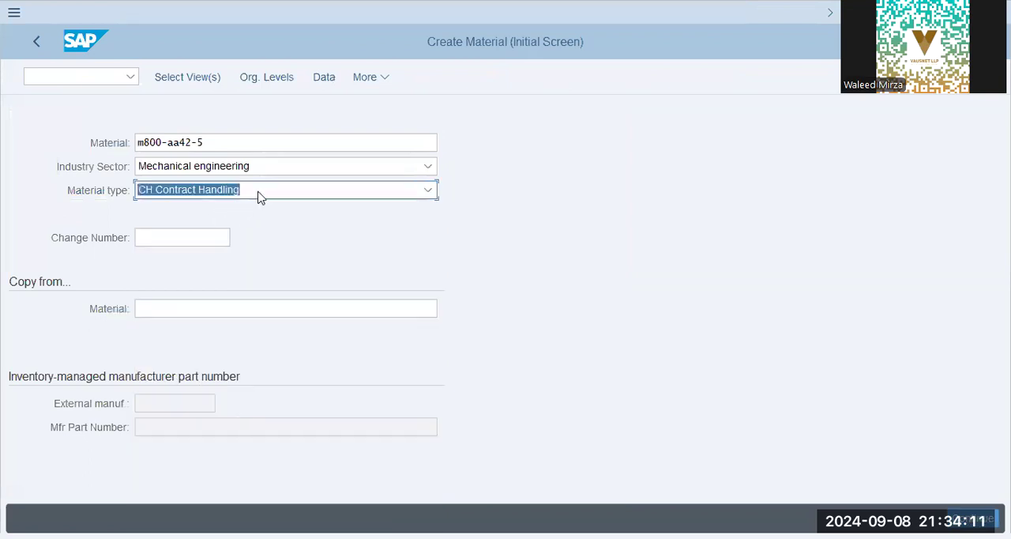
{"action": "left_click", "coordinate": [258, 196]}
{"action": "scroll", "coordinate": [293, 334], "scroll_direction": "down", "scroll_amount": 5}
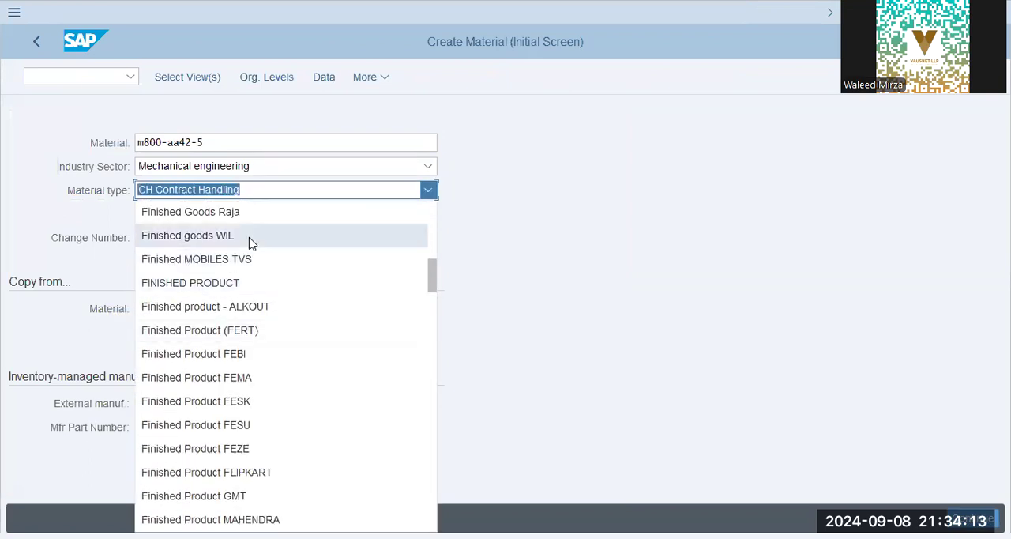
{"action": "scroll", "coordinate": [251, 242], "scroll_direction": "up", "scroll_amount": 2}
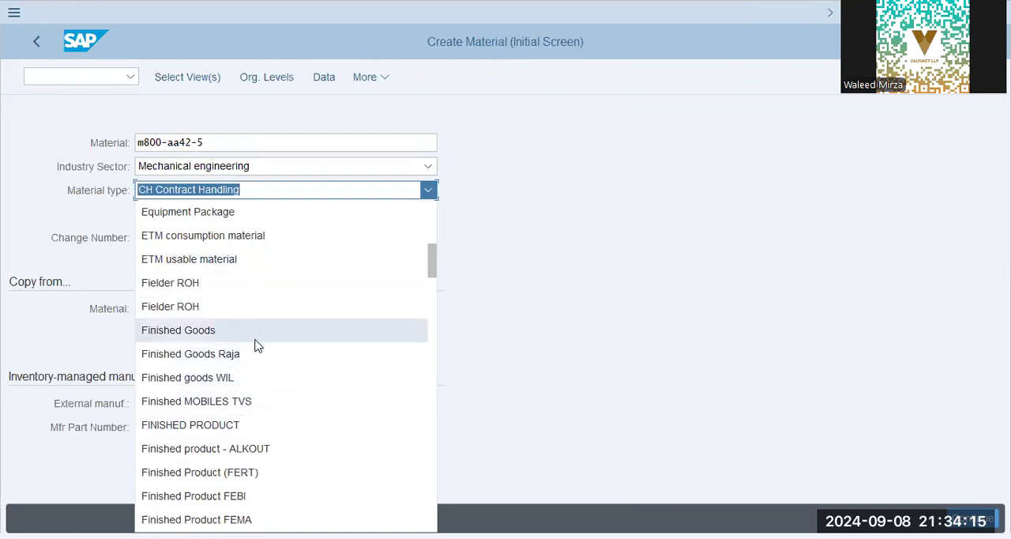
{"action": "left_click", "coordinate": [273, 471]}
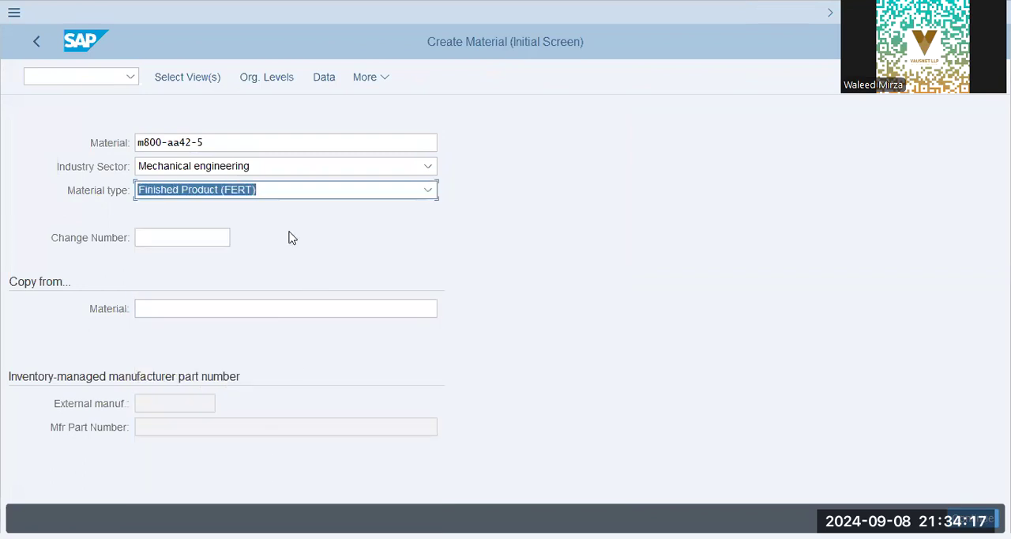
Proceed through view selection to the organizational levels and enter plant aa42, storage location KHI and sales organization AA42.
{"action": "left_click", "coordinate": [191, 79]}
{"action": "left_click", "coordinate": [191, 78]}
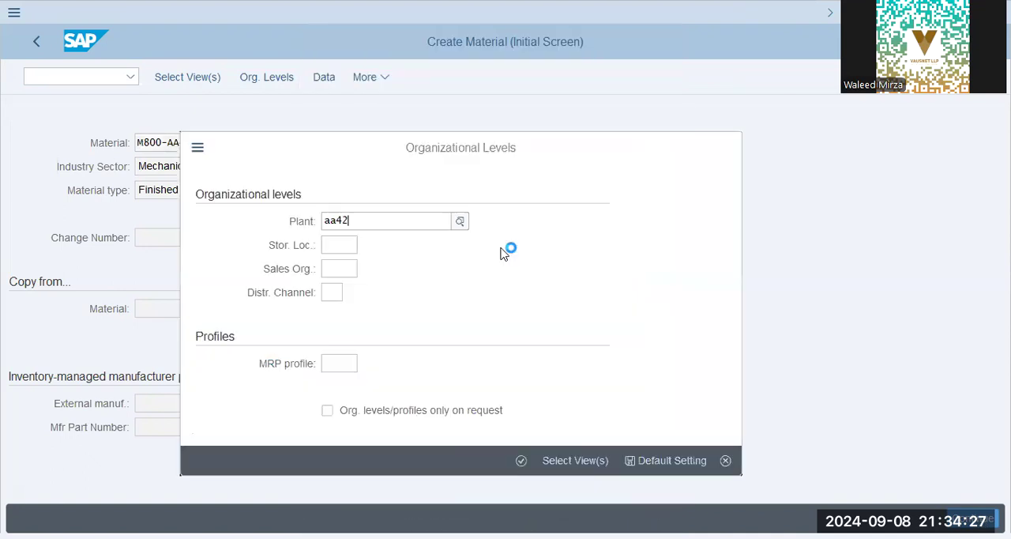
{"action": "key", "text": "Tab"}
{"action": "key", "text": "Return"}
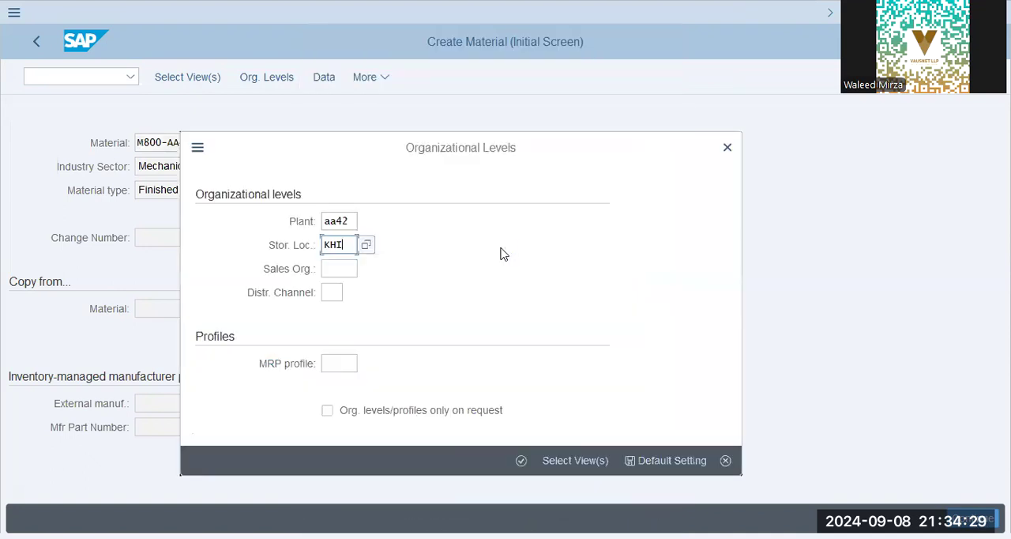
{"action": "key", "text": "Tab"}
{"action": "key", "text": "Down"}
{"action": "key", "text": "Return"}
{"action": "key", "text": "Tab"}
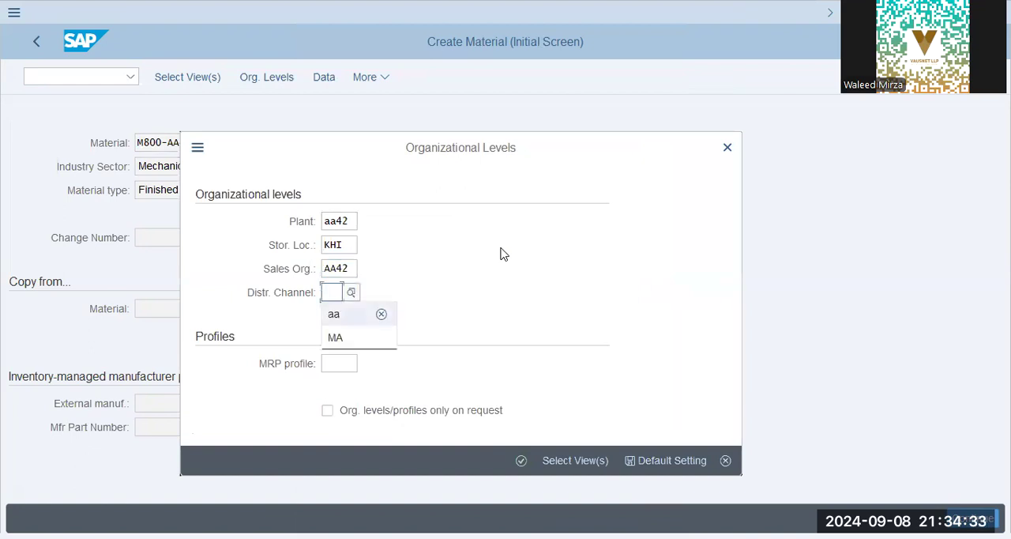
Pick distribution channel AA of sales organization AA42 from the possible entries and confirm the organizational levels.
{"action": "left_click", "coordinate": [350, 295]}
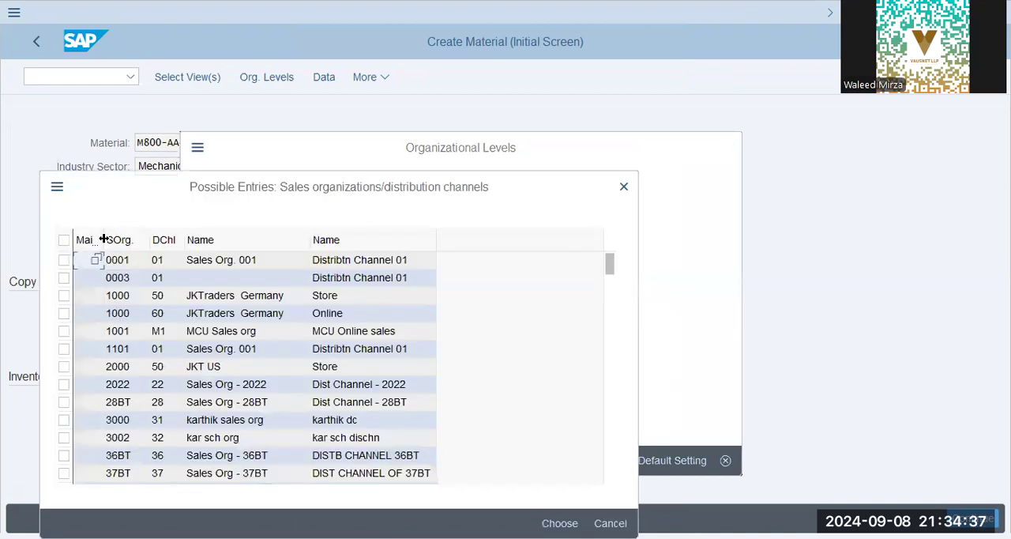
{"action": "scroll", "coordinate": [122, 395], "scroll_direction": "down", "scroll_amount": 15}
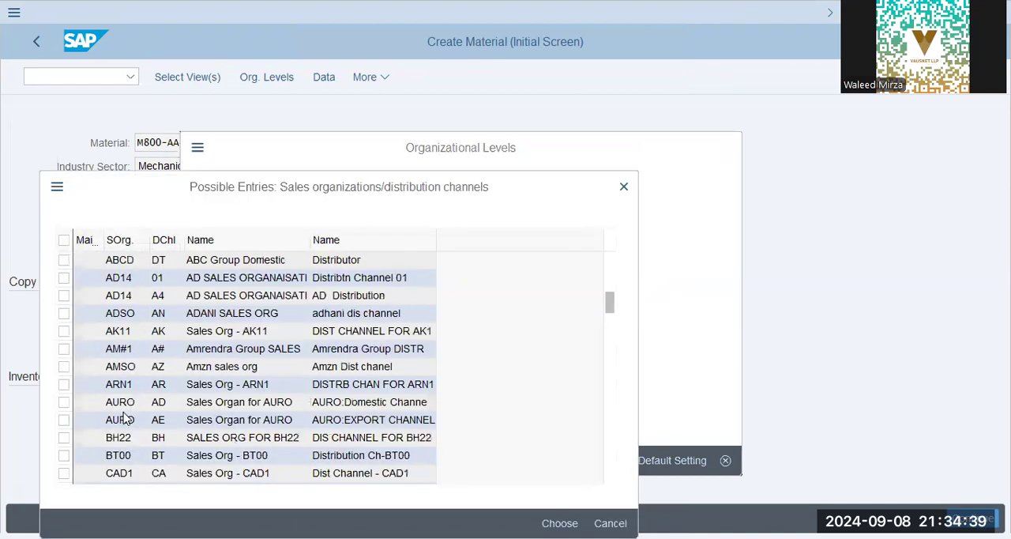
{"action": "scroll", "coordinate": [124, 419], "scroll_direction": "up", "scroll_amount": 3}
{"action": "scroll", "coordinate": [121, 417], "scroll_direction": "up", "scroll_amount": 4}
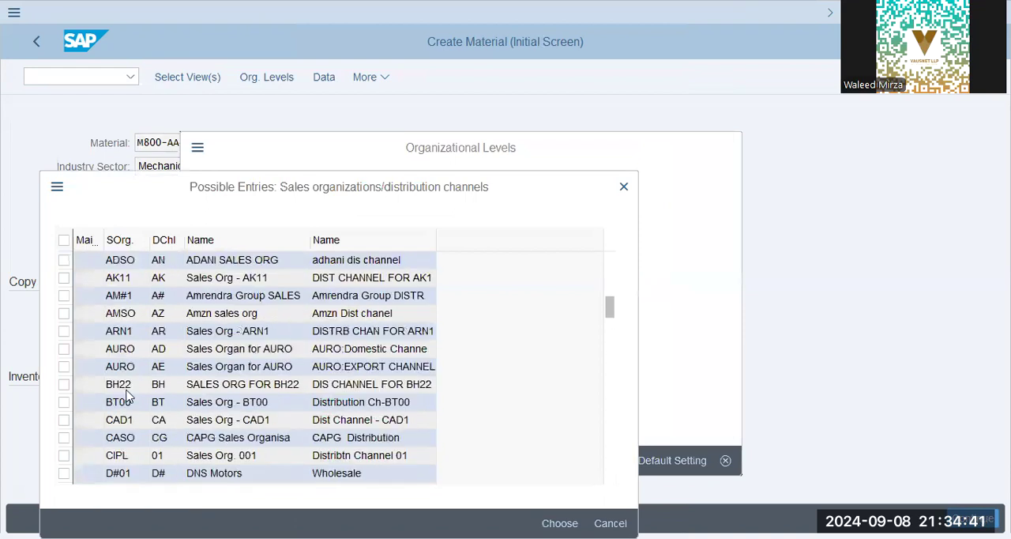
{"action": "scroll", "coordinate": [129, 298], "scroll_direction": "up", "scroll_amount": 2}
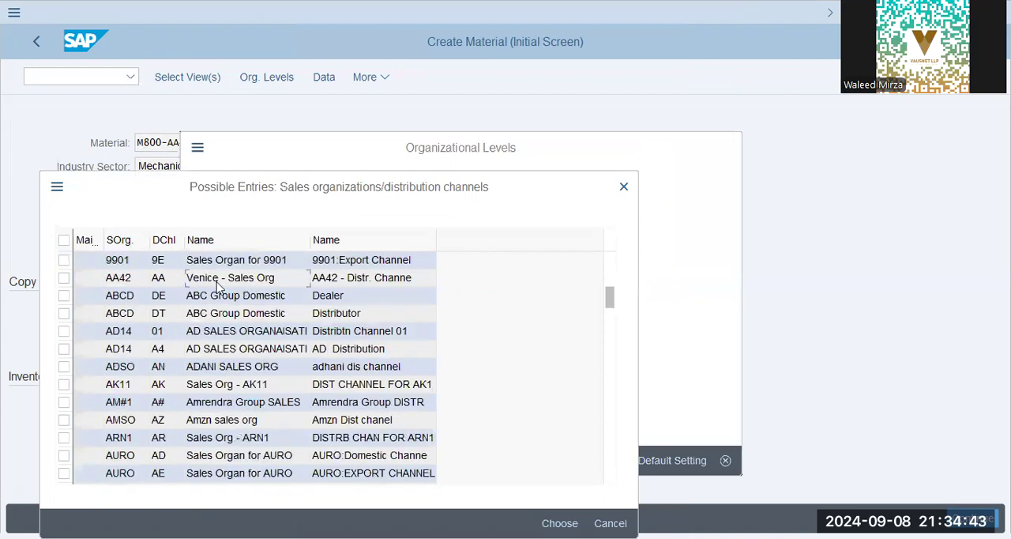
{"action": "double_click", "coordinate": [303, 282]}
{"action": "left_click", "coordinate": [524, 461]}
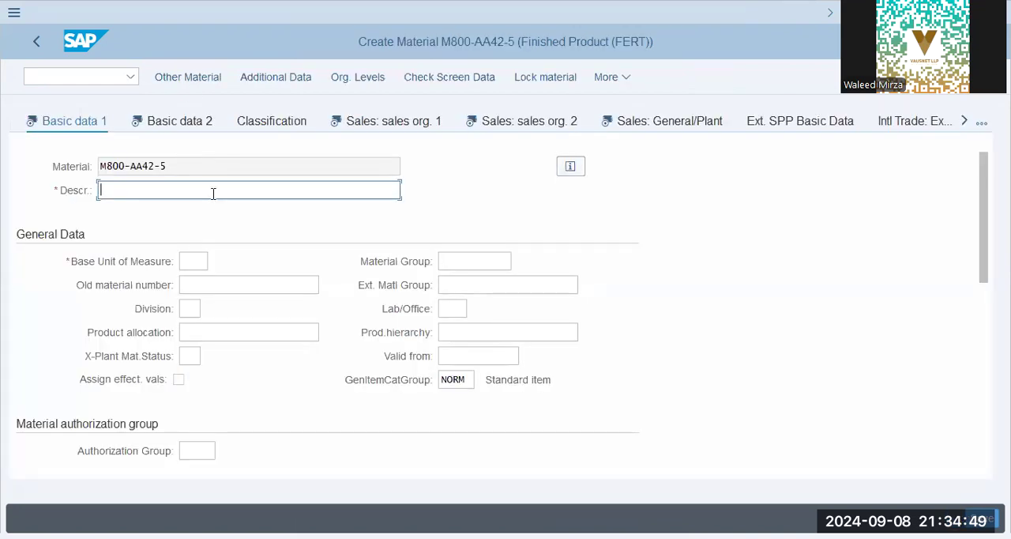
Copy the material number M800-AA42-5 into the material description.
{"action": "left_click_drag", "start_coordinate": [168, 166], "coordinate": [70, 157]}
{"action": "key", "text": "ctrl+c"}
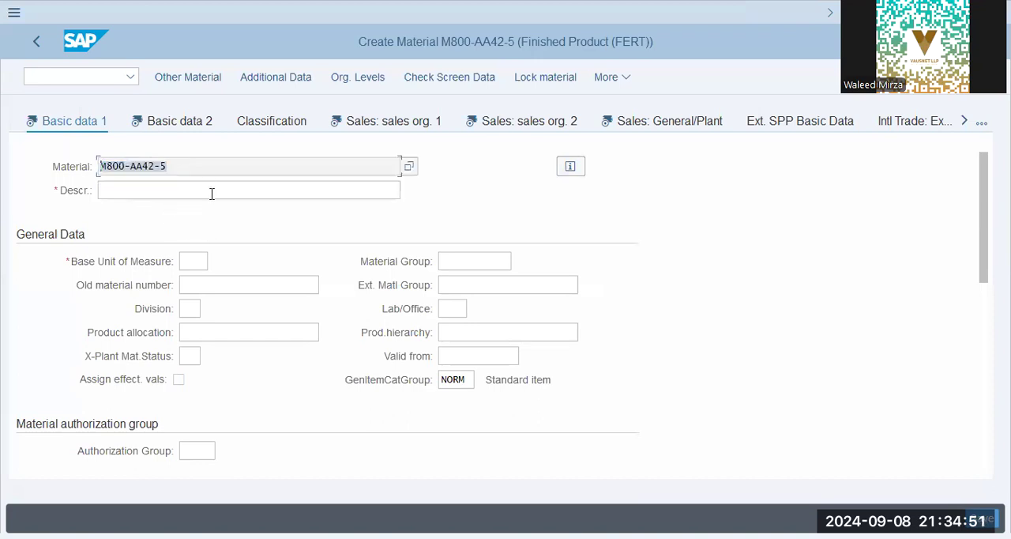
{"action": "left_click", "coordinate": [201, 188]}
{"action": "key", "text": "ctrl+v"}
Set the base unit of measure to PC, the material group to 01 and the division to 00.
{"action": "left_click", "coordinate": [194, 262]}
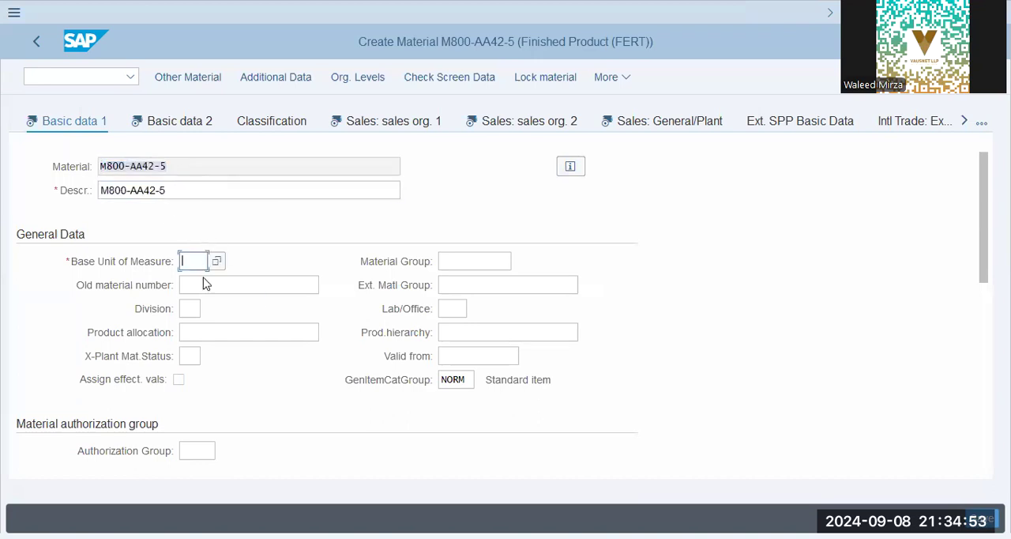
{"action": "left_click", "coordinate": [219, 288]}
{"action": "key", "text": "Tab"}
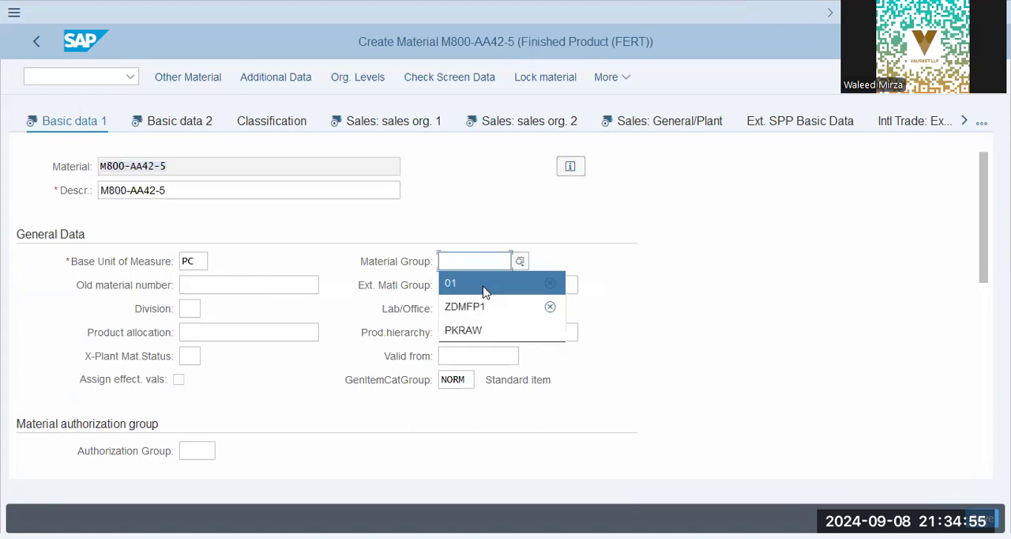
{"action": "left_click", "coordinate": [190, 309]}
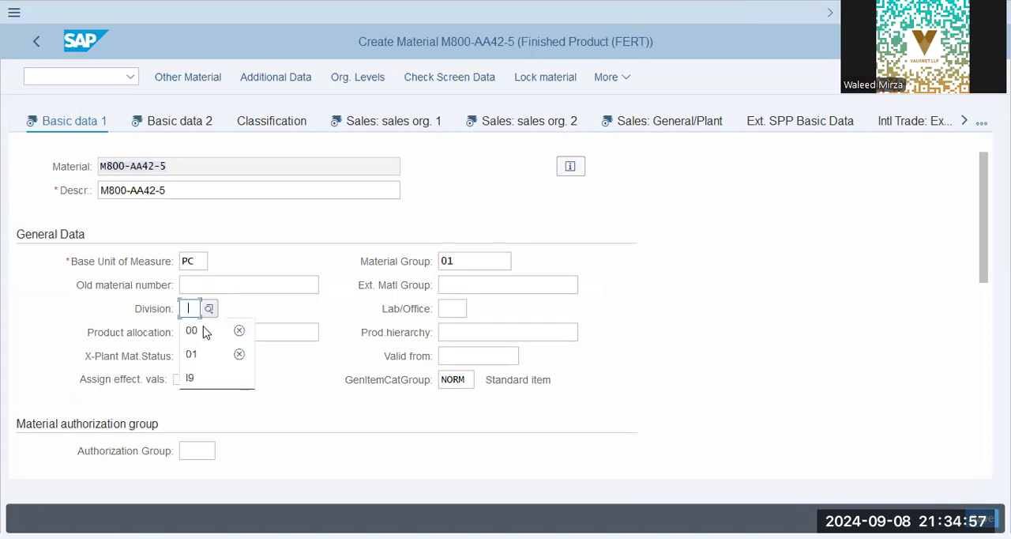
{"action": "left_click", "coordinate": [458, 308]}
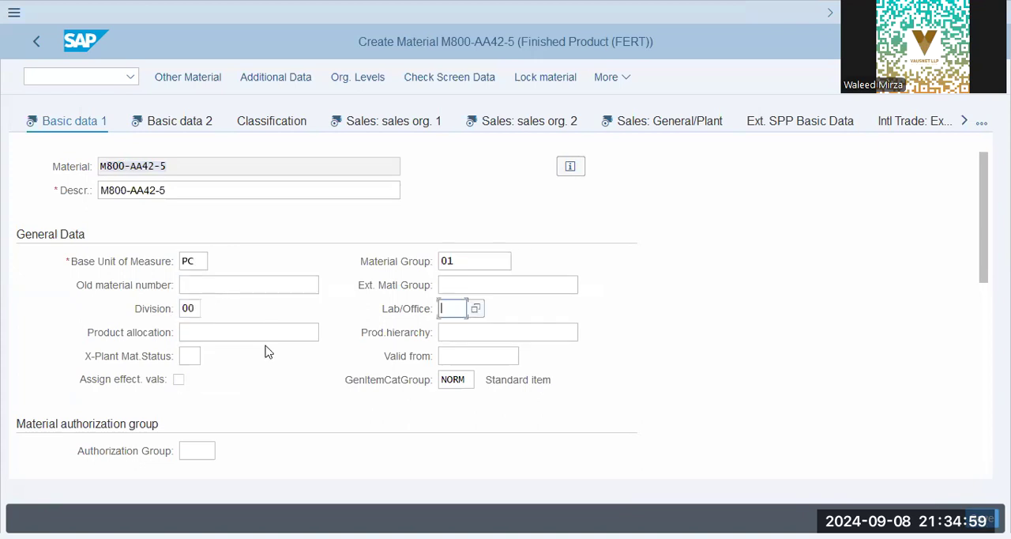
Review the material number, base unit of measure and material group in the first basic data view.
{"action": "scroll", "coordinate": [266, 350], "scroll_direction": "down", "scroll_amount": 3}
{"action": "scroll", "coordinate": [266, 351], "scroll_direction": "up", "scroll_amount": 2}
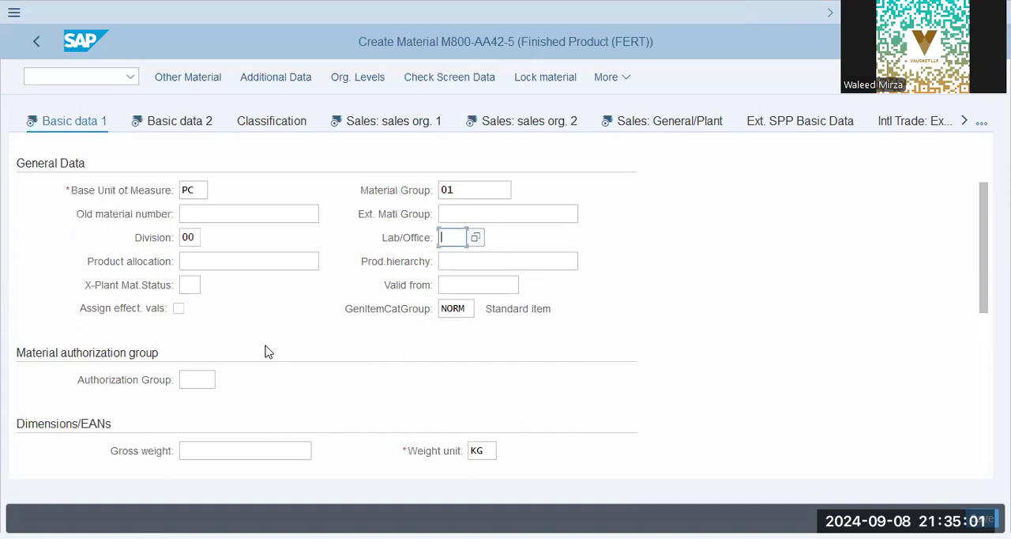
{"action": "left_click", "coordinate": [204, 190]}
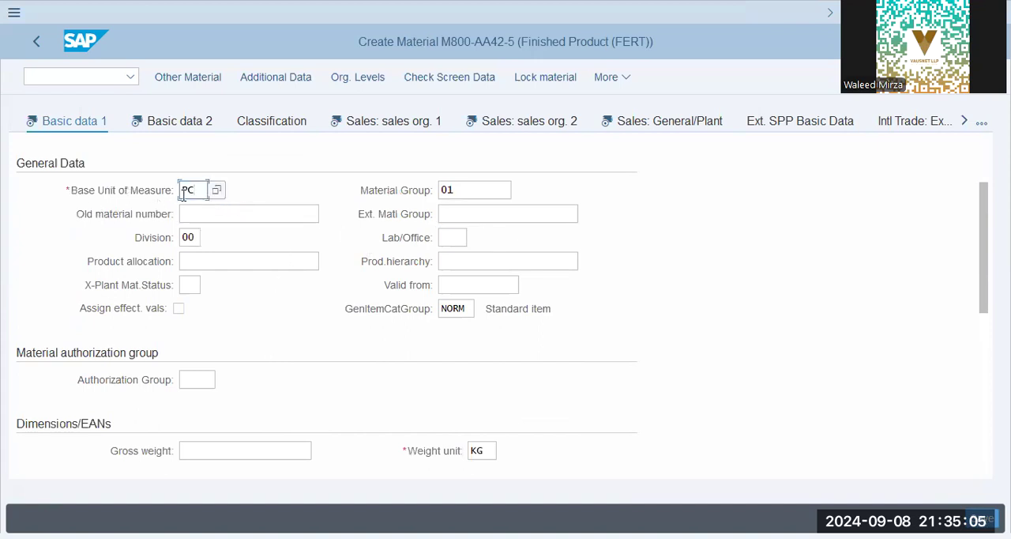
{"action": "scroll", "coordinate": [162, 209], "scroll_direction": "up", "scroll_amount": 2}
{"action": "left_click_drag", "start_coordinate": [399, 167], "coordinate": [95, 167]}
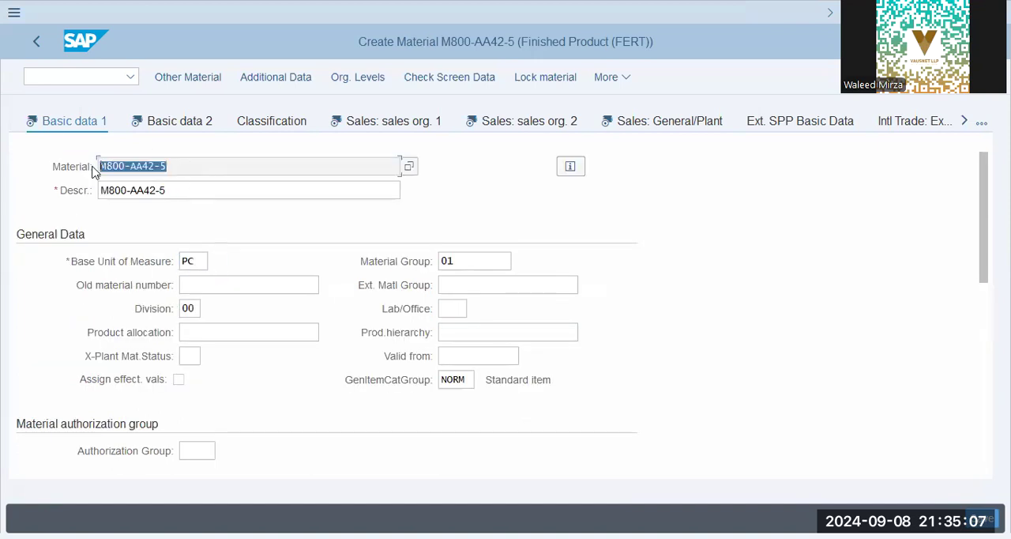
{"action": "left_click", "coordinate": [466, 261]}
{"action": "left_click_drag", "start_coordinate": [468, 259], "coordinate": [339, 261]}
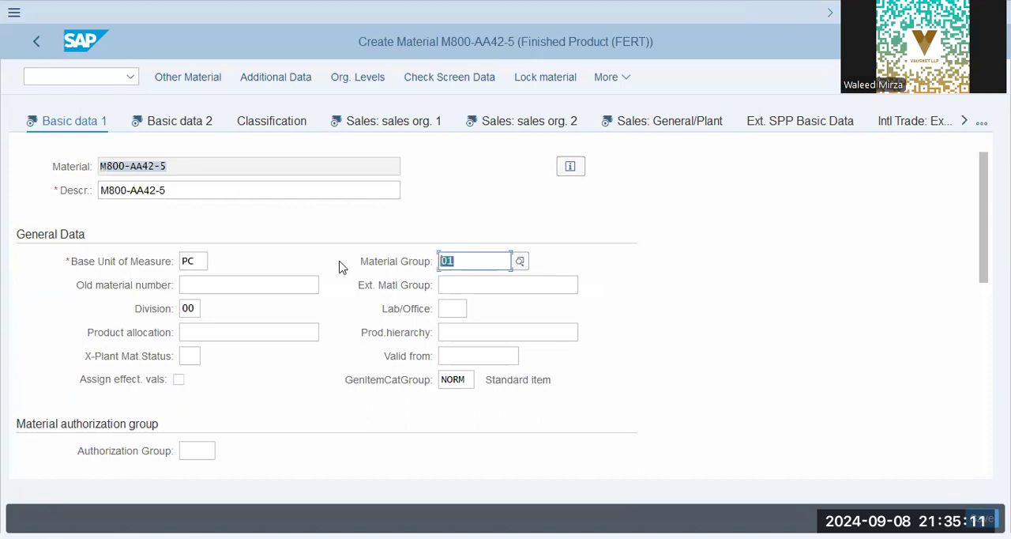
{"action": "left_click", "coordinate": [454, 259]}
Enter a gross weight and a net weight of 1 and check the weight unit in the dimensions section.
{"action": "scroll", "coordinate": [87, 357], "scroll_direction": "down", "scroll_amount": 3}
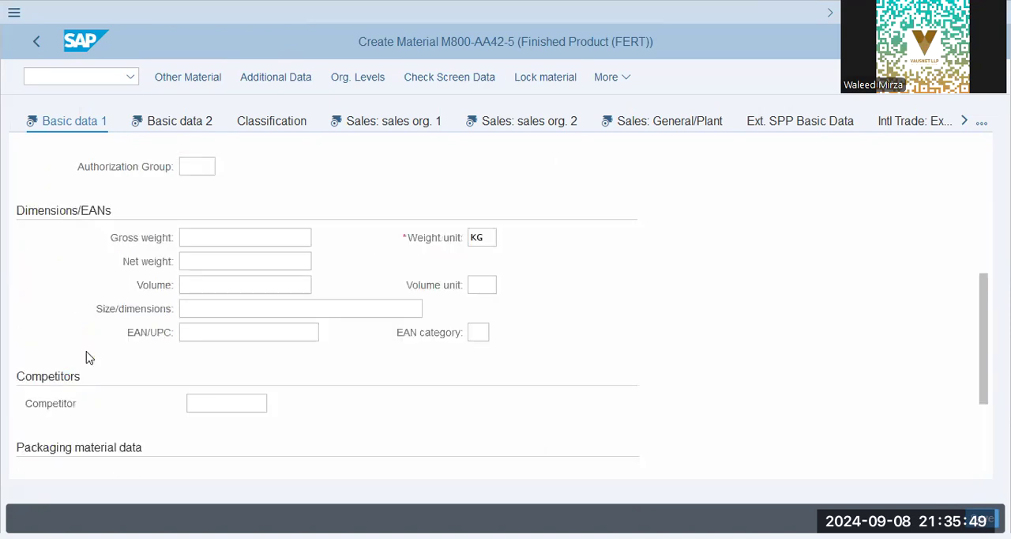
{"action": "left_click", "coordinate": [229, 235]}
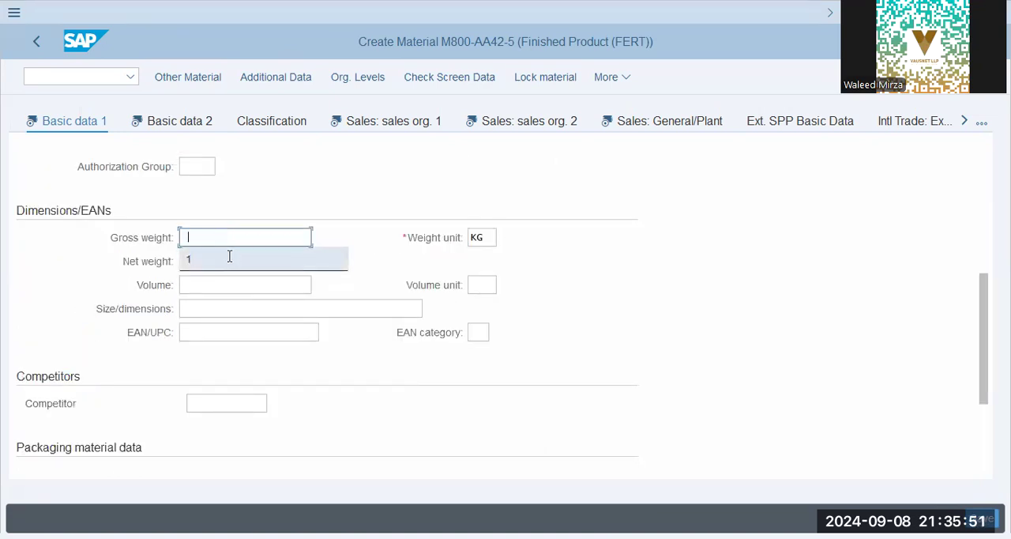
{"action": "left_click", "coordinate": [341, 254]}
{"action": "left_click", "coordinate": [488, 239]}
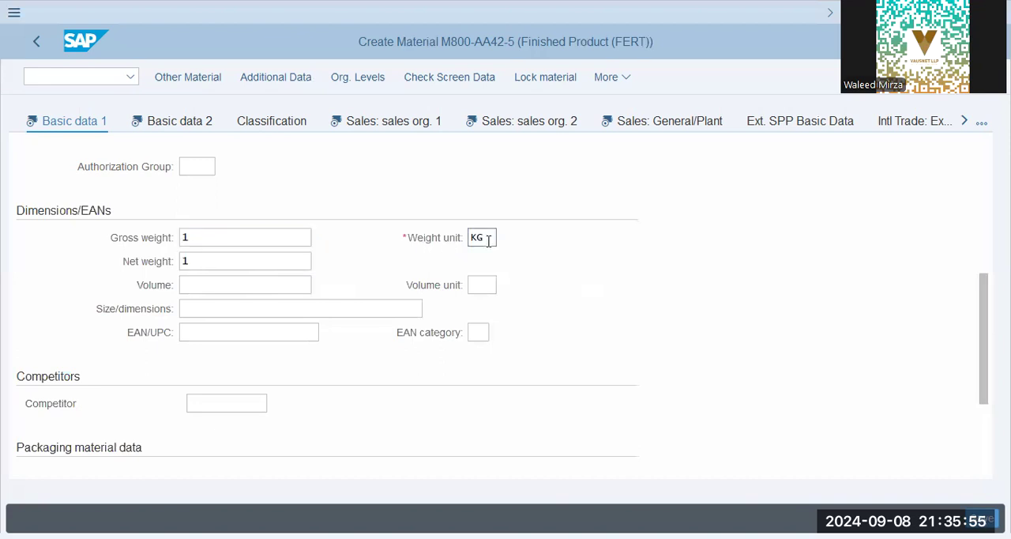
{"action": "scroll", "coordinate": [488, 243], "scroll_direction": "up", "scroll_amount": 4}
{"action": "scroll", "coordinate": [472, 313], "scroll_direction": "down", "scroll_amount": 5}
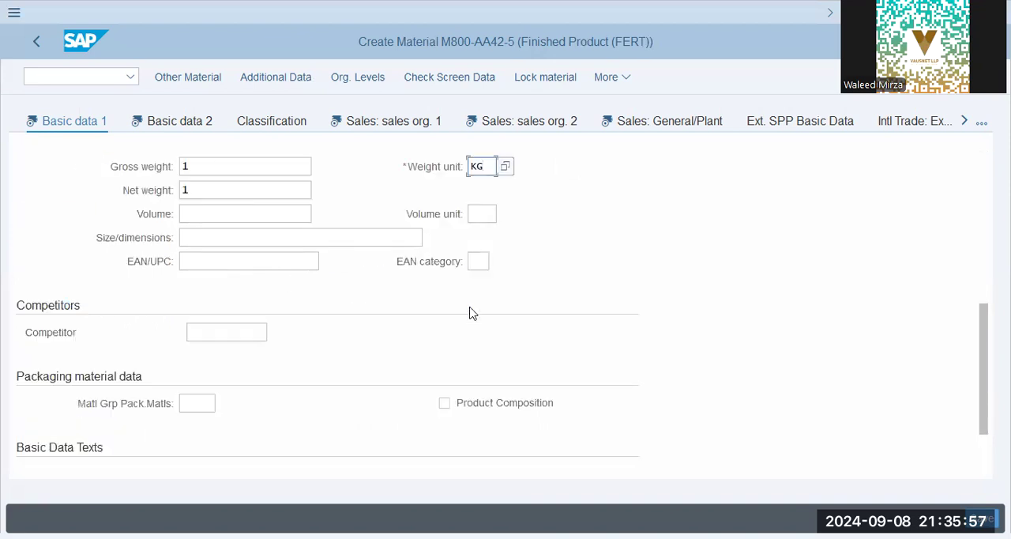
{"action": "scroll", "coordinate": [469, 313], "scroll_direction": "up", "scroll_amount": 1}
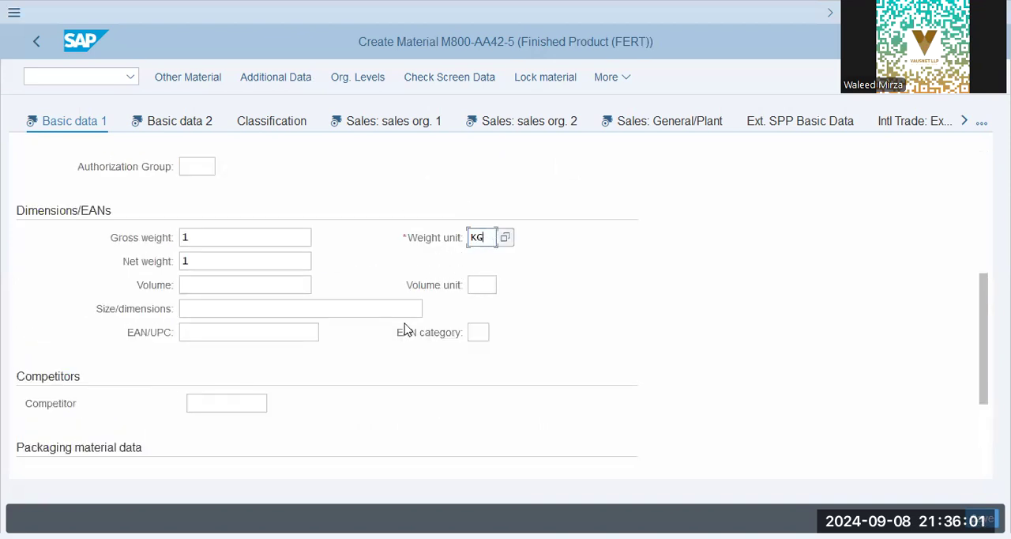
{"action": "scroll", "coordinate": [404, 330], "scroll_direction": "down", "scroll_amount": 2}
Add a German (de) description M800-AA42-5 in the material's additional data and return to the main data.
{"action": "left_click", "coordinate": [260, 82]}
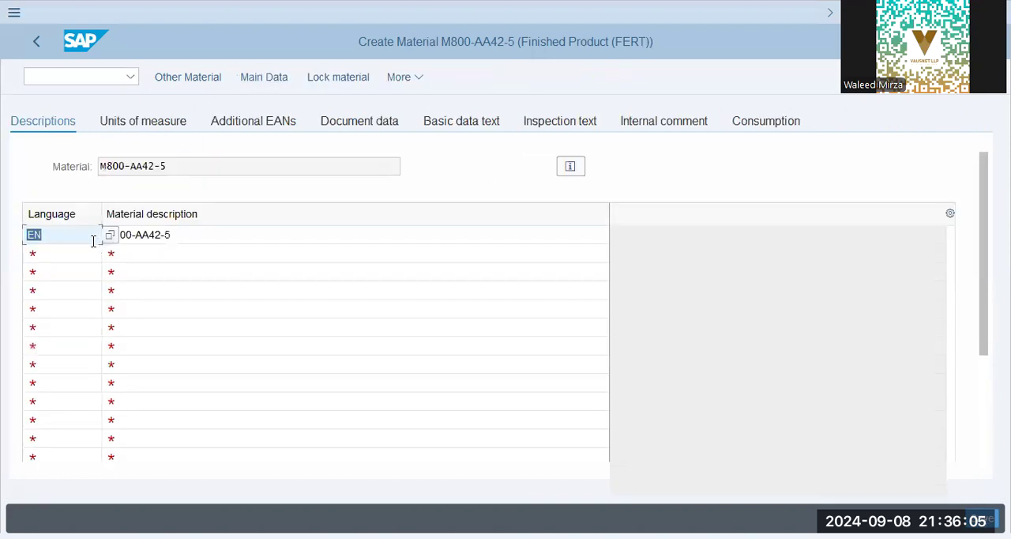
{"action": "left_click", "coordinate": [182, 232]}
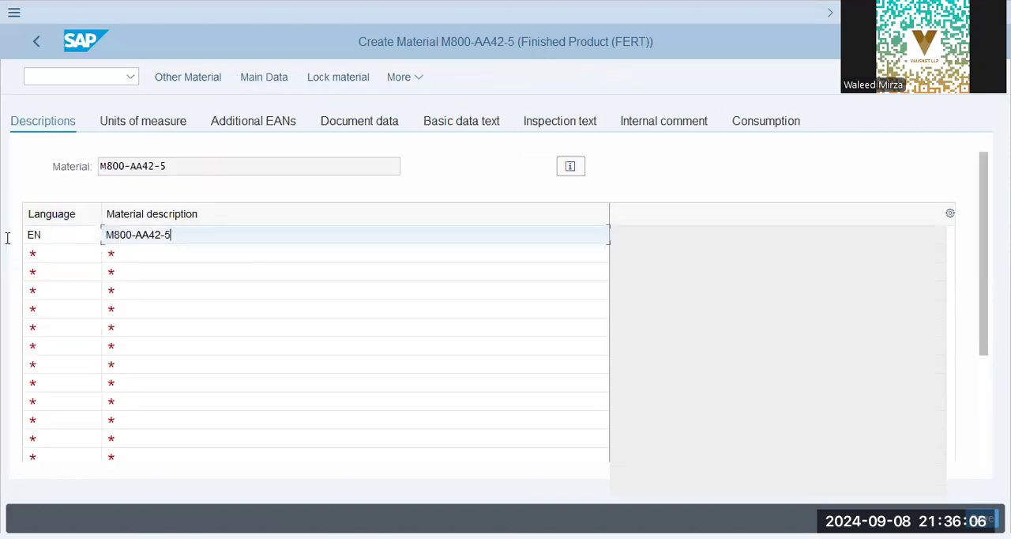
{"action": "left_click", "coordinate": [113, 255]}
{"action": "left_click", "coordinate": [61, 252]}
{"action": "type", "text": "de"}
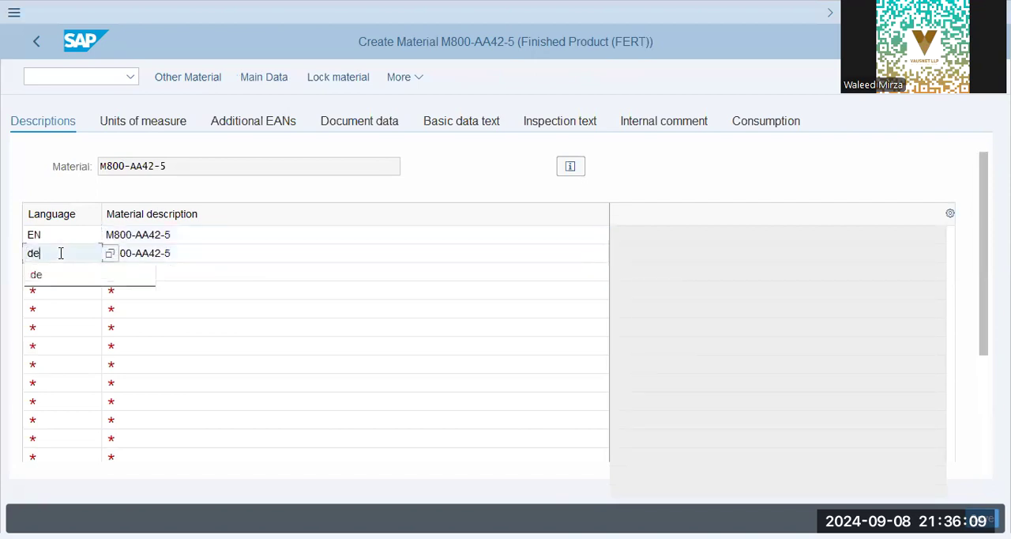
{"action": "key", "text": "Tab"}
{"action": "left_click", "coordinate": [216, 257]}
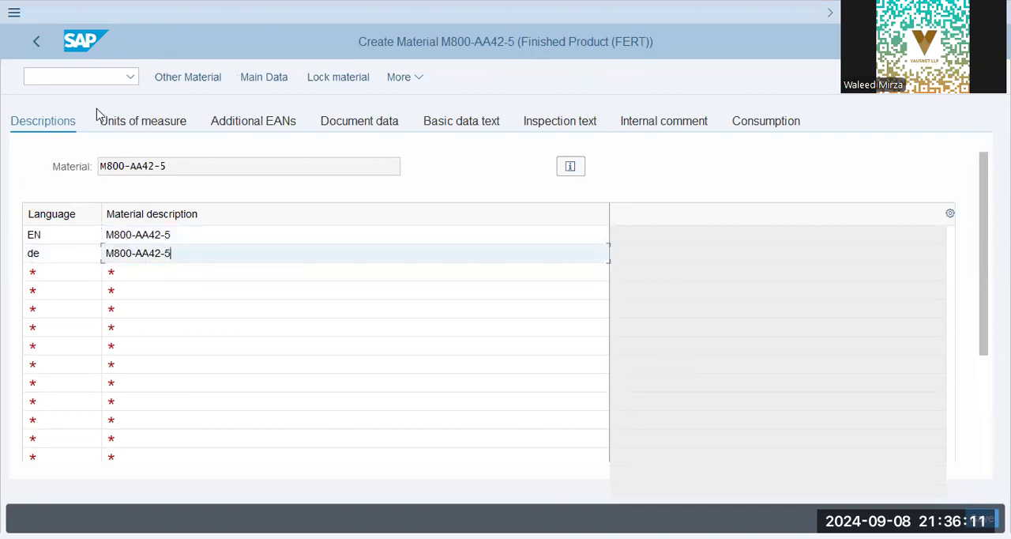
{"action": "left_click", "coordinate": [30, 46]}
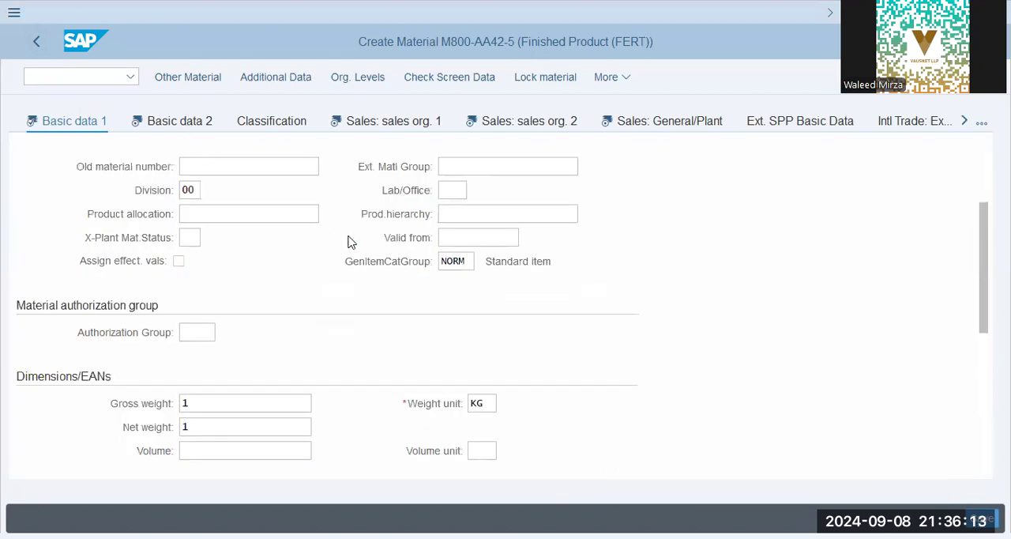
Look through the Basic data 2 view, from the other data fields to the design drawing section.
{"action": "left_click", "coordinate": [229, 259]}
{"action": "left_click", "coordinate": [529, 262]}
{"action": "left_click", "coordinate": [309, 311]}
{"action": "left_click", "coordinate": [248, 336]}
{"action": "left_click", "coordinate": [210, 357]}
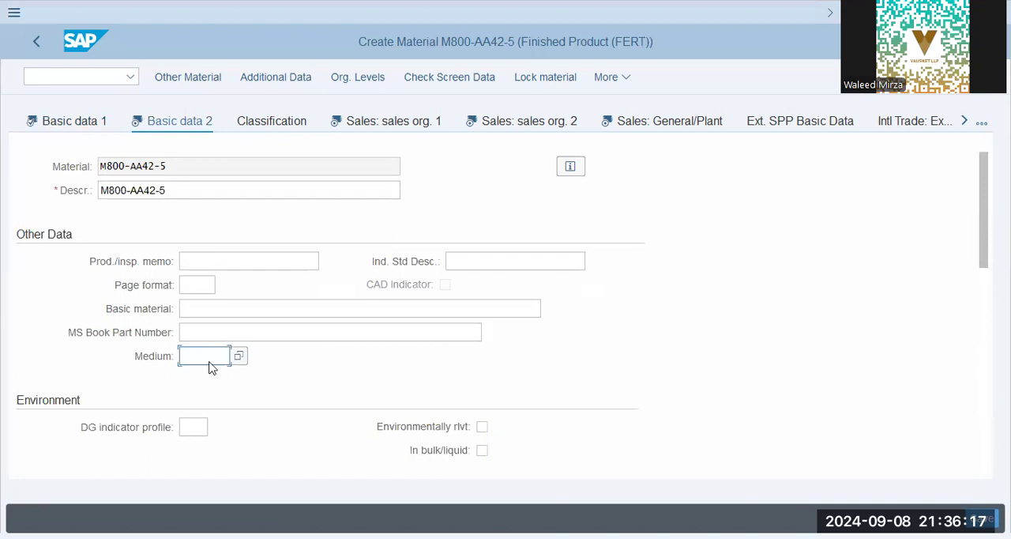
{"action": "scroll", "coordinate": [212, 368], "scroll_direction": "down", "scroll_amount": 2}
{"action": "scroll", "coordinate": [212, 368], "scroll_direction": "down", "scroll_amount": 2}
{"action": "left_click", "coordinate": [268, 306]}
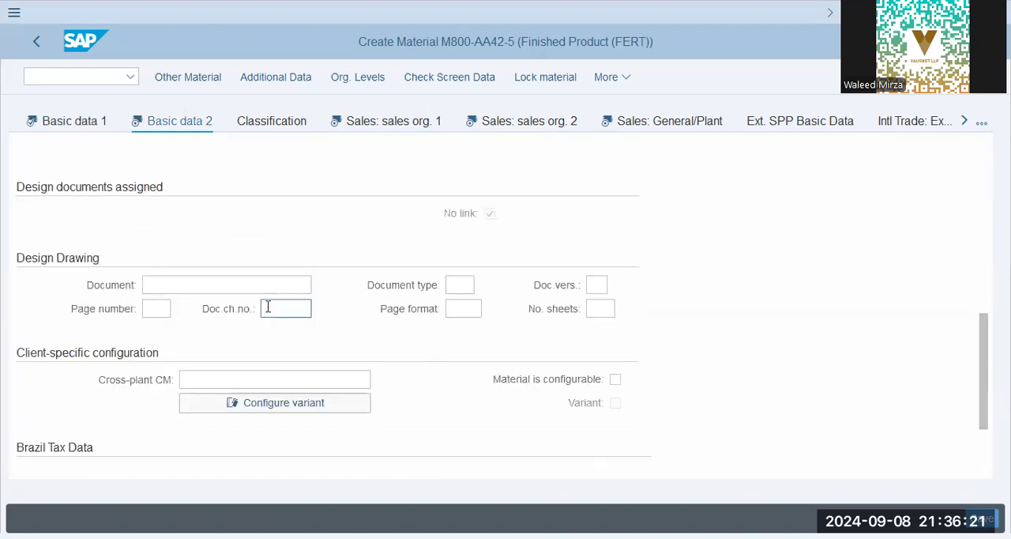
Review the client-specific configuration in Basic data 2, then the general data of the Sales: sales org. 1 view.
{"action": "scroll", "coordinate": [268, 306], "scroll_direction": "down", "scroll_amount": 1}
{"action": "left_click", "coordinate": [268, 306]}
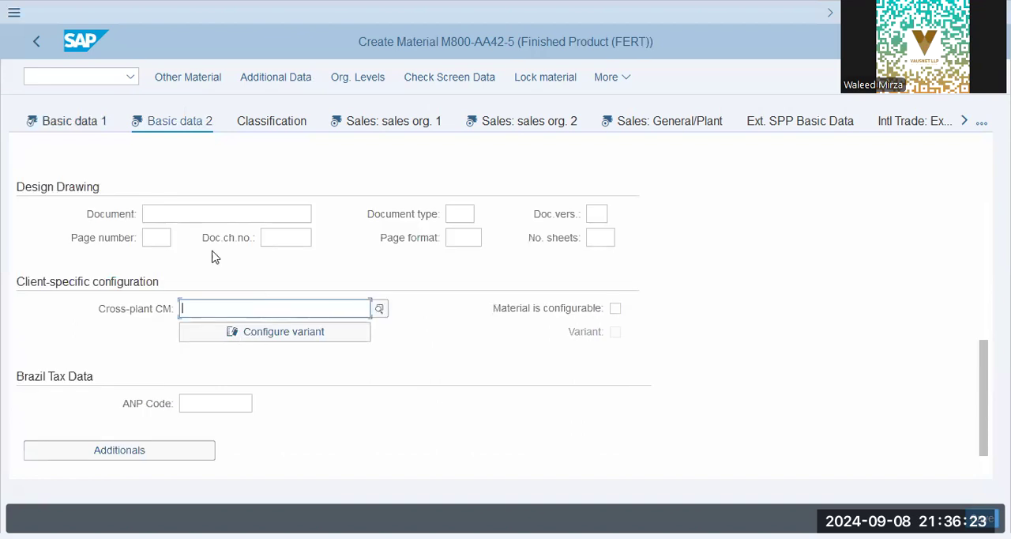
{"action": "left_click", "coordinate": [353, 126]}
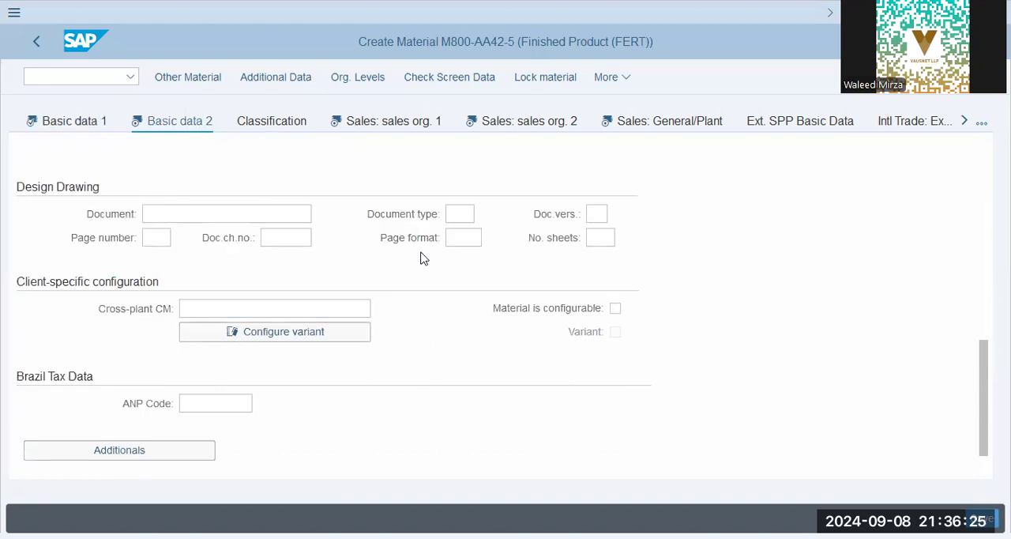
{"action": "left_click", "coordinate": [191, 330]}
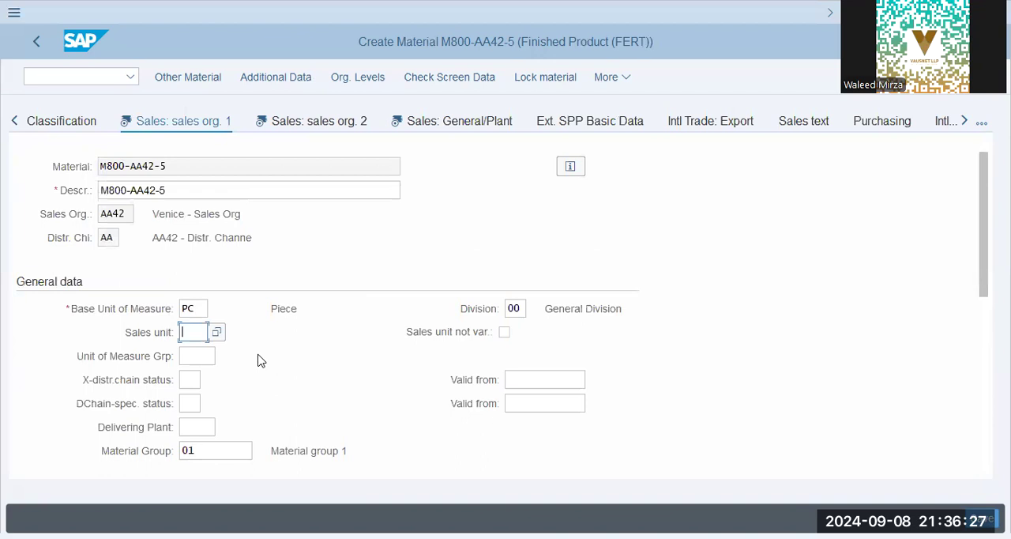
{"action": "left_click", "coordinate": [212, 361]}
{"action": "scroll", "coordinate": [237, 371], "scroll_direction": "down", "scroll_amount": 3}
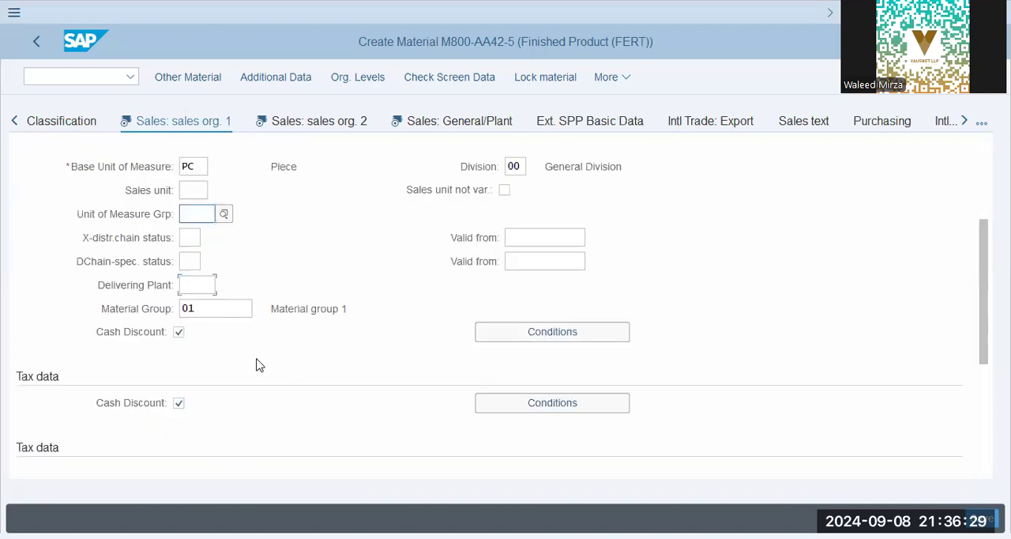
Set the tax classification for the Pakistan input tax (VST) to 0, No tax.
{"action": "left_click", "coordinate": [357, 424]}
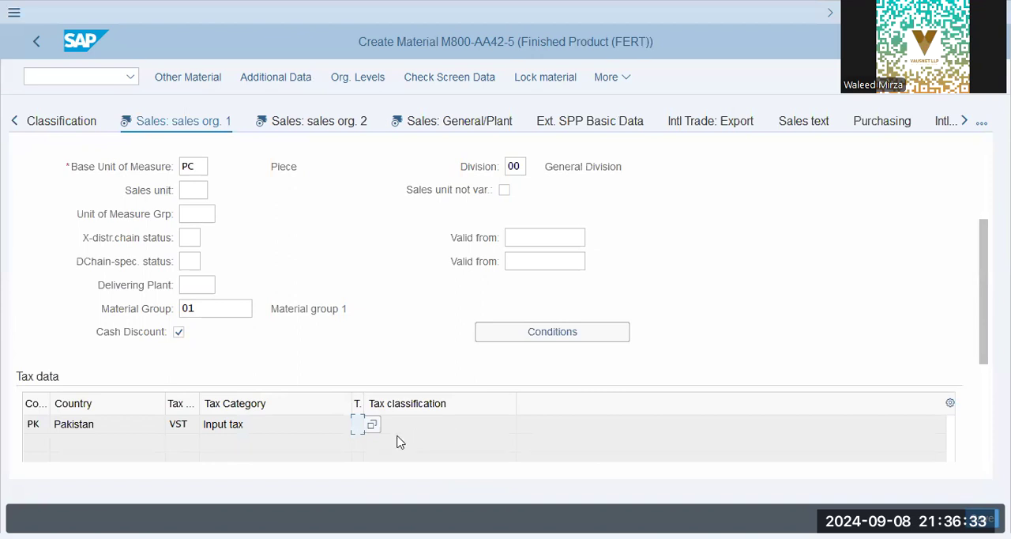
{"action": "type", "text": "3"}
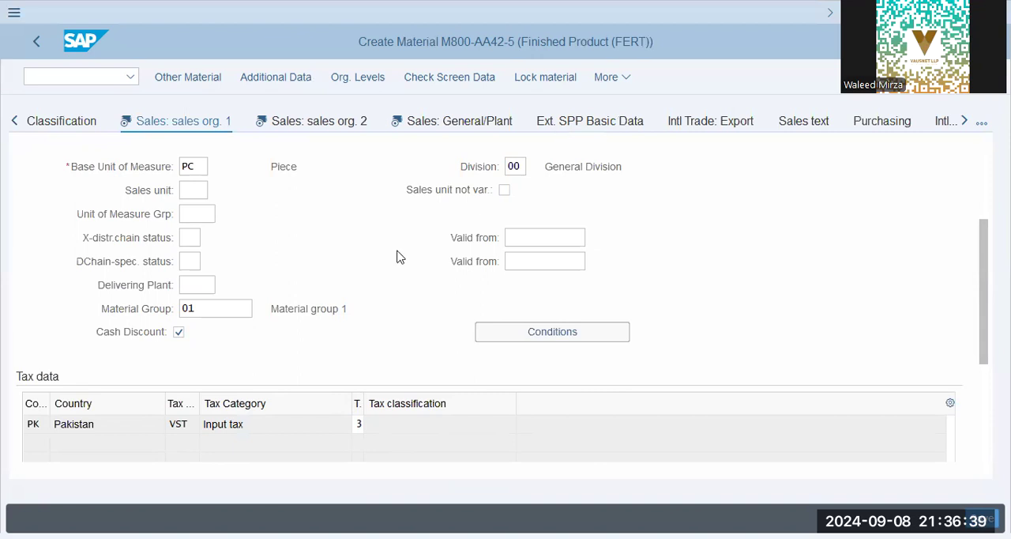
{"action": "key", "text": "F4"}
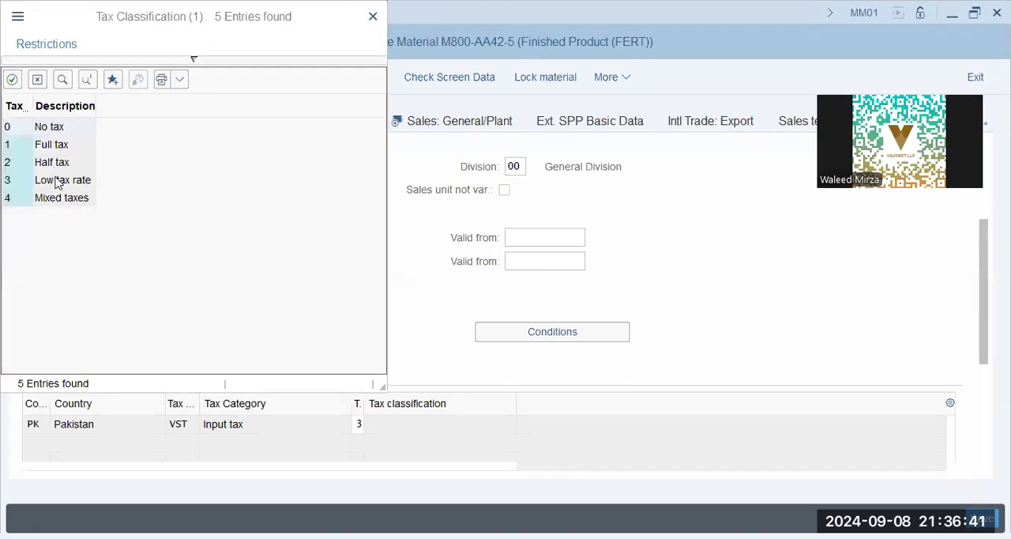
{"action": "left_click", "coordinate": [62, 129]}
{"action": "double_click", "coordinate": [62, 129]}
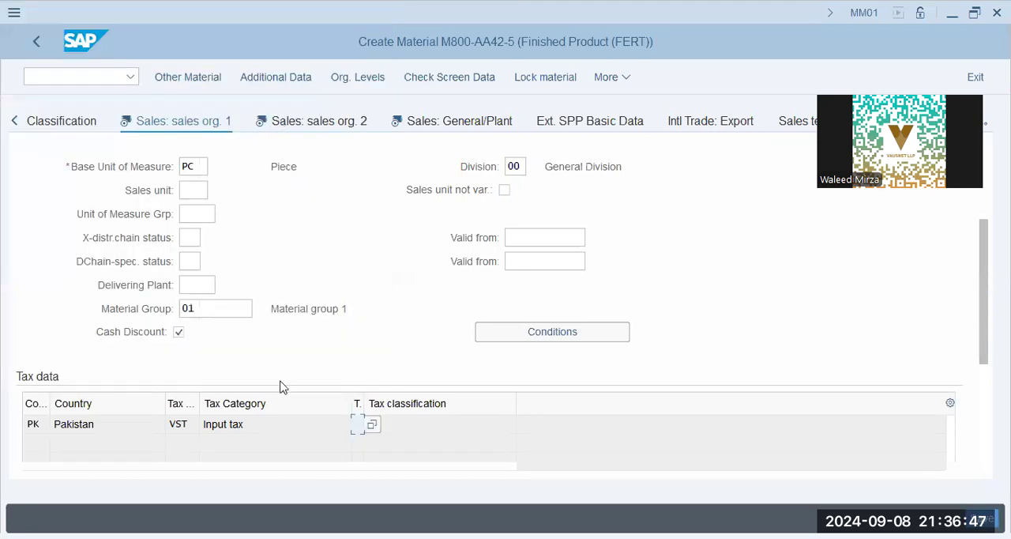
Go through the quantity stipulations of Sales: sales org. 1, from minimum order quantity to rounding profile.
{"action": "scroll", "coordinate": [279, 387], "scroll_direction": "down", "scroll_amount": 3}
{"action": "left_click", "coordinate": [210, 357]}
{"action": "left_click", "coordinate": [206, 380]}
{"action": "left_click", "coordinate": [448, 356]}
{"action": "left_click", "coordinate": [177, 378]}
{"action": "left_click", "coordinate": [498, 380]}
{"action": "left_click", "coordinate": [168, 405]}
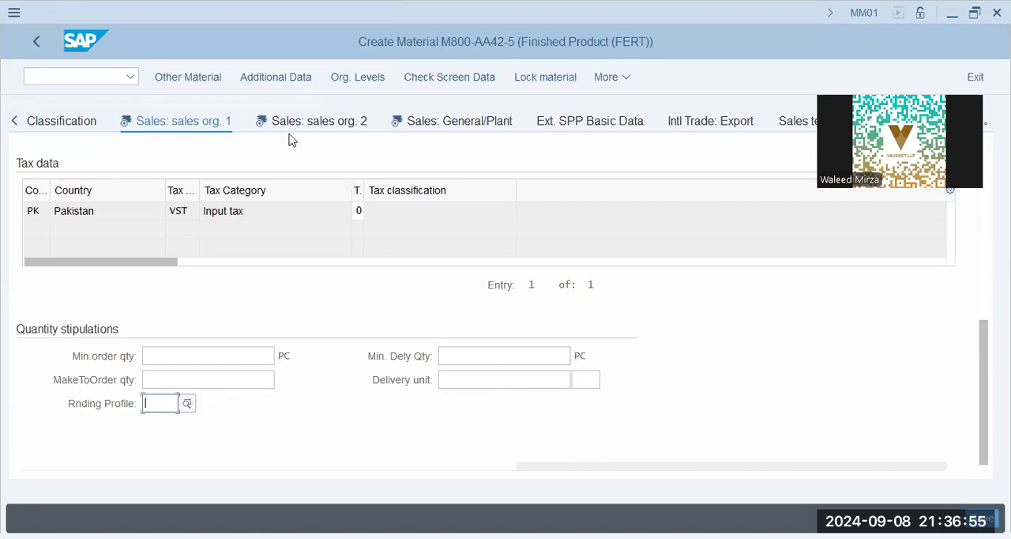
Review the grouping terms, material groups and product attributes in the Sales: sales org. 2 view.
{"action": "left_click", "coordinate": [330, 126]}
{"action": "left_click", "coordinate": [184, 308]}
{"action": "left_click", "coordinate": [505, 308]}
{"action": "left_click", "coordinate": [195, 338]}
{"action": "left_click", "coordinate": [203, 379]}
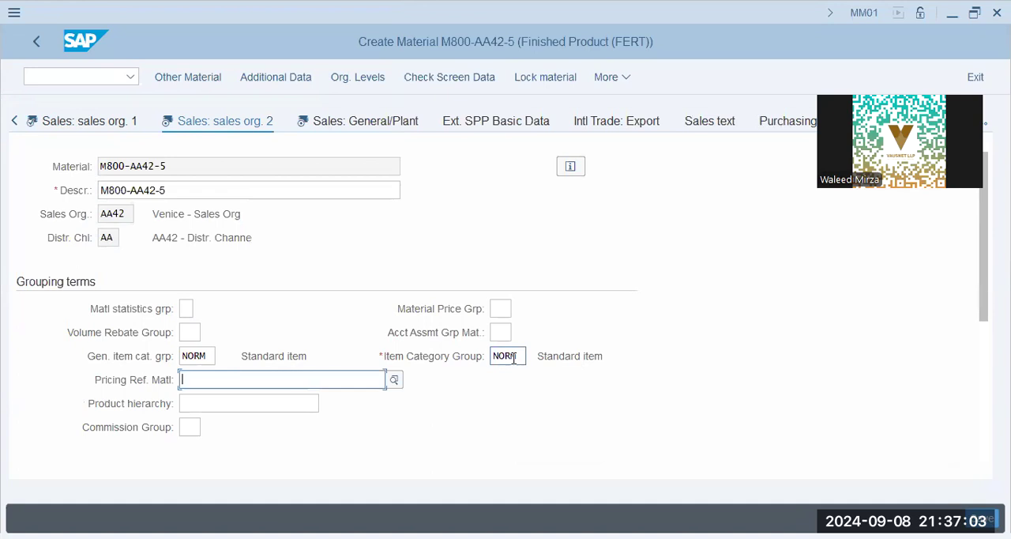
{"action": "left_click", "coordinate": [220, 402]}
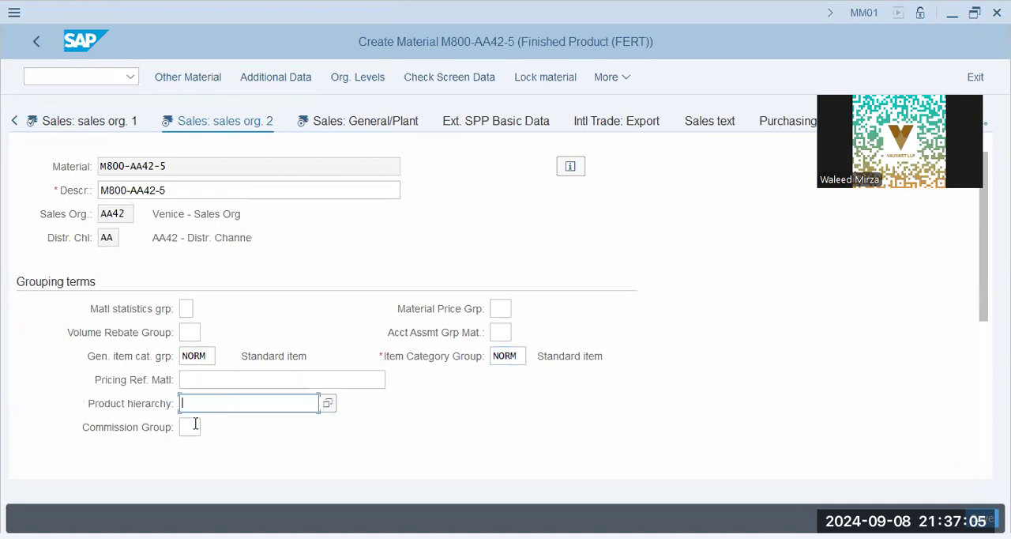
{"action": "scroll", "coordinate": [199, 422], "scroll_direction": "down", "scroll_amount": 3}
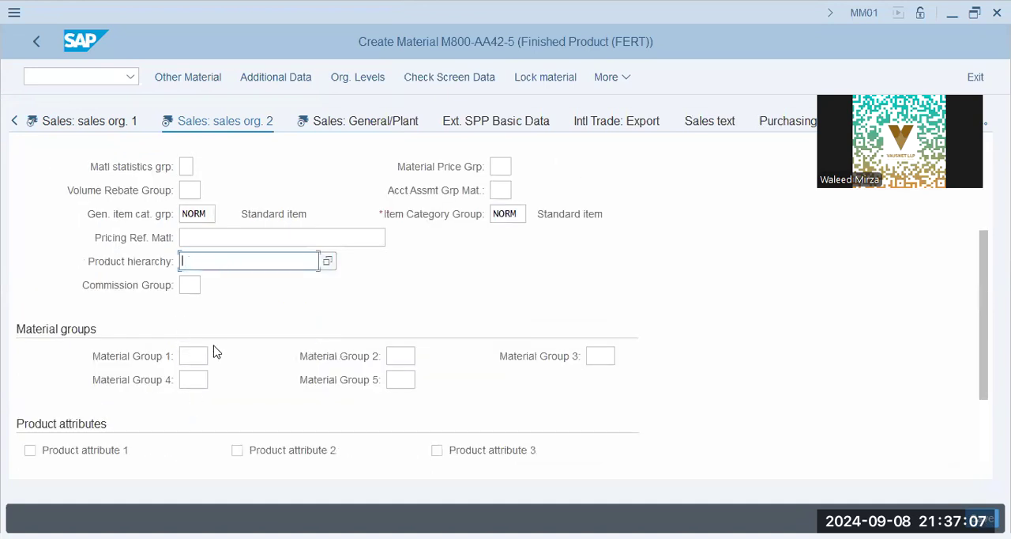
{"action": "scroll", "coordinate": [212, 351], "scroll_direction": "down", "scroll_amount": 3}
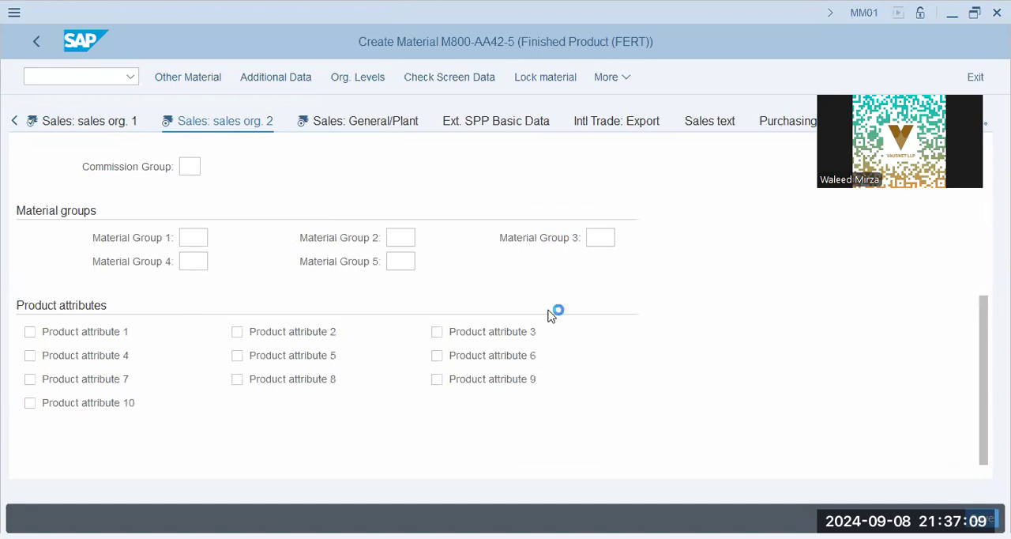
Check the weights in the Sales: General/Plant view and set the availability check to 01.
{"action": "left_click", "coordinate": [235, 310]}
{"action": "left_click", "coordinate": [233, 327]}
{"action": "left_click", "coordinate": [584, 332]}
{"action": "left_click", "coordinate": [191, 356]}
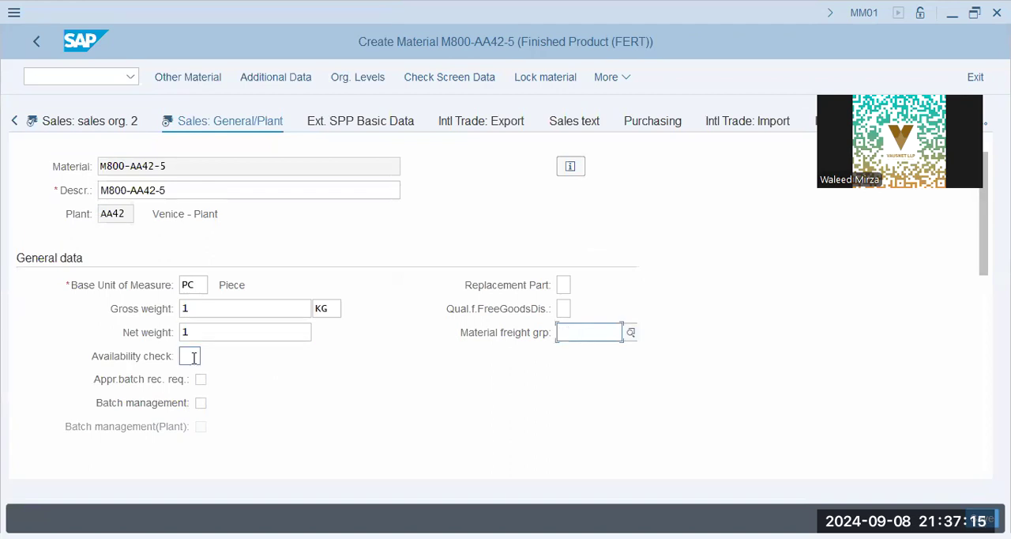
{"action": "left_click", "coordinate": [202, 378]}
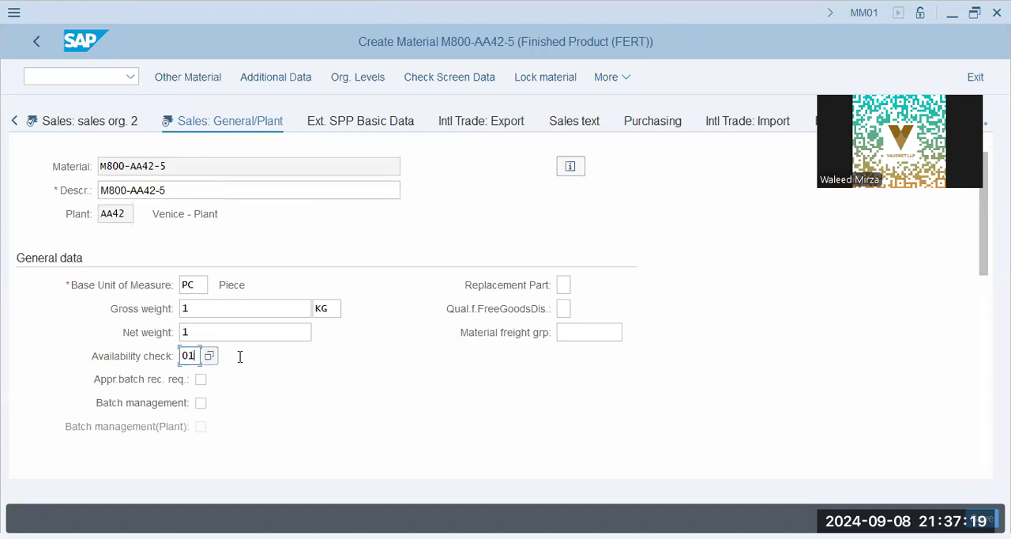
Set the transportation group and the loading group to 0001 in the shipping data.
{"action": "scroll", "coordinate": [240, 359], "scroll_direction": "down", "scroll_amount": 3}
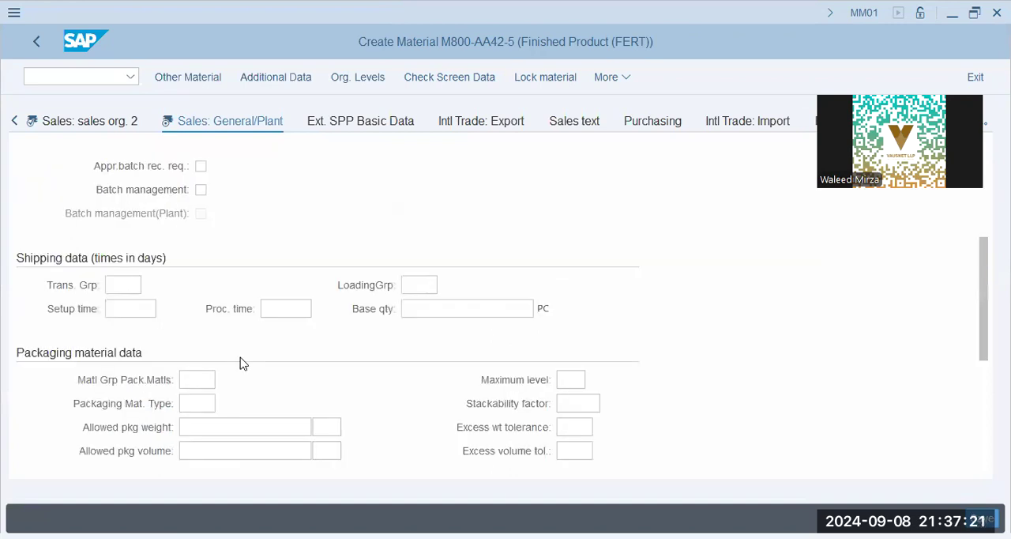
{"action": "left_click", "coordinate": [123, 282]}
{"action": "left_click", "coordinate": [135, 299]}
{"action": "left_click", "coordinate": [406, 285]}
{"action": "left_click", "coordinate": [417, 304]}
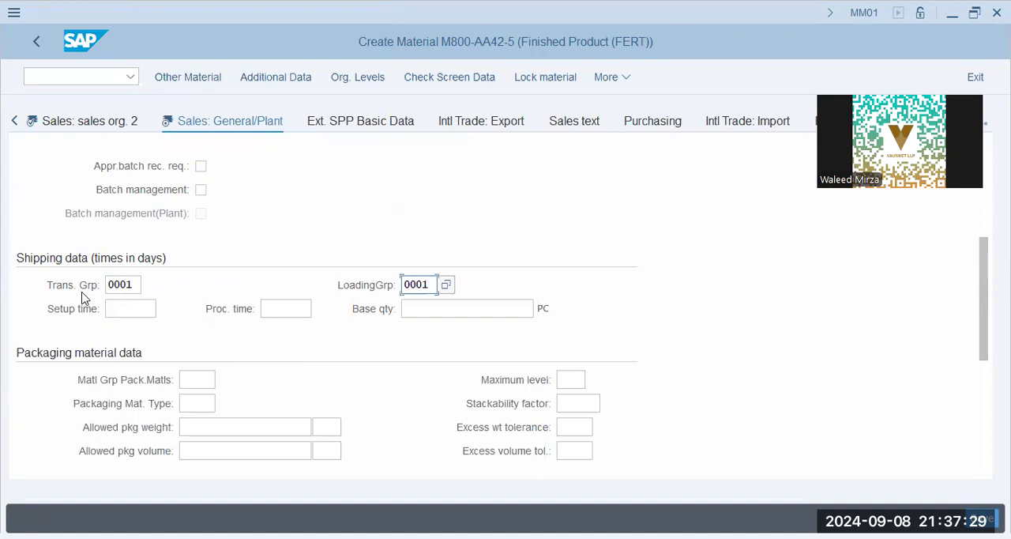
{"action": "left_click", "coordinate": [134, 286]}
{"action": "key", "text": "Tab"}
Review the packaging material data and the general plant parameters, including the profit center.
{"action": "scroll", "coordinate": [187, 326], "scroll_direction": "down", "scroll_amount": 3}
{"action": "left_click", "coordinate": [193, 310]}
{"action": "scroll", "coordinate": [189, 379], "scroll_direction": "down", "scroll_amount": 3}
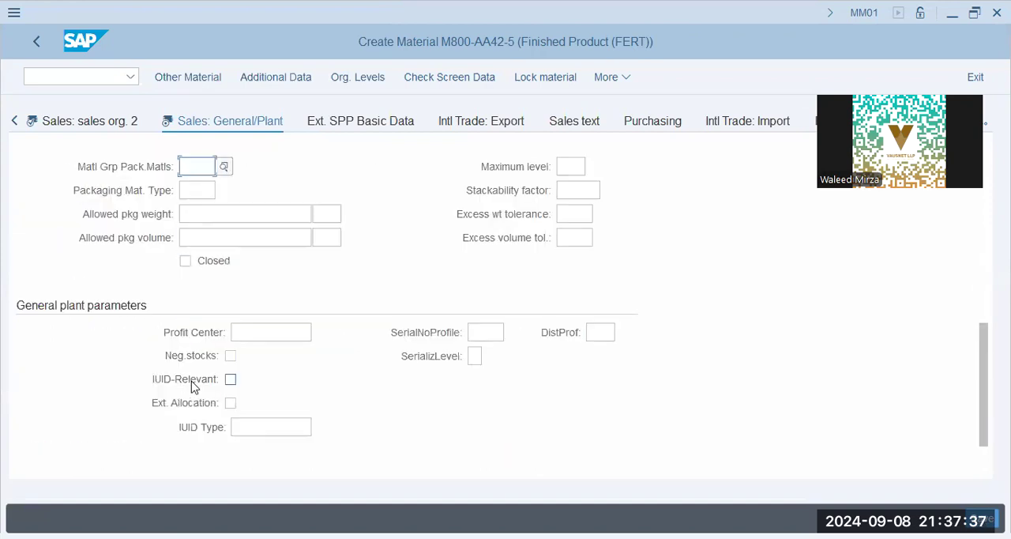
{"action": "scroll", "coordinate": [192, 386], "scroll_direction": "down", "scroll_amount": 1}
{"action": "left_click", "coordinate": [267, 283]}
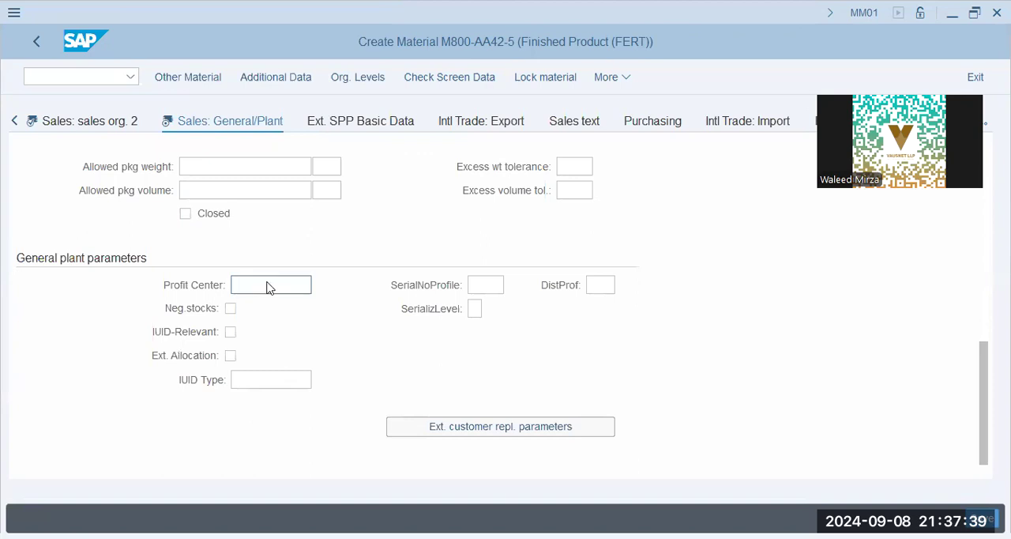
{"action": "scroll", "coordinate": [267, 292], "scroll_direction": "up", "scroll_amount": 10}
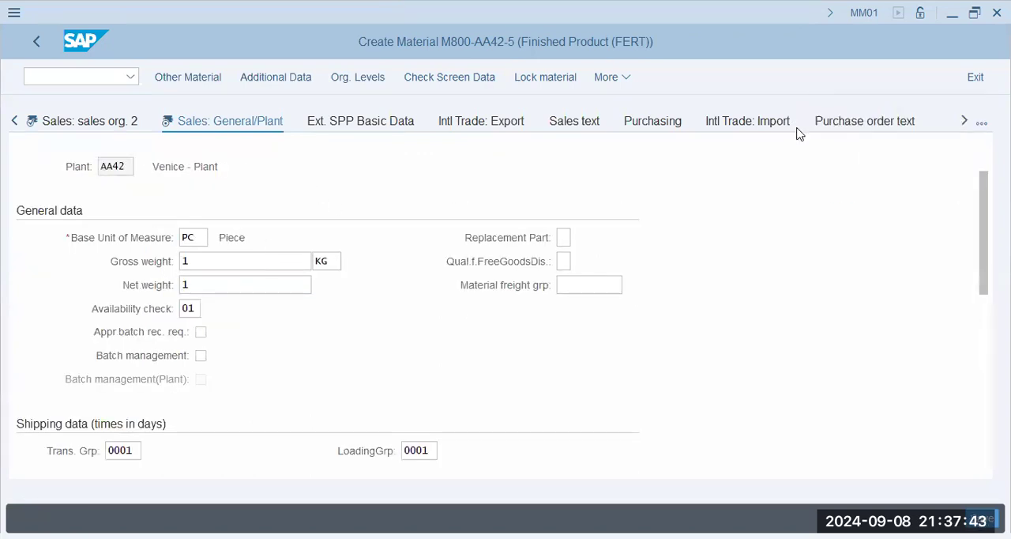
Look through the list of remaining material views, open MRP 1 and set the MRP group to 0031.
{"action": "left_click", "coordinate": [964, 123]}
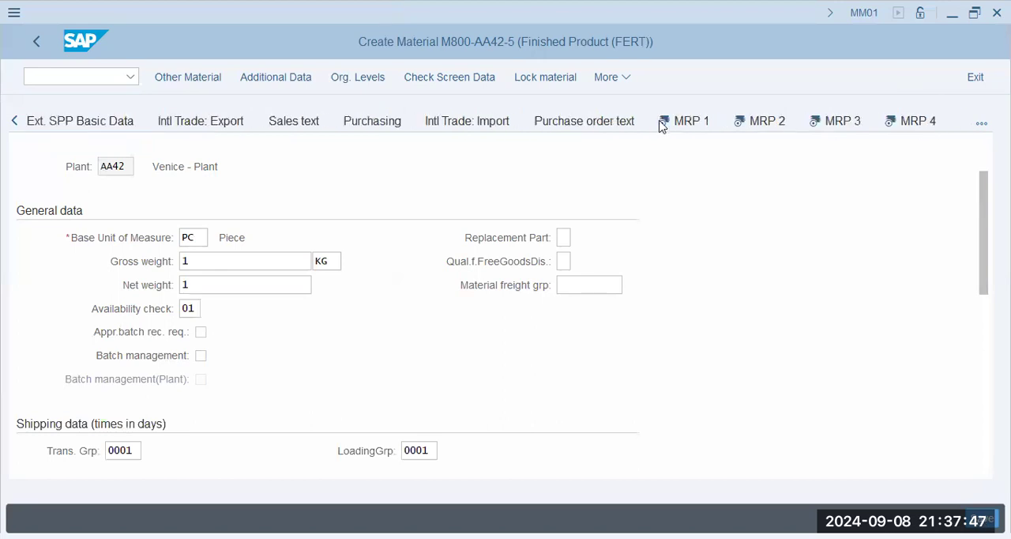
{"action": "left_click", "coordinate": [982, 126]}
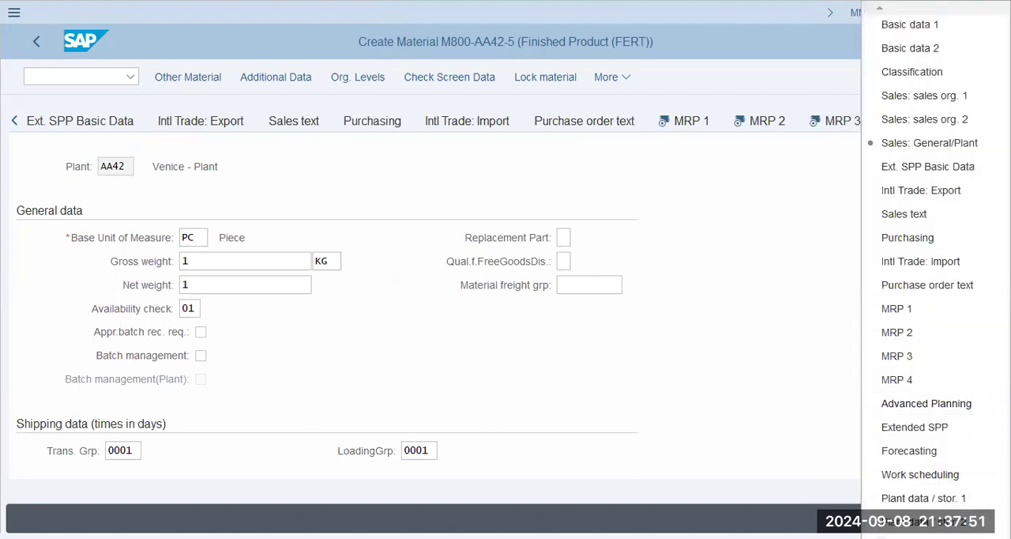
{"action": "scroll", "coordinate": [924, 269], "scroll_direction": "down", "scroll_amount": 5}
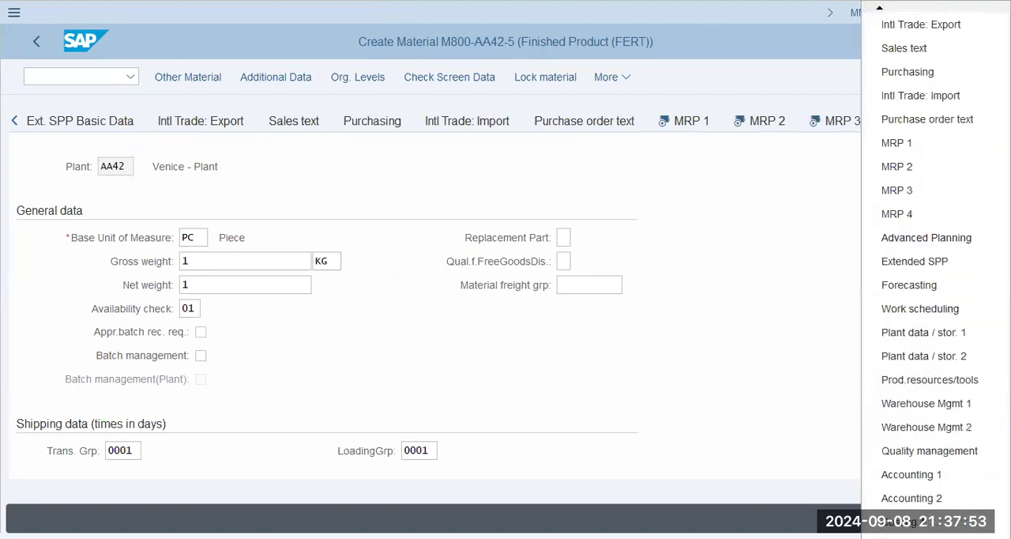
{"action": "scroll", "coordinate": [924, 268], "scroll_direction": "down", "scroll_amount": 1}
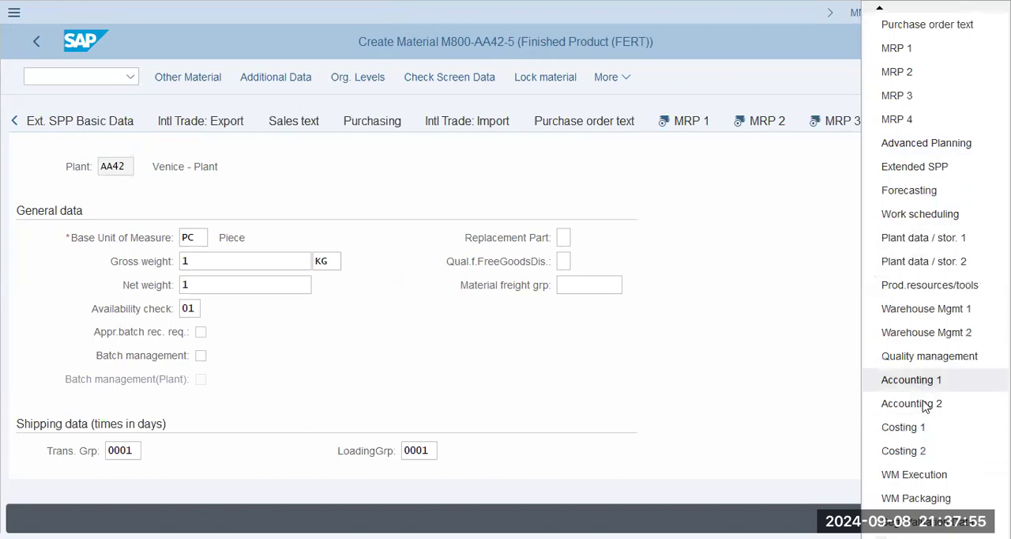
{"action": "left_click", "coordinate": [729, 352]}
{"action": "left_click", "coordinate": [680, 128]}
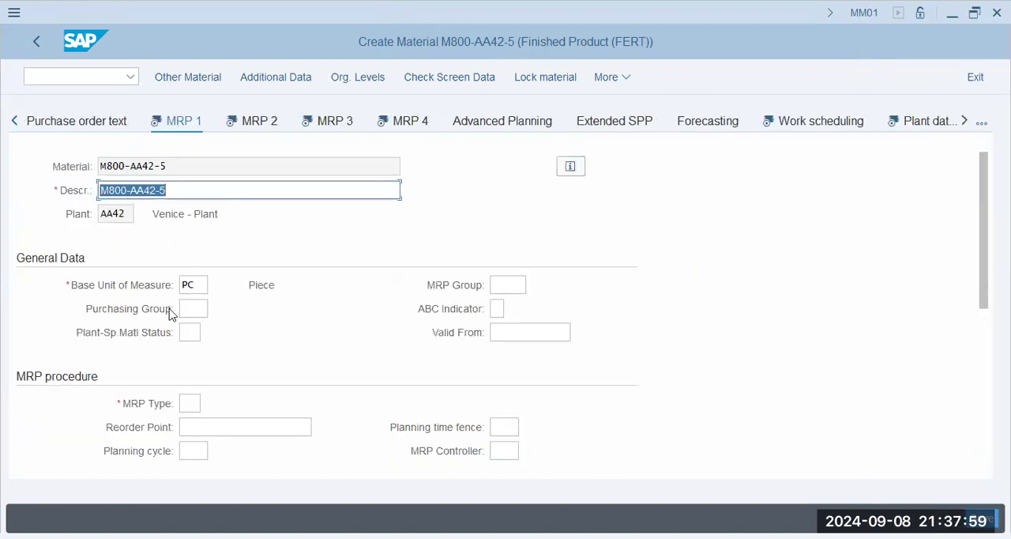
{"action": "left_click", "coordinate": [192, 307]}
{"action": "left_click", "coordinate": [507, 285]}
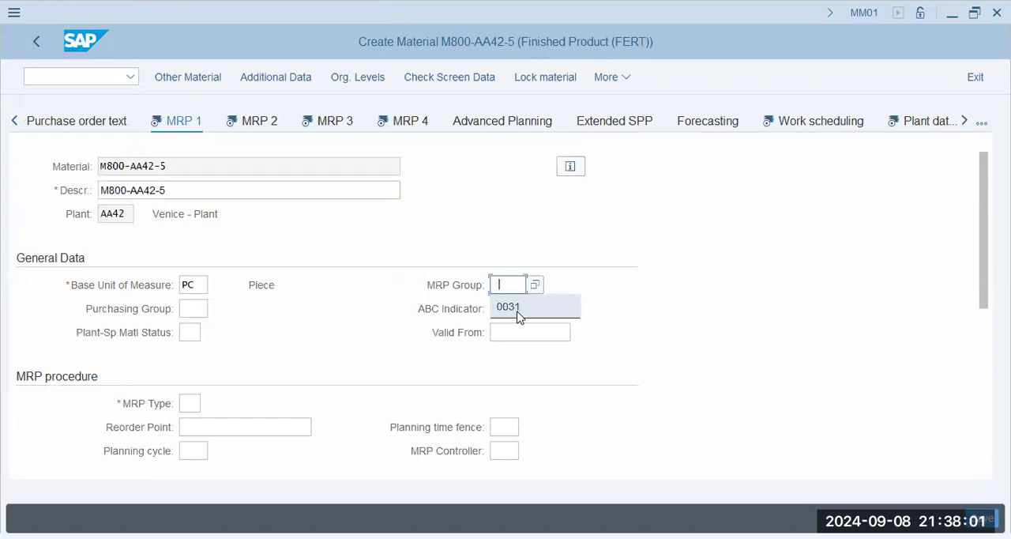
{"action": "left_click", "coordinate": [519, 308]}
{"action": "left_click", "coordinate": [517, 328]}
Search the list of purchasing groups for aa42 and leave the list.
{"action": "left_click", "coordinate": [193, 310]}
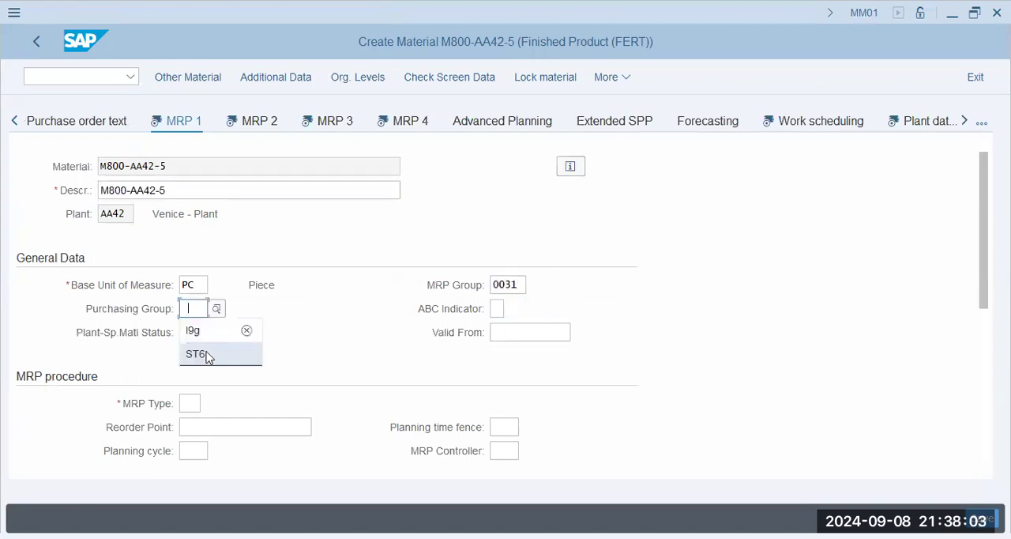
{"action": "left_click", "coordinate": [277, 305]}
{"action": "left_click", "coordinate": [218, 309]}
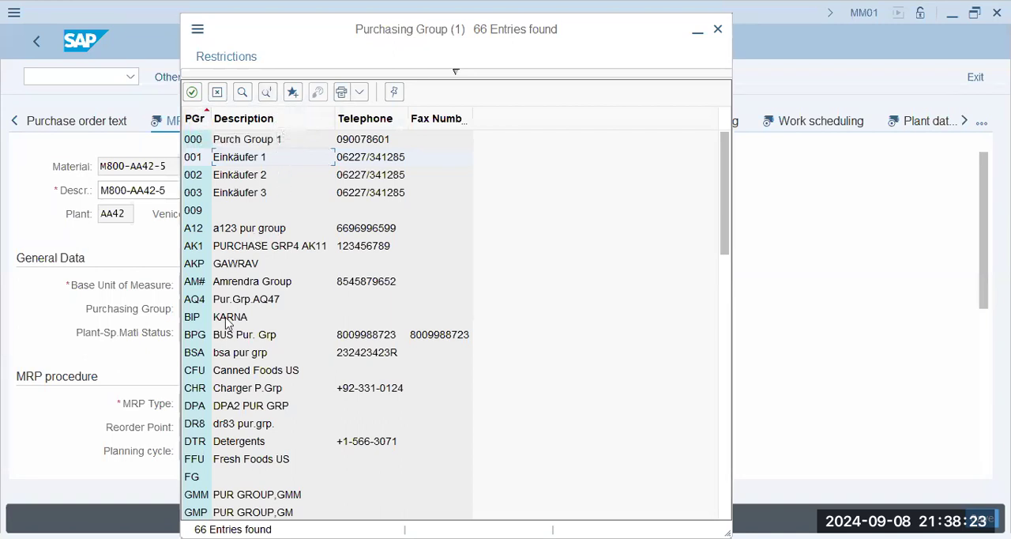
{"action": "left_click", "coordinate": [242, 91]}
{"action": "type", "text": "aa"}
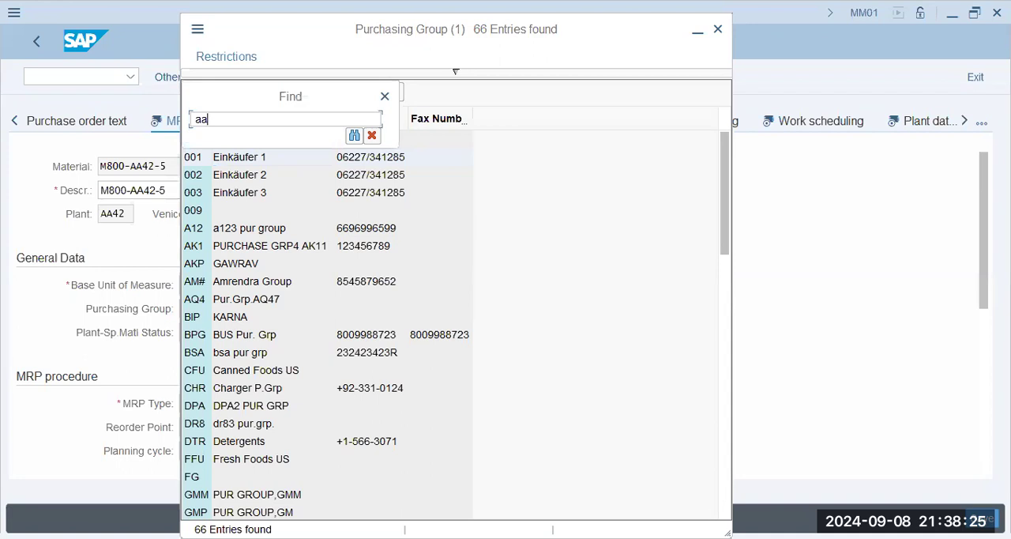
{"action": "type", "text": "42"}
{"action": "key", "text": "Return"}
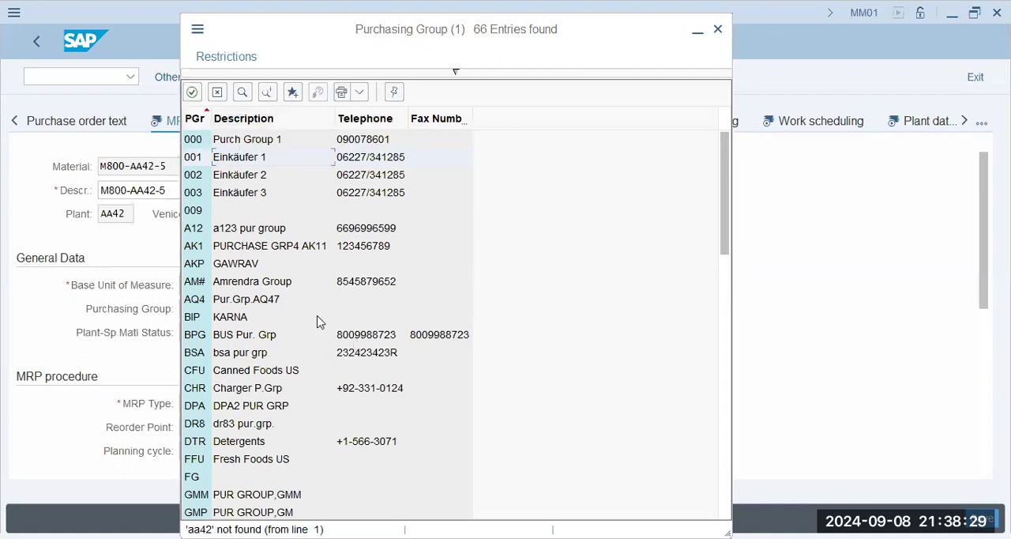
{"action": "double_click", "coordinate": [264, 334]}
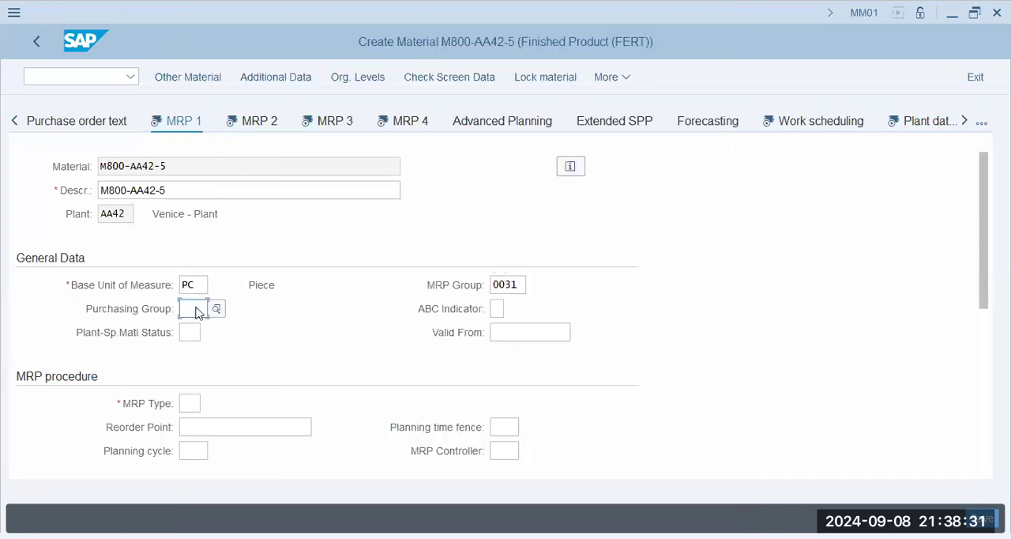
Set the purchasing group to l9g, one of the previously used entries.
{"action": "left_click", "coordinate": [198, 309]}
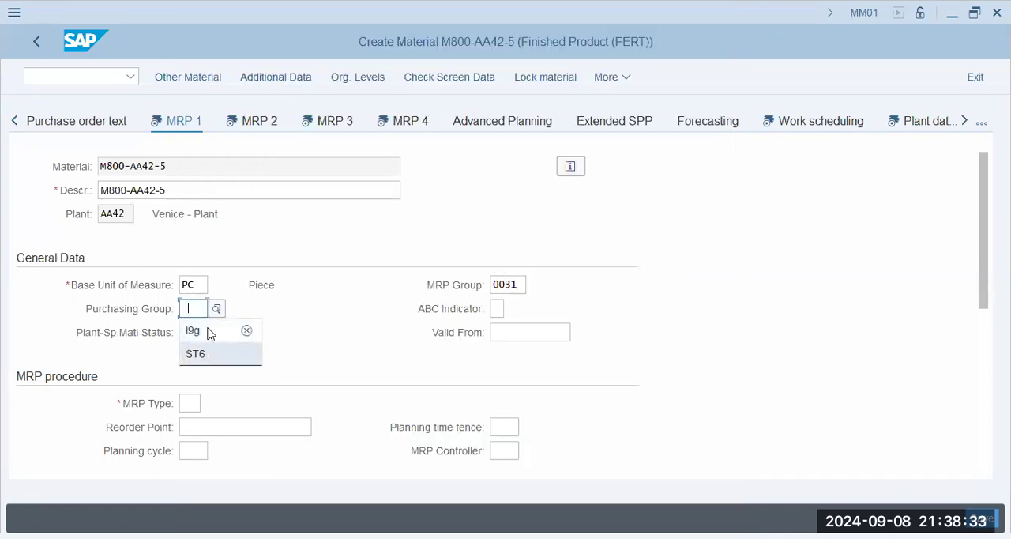
{"action": "left_click", "coordinate": [211, 335]}
{"action": "left_click", "coordinate": [185, 329]}
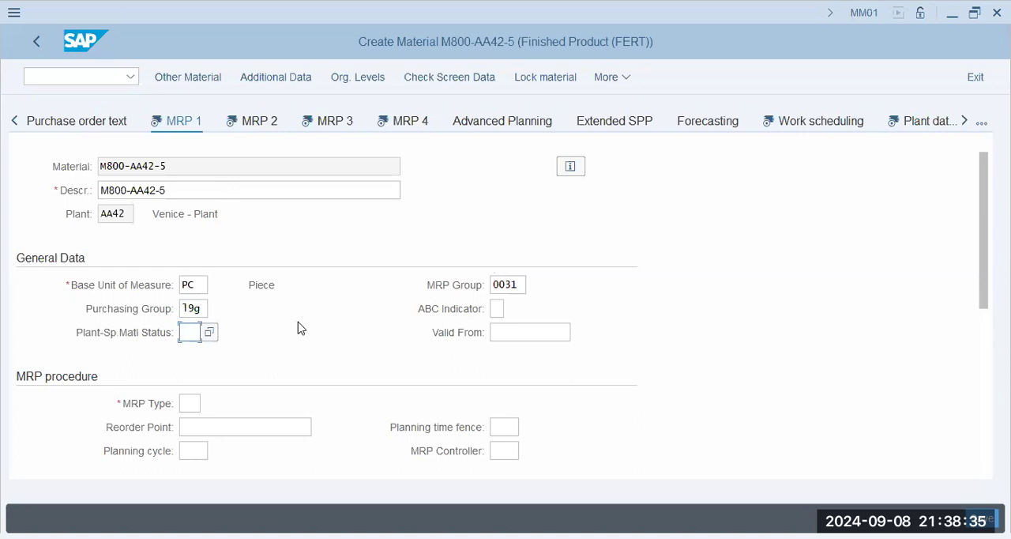
Set the MRP type to PD and the reorder point to 100 in the MRP procedure section.
{"action": "scroll", "coordinate": [355, 330], "scroll_direction": "down", "scroll_amount": 3}
{"action": "left_click", "coordinate": [198, 262]}
{"action": "left_click", "coordinate": [219, 280]}
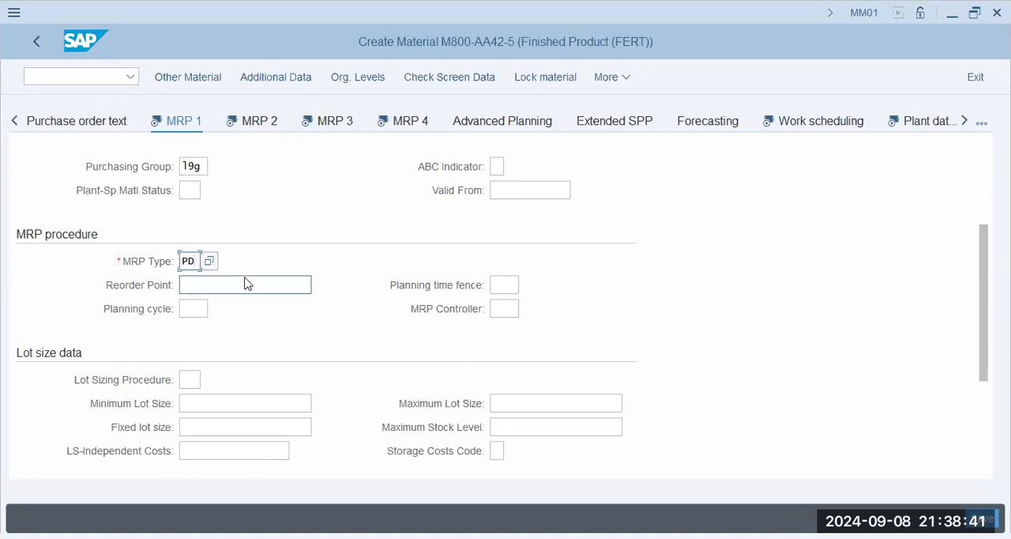
{"action": "left_click", "coordinate": [229, 289]}
{"action": "left_click", "coordinate": [191, 304]}
Set the MRP controller to 001 and go on to the lot size data.
{"action": "left_click", "coordinate": [504, 309]}
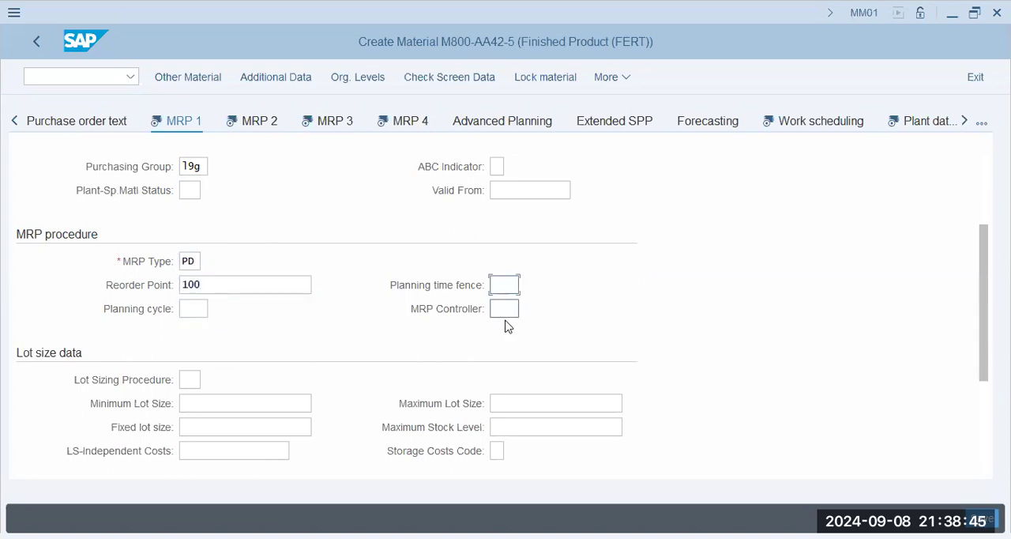
{"action": "left_click", "coordinate": [506, 333]}
{"action": "scroll", "coordinate": [318, 356], "scroll_direction": "down", "scroll_amount": 3}
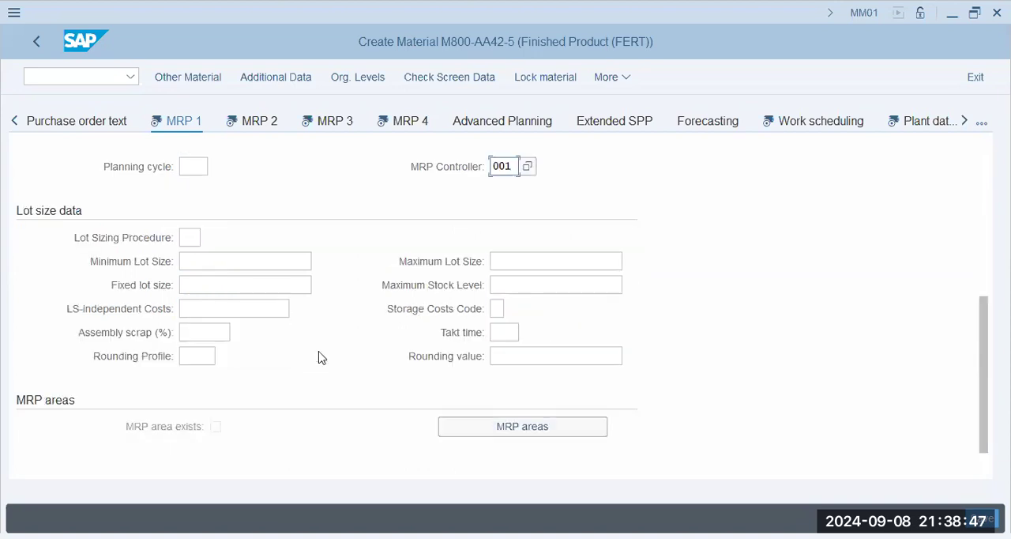
In the lot size data, set the lot sizing procedure to ex and both the minimum and fixed lot size to 1.
{"action": "left_click", "coordinate": [197, 254]}
{"action": "left_click", "coordinate": [194, 237]}
{"action": "left_click", "coordinate": [207, 255]}
{"action": "left_click", "coordinate": [244, 261]}
{"action": "left_click", "coordinate": [242, 281]}
{"action": "left_click", "coordinate": [239, 290]}
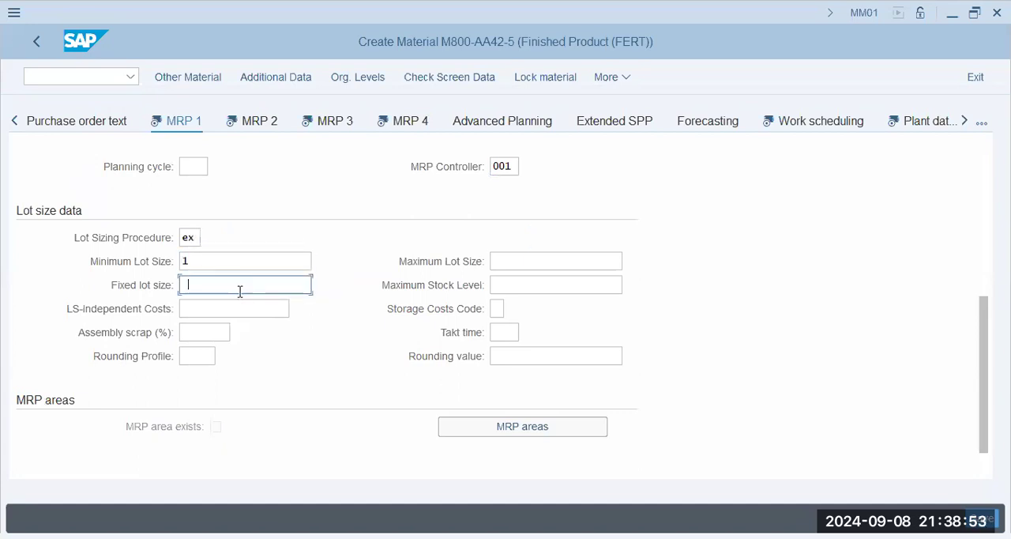
{"action": "left_click", "coordinate": [244, 308]}
{"action": "left_click", "coordinate": [519, 287]}
{"action": "left_click", "coordinate": [244, 309]}
{"action": "scroll", "coordinate": [208, 380], "scroll_direction": "down", "scroll_amount": 1}
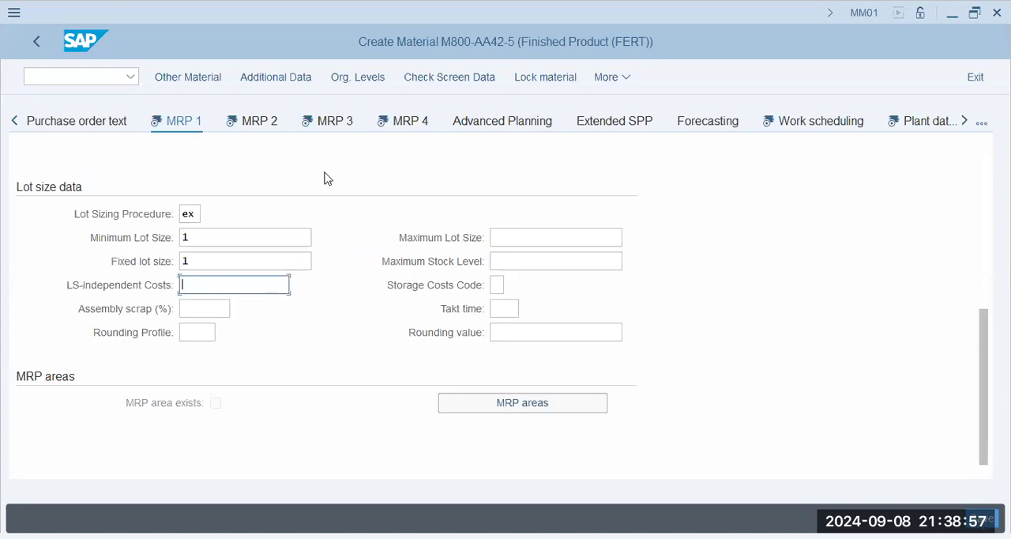
Recheck the MRP 1 entries, accept the system messages and go on to the MRP 2 view.
{"action": "left_click", "coordinate": [257, 126]}
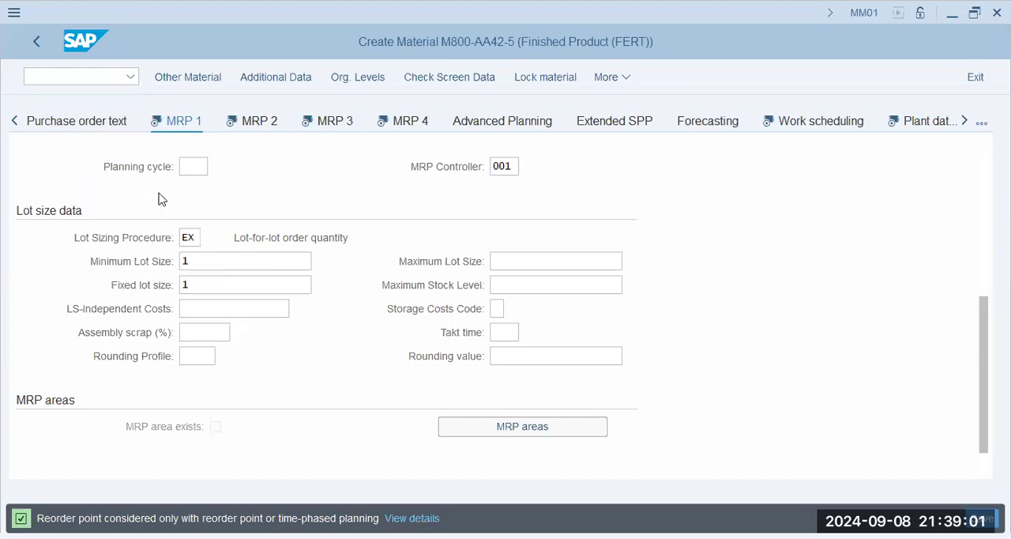
{"action": "scroll", "coordinate": [113, 271], "scroll_direction": "up", "scroll_amount": 4}
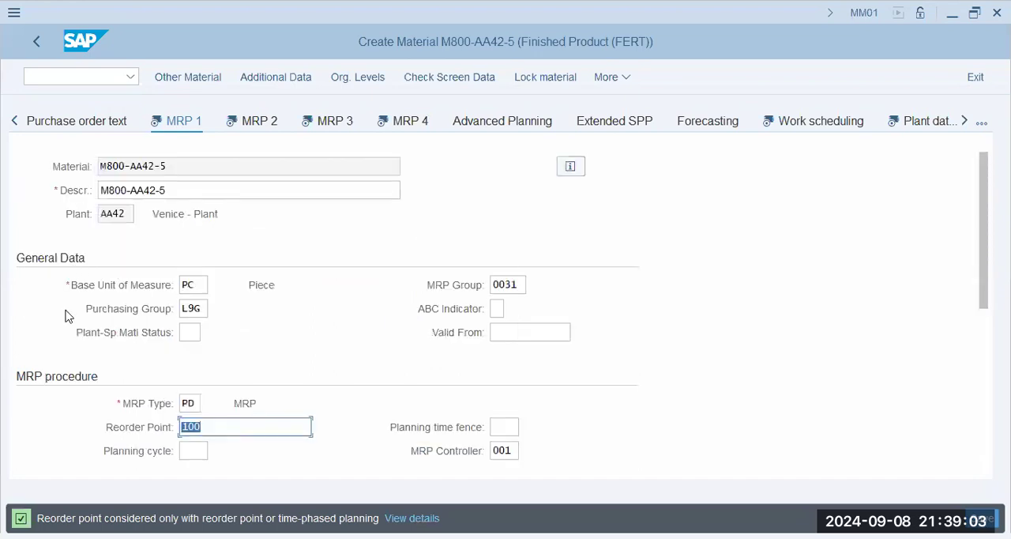
{"action": "scroll", "coordinate": [66, 316], "scroll_direction": "down", "scroll_amount": 5}
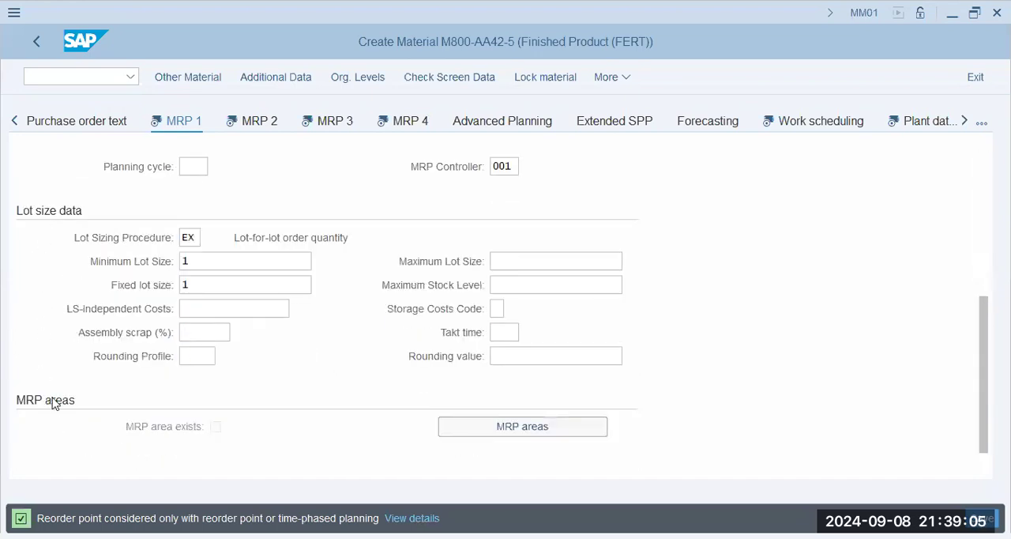
{"action": "scroll", "coordinate": [58, 404], "scroll_direction": "down", "scroll_amount": 1}
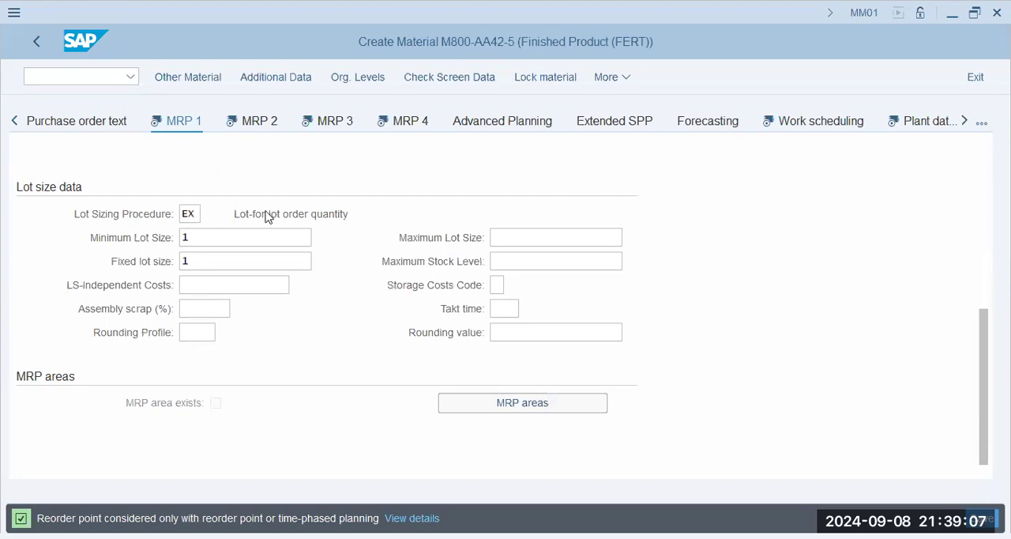
{"action": "key", "text": "Return"}
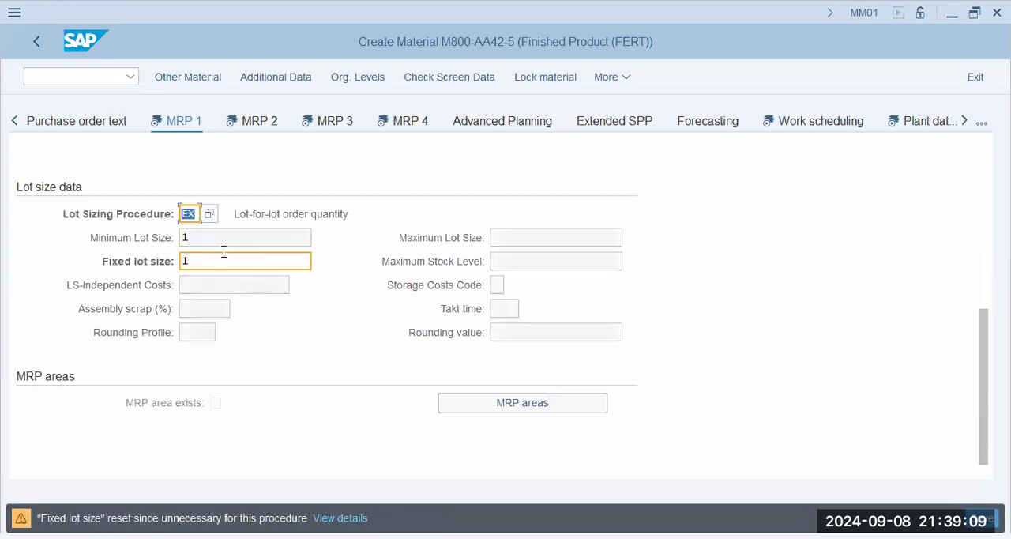
{"action": "key", "text": "Return"}
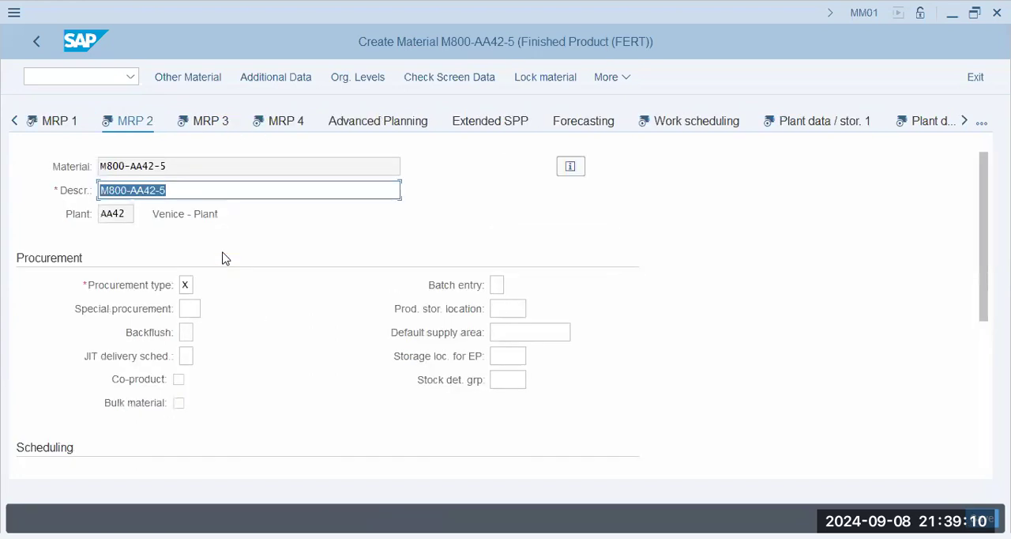
In the scheduling data, set the in-house production, GR processing and planned delivery times to 1 day each.
{"action": "left_click", "coordinate": [192, 312]}
{"action": "left_click", "coordinate": [502, 309]}
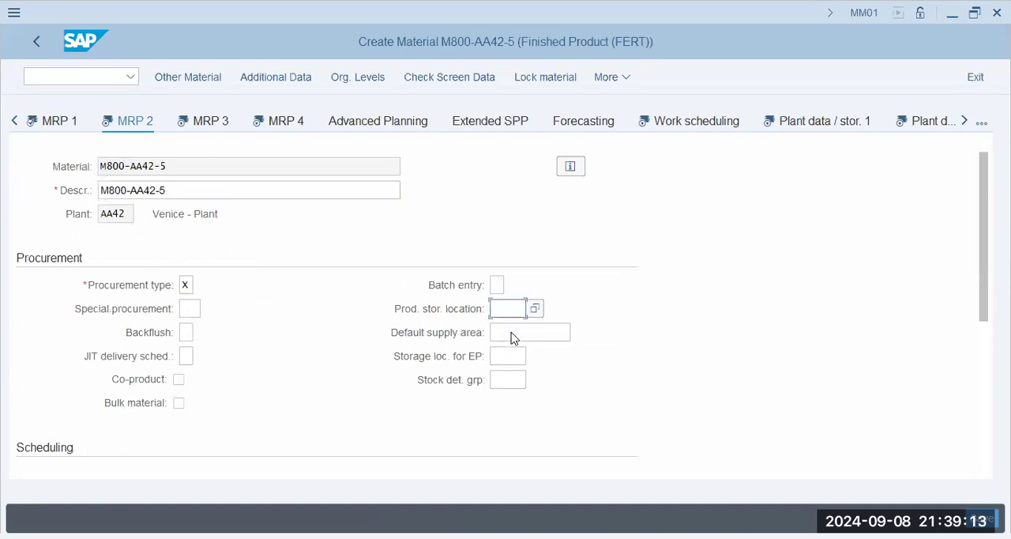
{"action": "left_click", "coordinate": [511, 336]}
{"action": "scroll", "coordinate": [183, 338], "scroll_direction": "down", "scroll_amount": 2}
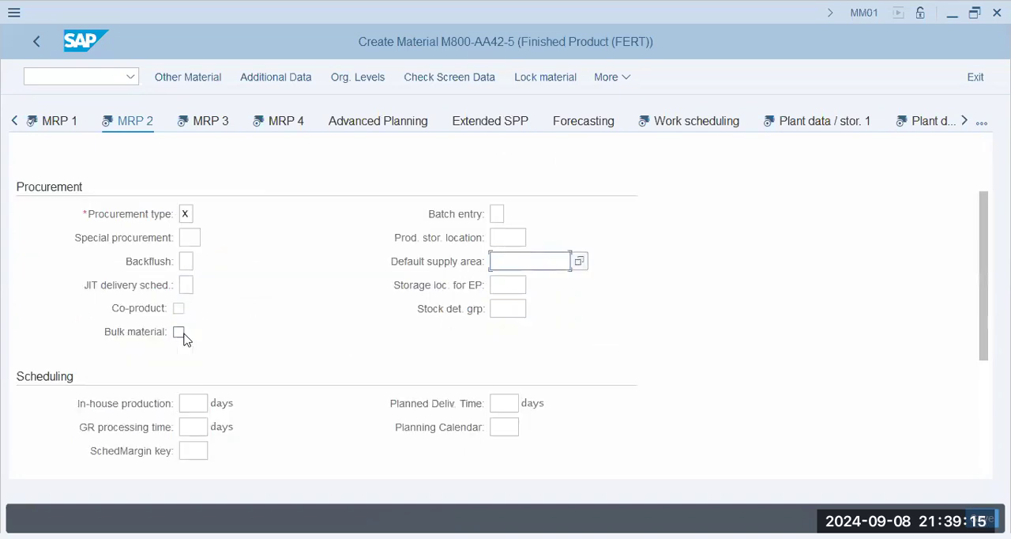
{"action": "scroll", "coordinate": [183, 338], "scroll_direction": "down", "scroll_amount": 4}
{"action": "left_click", "coordinate": [203, 262]}
{"action": "left_click", "coordinate": [198, 293]}
{"action": "left_click", "coordinate": [197, 288]}
{"action": "left_click", "coordinate": [210, 318]}
{"action": "left_click", "coordinate": [502, 261]}
{"action": "left_click", "coordinate": [506, 288]}
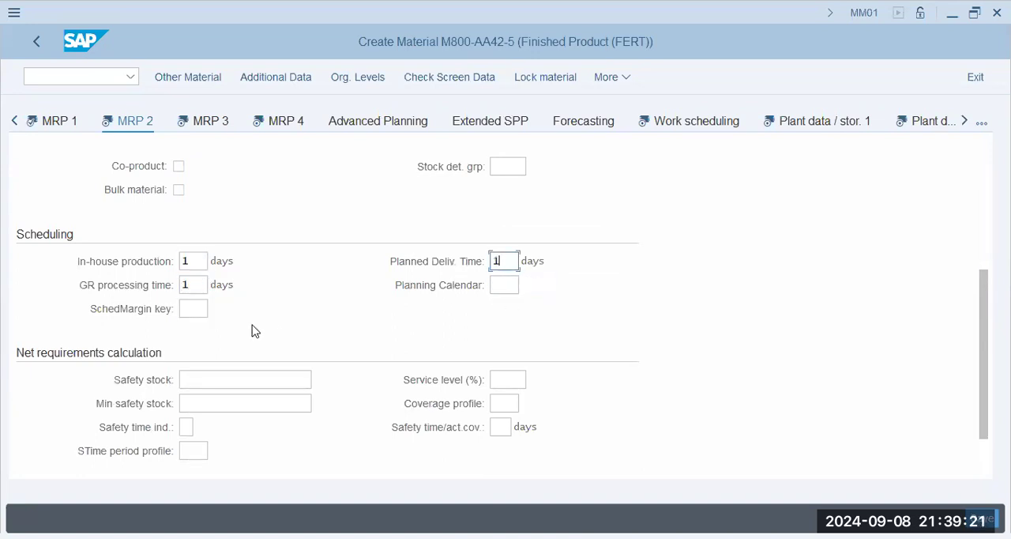
Set the scheduling margin key to 001.
{"action": "scroll", "coordinate": [241, 315], "scroll_direction": "down", "scroll_amount": 1}
{"action": "left_click", "coordinate": [198, 266]}
{"action": "left_click", "coordinate": [210, 285]}
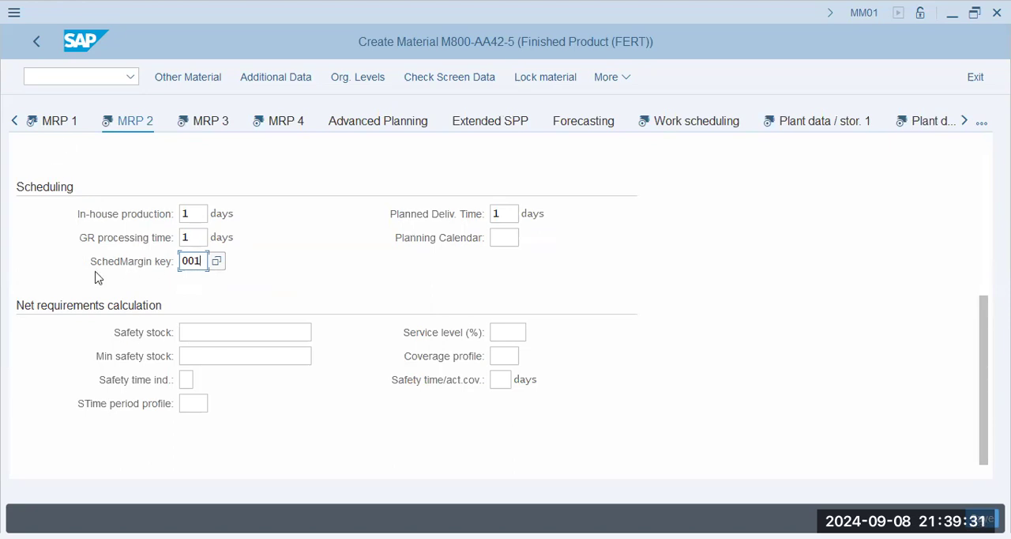
Go through the safety stock, service level and coverage profile fields of the net requirements calculation.
{"action": "left_click", "coordinate": [220, 332]}
{"action": "left_click", "coordinate": [221, 355]}
{"action": "left_click", "coordinate": [509, 332]}
{"action": "left_click", "coordinate": [500, 354]}
{"action": "left_click", "coordinate": [194, 357]}
{"action": "scroll", "coordinate": [157, 296], "scroll_direction": "up", "scroll_amount": 5}
{"action": "scroll", "coordinate": [84, 268], "scroll_direction": "down", "scroll_amount": 5}
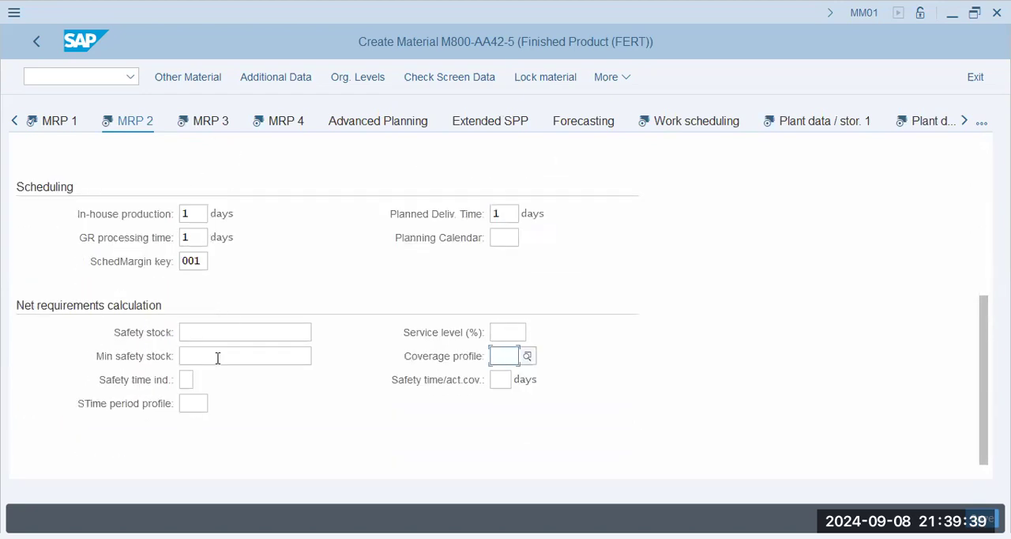
{"action": "left_click", "coordinate": [224, 331]}
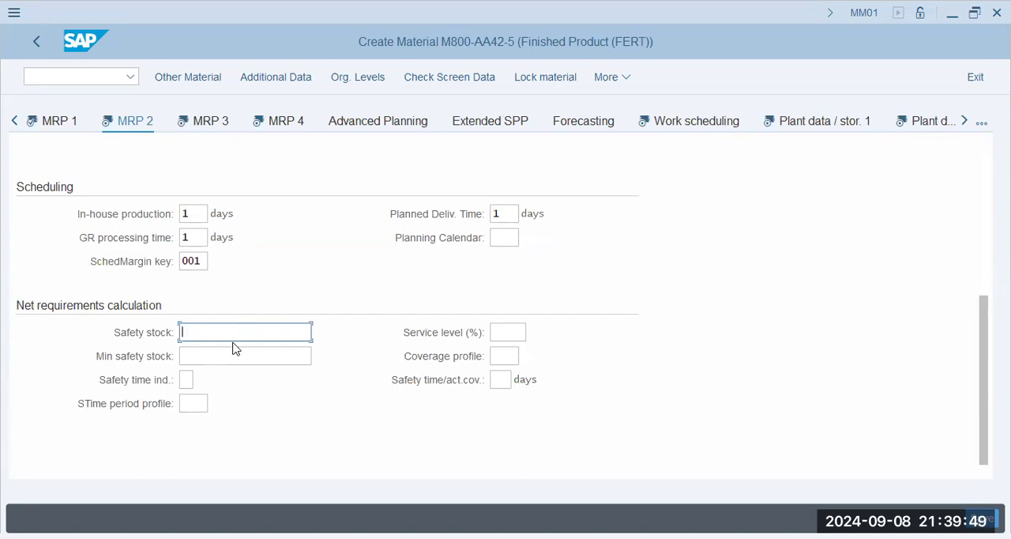
Go on to the MRP 3 view and set the strategy group to 10 in the planning data.
{"action": "left_click", "coordinate": [225, 125]}
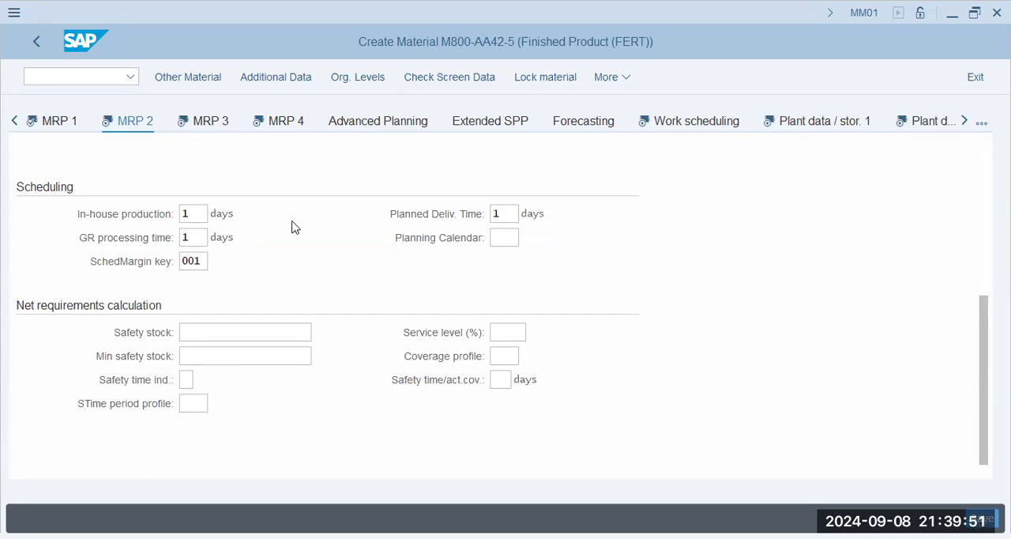
{"action": "scroll", "coordinate": [302, 286], "scroll_direction": "down", "scroll_amount": 2}
{"action": "scroll", "coordinate": [289, 284], "scroll_direction": "up", "scroll_amount": 2}
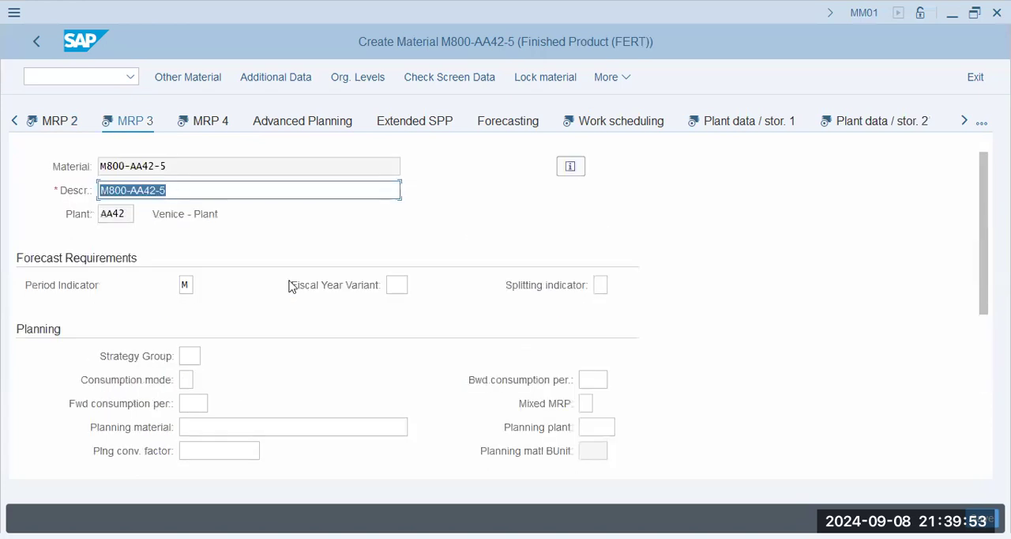
{"action": "scroll", "coordinate": [329, 293], "scroll_direction": "down", "scroll_amount": 1}
{"action": "left_click", "coordinate": [190, 285]}
{"action": "type", "text": "10"}
Examine the remaining planning, availability check and plant-specific configuration fields of the MRP 3 view.
{"action": "left_click", "coordinate": [203, 306]}
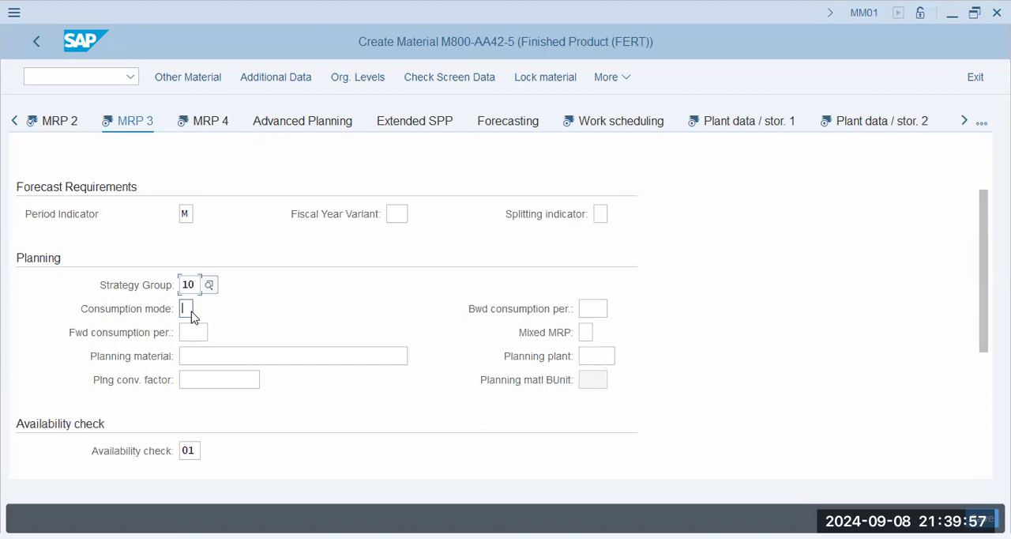
{"action": "left_click", "coordinate": [208, 355]}
{"action": "left_click", "coordinate": [213, 379]}
{"action": "left_click", "coordinate": [594, 308]}
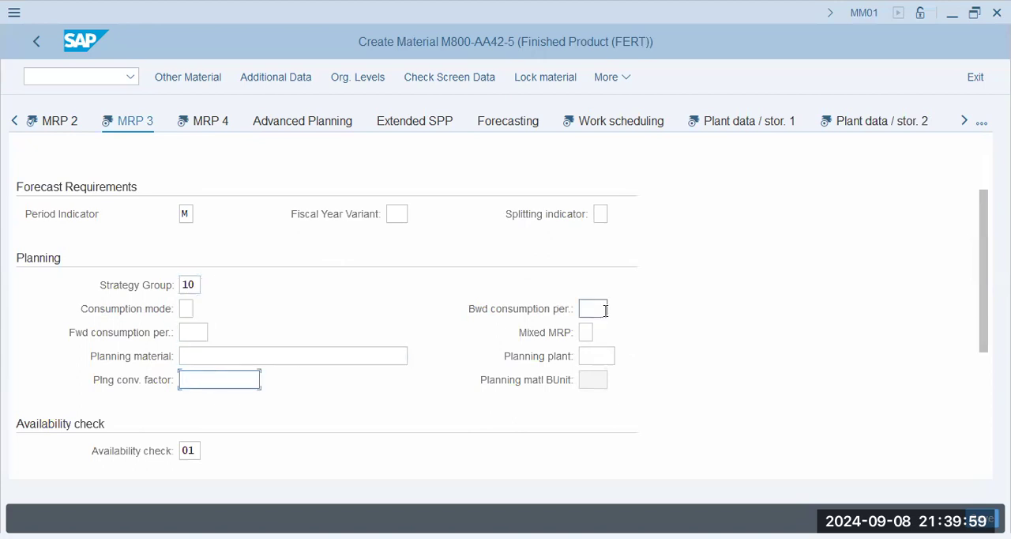
{"action": "left_click", "coordinate": [585, 332]}
{"action": "left_click", "coordinate": [596, 355]}
{"action": "scroll", "coordinate": [316, 363], "scroll_direction": "down", "scroll_amount": 3}
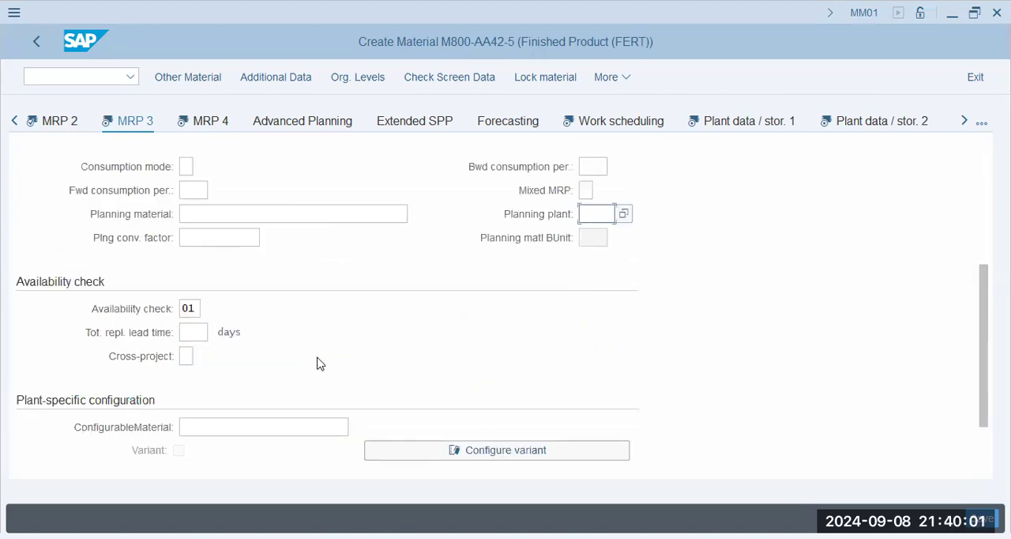
{"action": "left_click", "coordinate": [194, 332]}
{"action": "left_click", "coordinate": [230, 428]}
{"action": "scroll", "coordinate": [310, 318], "scroll_direction": "down", "scroll_amount": 1}
{"action": "scroll", "coordinate": [310, 317], "scroll_direction": "up", "scroll_amount": 4}
{"action": "scroll", "coordinate": [310, 317], "scroll_direction": "down", "scroll_amount": 2}
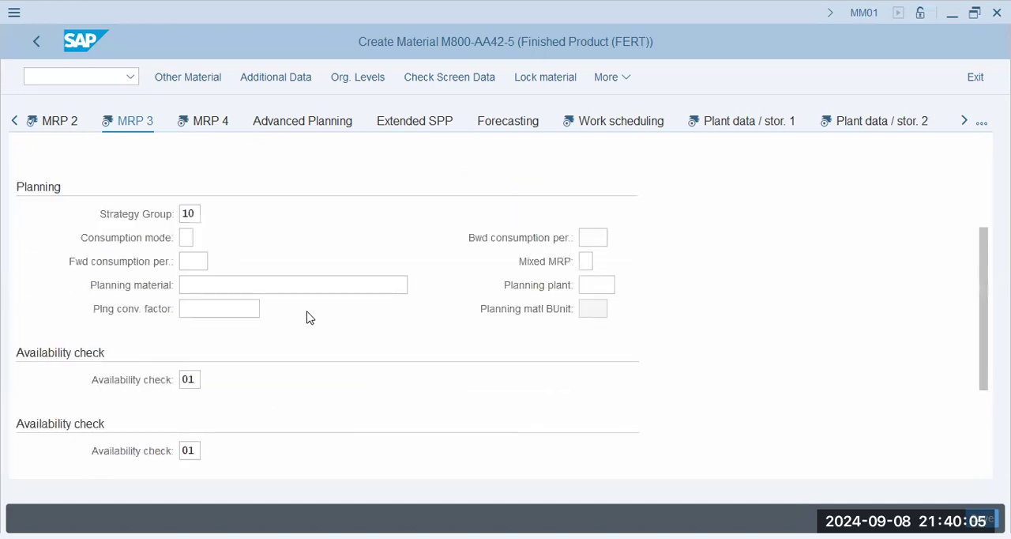
{"action": "scroll", "coordinate": [310, 317], "scroll_direction": "down", "scroll_amount": 2}
{"action": "scroll", "coordinate": [310, 318], "scroll_direction": "up", "scroll_amount": 3}
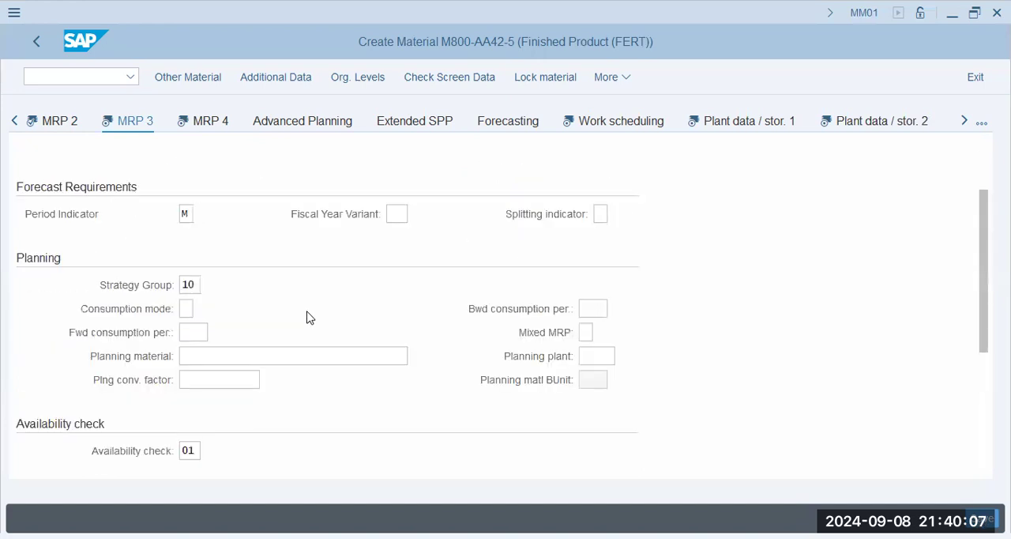
{"action": "scroll", "coordinate": [68, 287], "scroll_direction": "down", "scroll_amount": 2}
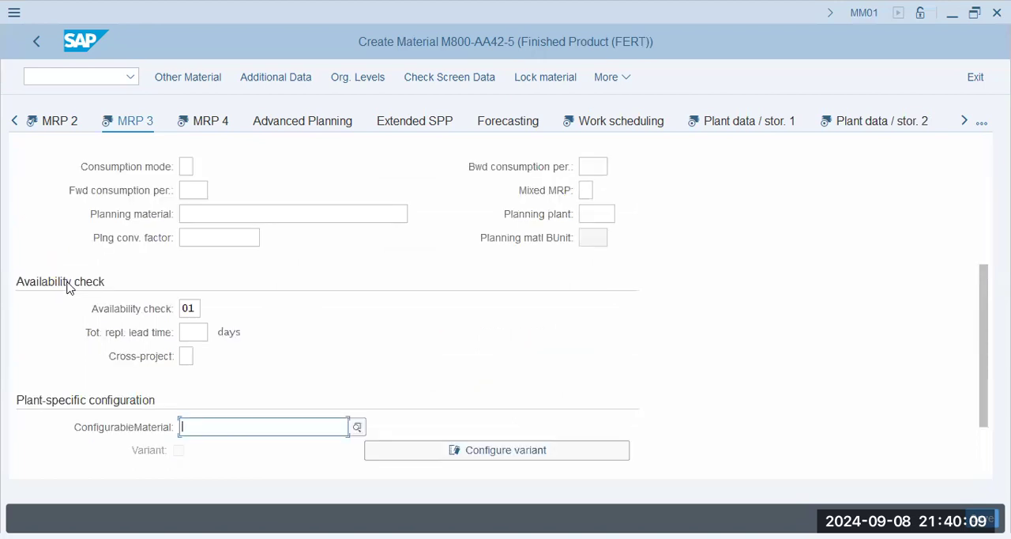
{"action": "scroll", "coordinate": [68, 287], "scroll_direction": "up", "scroll_amount": 3}
{"action": "scroll", "coordinate": [72, 316], "scroll_direction": "down", "scroll_amount": 2}
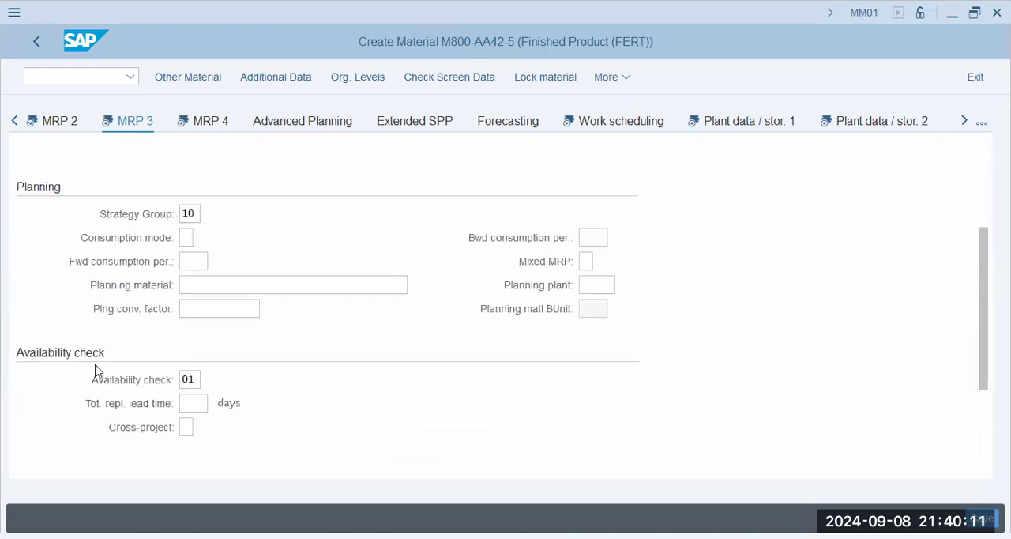
{"action": "scroll", "coordinate": [95, 370], "scroll_direction": "down", "scroll_amount": 1}
In the MRP 4 view, set the individual/collective indicator to 2, Collective requirements only.
{"action": "left_click", "coordinate": [204, 127]}
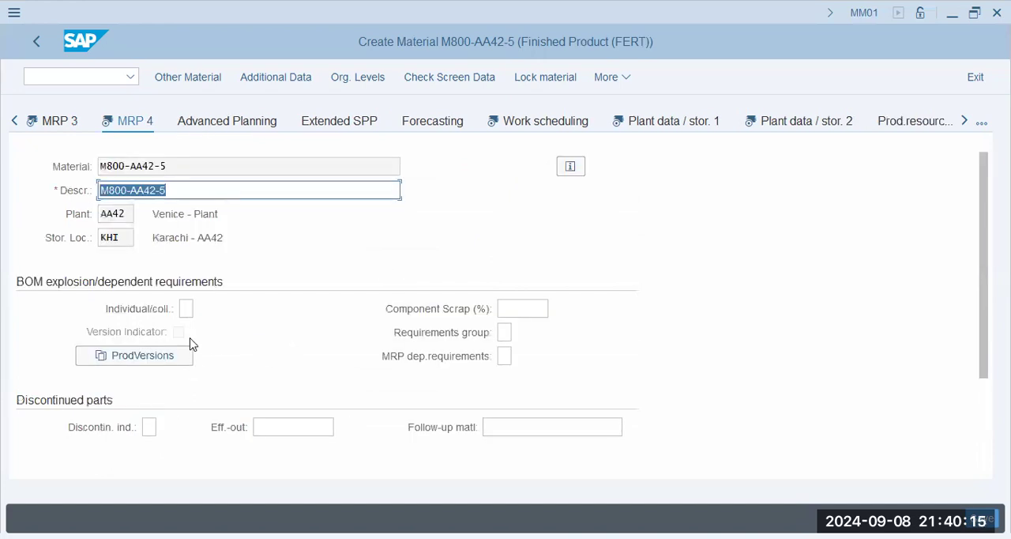
{"action": "left_click", "coordinate": [185, 308]}
{"action": "left_click", "coordinate": [205, 309]}
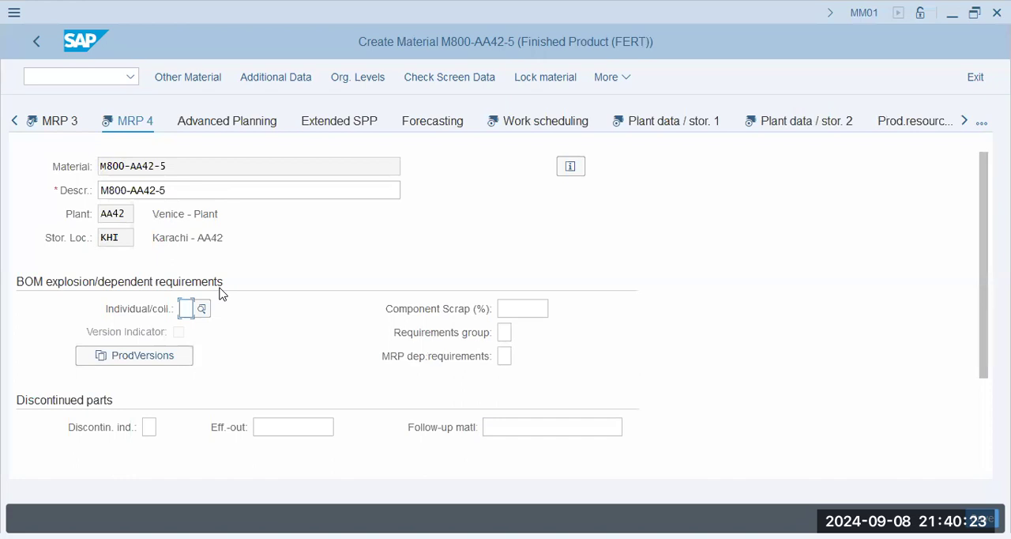
{"action": "left_click", "coordinate": [203, 311]}
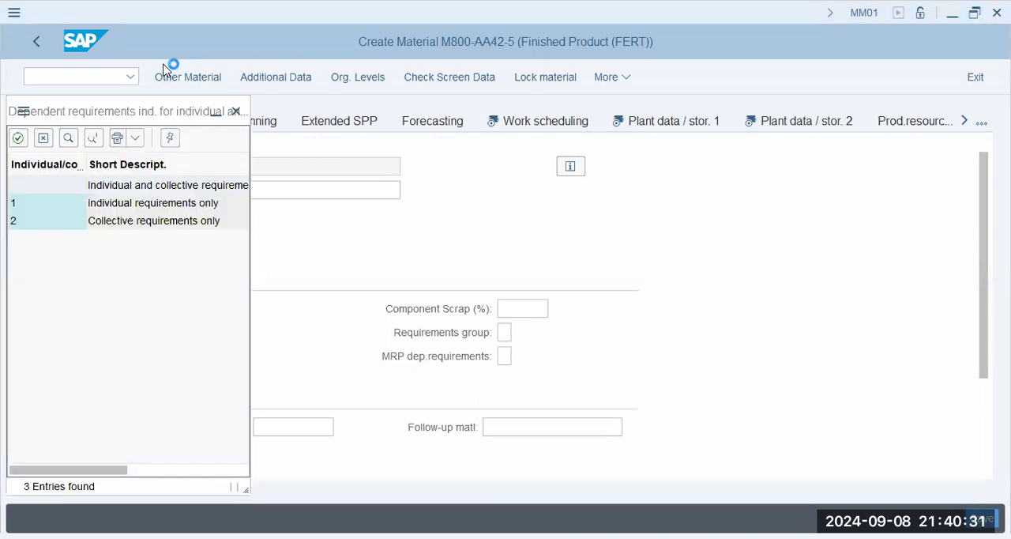
{"action": "left_click", "coordinate": [135, 221]}
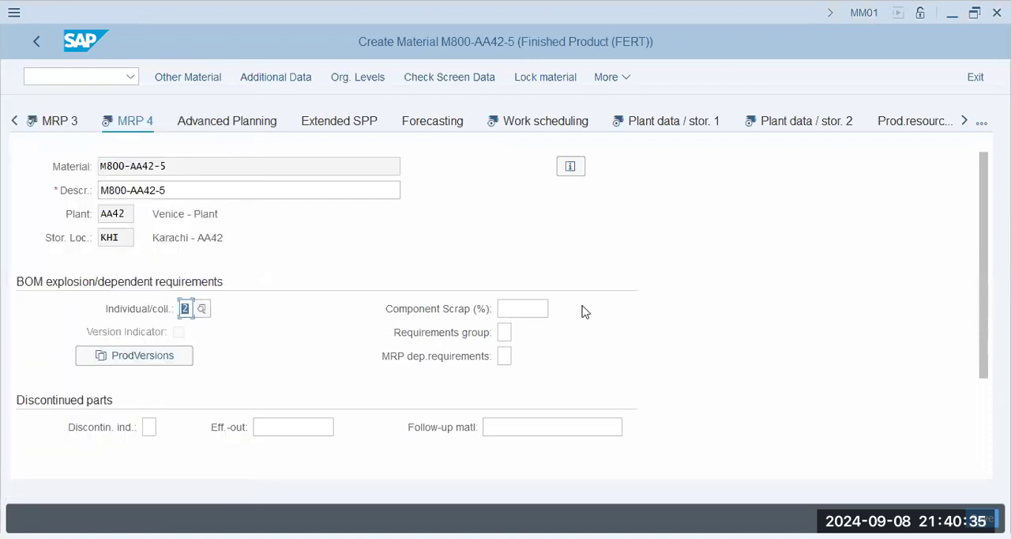
{"action": "left_click", "coordinate": [531, 310]}
{"action": "left_click", "coordinate": [506, 334]}
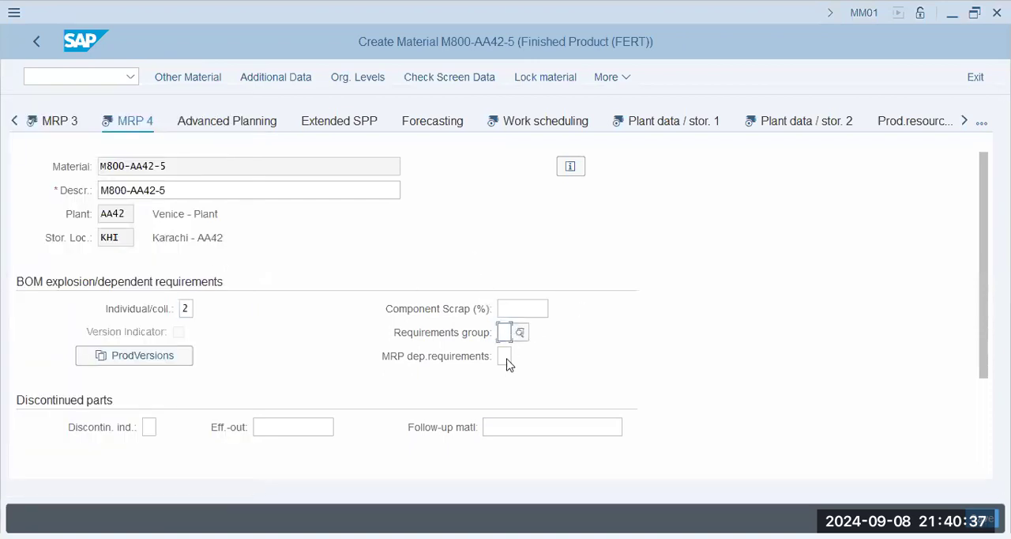
{"action": "scroll", "coordinate": [224, 374], "scroll_direction": "down", "scroll_amount": 3}
{"action": "left_click", "coordinate": [272, 308]}
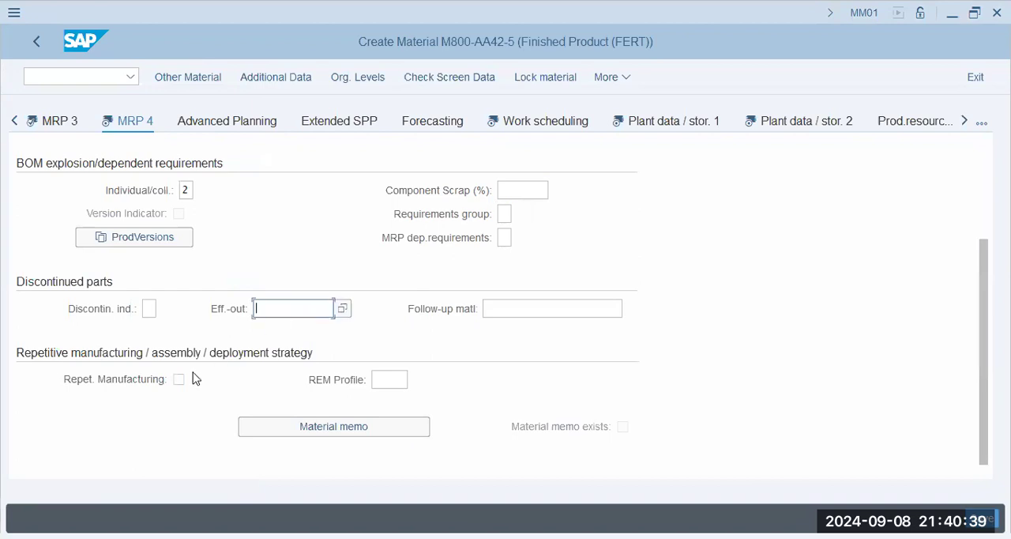
{"action": "left_click", "coordinate": [391, 381]}
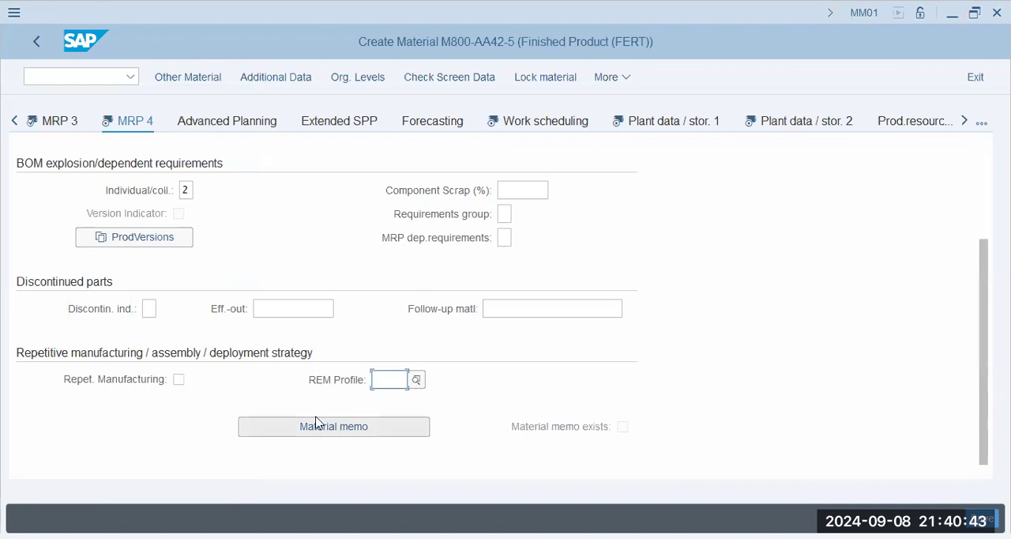
Go on to the Work scheduling view and look over its general, tolerance and in-house production time data.
{"action": "left_click", "coordinate": [543, 124]}
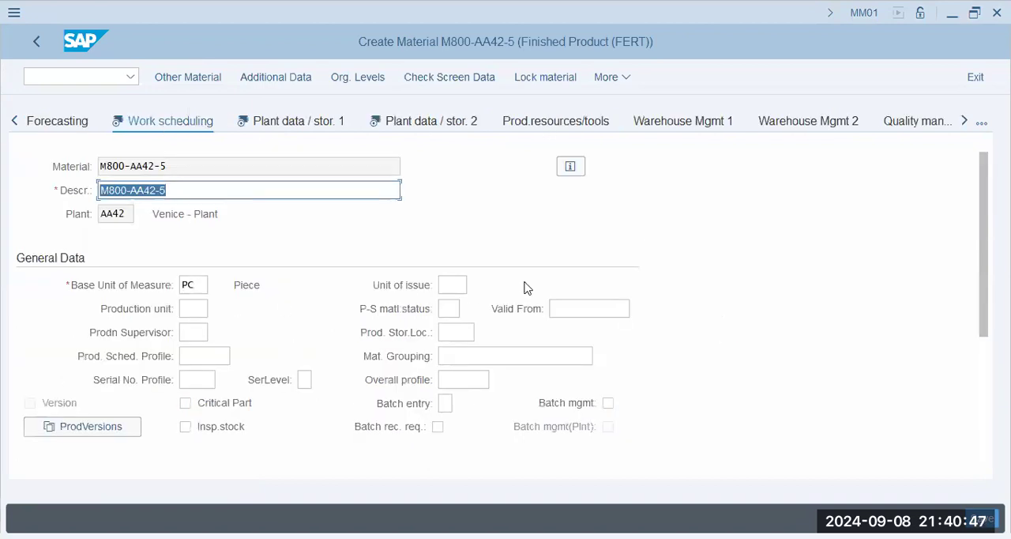
{"action": "left_click", "coordinate": [195, 308]}
{"action": "left_click", "coordinate": [194, 332]}
{"action": "scroll", "coordinate": [199, 370], "scroll_direction": "down", "scroll_amount": 3}
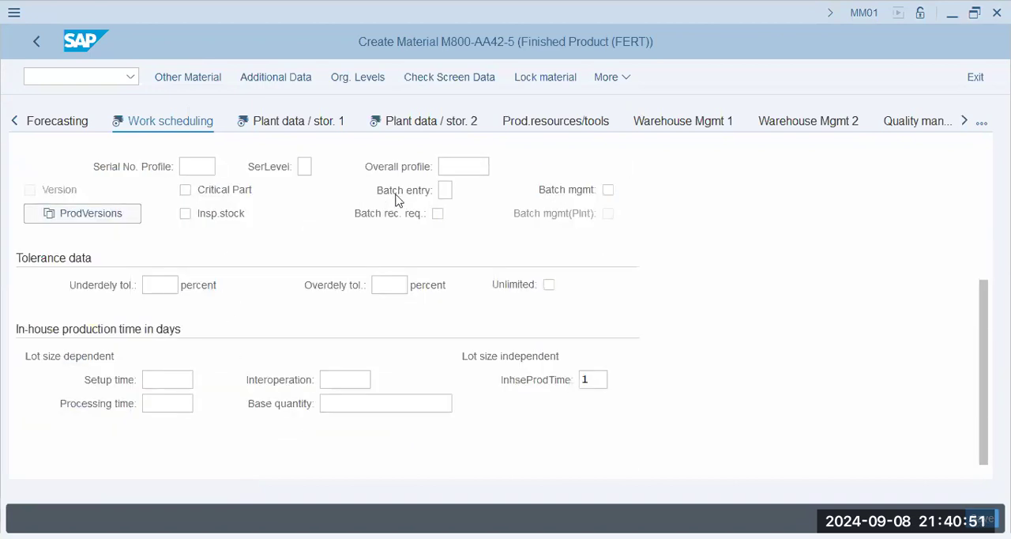
{"action": "left_click", "coordinate": [160, 372]}
{"action": "left_click", "coordinate": [165, 398]}
{"action": "left_click", "coordinate": [338, 384]}
{"action": "scroll", "coordinate": [341, 390], "scroll_direction": "up", "scroll_amount": 2}
{"action": "scroll", "coordinate": [341, 390], "scroll_direction": "up", "scroll_amount": 1}
{"action": "scroll", "coordinate": [342, 390], "scroll_direction": "down", "scroll_amount": 1}
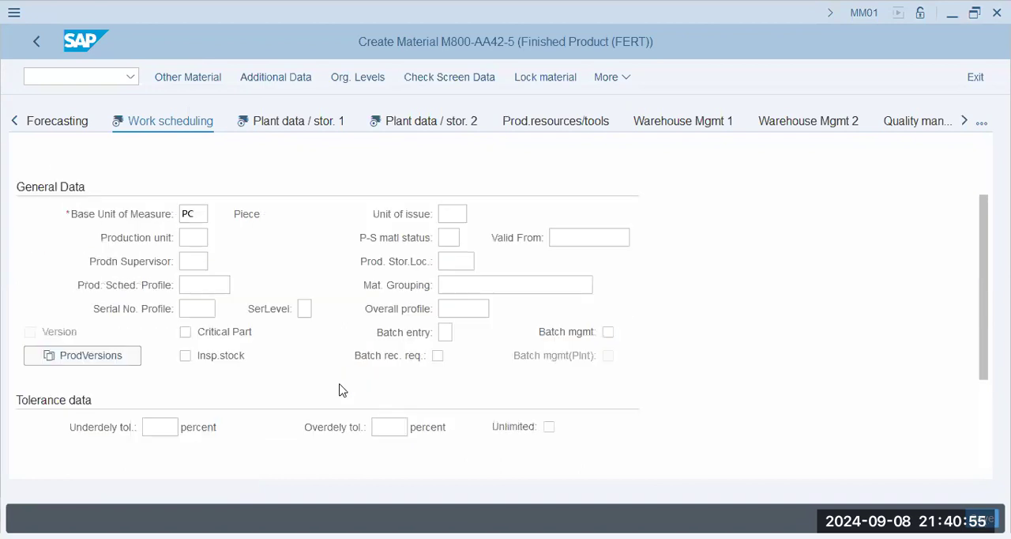
Add production version a421 with text Production Version 01-AA42, valid from 01.01.2024 to 31.12.9999, in the Work scheduling view.
{"action": "left_click", "coordinate": [123, 359]}
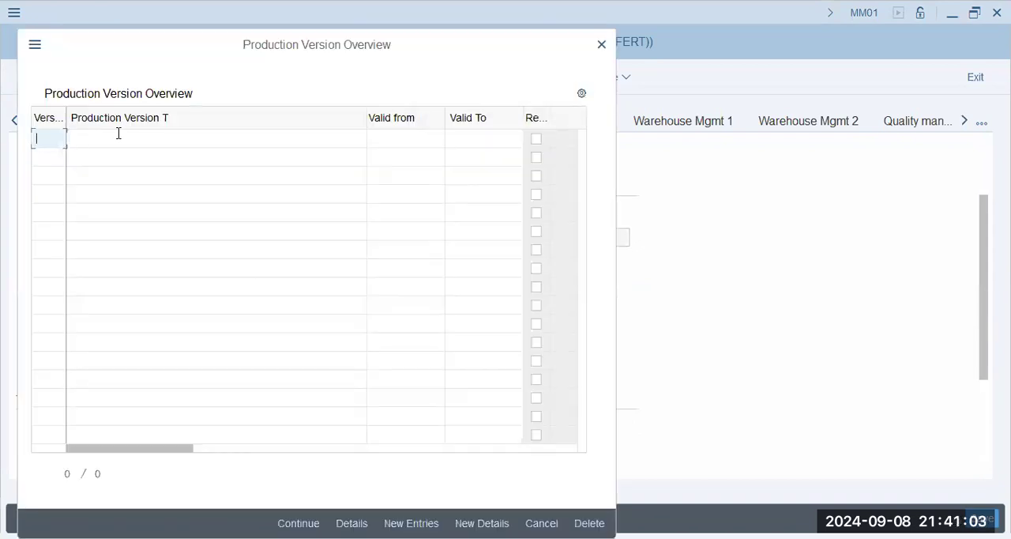
{"action": "type", "text": "a421"}
{"action": "left_click", "coordinate": [179, 135]}
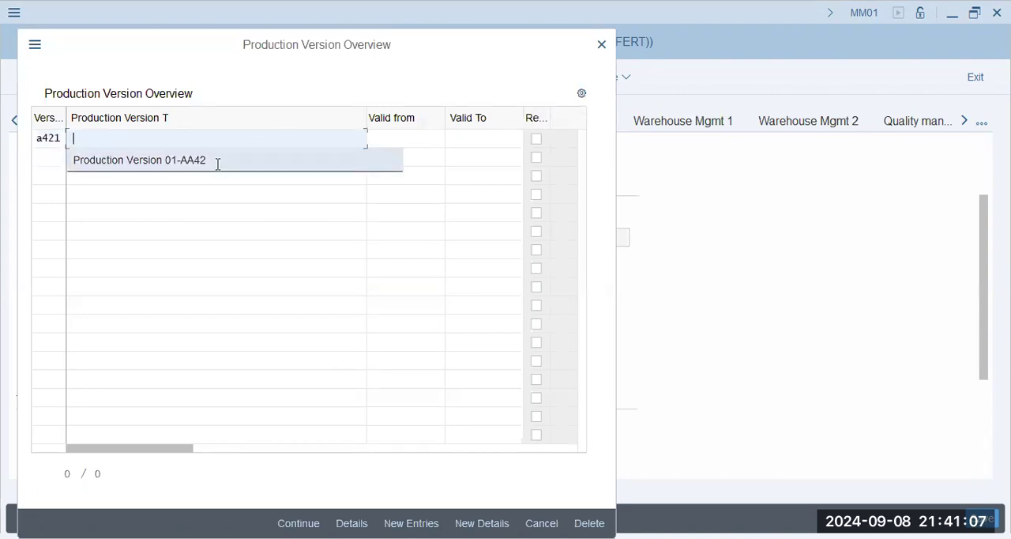
{"action": "left_click", "coordinate": [216, 161]}
{"action": "left_click", "coordinate": [398, 143]}
{"action": "left_click", "coordinate": [415, 161]}
{"action": "left_click", "coordinate": [488, 140]}
{"action": "left_click", "coordinate": [485, 160]}
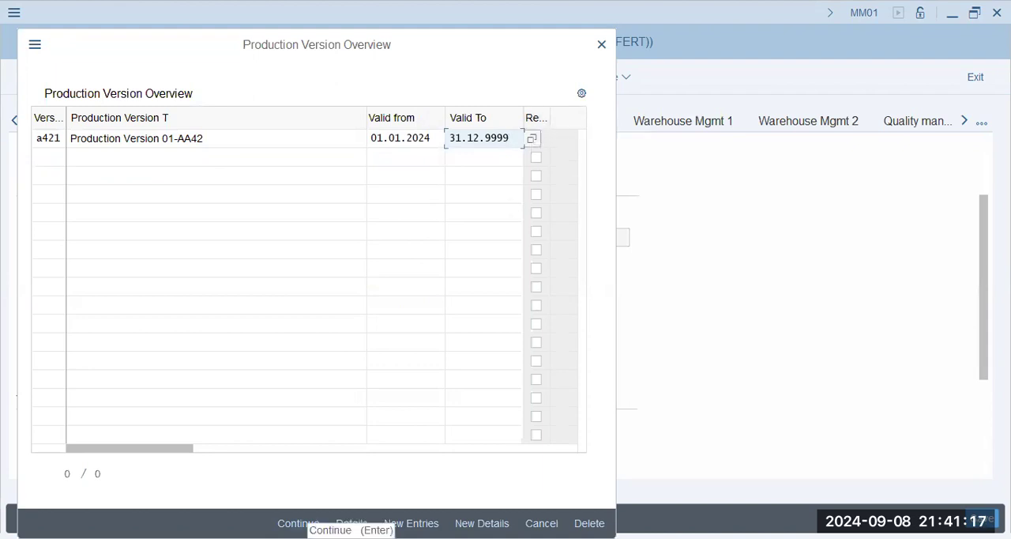
{"action": "left_click", "coordinate": [298, 523]}
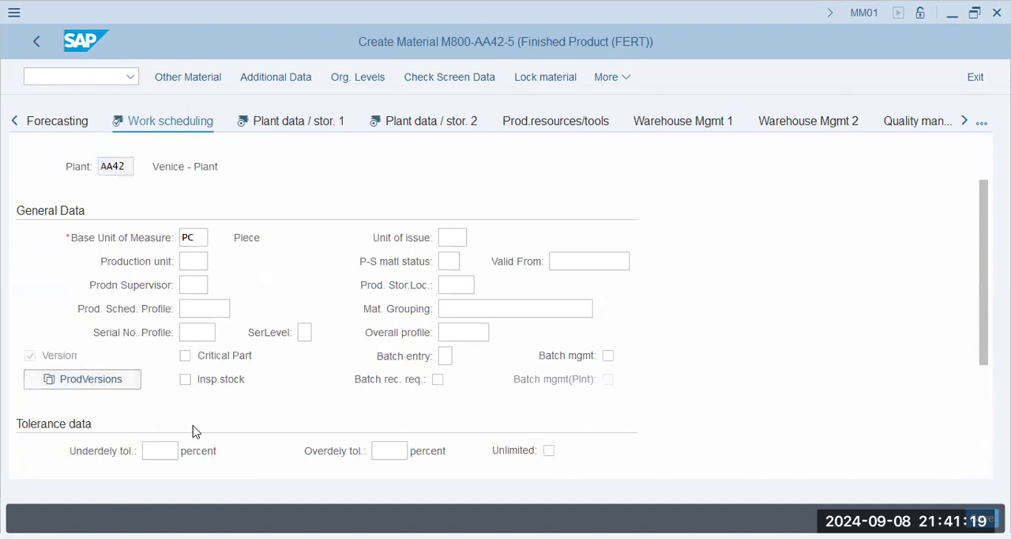
Look over the processing time, interoperation and base quantity fields of the in-house production time data.
{"action": "scroll", "coordinate": [196, 432], "scroll_direction": "down", "scroll_amount": 3}
{"action": "left_click", "coordinate": [180, 401]}
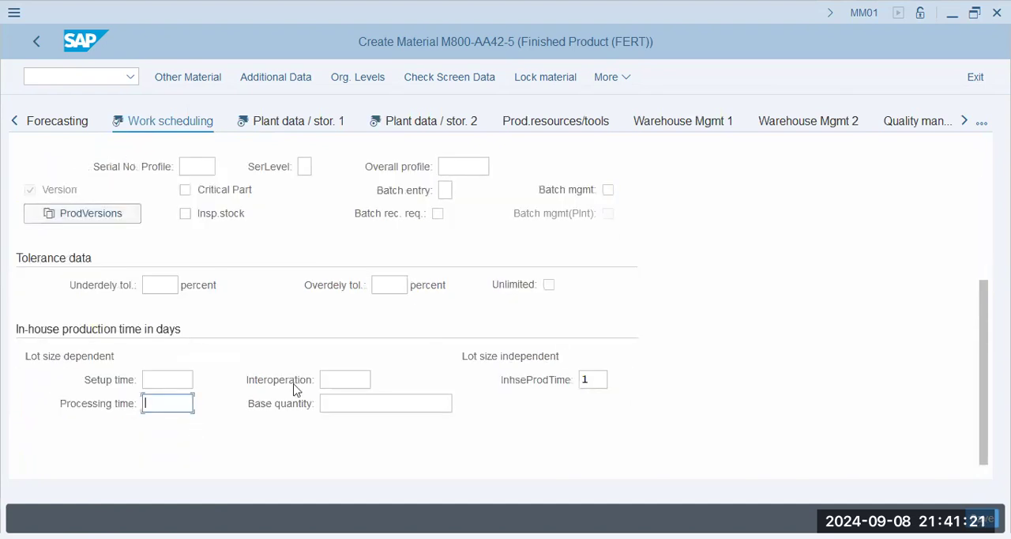
{"action": "left_click", "coordinate": [367, 377]}
{"action": "left_click", "coordinate": [349, 409]}
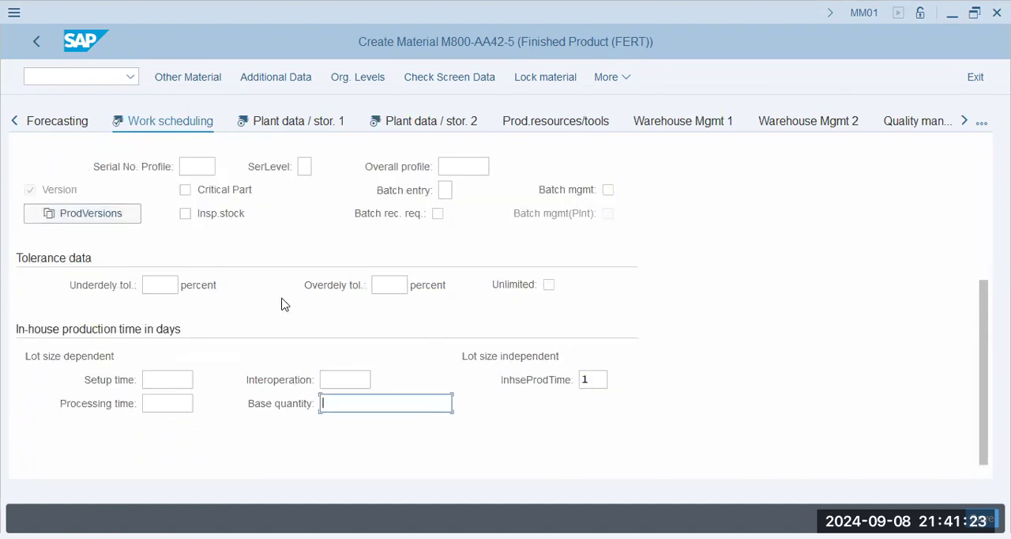
{"action": "scroll", "coordinate": [283, 304], "scroll_direction": "up", "scroll_amount": 2}
Go on to the Plant data / stor. 1 view and compare its base unit of measure and unit of issue fields.
{"action": "left_click", "coordinate": [310, 125]}
{"action": "left_click", "coordinate": [237, 332]}
{"action": "left_click", "coordinate": [486, 308]}
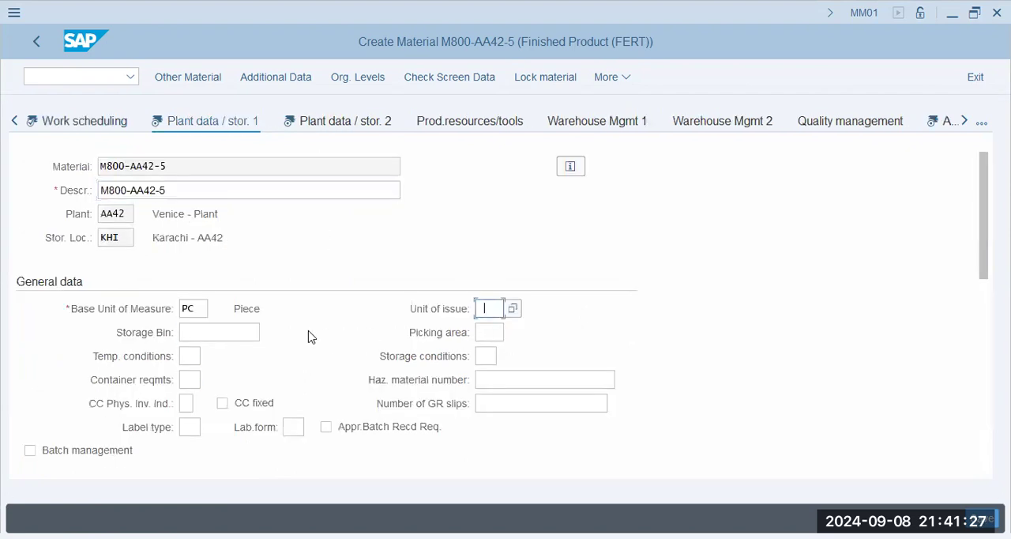
{"action": "double_click", "coordinate": [190, 309]}
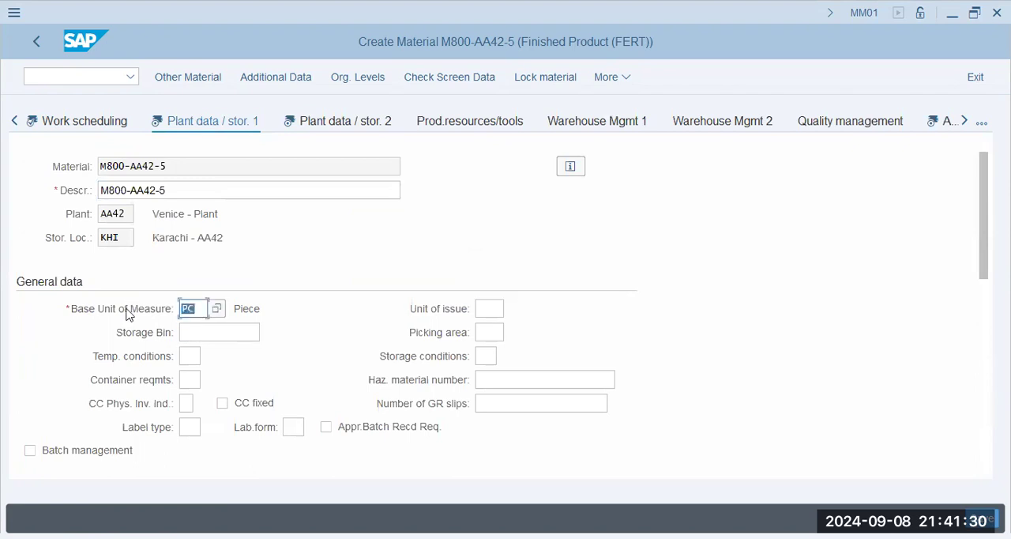
{"action": "left_click", "coordinate": [487, 308]}
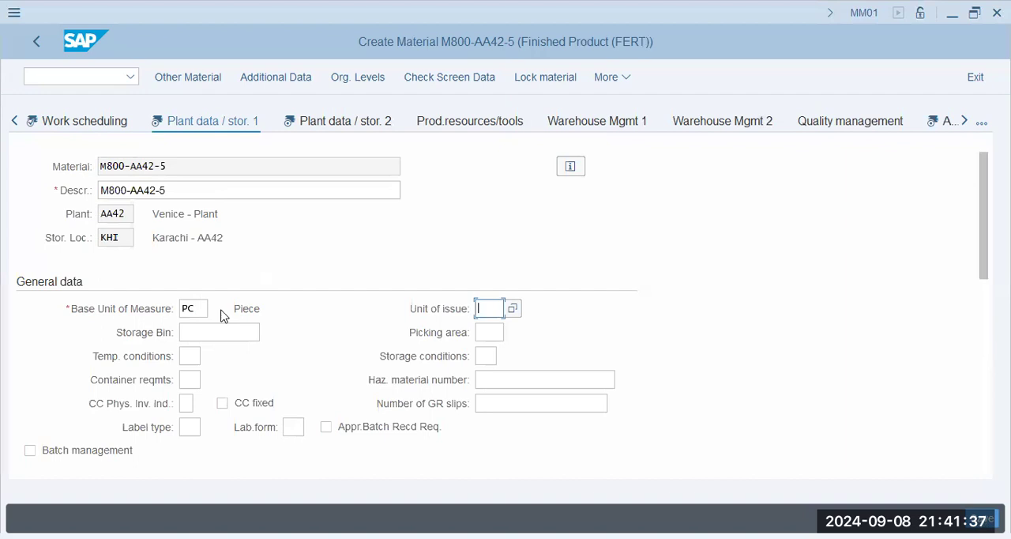
{"action": "left_click", "coordinate": [190, 308]}
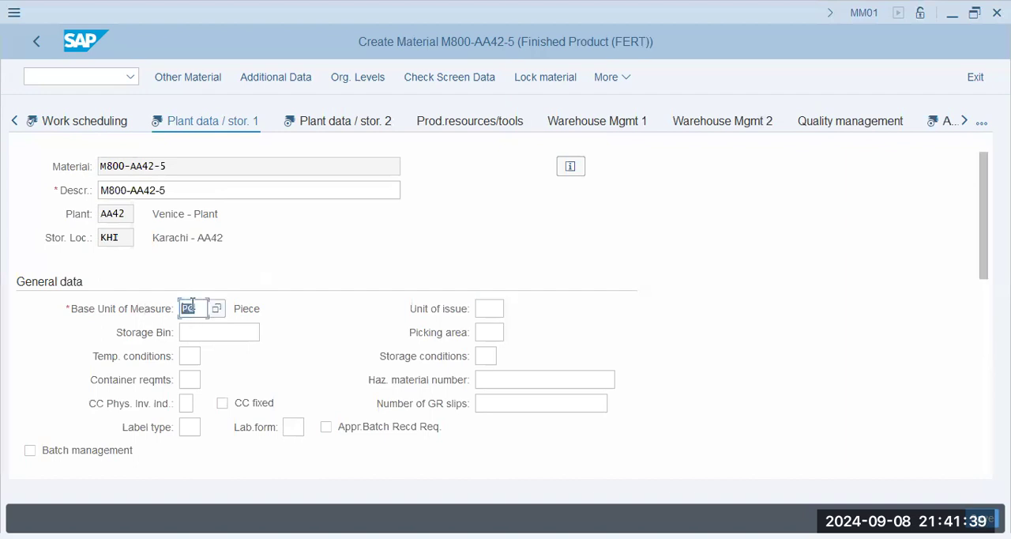
{"action": "left_click", "coordinate": [486, 308]}
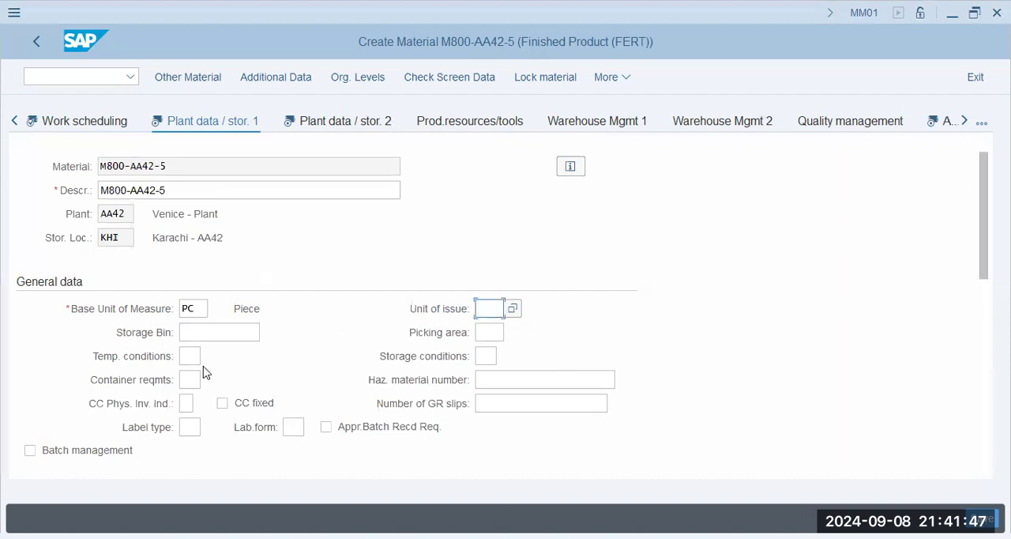
Examine the shelf life data of Plant data / stor. 1 and the weight and general plant parameters of Plant data / stor. 2.
{"action": "scroll", "coordinate": [204, 371], "scroll_direction": "down", "scroll_amount": 1}
{"action": "scroll", "coordinate": [482, 316], "scroll_direction": "down", "scroll_amount": 1}
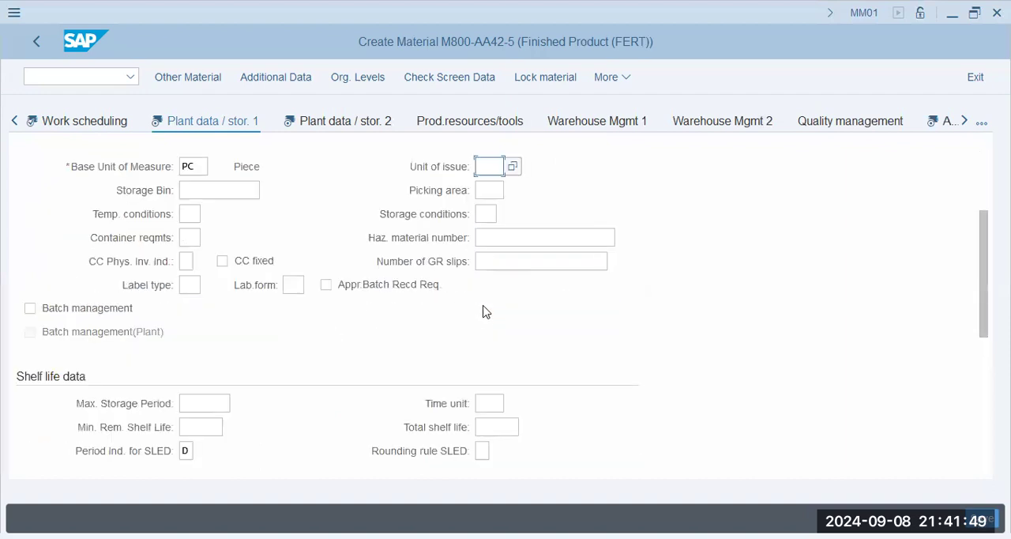
{"action": "scroll", "coordinate": [466, 312], "scroll_direction": "down", "scroll_amount": 1}
{"action": "left_click", "coordinate": [204, 331]}
{"action": "left_click", "coordinate": [223, 353]}
{"action": "scroll", "coordinate": [305, 384], "scroll_direction": "down", "scroll_amount": 3}
{"action": "left_click", "coordinate": [455, 261]}
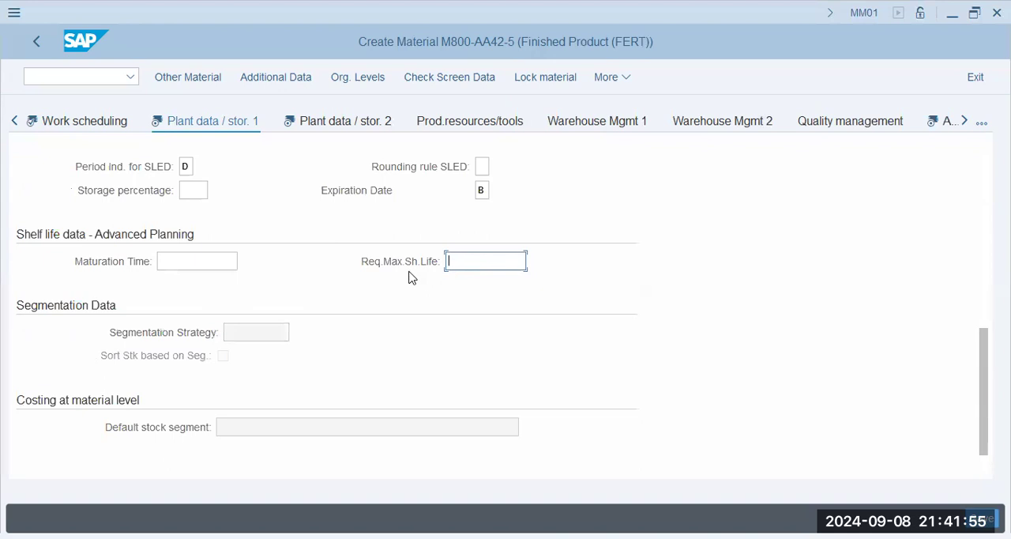
{"action": "scroll", "coordinate": [343, 277], "scroll_direction": "down", "scroll_amount": 1}
{"action": "scroll", "coordinate": [343, 277], "scroll_direction": "up", "scroll_amount": 5}
{"action": "left_click", "coordinate": [353, 125]}
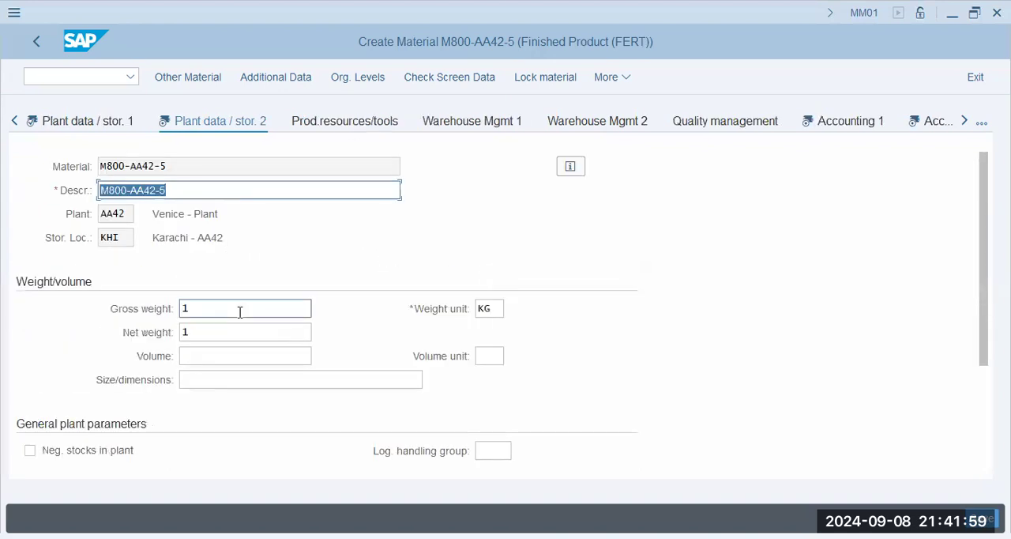
{"action": "scroll", "coordinate": [240, 314], "scroll_direction": "down", "scroll_amount": 3}
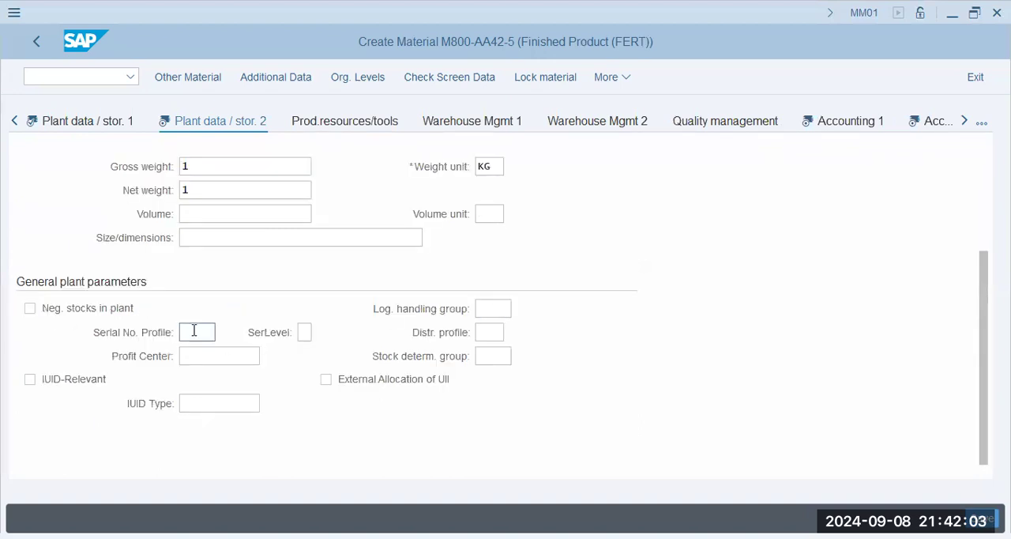
Go on to the Accounting 1 view and set the valuation class to 7920.
{"action": "left_click", "coordinate": [819, 123]}
{"action": "left_click", "coordinate": [189, 379]}
{"action": "left_click", "coordinate": [182, 400]}
{"action": "double_click", "coordinate": [190, 379]}
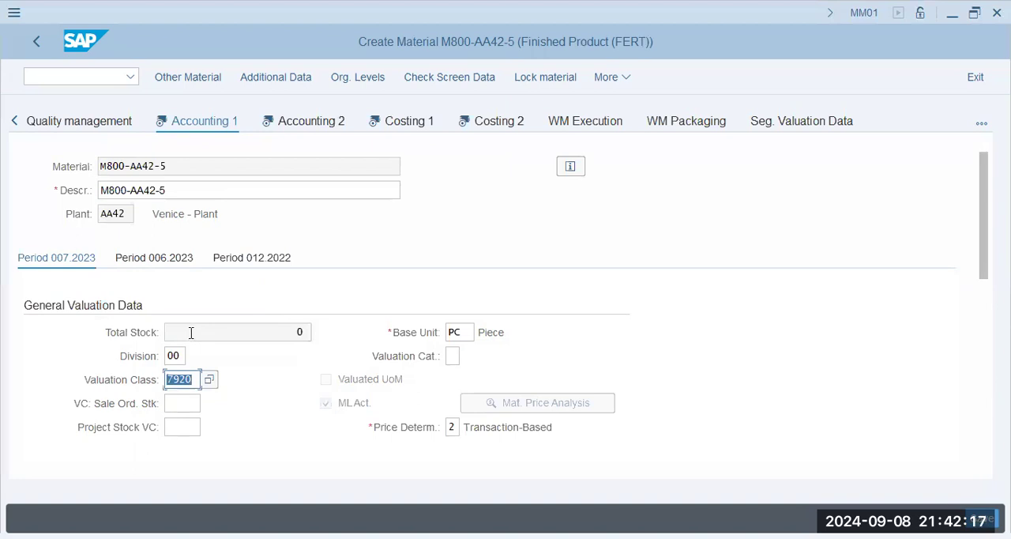
{"action": "left_click_drag", "start_coordinate": [194, 381], "coordinate": [136, 381]}
{"action": "left_click", "coordinate": [195, 382]}
{"action": "double_click", "coordinate": [157, 381]}
{"action": "left_click_drag", "start_coordinate": [193, 382], "coordinate": [139, 382]}
{"action": "left_click_drag", "start_coordinate": [195, 380], "coordinate": [150, 374]}
{"action": "left_click", "coordinate": [175, 379]}
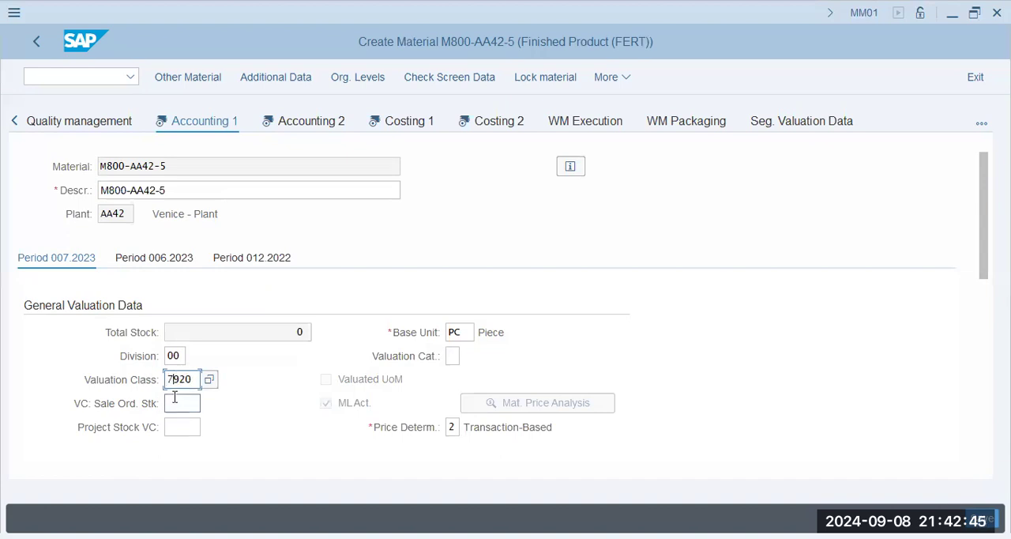
Enter a standard price of 101 in the prices and values of the Accounting 1 view and confirm it.
{"action": "scroll", "coordinate": [174, 397], "scroll_direction": "down", "scroll_amount": 3}
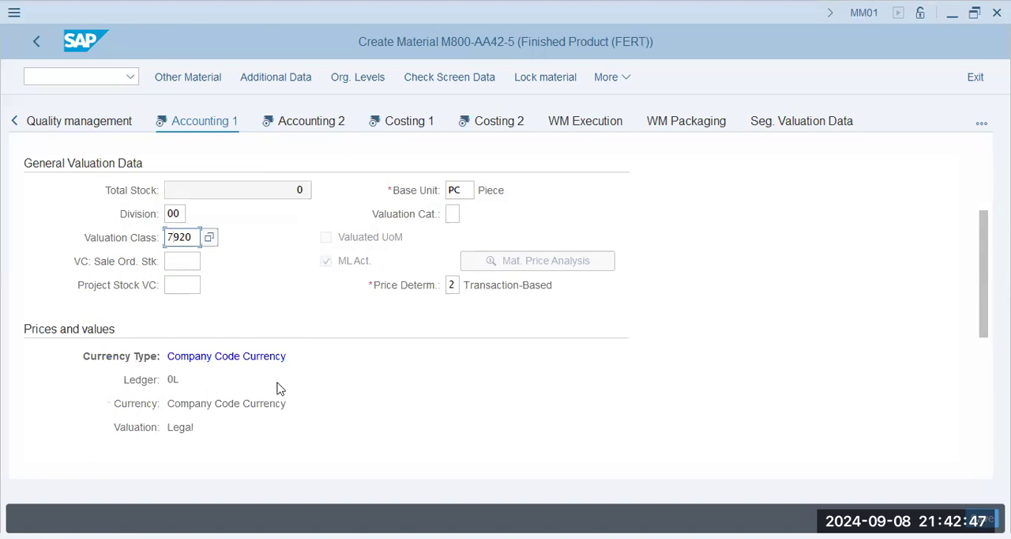
{"action": "scroll", "coordinate": [273, 387], "scroll_direction": "down", "scroll_amount": 4}
{"action": "scroll", "coordinate": [247, 284], "scroll_direction": "up", "scroll_amount": 1}
{"action": "left_click", "coordinate": [247, 281]}
{"action": "type", "text": "1"}
{"action": "left_click", "coordinate": [259, 315]}
{"action": "key", "text": "Return"}
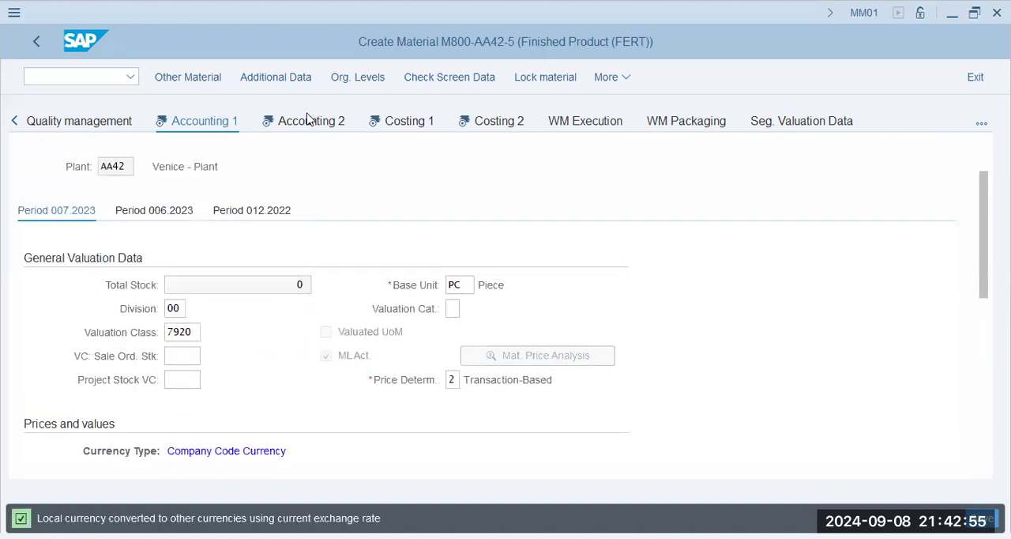
Go through the Accounting 2 view to Costing 1 and look over its general and quantity structure data.
{"action": "left_click", "coordinate": [308, 119]}
{"action": "left_click", "coordinate": [251, 288]}
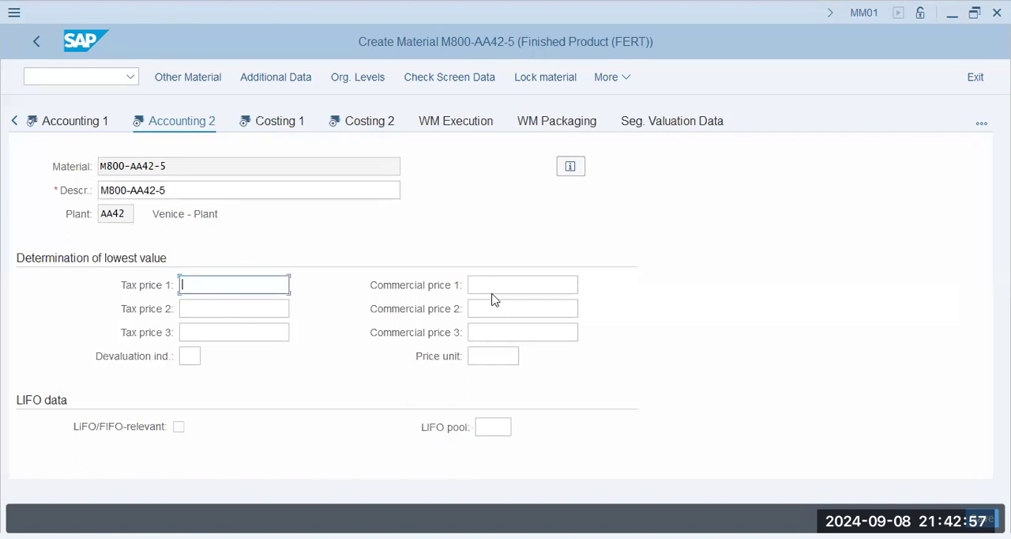
{"action": "left_click", "coordinate": [292, 125]}
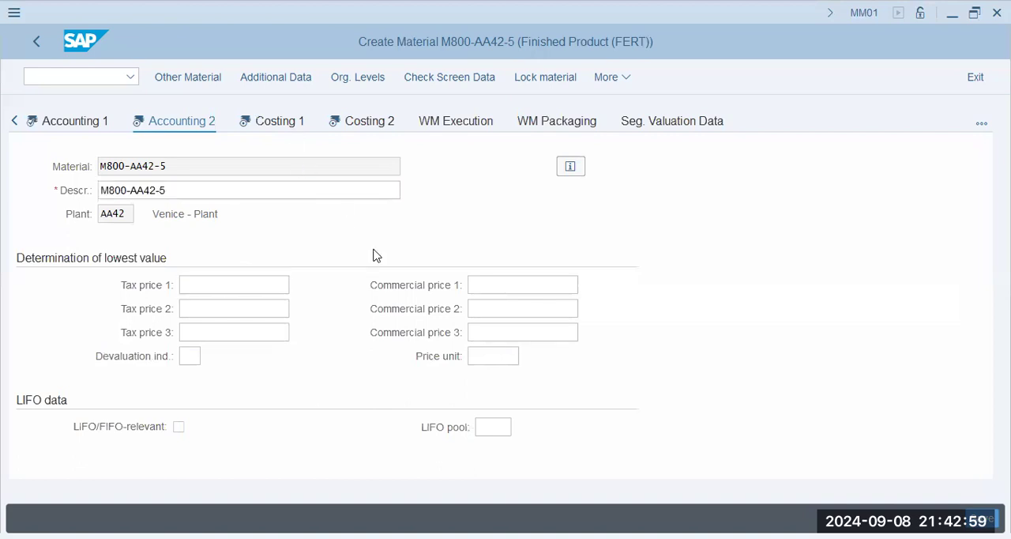
{"action": "scroll", "coordinate": [350, 343], "scroll_direction": "down", "scroll_amount": 5}
{"action": "left_click", "coordinate": [235, 264]}
{"action": "left_click", "coordinate": [199, 238]}
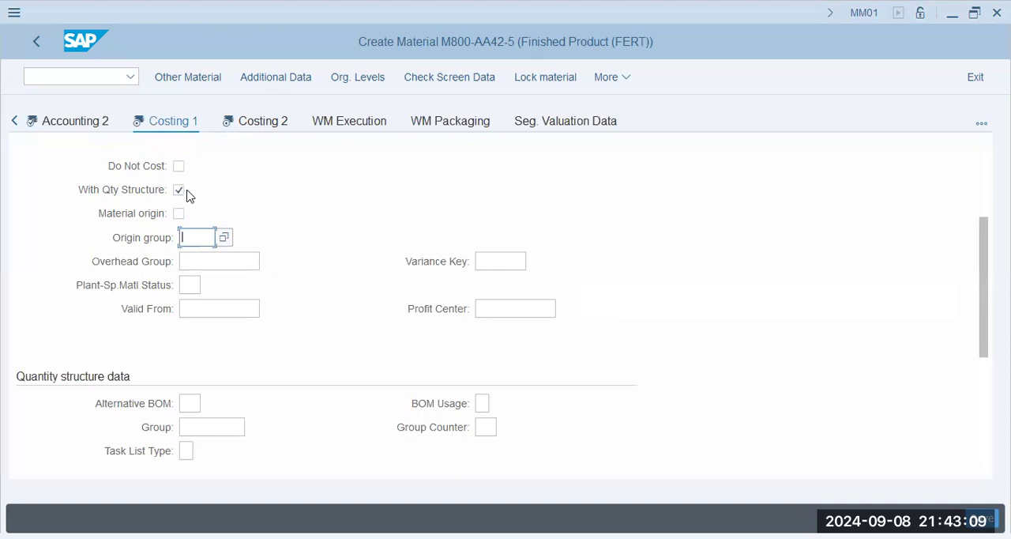
{"action": "scroll", "coordinate": [289, 406], "scroll_direction": "down", "scroll_amount": 2}
{"action": "left_click", "coordinate": [193, 331]}
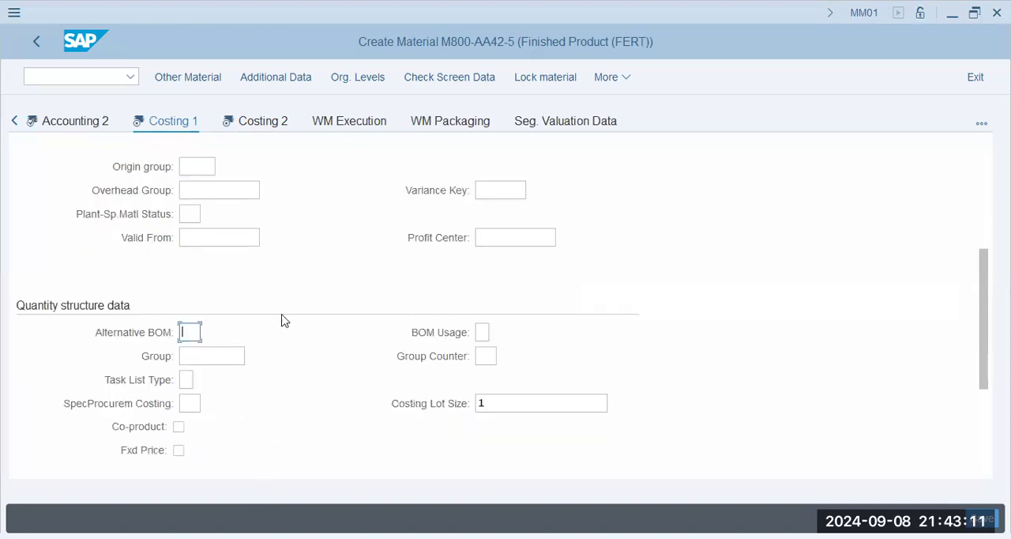
{"action": "left_click", "coordinate": [216, 352]}
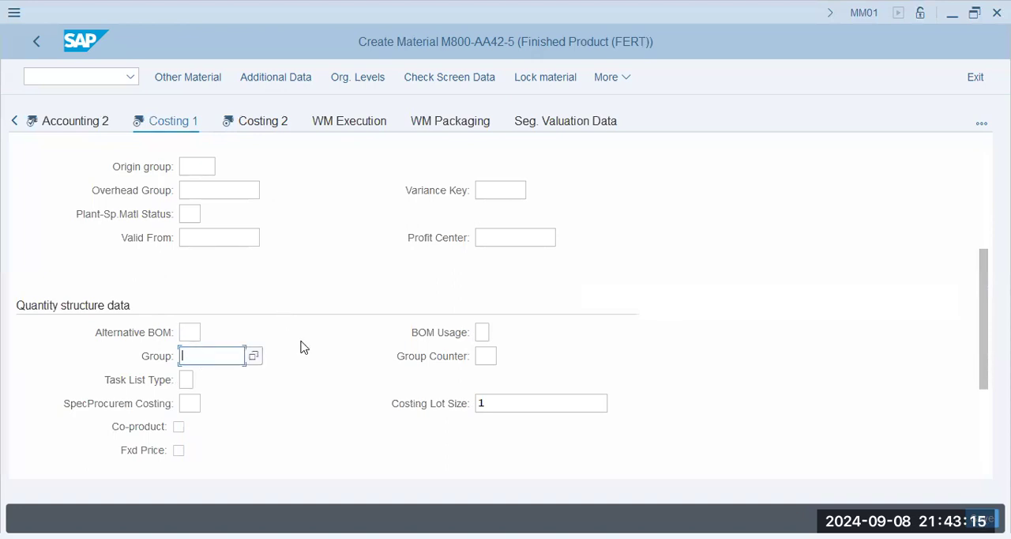
{"action": "scroll", "coordinate": [304, 348], "scroll_direction": "down", "scroll_amount": 2}
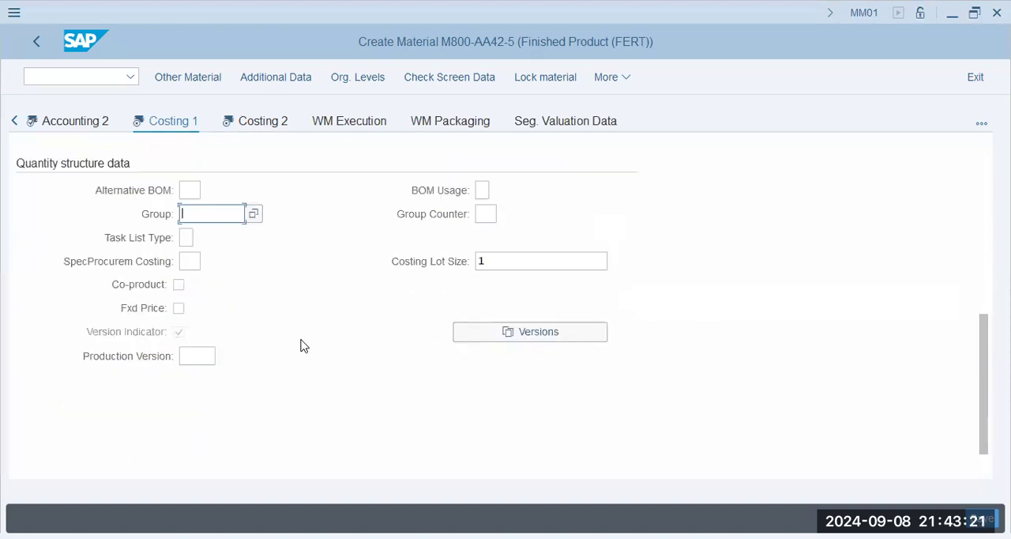
Go on to the Costing 2 view and look over its cost estimate, planned prices and valuation data.
{"action": "left_click", "coordinate": [269, 123]}
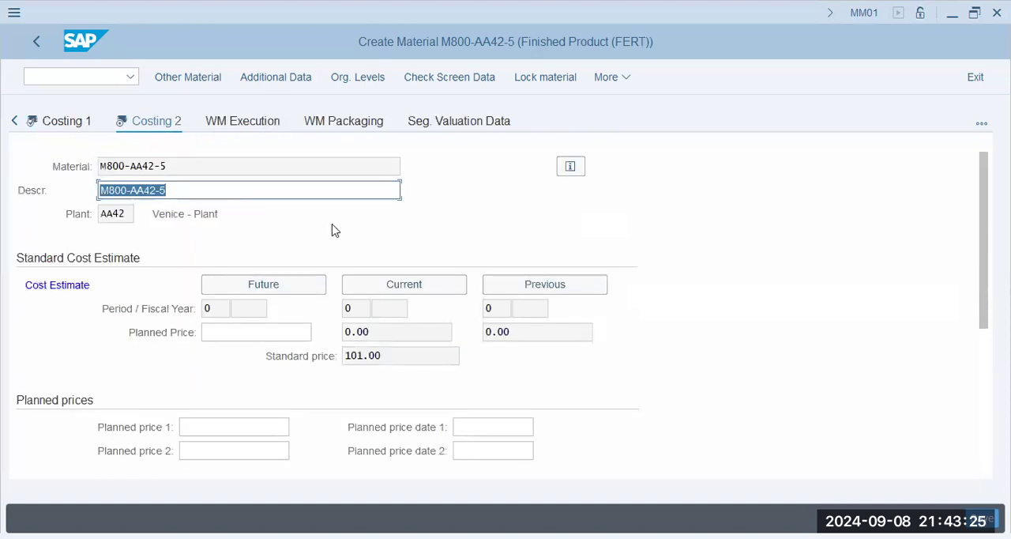
{"action": "left_click", "coordinate": [280, 332]}
{"action": "scroll", "coordinate": [273, 400], "scroll_direction": "down", "scroll_amount": 5}
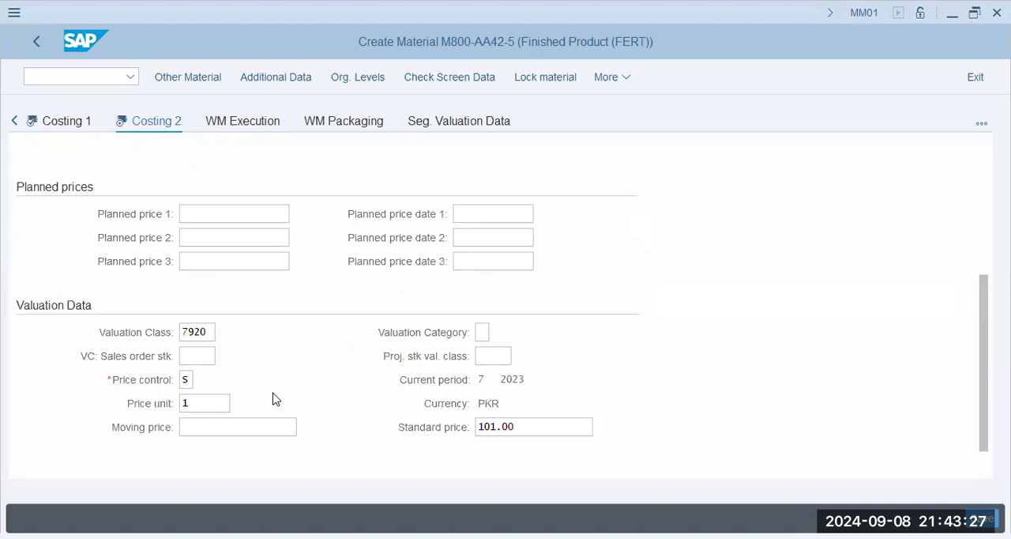
{"action": "left_click", "coordinate": [203, 332]}
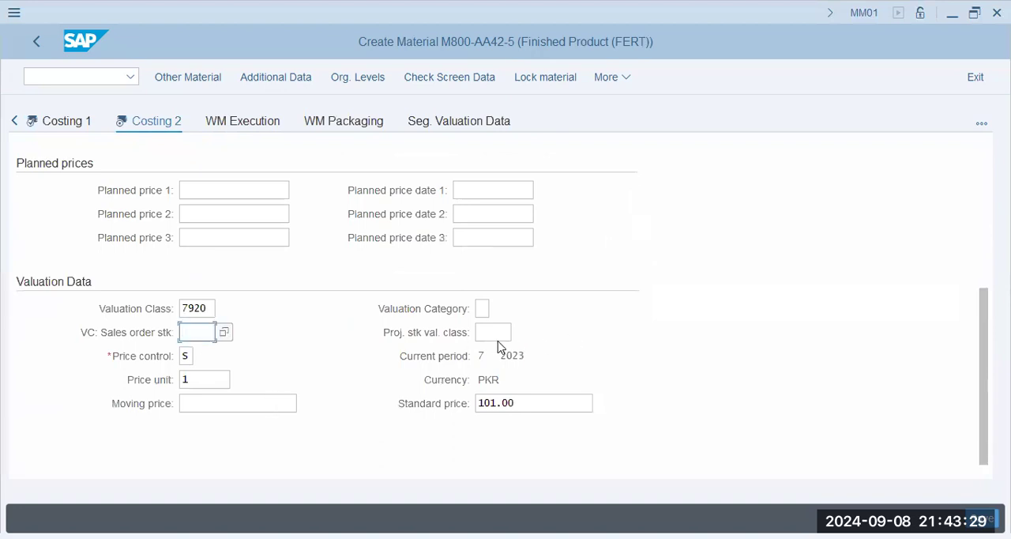
{"action": "left_click", "coordinate": [502, 333]}
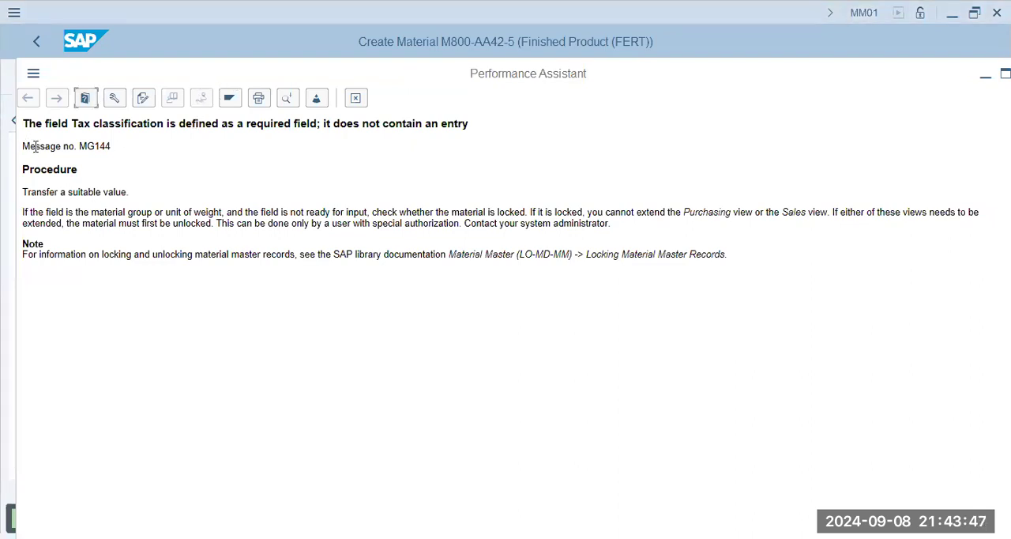
Examine the message number and program data in the technical information of the missing tax classification error, and leave it.
{"action": "left_click_drag", "start_coordinate": [24, 146], "coordinate": [186, 150]}
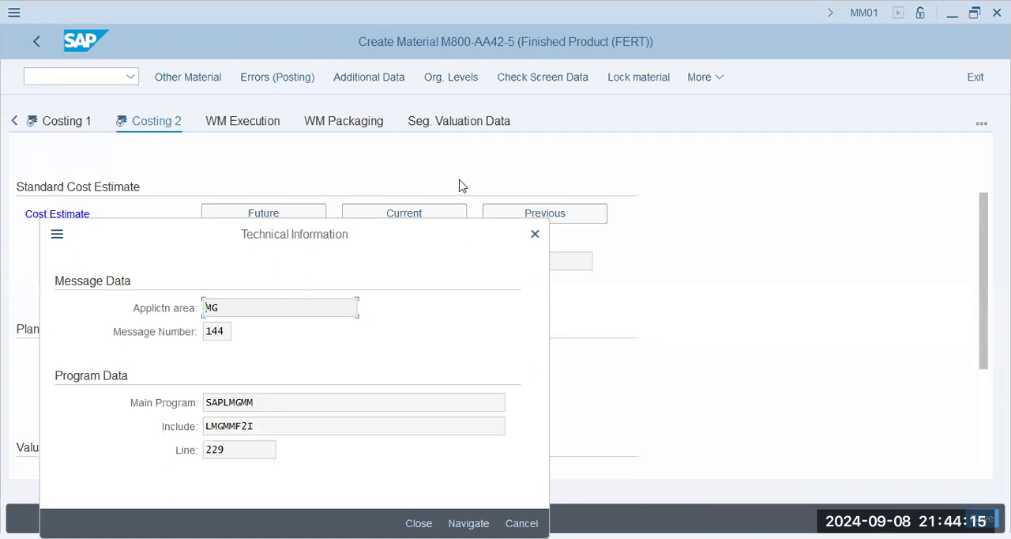
{"action": "left_click_drag", "start_coordinate": [366, 233], "coordinate": [460, 180]}
{"action": "left_click_drag", "start_coordinate": [350, 361], "coordinate": [206, 372]}
{"action": "key", "text": "Tab"}
{"action": "left_click", "coordinate": [338, 394]}
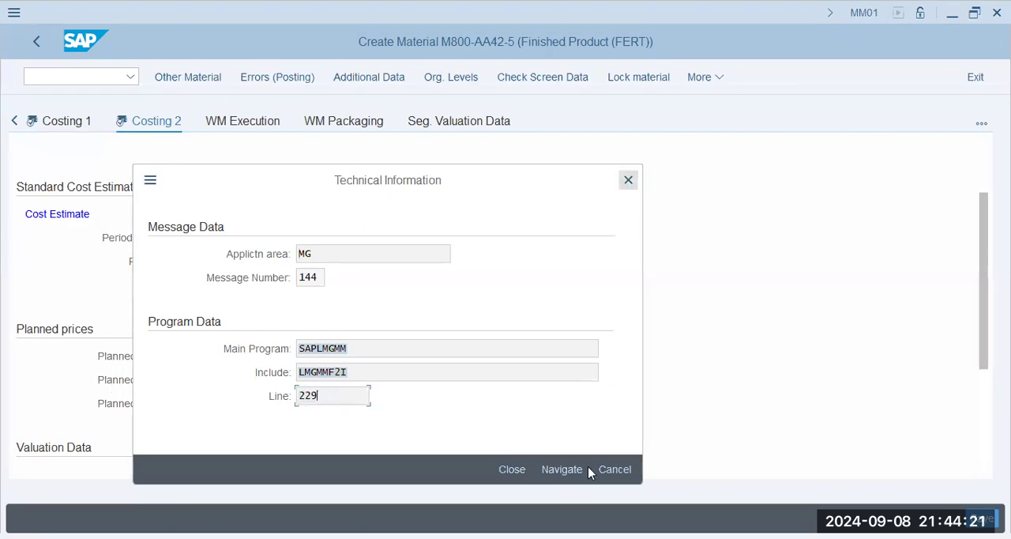
{"action": "left_click", "coordinate": [343, 257]}
{"action": "left_click", "coordinate": [316, 280]}
{"action": "left_click_drag", "start_coordinate": [321, 277], "coordinate": [260, 277]}
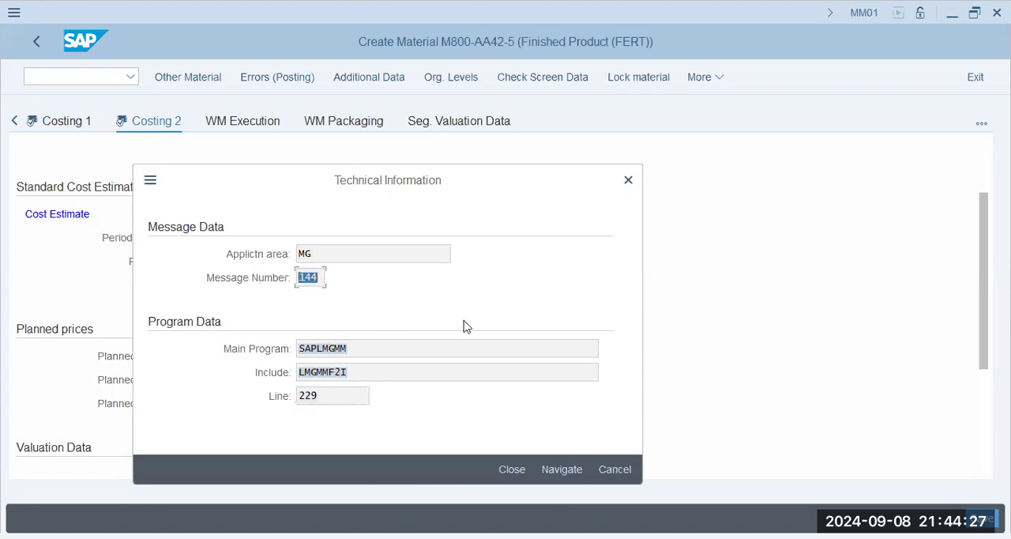
{"action": "left_click", "coordinate": [251, 284]}
{"action": "left_click", "coordinate": [618, 471]}
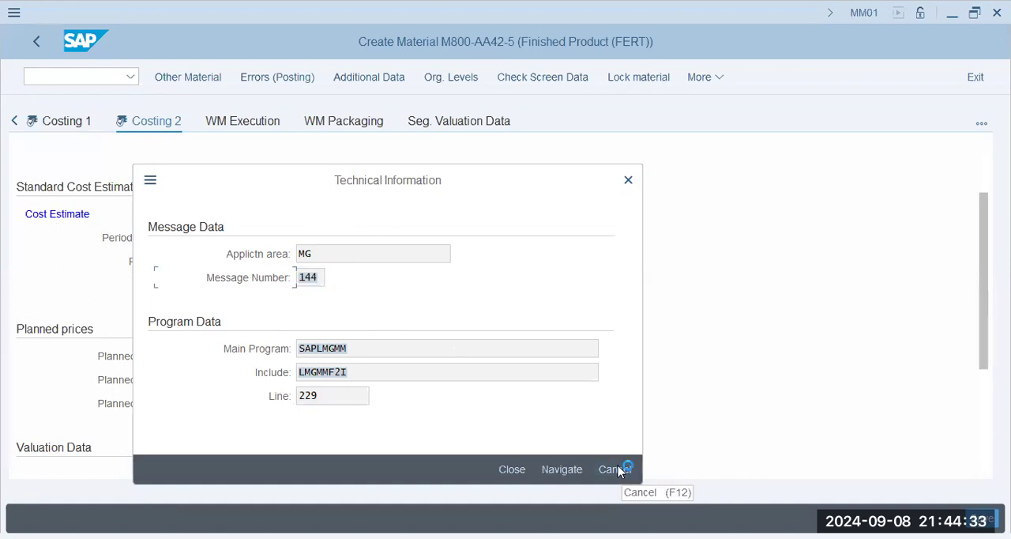
Mark the message number in the tax classification error's help text and reopen its technical information.
{"action": "left_click", "coordinate": [109, 164]}
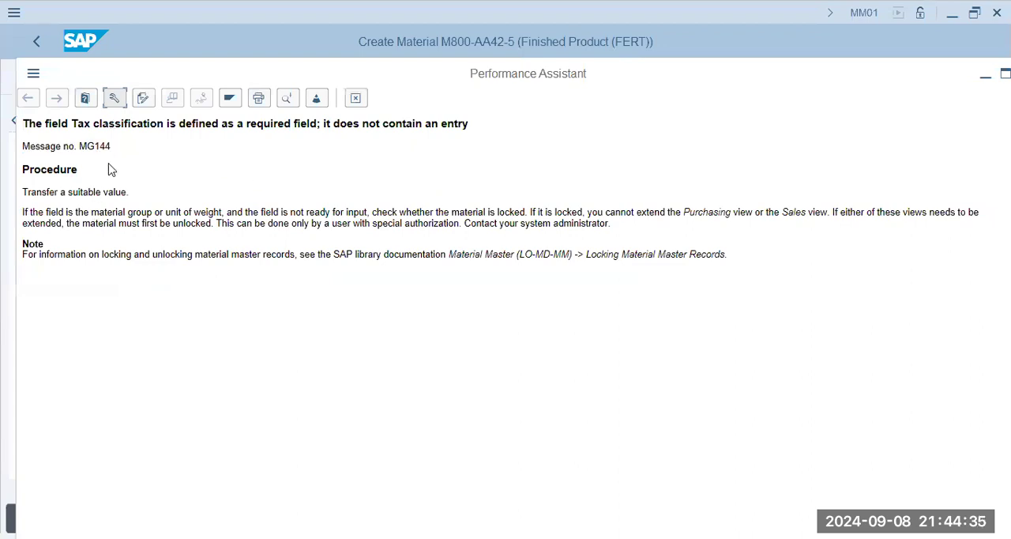
{"action": "left_click_drag", "start_coordinate": [165, 124], "coordinate": [150, 149]}
{"action": "left_click", "coordinate": [122, 149]}
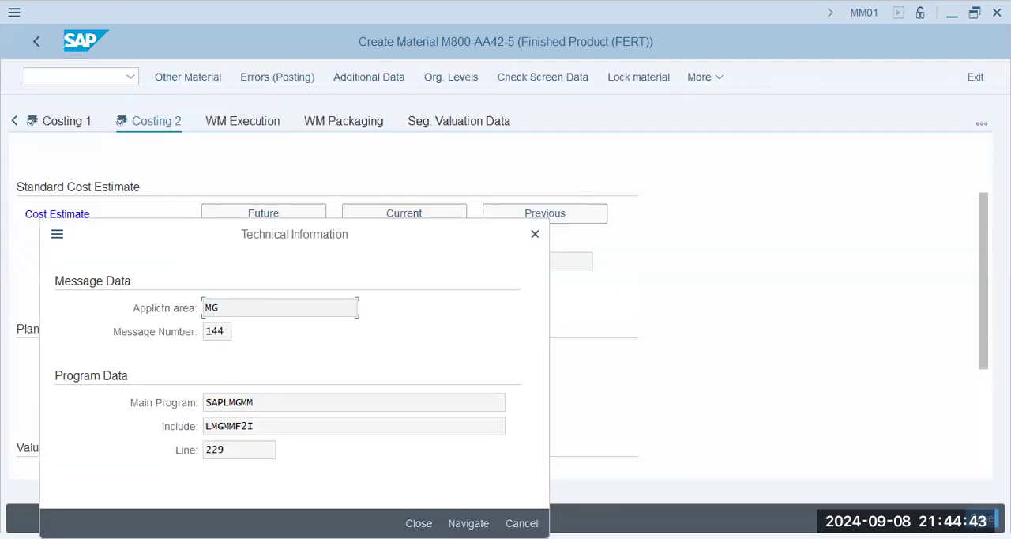
Close the technical information, read the tax classification error's procedure and note on locking material records, and return to the Costing 2 view.
{"action": "left_click", "coordinate": [522, 523]}
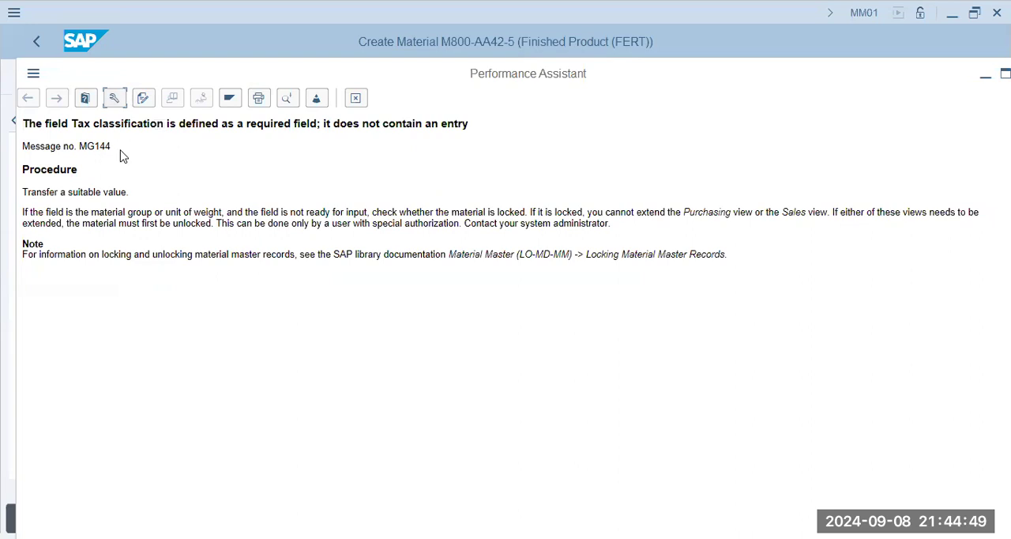
{"action": "triple_click", "coordinate": [43, 151]}
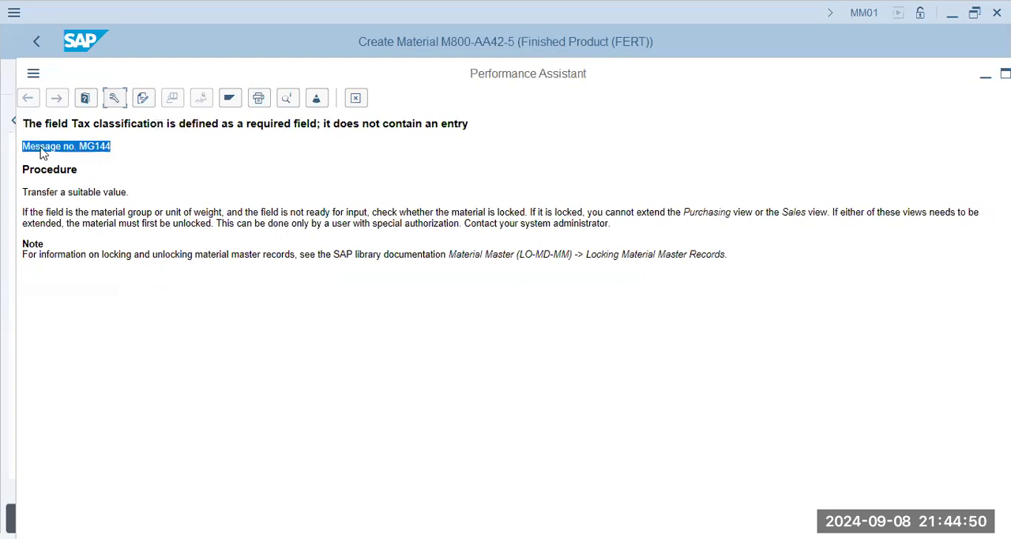
{"action": "left_click", "coordinate": [78, 195]}
{"action": "left_click_drag", "start_coordinate": [73, 195], "coordinate": [156, 183]}
{"action": "left_click", "coordinate": [102, 217]}
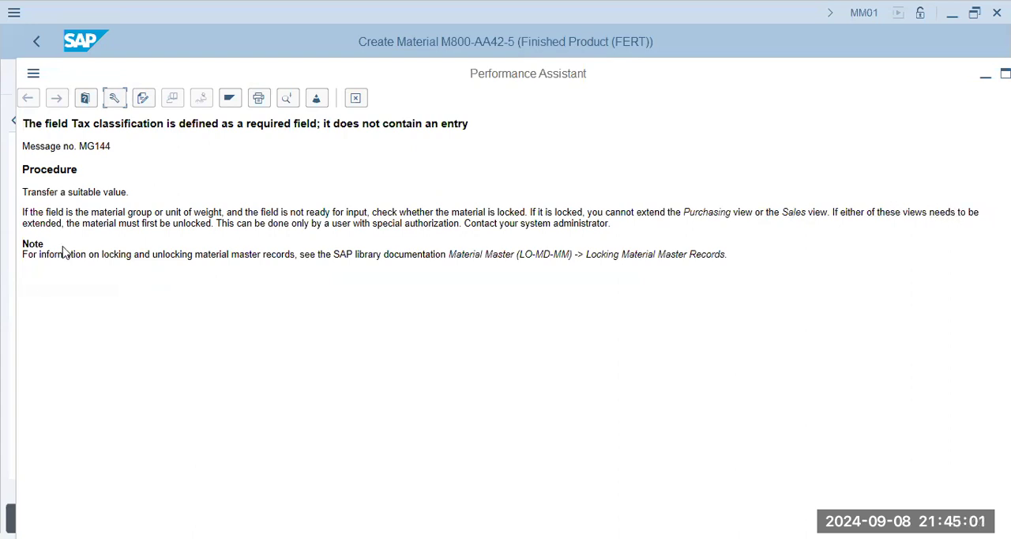
{"action": "left_click_drag", "start_coordinate": [82, 223], "coordinate": [626, 229]}
{"action": "left_click_drag", "start_coordinate": [89, 254], "coordinate": [585, 254]}
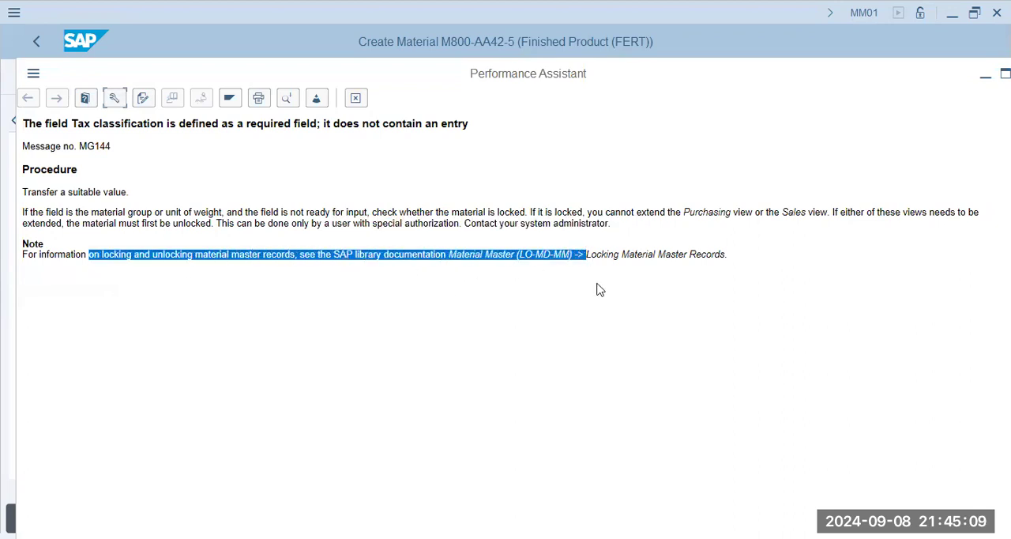
{"action": "left_click", "coordinate": [539, 259]}
{"action": "left_click_drag", "start_coordinate": [623, 258], "coordinate": [772, 304]}
{"action": "left_click", "coordinate": [720, 332]}
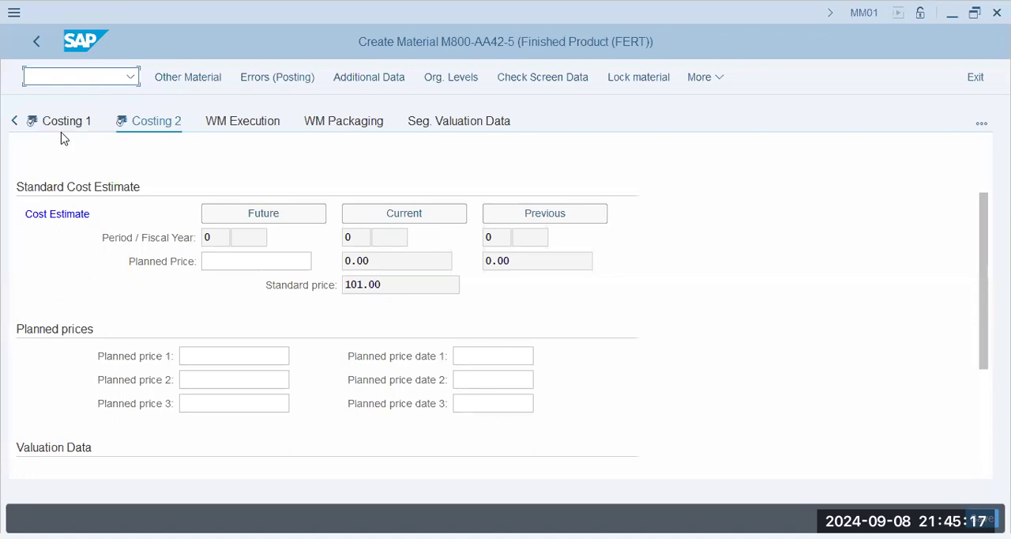
{"action": "type", "text": "/o"}
{"action": "key", "text": "Return"}
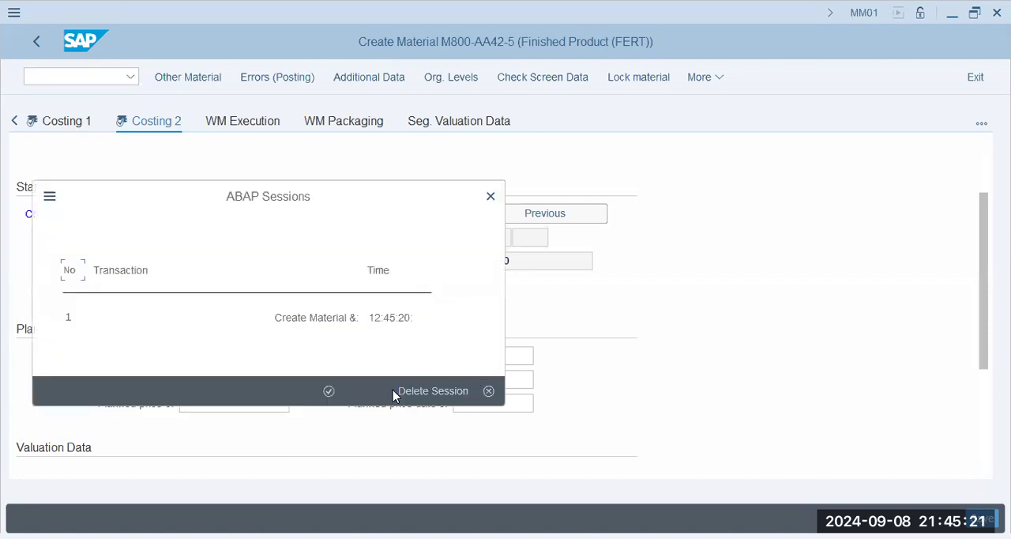
{"action": "key", "text": "Escape"}
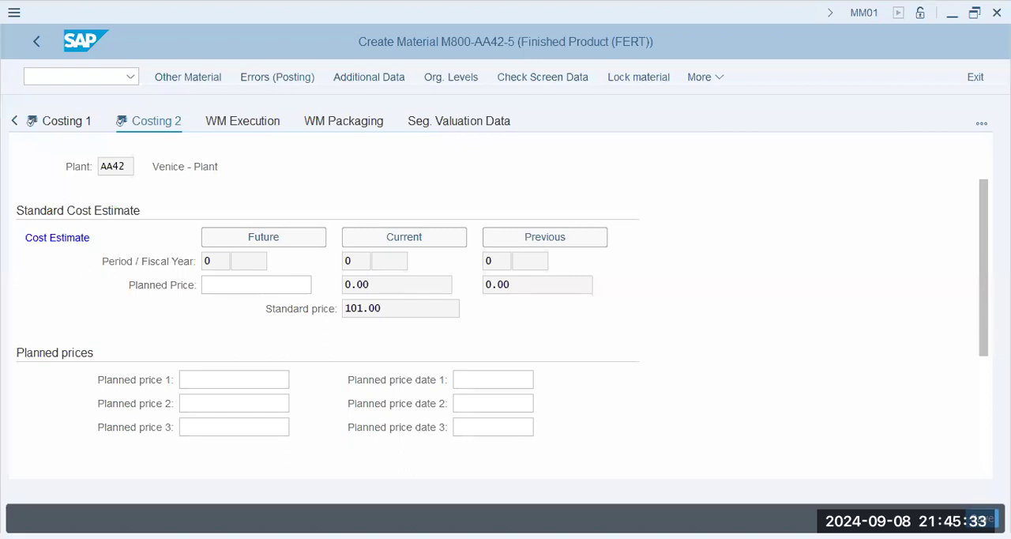
Switch to the customizing implementation guide and expand Financial Accounting and its Financial Accounting Global Settings.
{"action": "key", "text": "alt+Tab"}
{"action": "key", "text": "Return"}
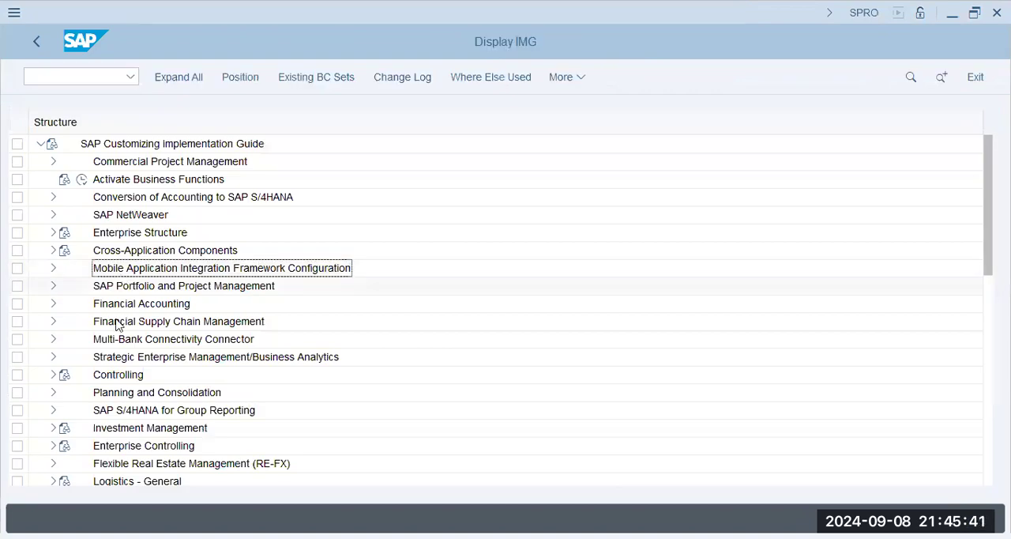
{"action": "left_click", "coordinate": [120, 301]}
{"action": "left_click", "coordinate": [53, 305]}
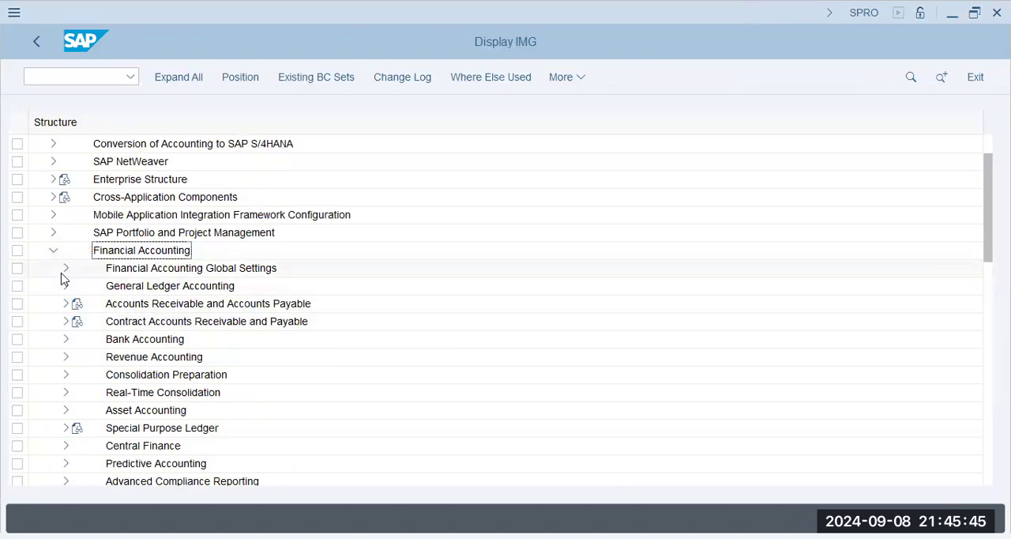
{"action": "left_click", "coordinate": [65, 268]}
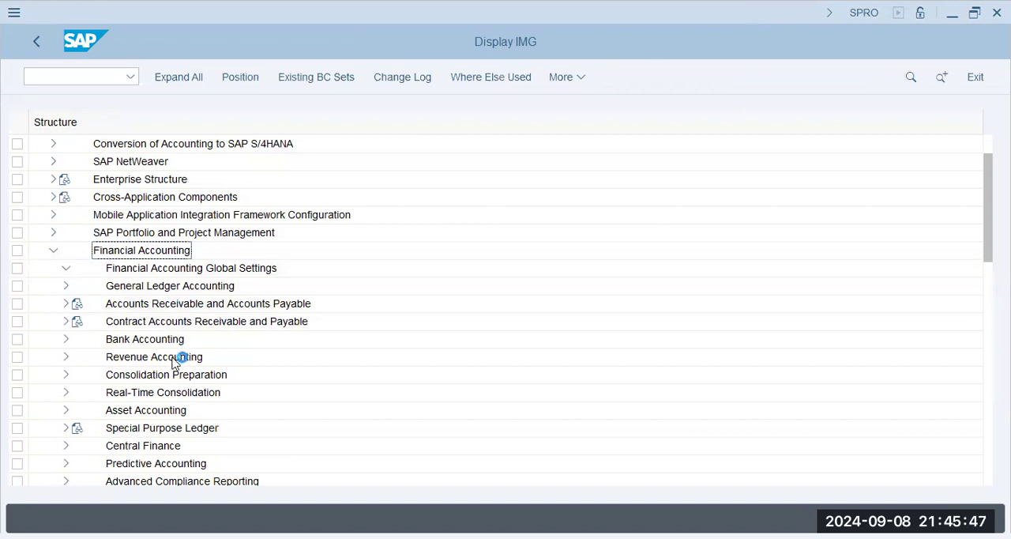
Expand Tax on Sales/Purchases and its Basic Settings, and open the Assign Country to Calculation Procedure activity.
{"action": "left_click", "coordinate": [130, 322]}
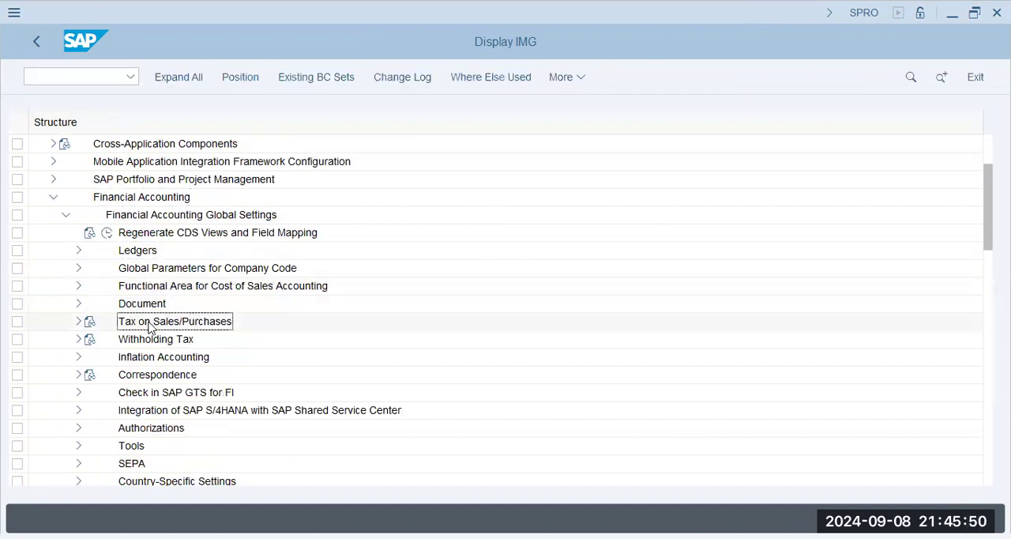
{"action": "left_click", "coordinate": [78, 322]}
{"action": "left_click", "coordinate": [135, 340]}
{"action": "left_click", "coordinate": [91, 340]}
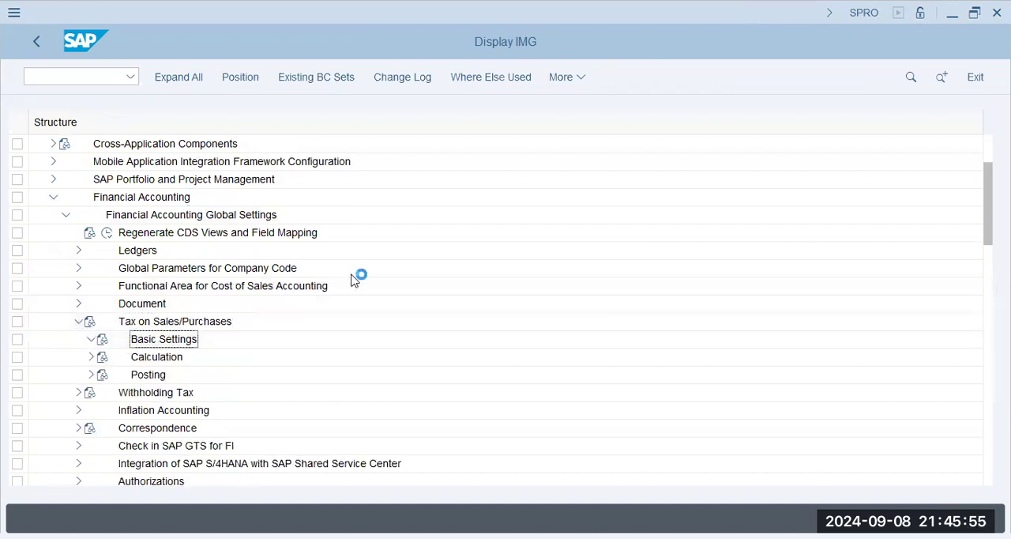
{"action": "left_click", "coordinate": [213, 343]}
{"action": "left_click", "coordinate": [219, 162]}
{"action": "left_click", "coordinate": [221, 180]}
{"action": "left_click", "coordinate": [132, 179]}
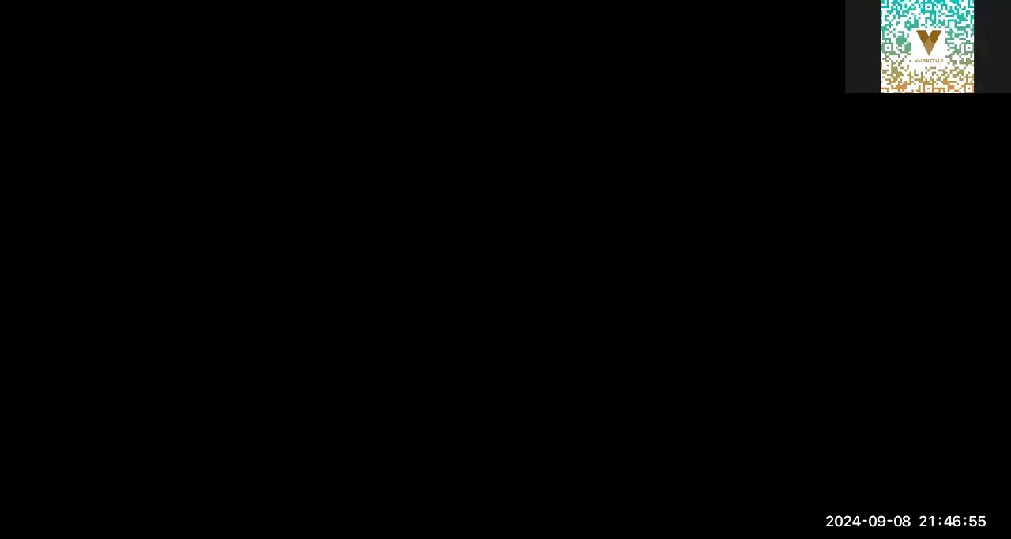
Open the customizing implementation guide again and expand Financial Accounting down to Financial Accounting Global Settings.
{"action": "key", "text": "Return"}
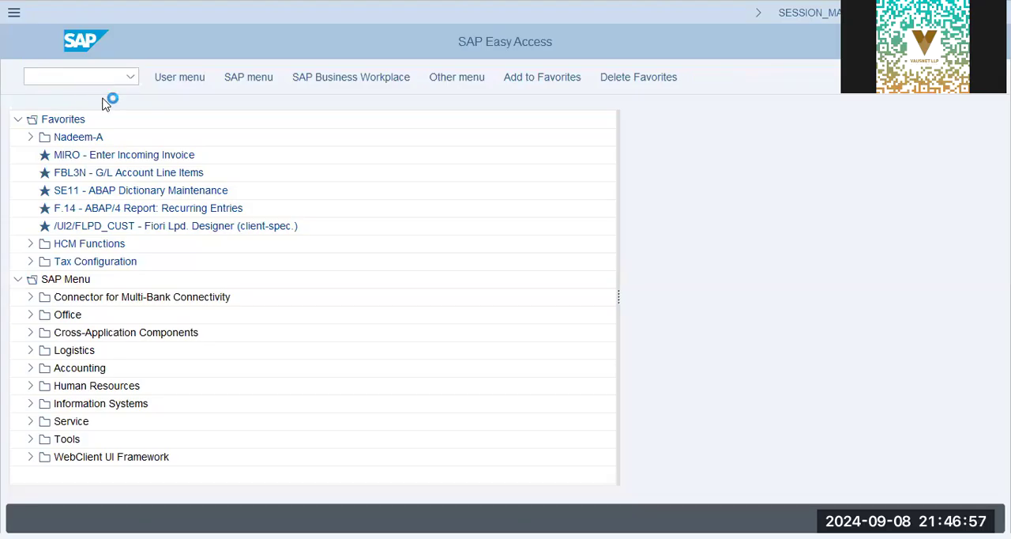
{"action": "left_click", "coordinate": [195, 79]}
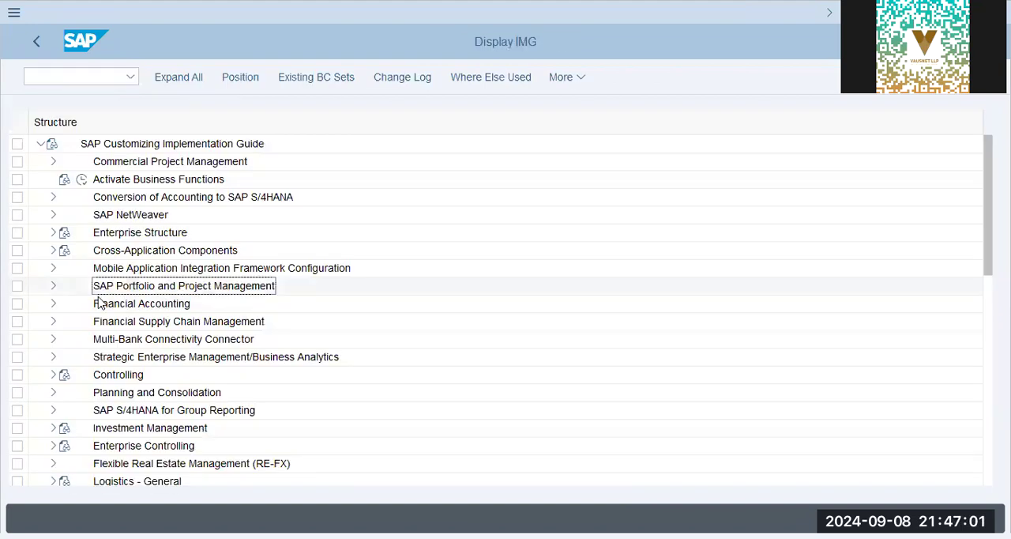
{"action": "left_click", "coordinate": [52, 304]}
{"action": "left_click", "coordinate": [65, 268]}
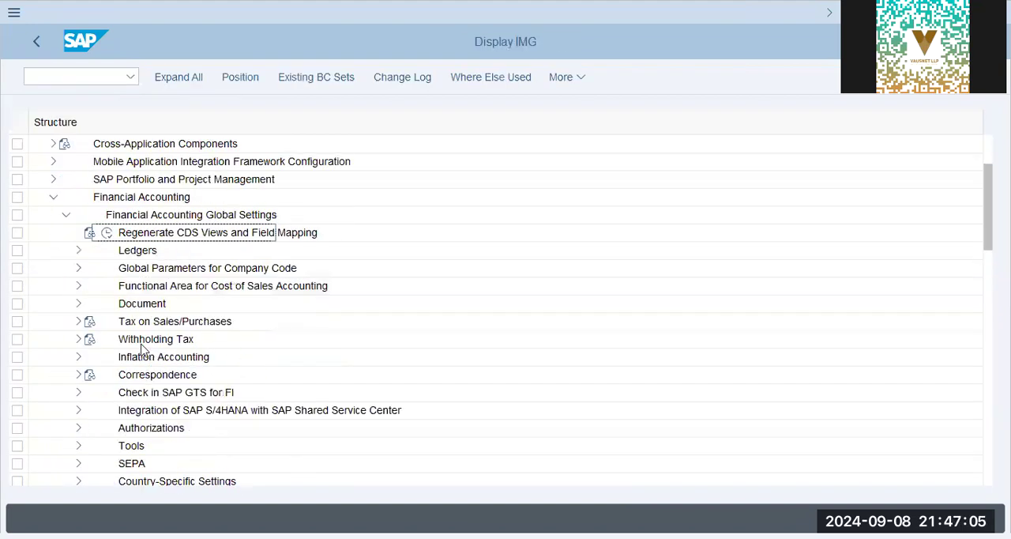
Open Assign Country to Calculation Procedure in the Basic Settings of Tax on Sales/Purchases.
{"action": "left_click", "coordinate": [106, 327]}
{"action": "left_click", "coordinate": [79, 321]}
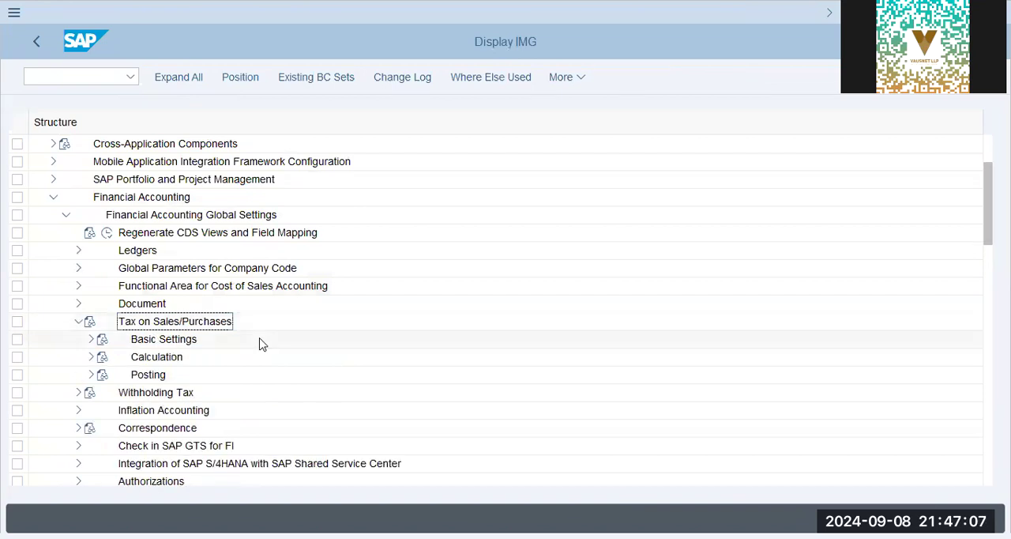
{"action": "left_click", "coordinate": [91, 339]}
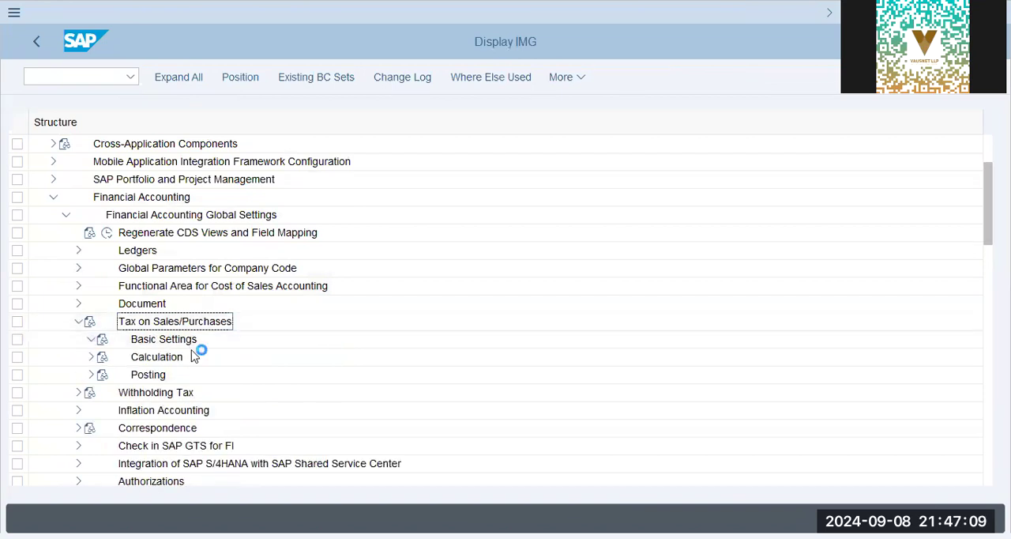
{"action": "left_click", "coordinate": [132, 180]}
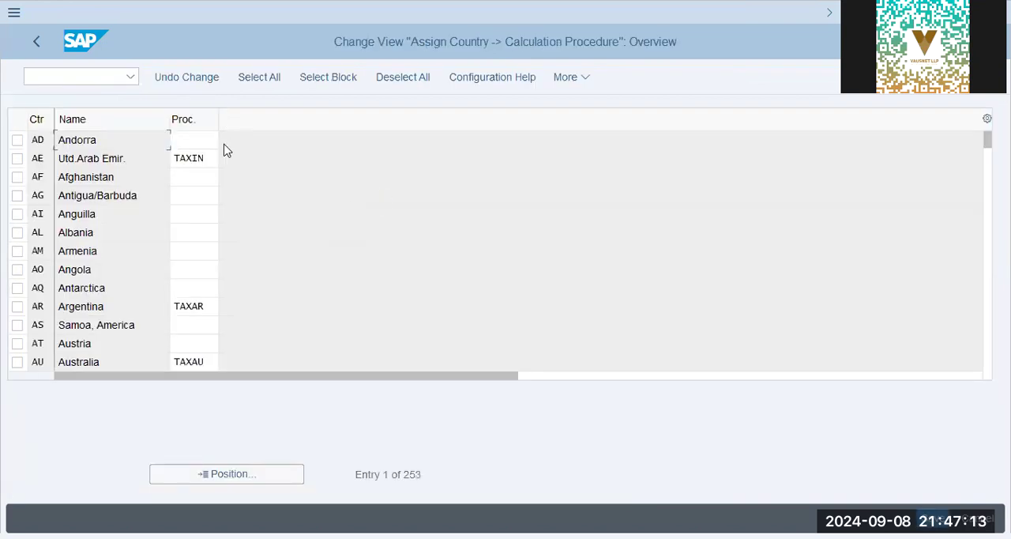
Position the country list at India (IN) and examine its assigned tax calculation procedure.
{"action": "left_click", "coordinate": [208, 159]}
{"action": "left_click", "coordinate": [220, 478]}
{"action": "type", "text": "pk"}
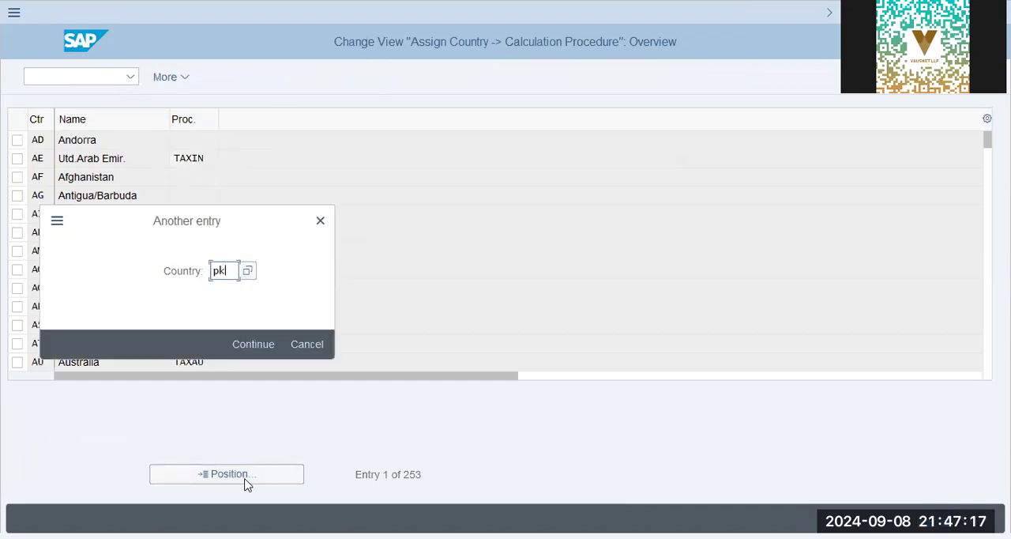
{"action": "key", "text": "BackSpace"}
{"action": "key", "text": "BackSpace"}
{"action": "type", "text": "in"}
{"action": "key", "text": "Return"}
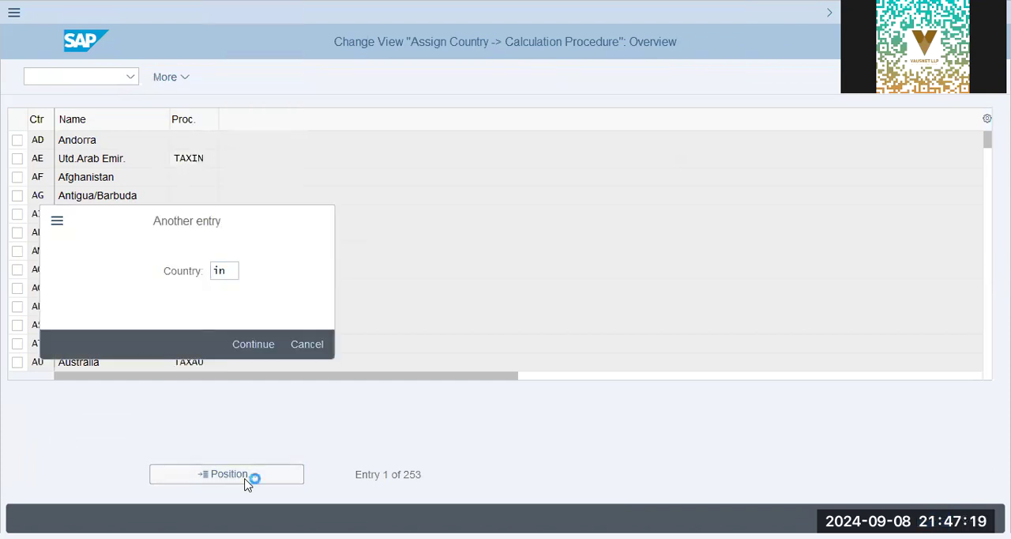
{"action": "left_click", "coordinate": [199, 140]}
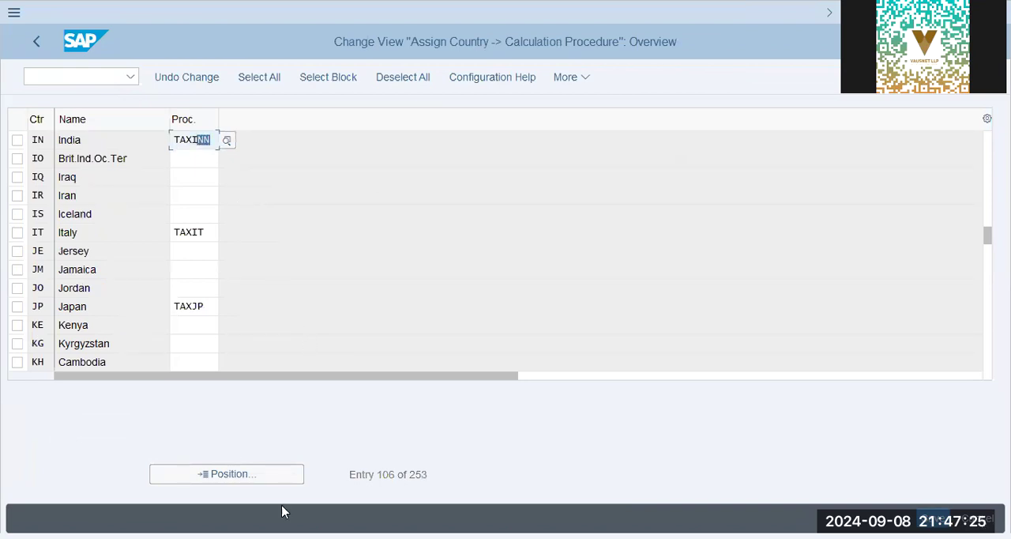
Position the list at the United Arab Emirates (AE) and set its calculation procedure to TAXINN.
{"action": "left_click", "coordinate": [271, 474]}
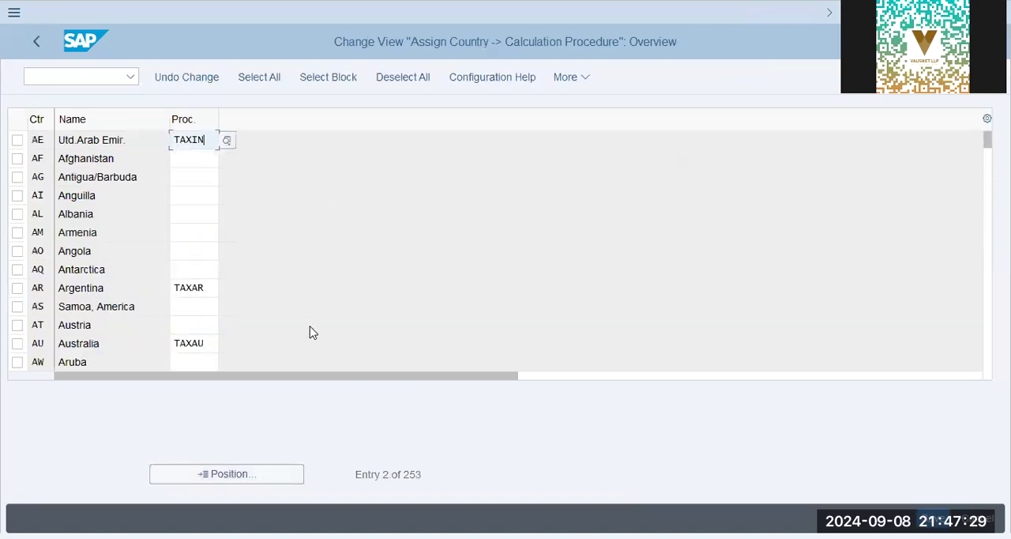
{"action": "type", "text": "TAXINN"}
{"action": "key", "text": "Return"}
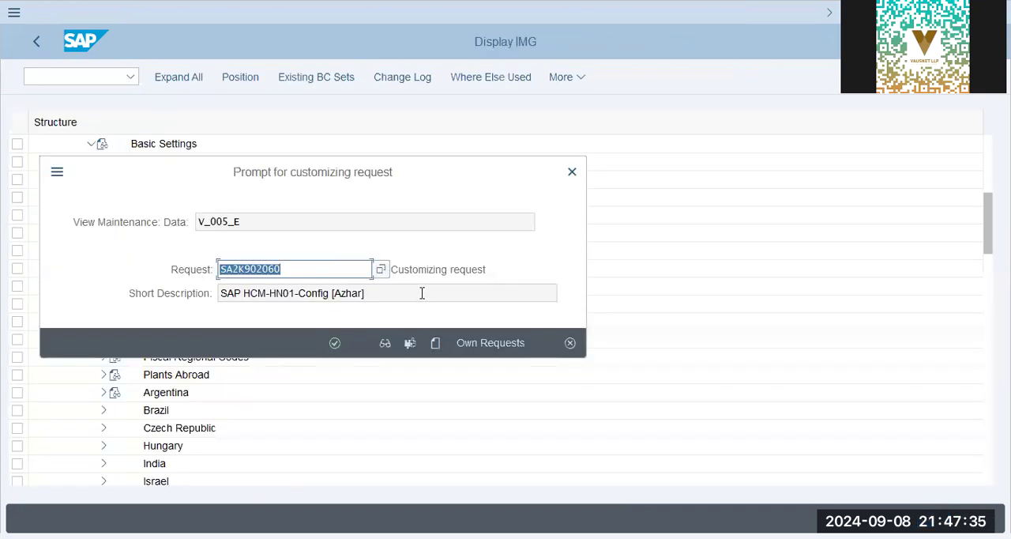
Save the procedure assignment in customizing request SA2K902174, the own request for the MM01 tax configuration error handling.
{"action": "left_click", "coordinate": [420, 292]}
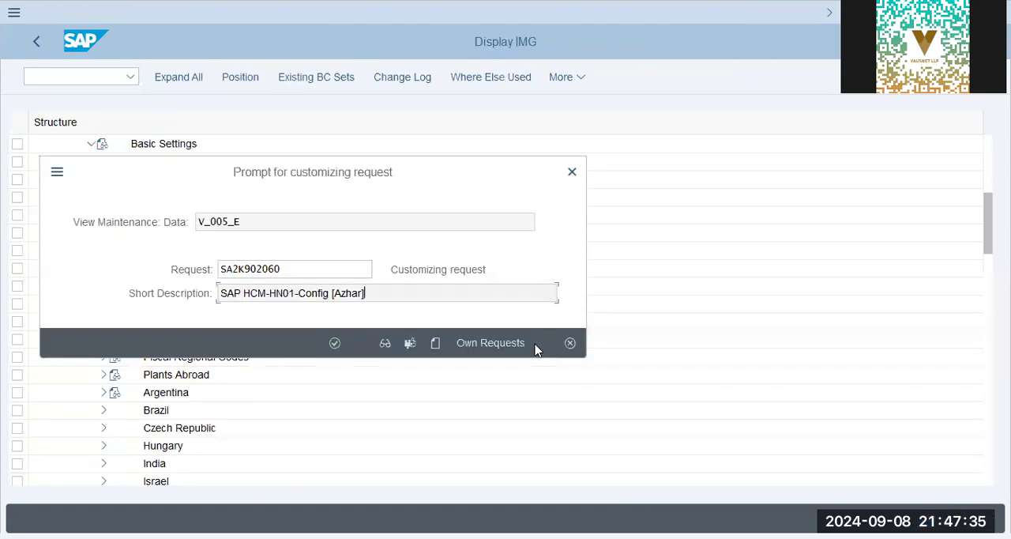
{"action": "left_click", "coordinate": [511, 354]}
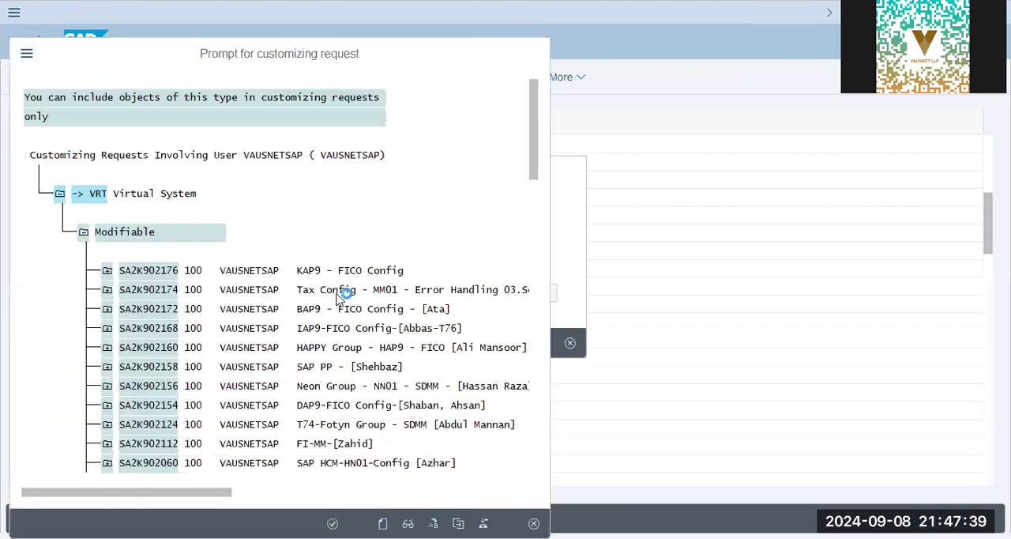
{"action": "left_click", "coordinate": [334, 343]}
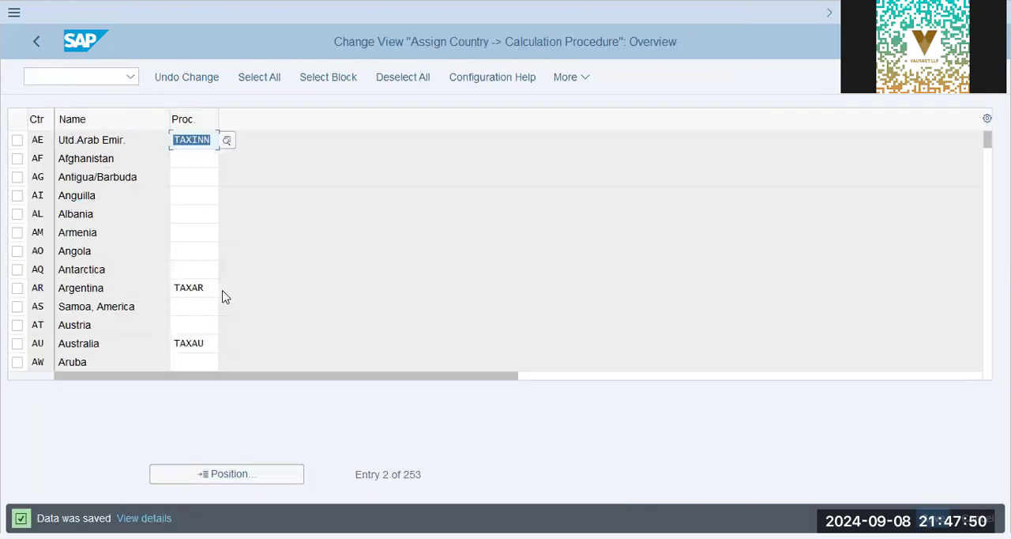
{"action": "left_click", "coordinate": [210, 288]}
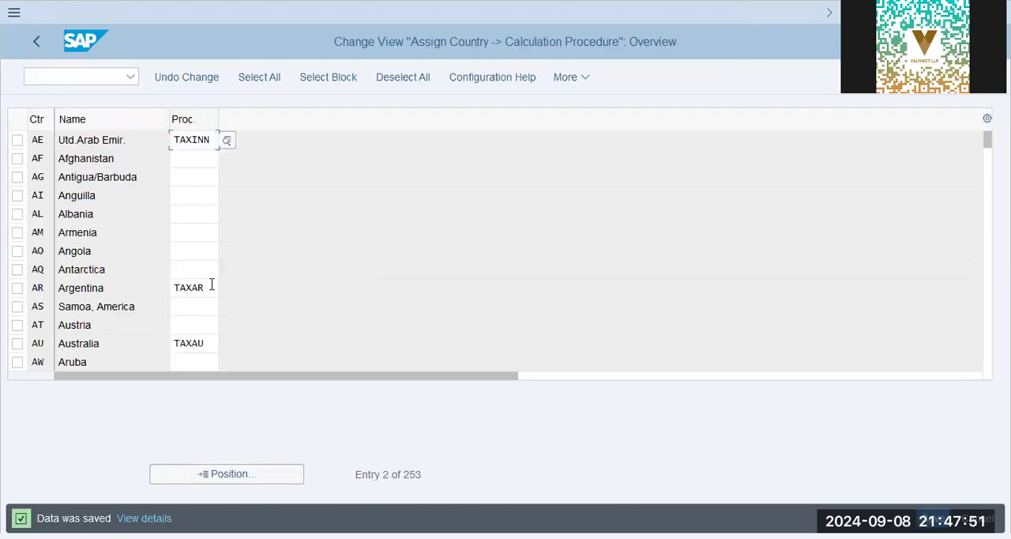
Position the list at Pakistan (PK), set its calculation procedure to TAXINN and save the assignment.
{"action": "left_click", "coordinate": [260, 478]}
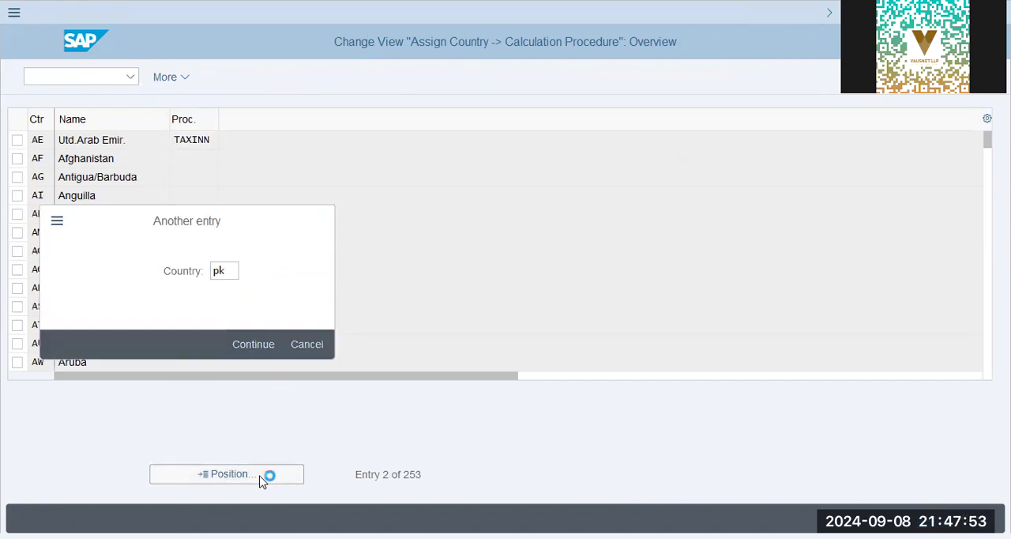
{"action": "key", "text": "Return"}
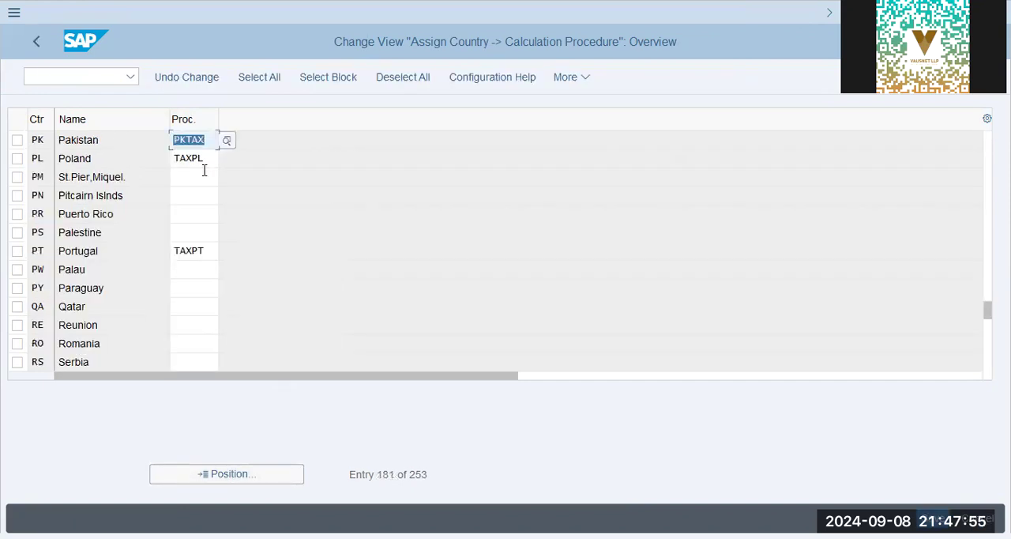
{"action": "type", "text": "taxinn"}
{"action": "key", "text": "Return"}
{"action": "key", "text": "ctrl+s"}
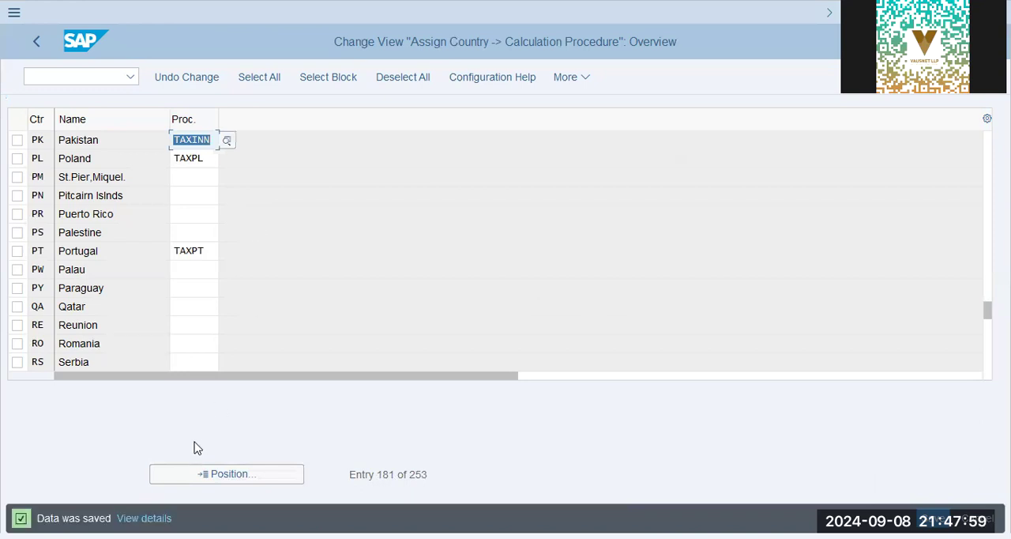
Return to the implementation guide, open Check and Change Settings for Tax Processing, and position the list at process MWS.
{"action": "left_click", "coordinate": [37, 43]}
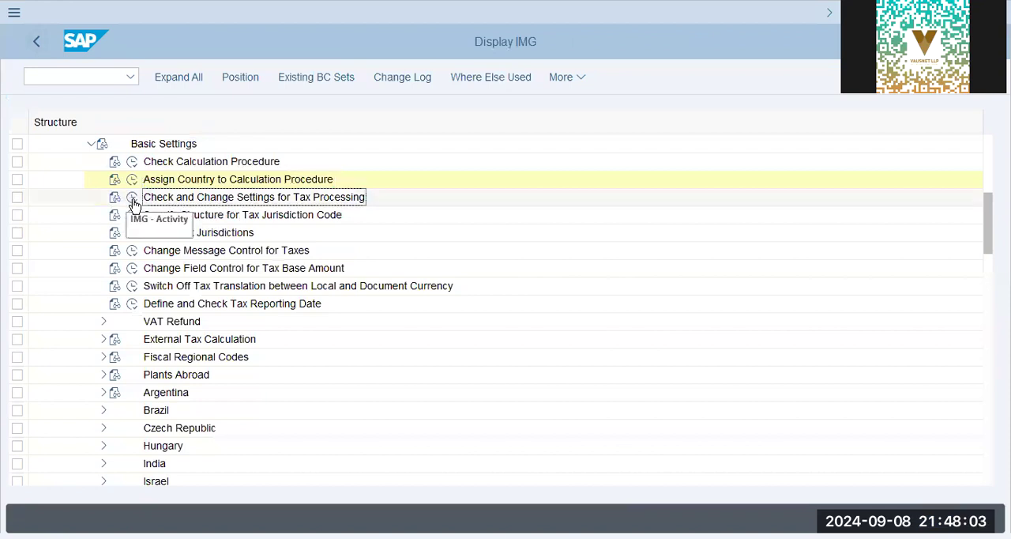
{"action": "left_click", "coordinate": [132, 196]}
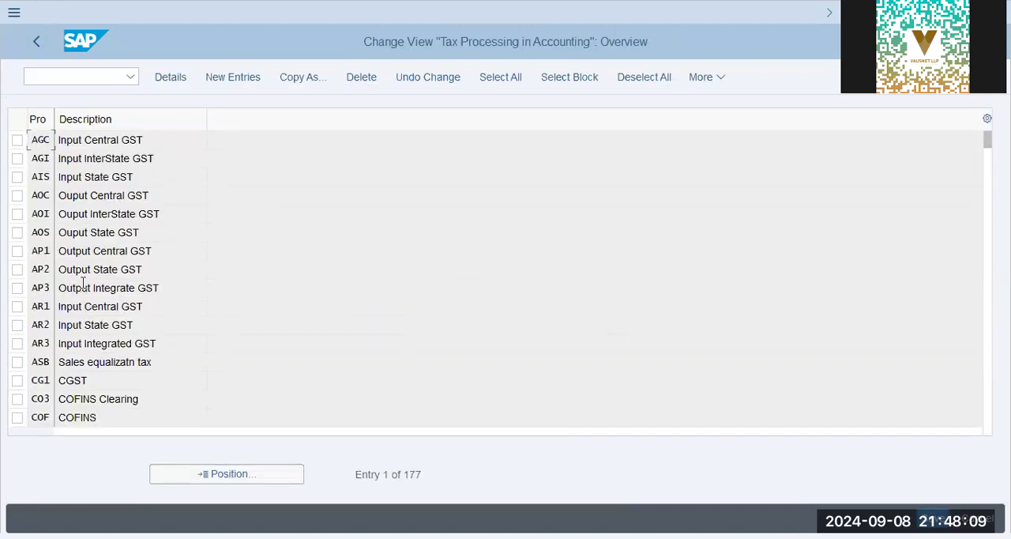
{"action": "left_click", "coordinate": [203, 473]}
{"action": "type", "text": "mws"}
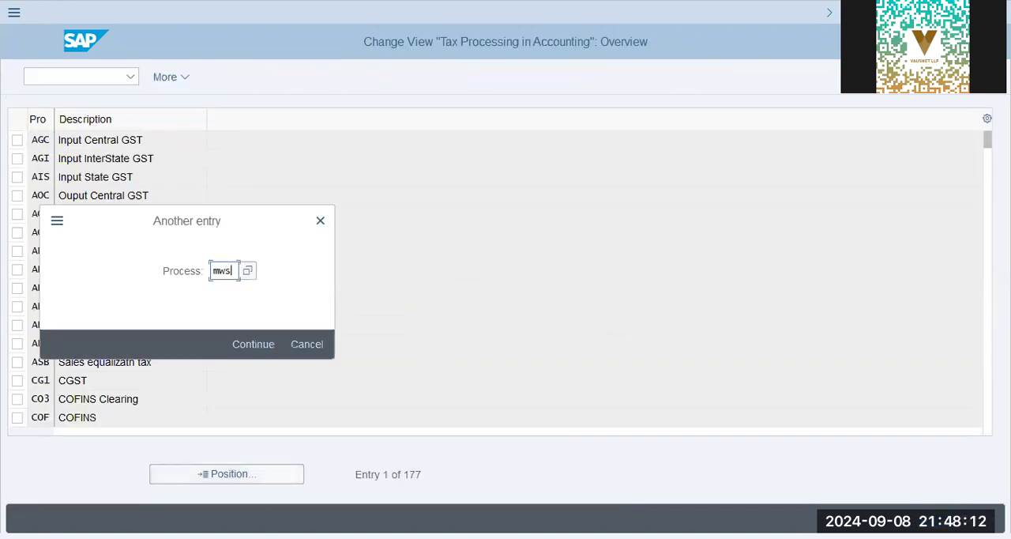
{"action": "key", "text": "Return"}
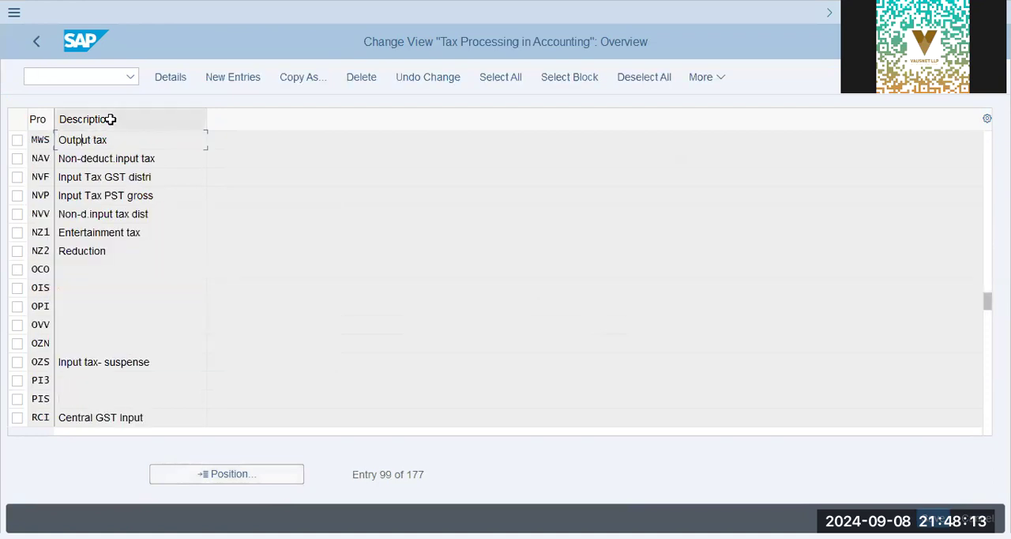
Position the tax processing list at MV and look through the output tax and GST process entries that follow.
{"action": "left_click", "coordinate": [238, 471]}
{"action": "type", "text": "mvw"}
{"action": "key", "text": "Return"}
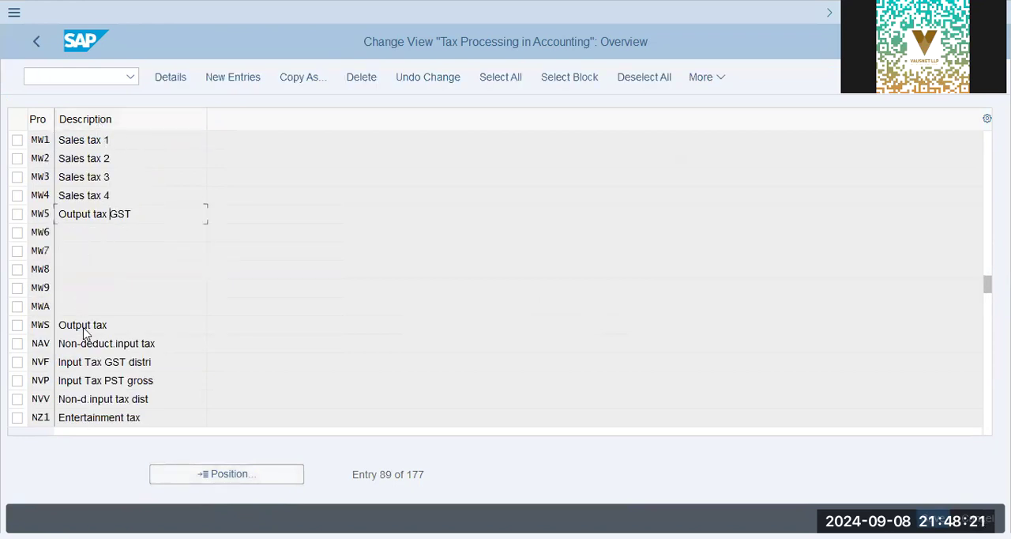
{"action": "double_click", "coordinate": [203, 327]}
{"action": "scroll", "coordinate": [118, 350], "scroll_direction": "down", "scroll_amount": 5}
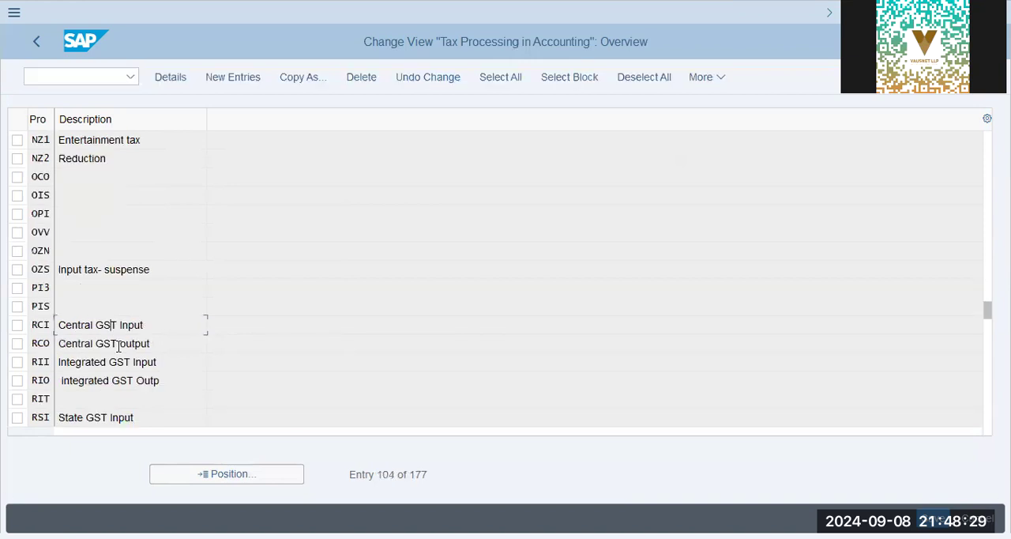
{"action": "scroll", "coordinate": [118, 347], "scroll_direction": "down", "scroll_amount": 5}
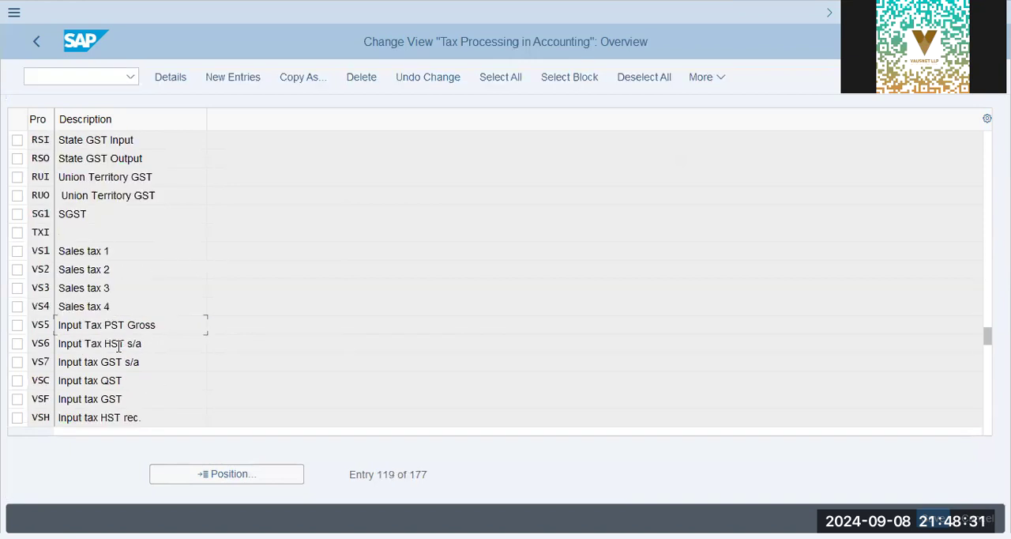
Position the list at process VST, check its tax type and posting indicator in the details, and return to the overview.
{"action": "left_click", "coordinate": [233, 474]}
{"action": "type", "text": "vst"}
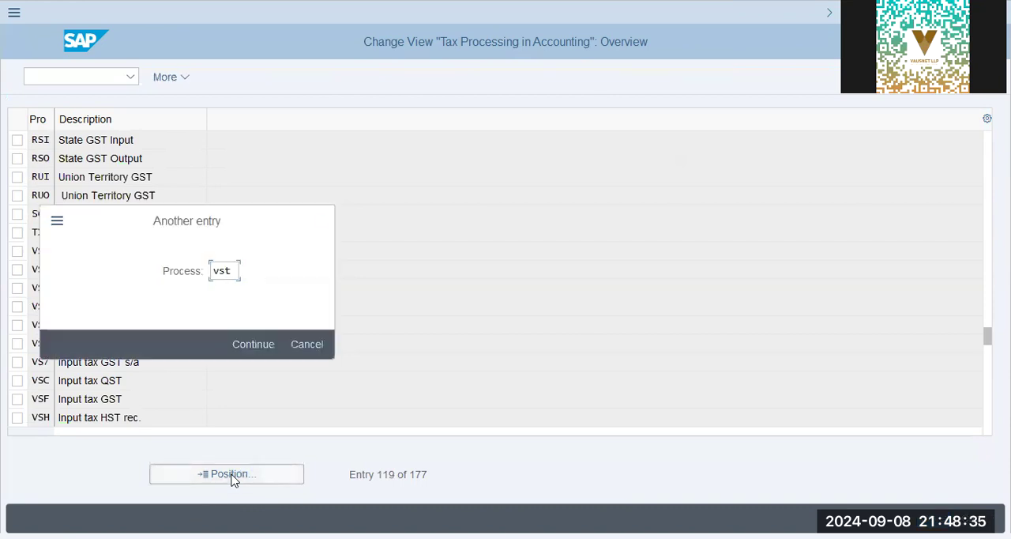
{"action": "key", "text": "Return"}
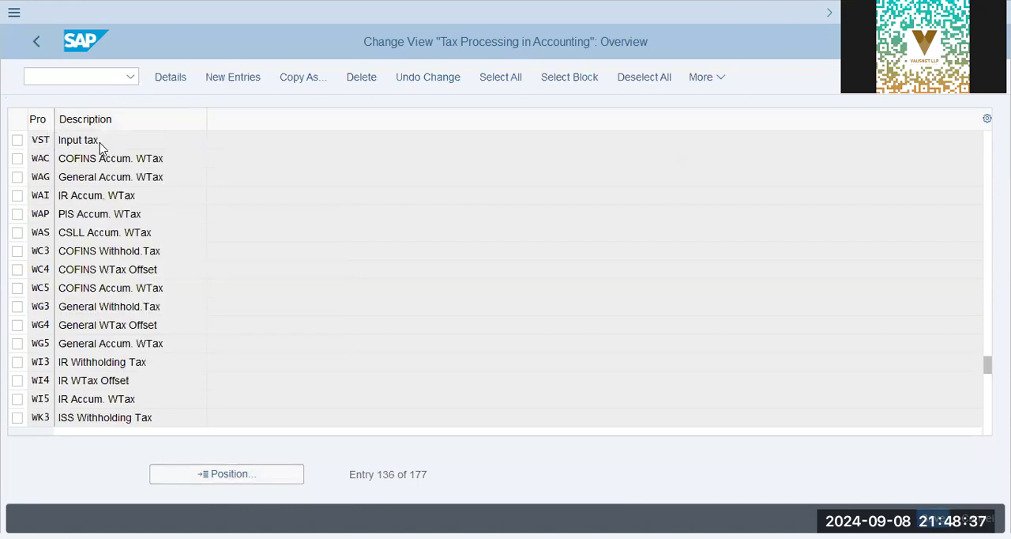
{"action": "double_click", "coordinate": [100, 148]}
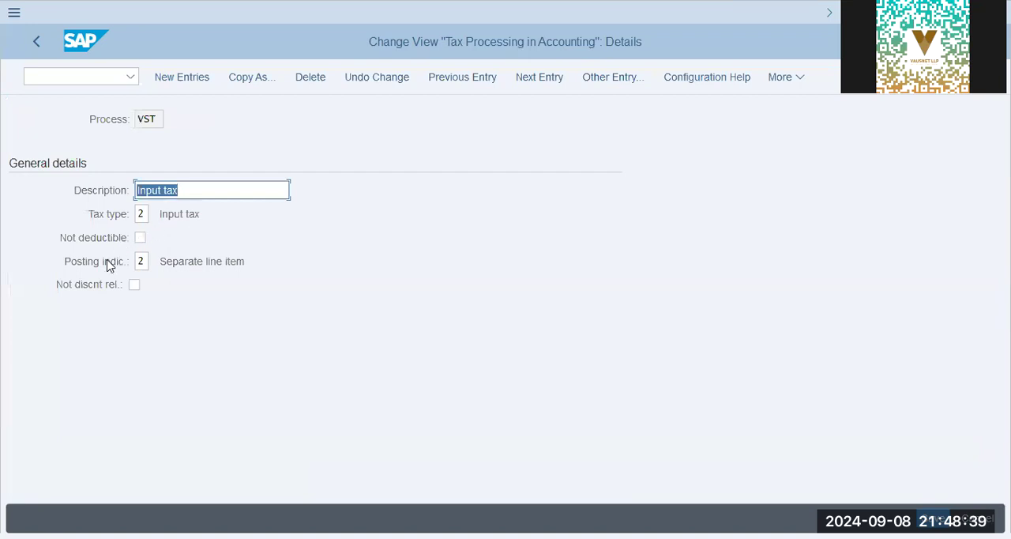
{"action": "left_click", "coordinate": [189, 214]}
{"action": "left_click_drag", "start_coordinate": [188, 261], "coordinate": [377, 261]}
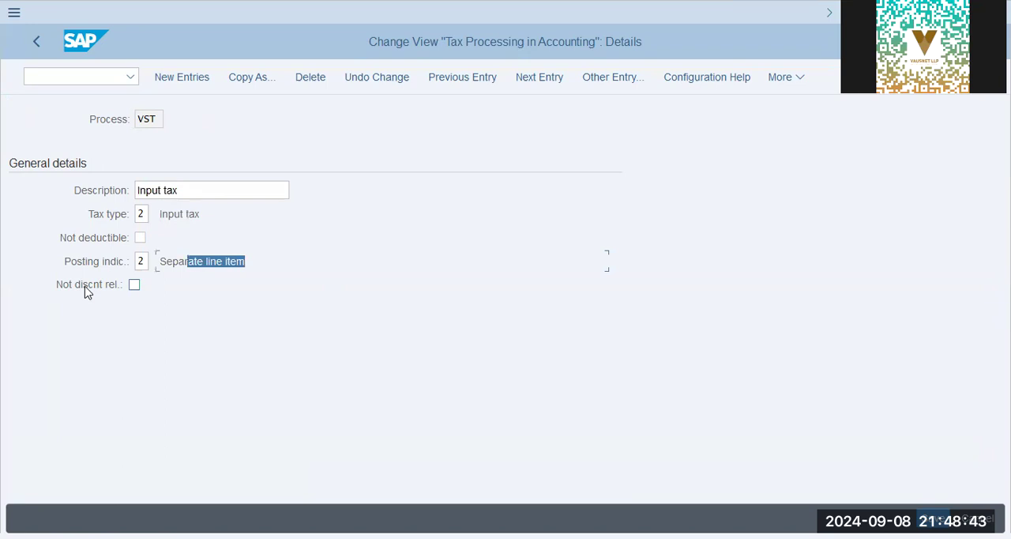
{"action": "left_click", "coordinate": [37, 42]}
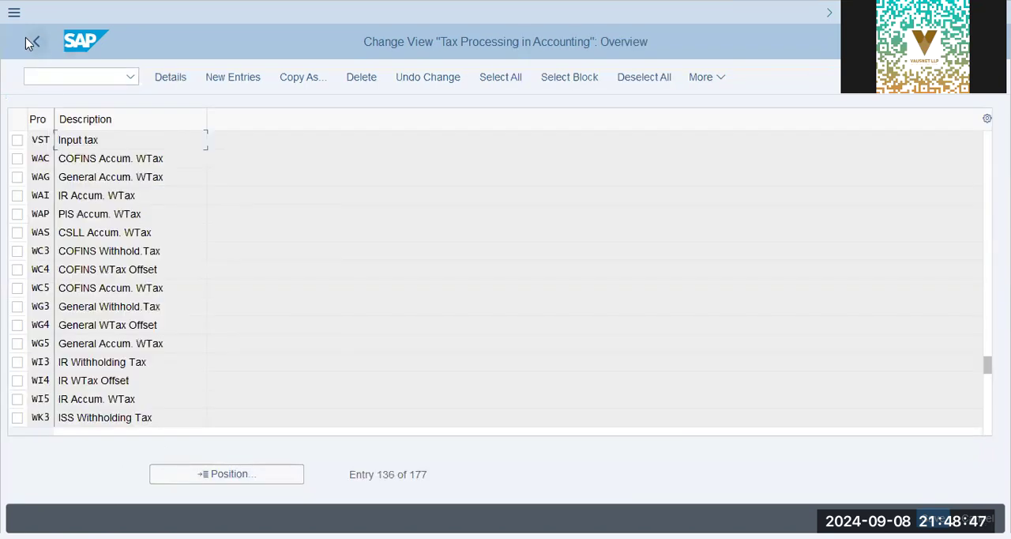
Return to the implementation guide and check the changeable tax base setting under Change Field Control for Tax Base Amount.
{"action": "left_click", "coordinate": [26, 39]}
{"action": "left_click", "coordinate": [197, 231]}
{"action": "left_click", "coordinate": [211, 217]}
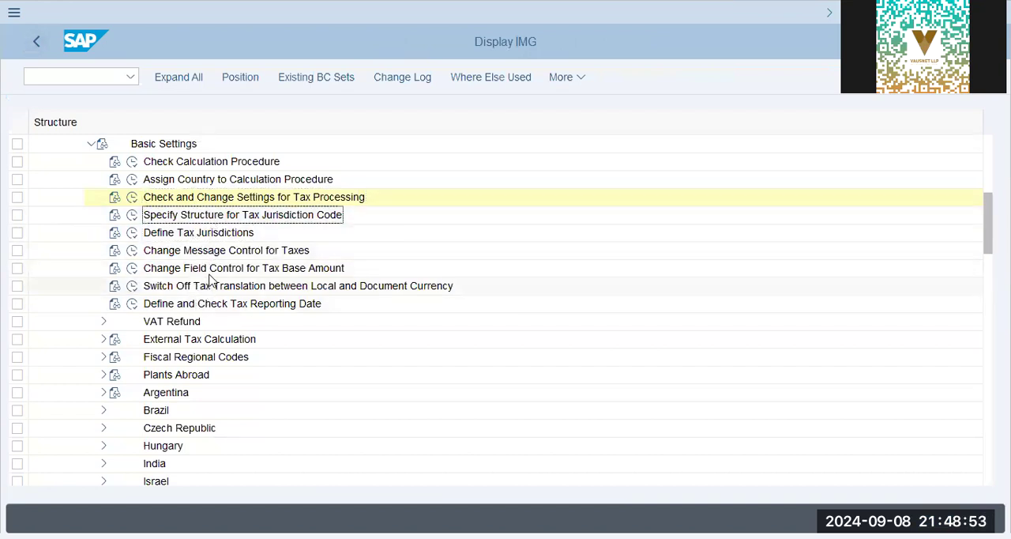
{"action": "left_click", "coordinate": [132, 268]}
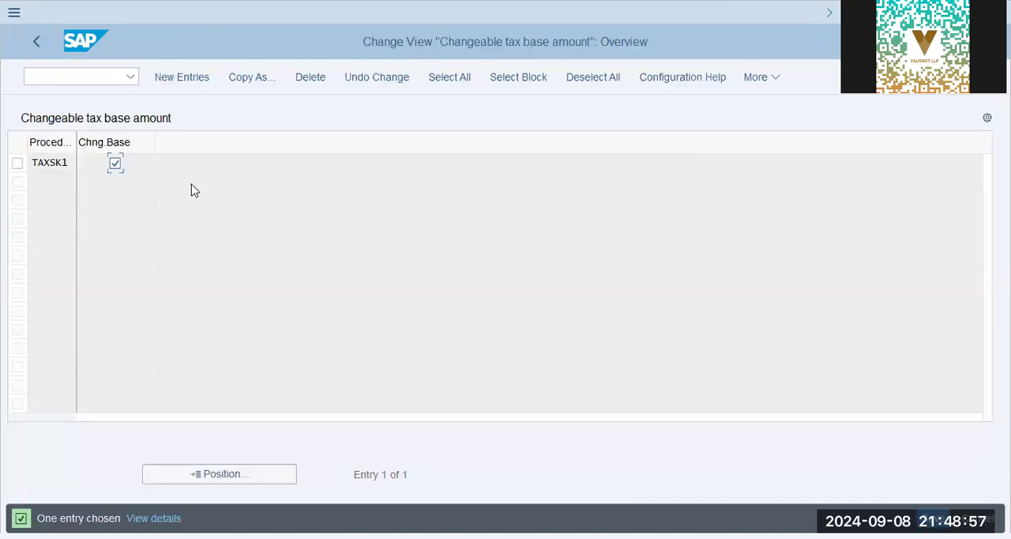
{"action": "left_click", "coordinate": [56, 163]}
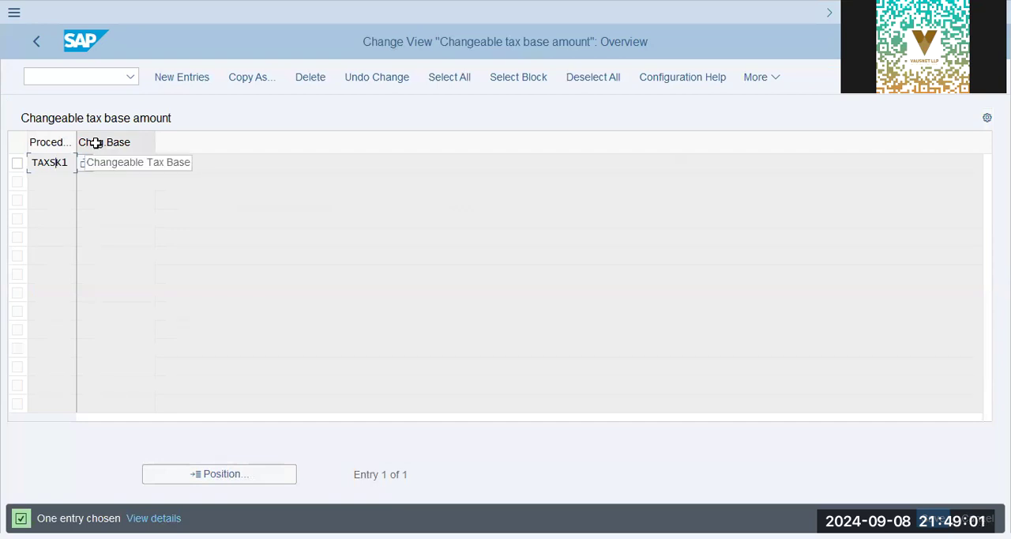
{"action": "left_click", "coordinate": [49, 73]}
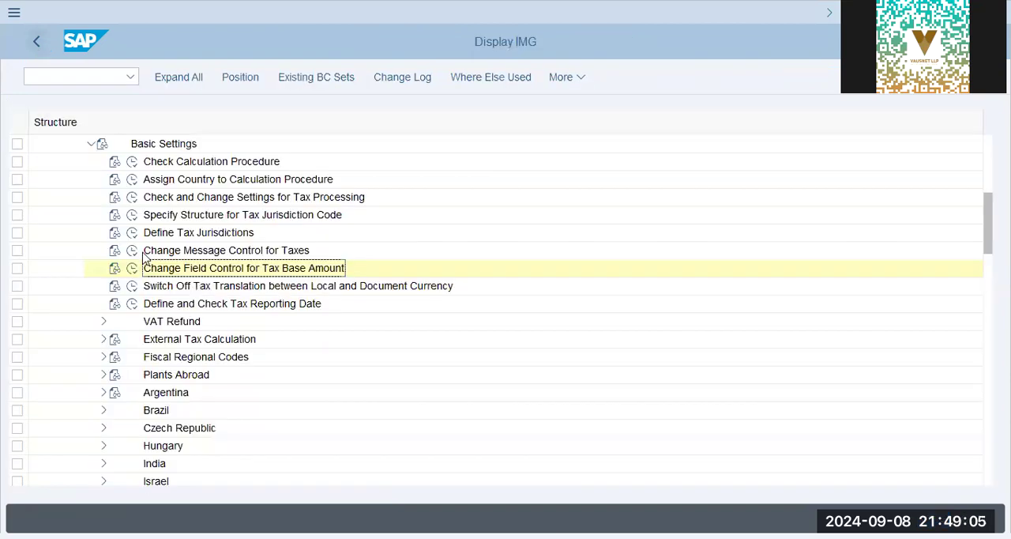
Back in the implementation guide, examine the activities under External Tax Calculation and Plants Abroad, collapsing each node again.
{"action": "left_click", "coordinate": [169, 305]}
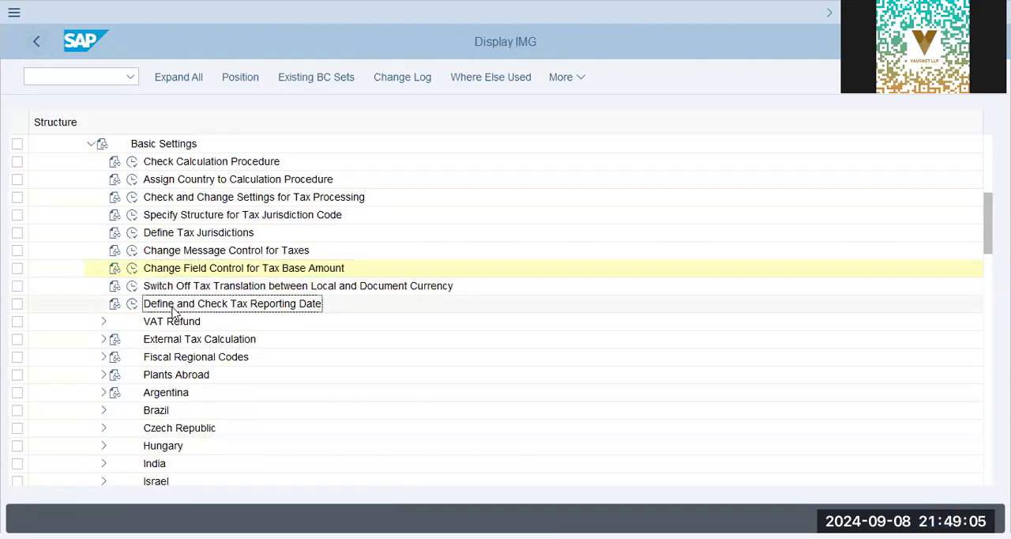
{"action": "left_click", "coordinate": [184, 340]}
{"action": "left_click", "coordinate": [102, 340]}
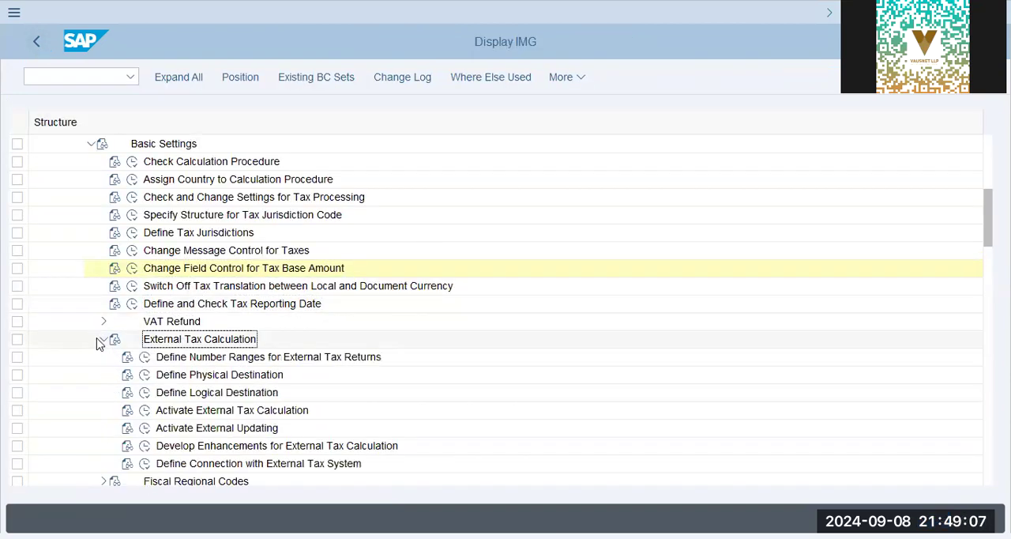
{"action": "left_click", "coordinate": [316, 358]}
{"action": "scroll", "coordinate": [308, 276], "scroll_direction": "down", "scroll_amount": 3}
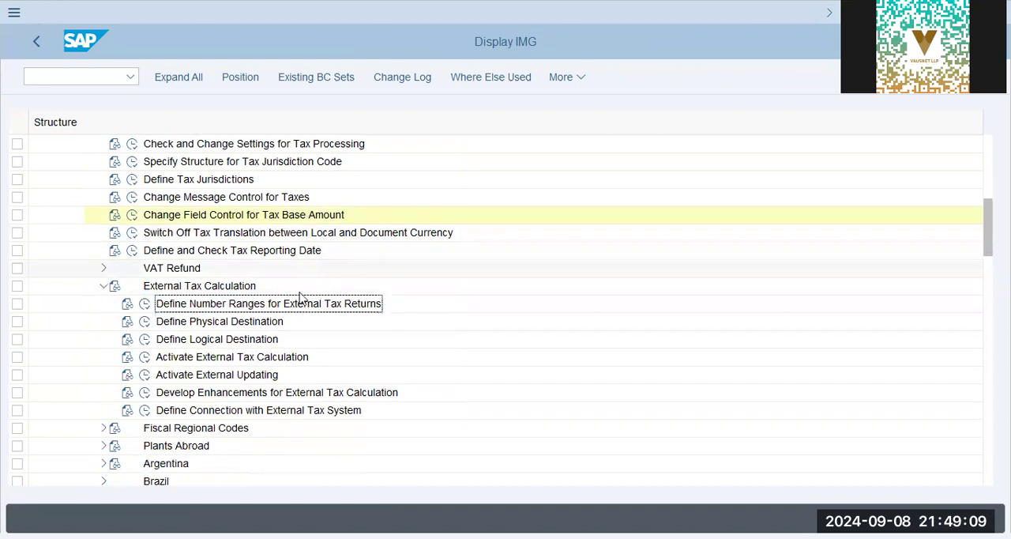
{"action": "left_click", "coordinate": [232, 325]}
{"action": "left_click", "coordinate": [232, 409]}
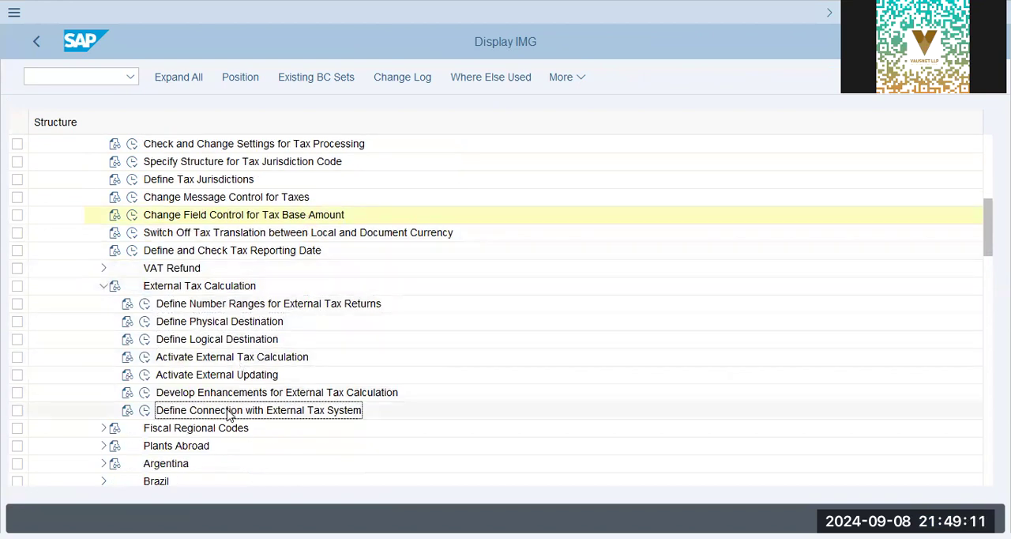
{"action": "left_click", "coordinate": [100, 286]}
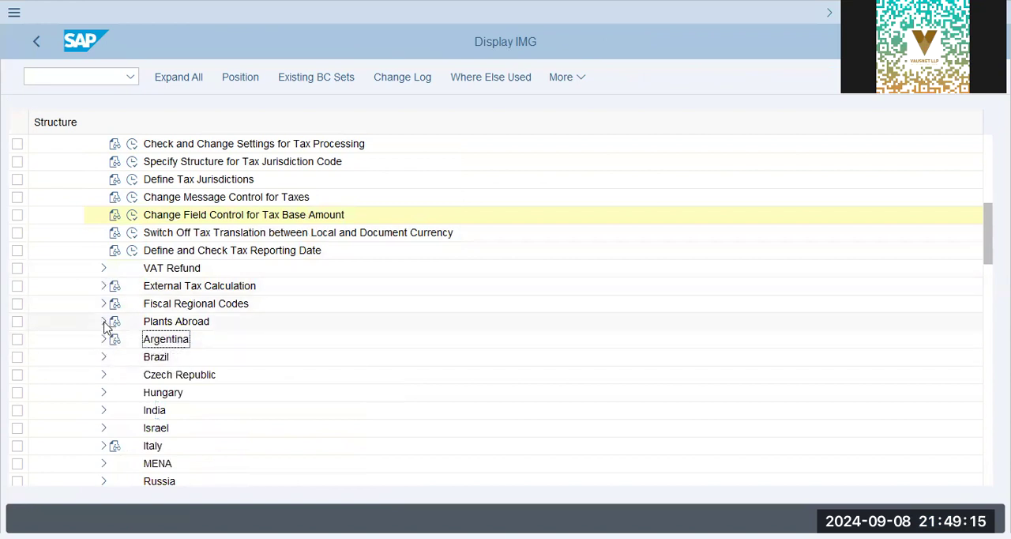
{"action": "left_click", "coordinate": [104, 321]}
{"action": "left_click", "coordinate": [207, 340]}
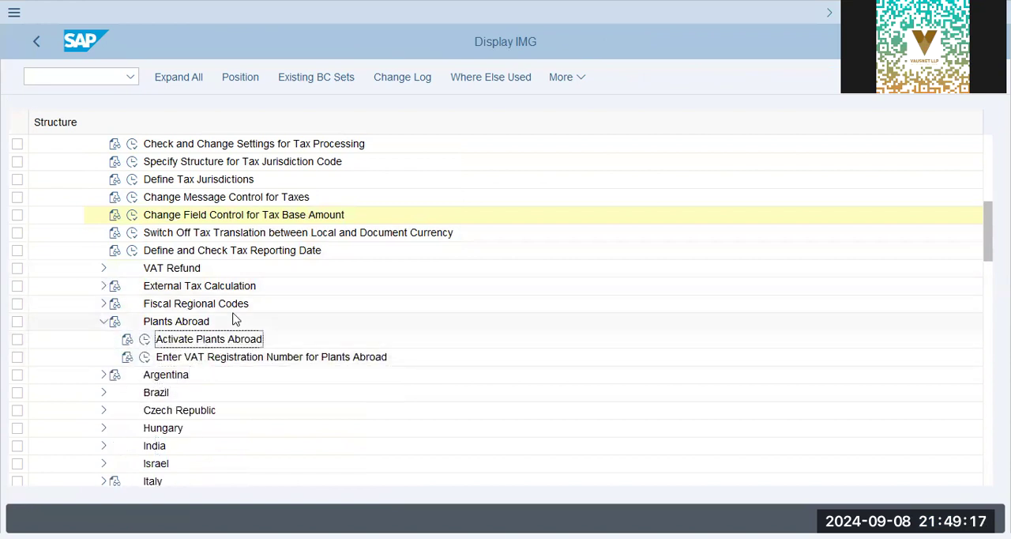
{"action": "left_click", "coordinate": [104, 321]}
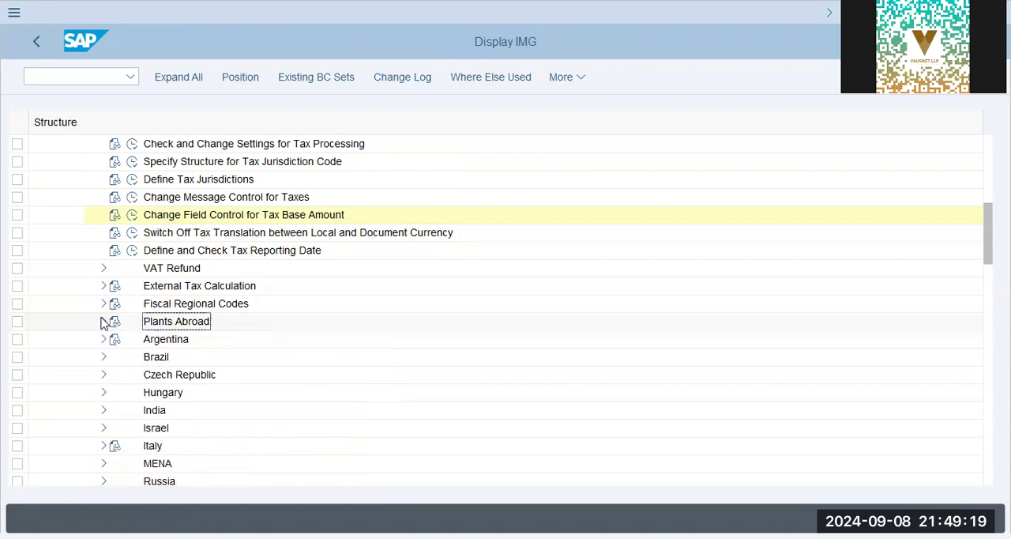
Examine the India activities in the tax basic settings, including those under Goods and Services Tax, and collapse the India node.
{"action": "left_click", "coordinate": [103, 410]}
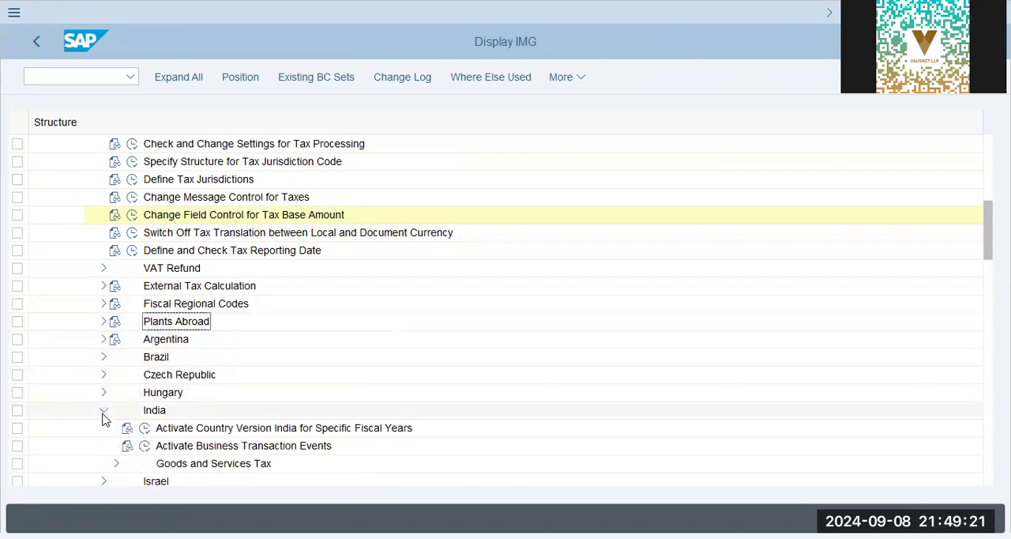
{"action": "scroll", "coordinate": [188, 331], "scroll_direction": "down", "scroll_amount": 1}
{"action": "scroll", "coordinate": [188, 331], "scroll_direction": "down", "scroll_amount": 1}
{"action": "left_click", "coordinate": [359, 340]}
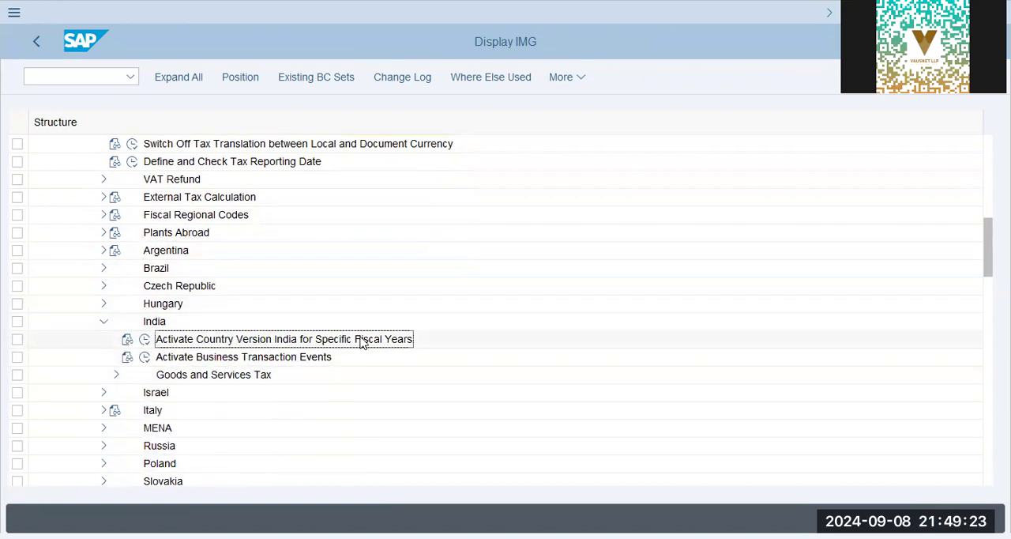
{"action": "left_click", "coordinate": [233, 357]}
{"action": "left_click", "coordinate": [207, 375]}
{"action": "left_click", "coordinate": [116, 375]}
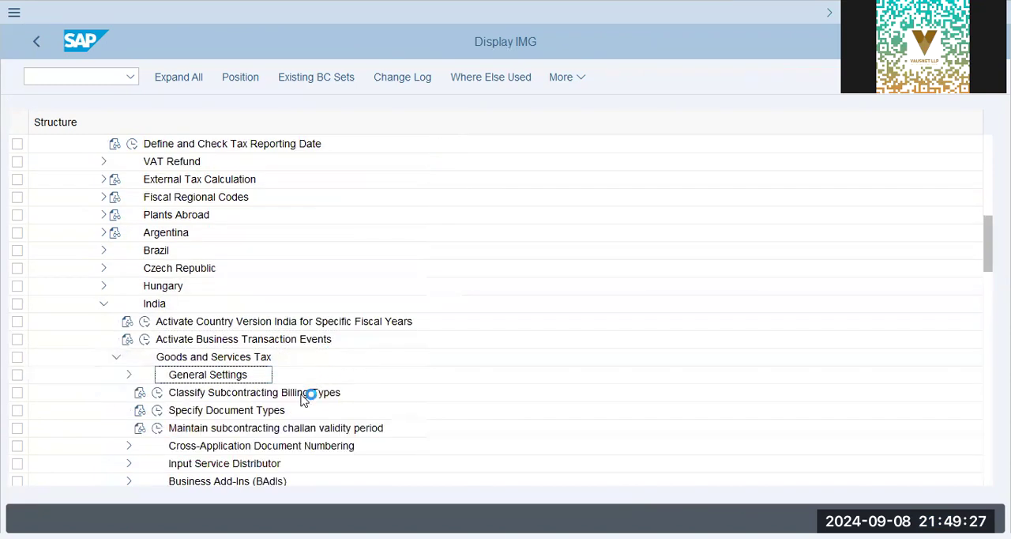
{"action": "scroll", "coordinate": [228, 394], "scroll_direction": "down", "scroll_amount": 1}
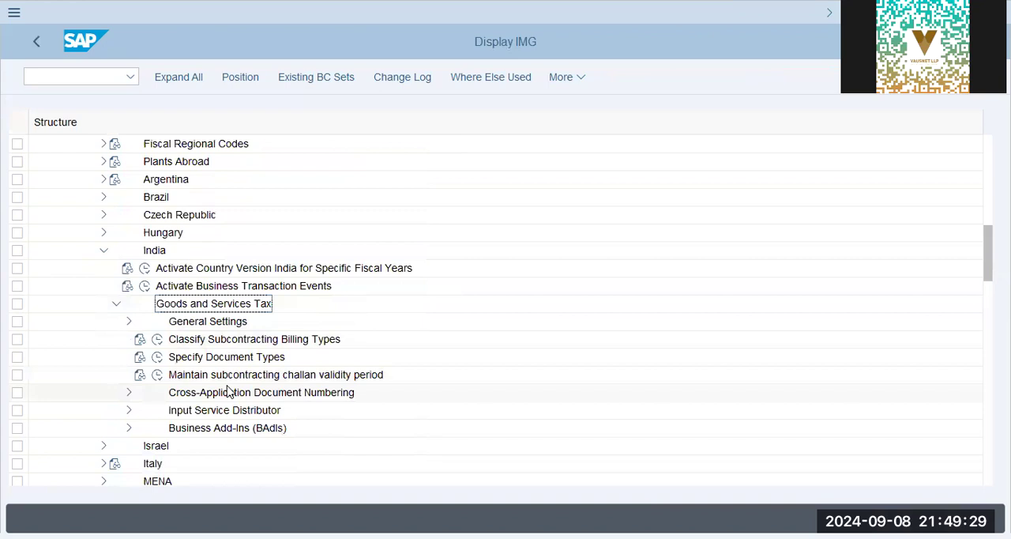
{"action": "left_click", "coordinate": [227, 342]}
{"action": "left_click", "coordinate": [201, 357]}
{"action": "left_click", "coordinate": [108, 251]}
Collapse Basic Settings, expand Calculation, and check Assign Company Code to Document Date for Tax Determination before returning to the guide.
{"action": "scroll", "coordinate": [102, 246], "scroll_direction": "up", "scroll_amount": 5}
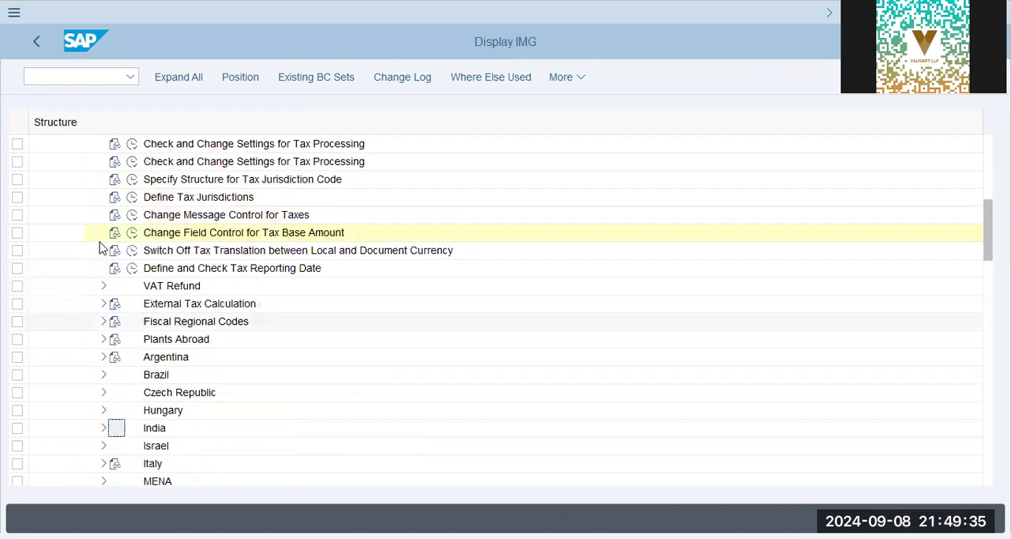
{"action": "scroll", "coordinate": [99, 249], "scroll_direction": "up", "scroll_amount": 2}
{"action": "scroll", "coordinate": [95, 267], "scroll_direction": "down", "scroll_amount": 1}
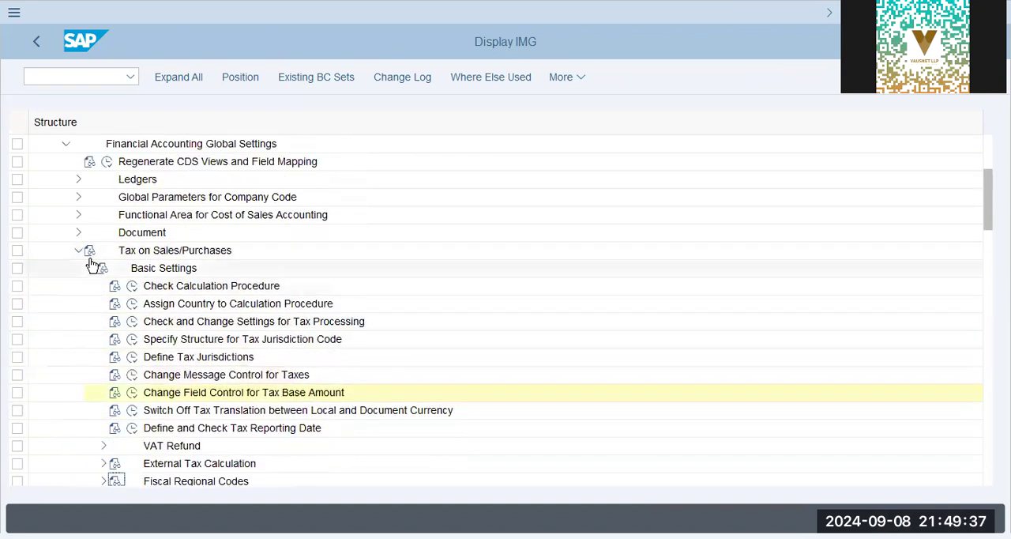
{"action": "left_click", "coordinate": [90, 267]}
{"action": "left_click", "coordinate": [162, 288]}
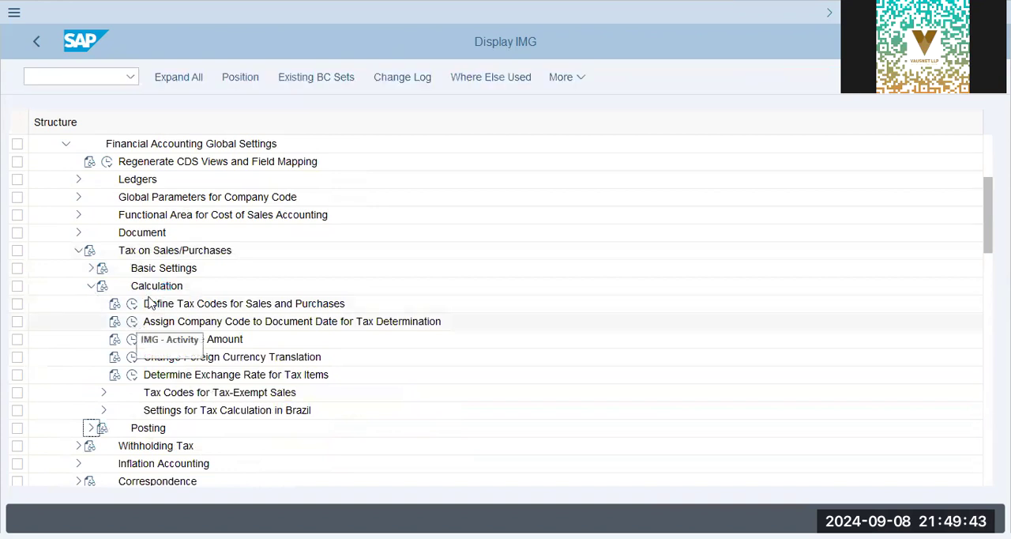
{"action": "left_click", "coordinate": [132, 321]}
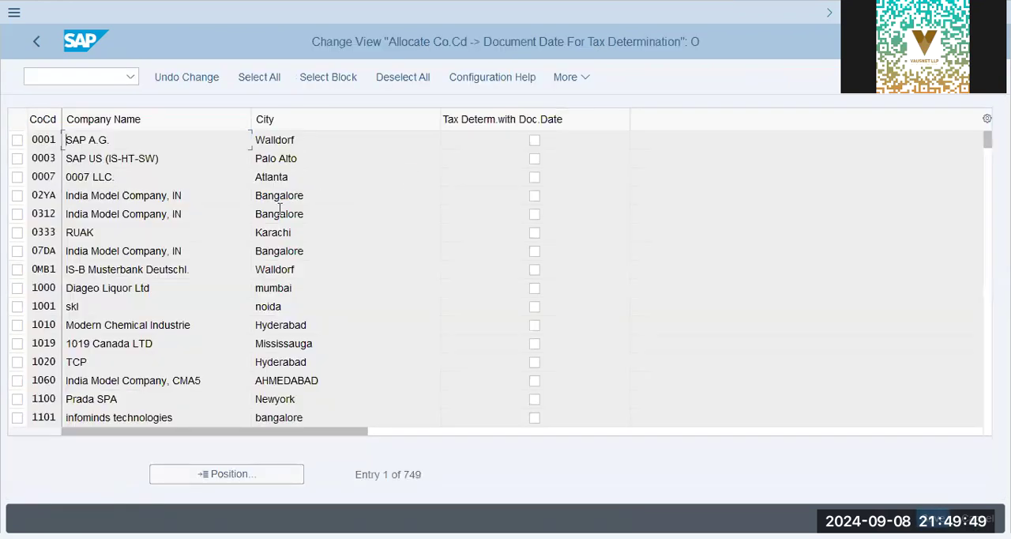
{"action": "left_click", "coordinate": [280, 209]}
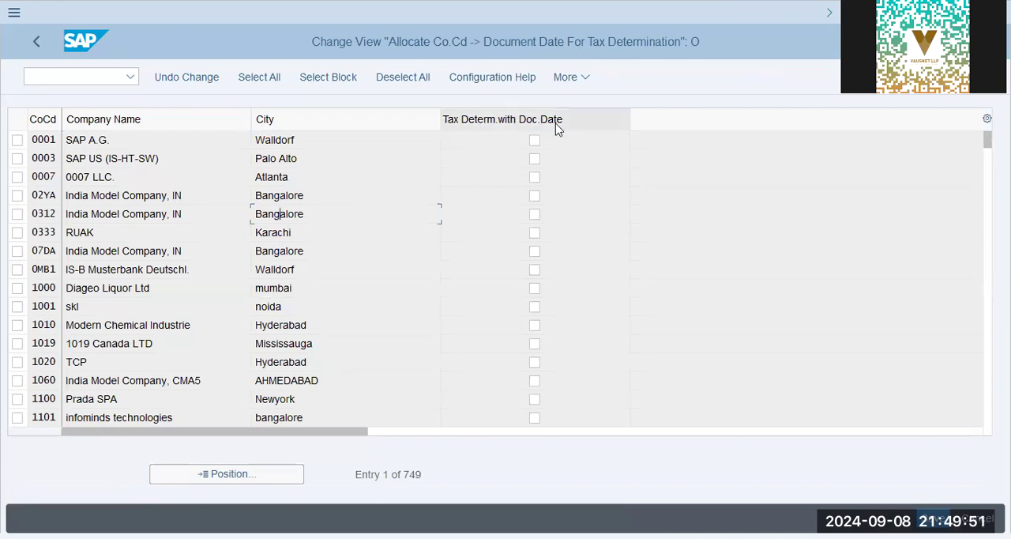
{"action": "left_click", "coordinate": [40, 38]}
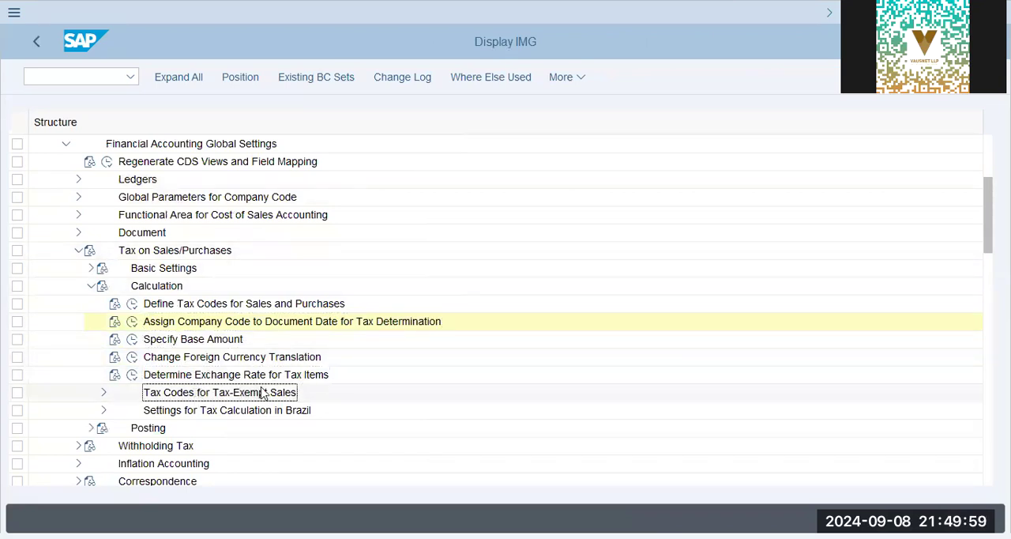
Under Settings for Tax Calculation in Brazil, open Define FI/MM Tax Codes with procedure TAXINN as the work area.
{"action": "left_click", "coordinate": [103, 410]}
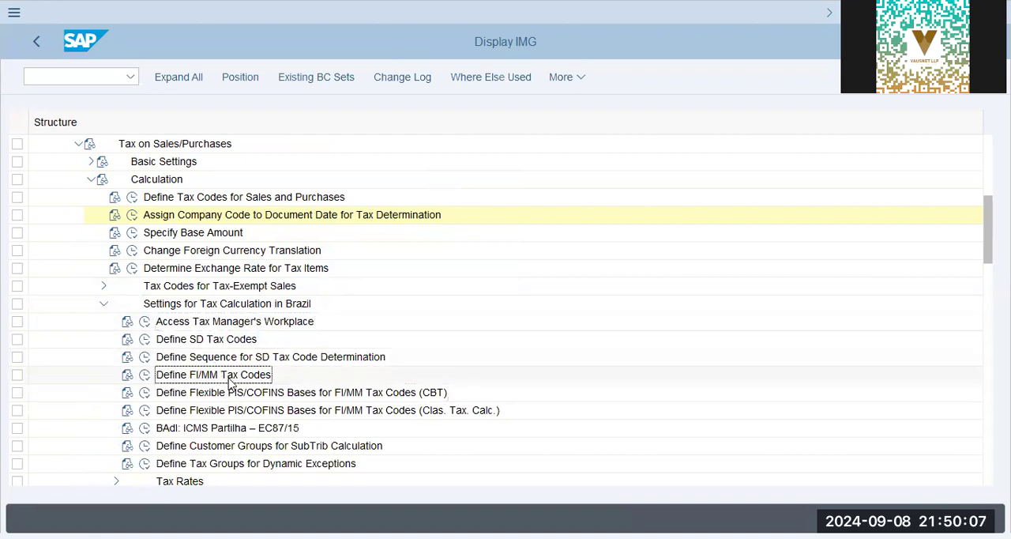
{"action": "left_click", "coordinate": [145, 376]}
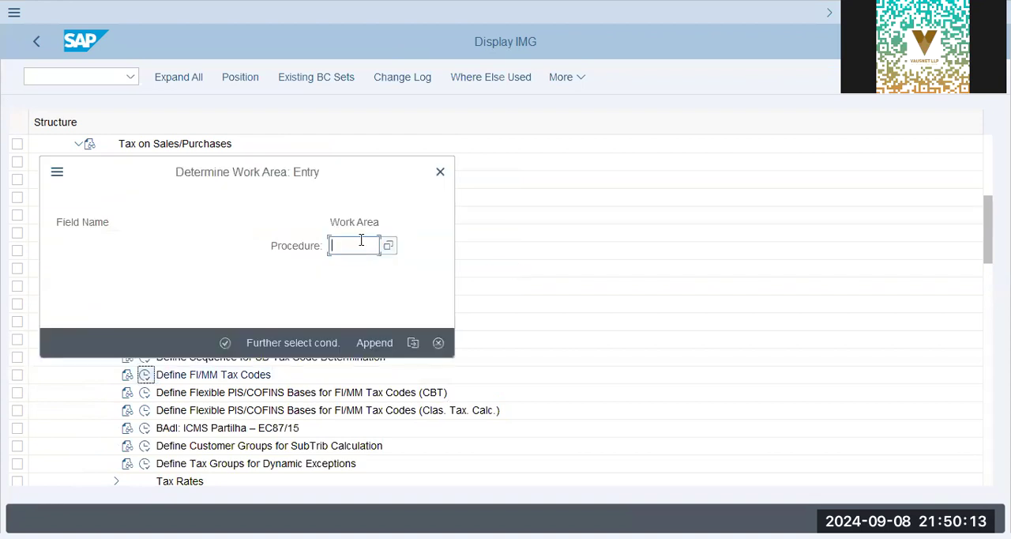
{"action": "left_click", "coordinate": [388, 246]}
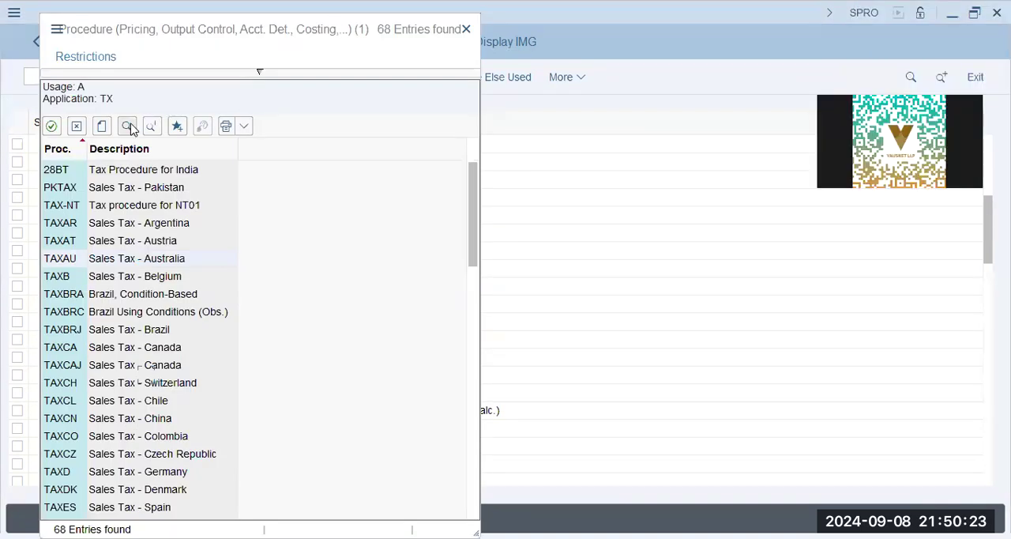
{"action": "key", "text": "ctrl+f"}
{"action": "type", "text": "taxinn"}
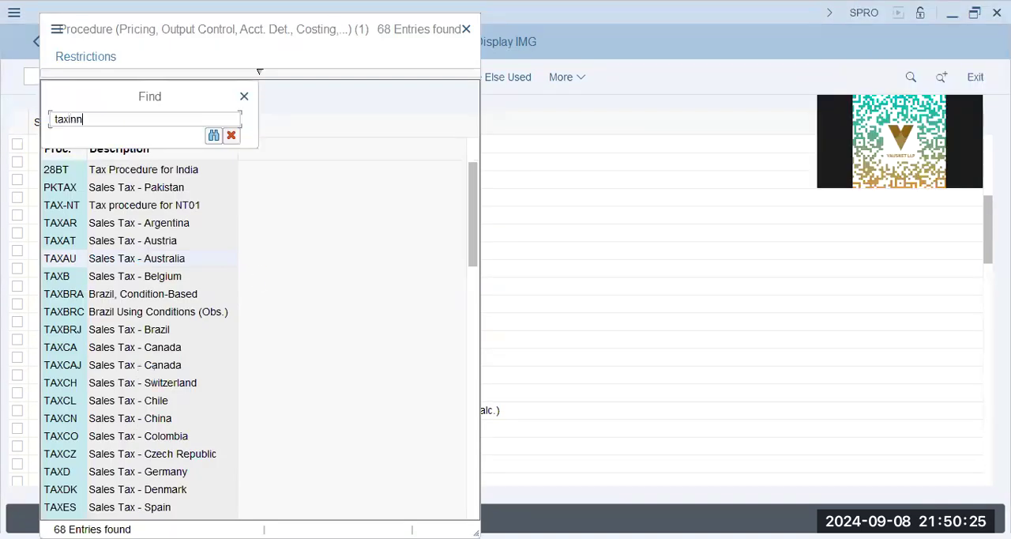
{"action": "key", "text": "Return"}
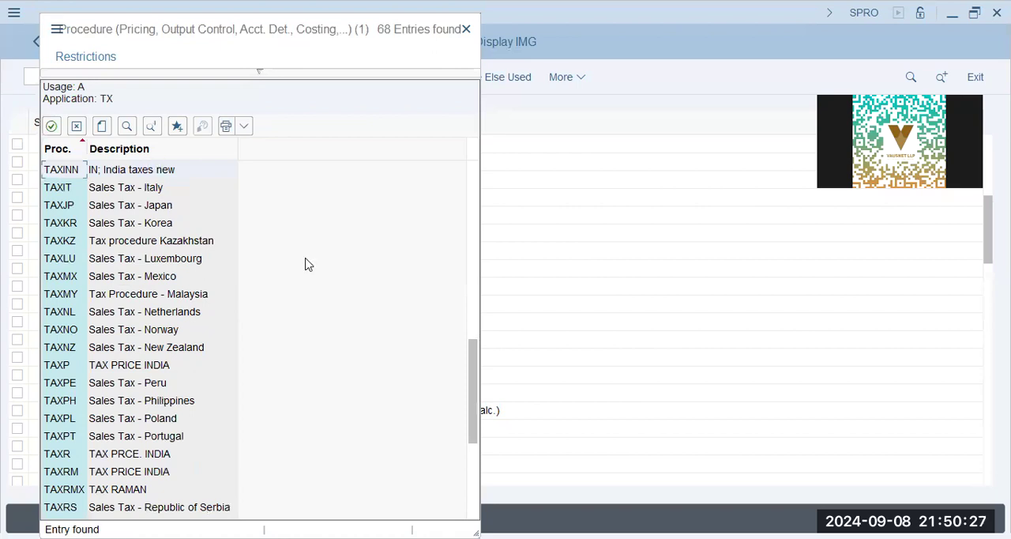
{"action": "key", "text": "Return"}
{"action": "left_click", "coordinate": [225, 343]}
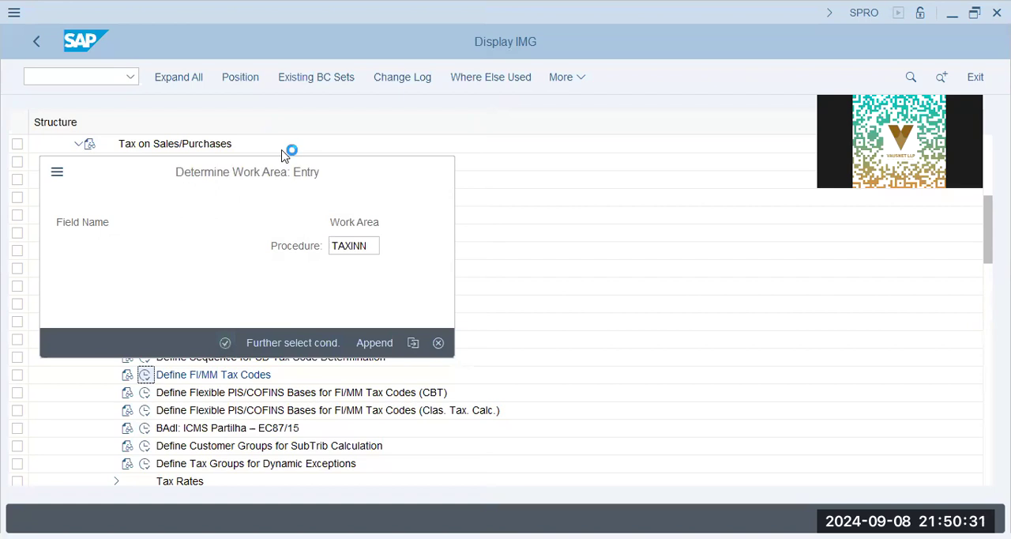
Examine the entries for tax codes 1A, 2A, 37 and 38 in the TAXINN tax code list across their columns.
{"action": "left_click", "coordinate": [167, 210]}
{"action": "left_click", "coordinate": [173, 230]}
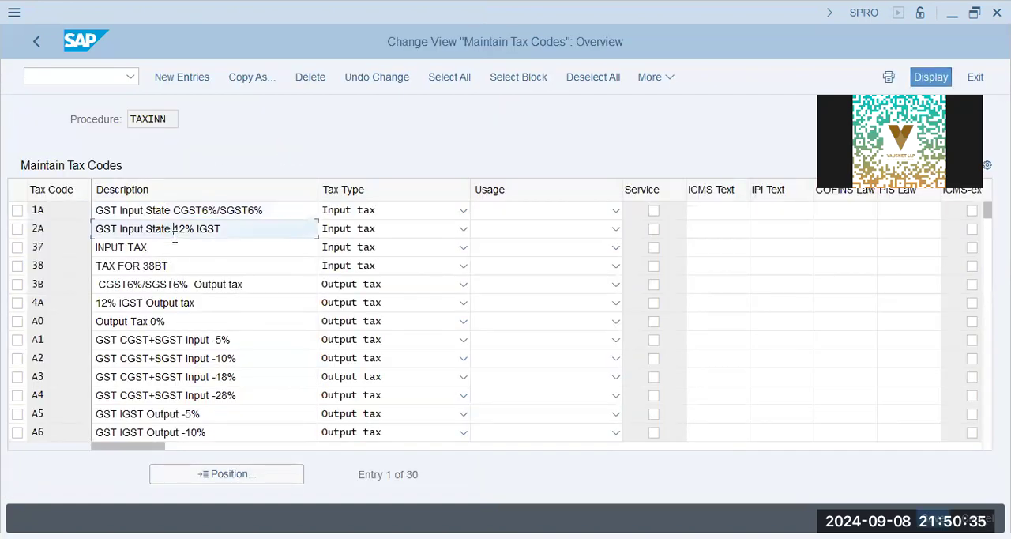
{"action": "left_click", "coordinate": [181, 247]}
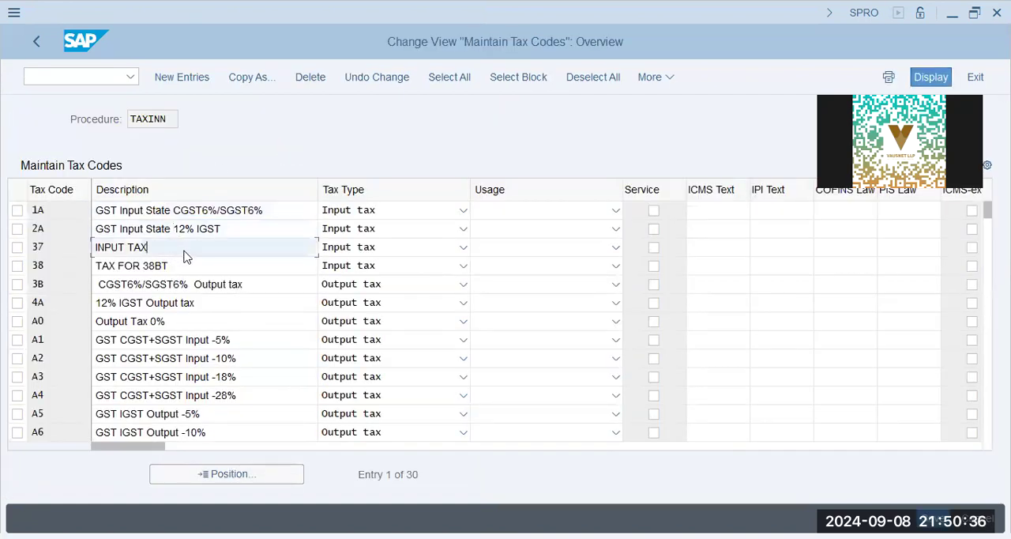
{"action": "left_click", "coordinate": [539, 248]}
{"action": "left_click_drag", "start_coordinate": [945, 77], "coordinate": [957, 41]}
{"action": "key", "text": "Tab"}
{"action": "key", "text": "Tab"}
{"action": "key", "text": "Tab"}
{"action": "key", "text": "Tab"}
{"action": "key", "text": "Tab"}
{"action": "key", "text": "Tab"}
{"action": "key", "text": "Tab"}
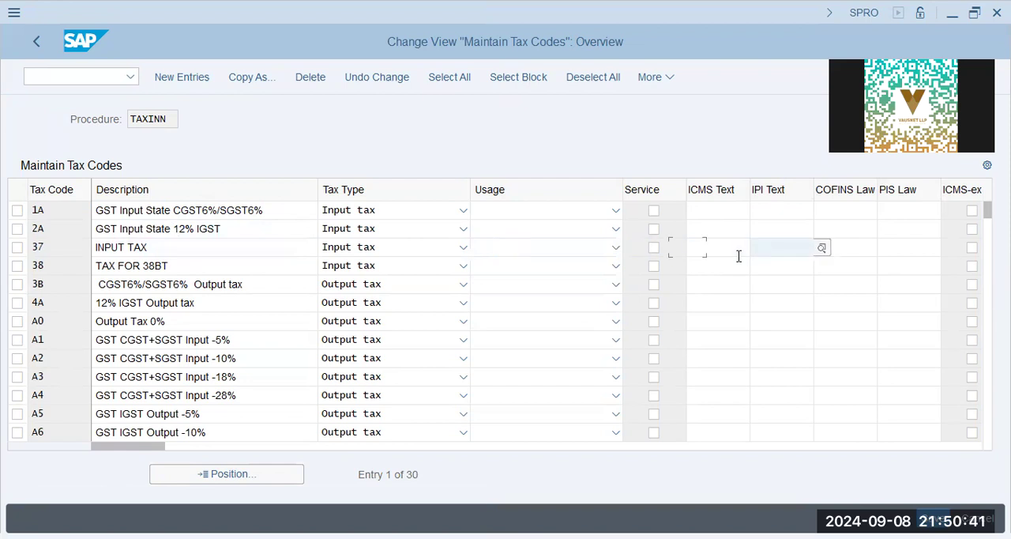
{"action": "key", "text": "Tab"}
{"action": "key", "text": "Tab"}
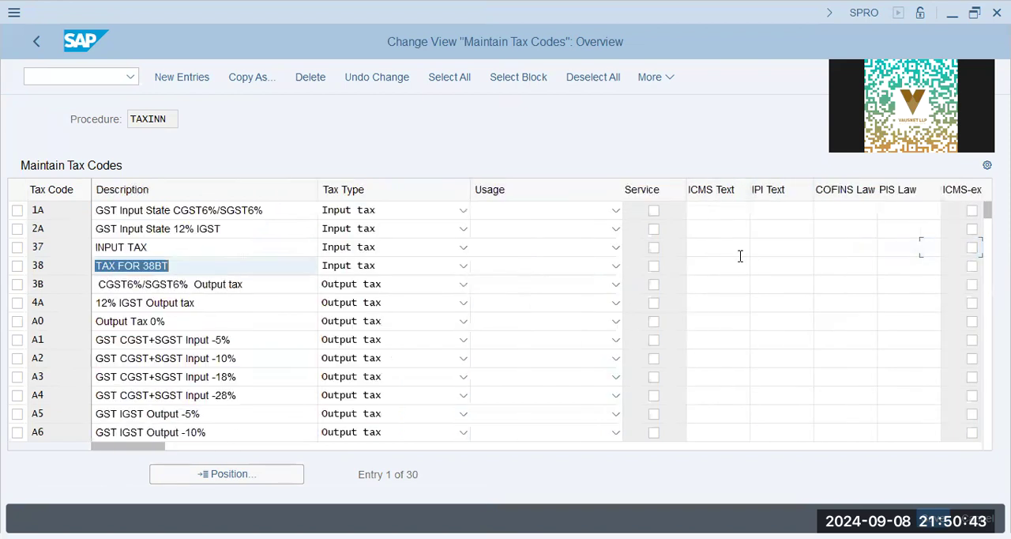
{"action": "key", "text": "Tab"}
{"action": "key", "text": "Tab"}
{"action": "key", "text": "Tab"}
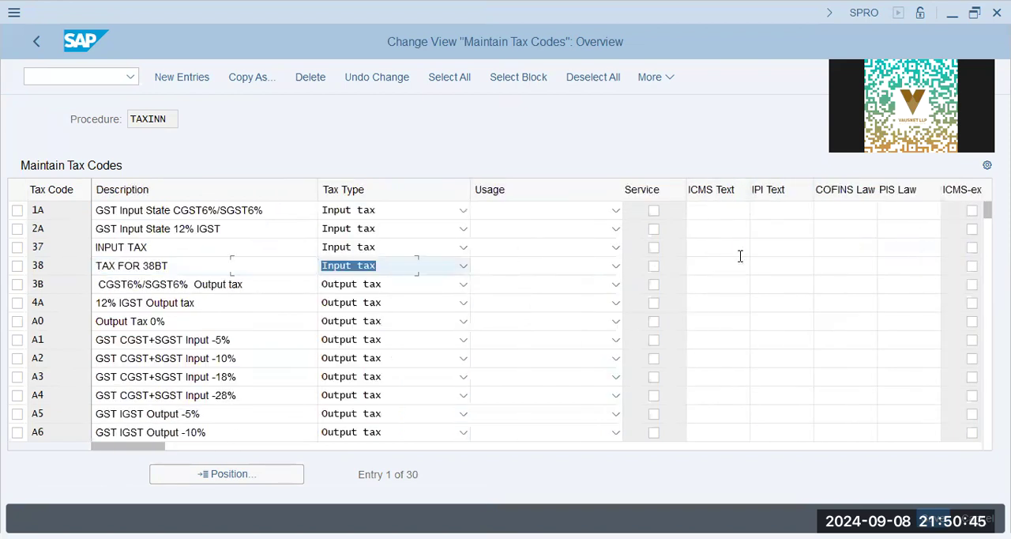
Examine output tax codes A0 and A2 and input tax codes V0 and V1, including V1's CGST/SGST split, and return to the implementation guide.
{"action": "left_click", "coordinate": [168, 321]}
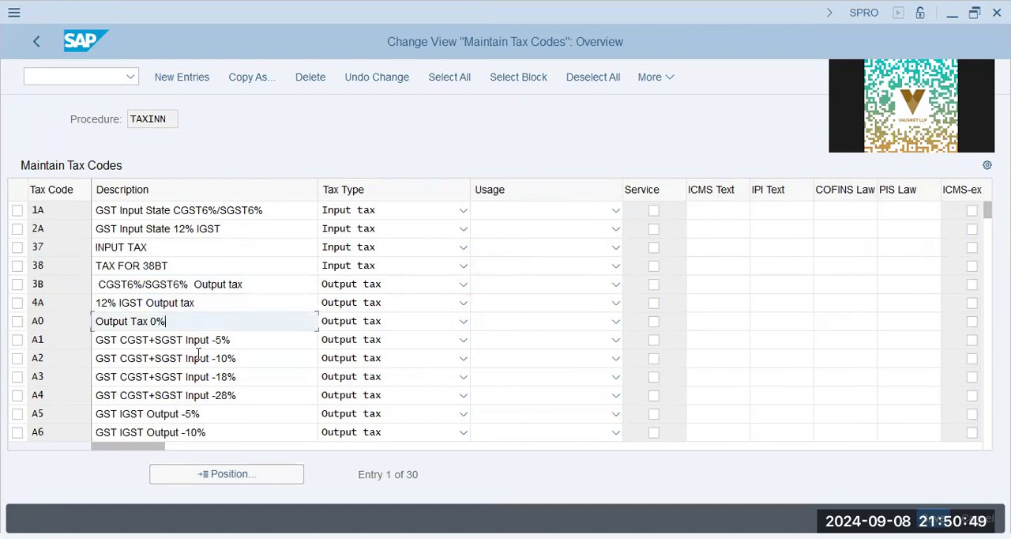
{"action": "left_click", "coordinate": [199, 357]}
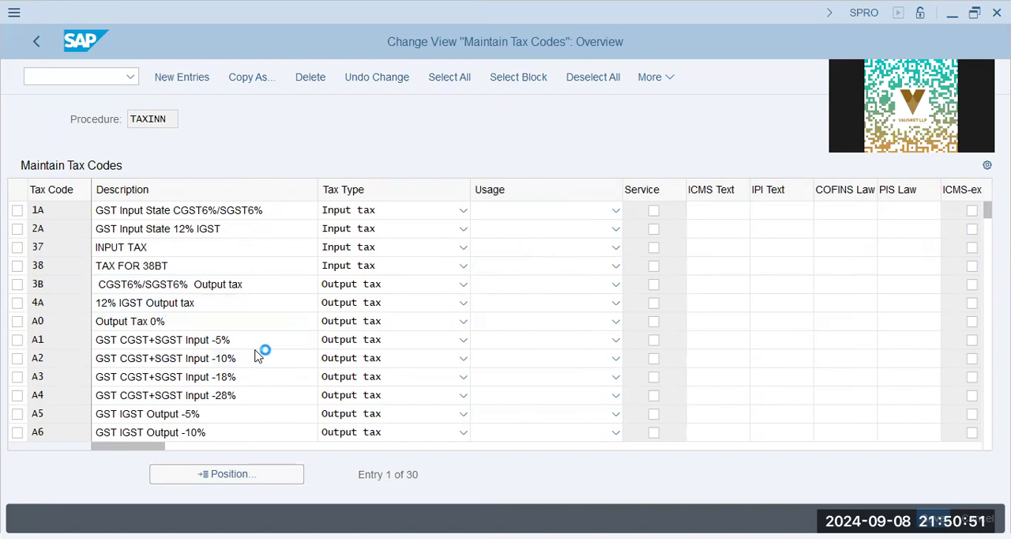
{"action": "key", "text": "Page_Down"}
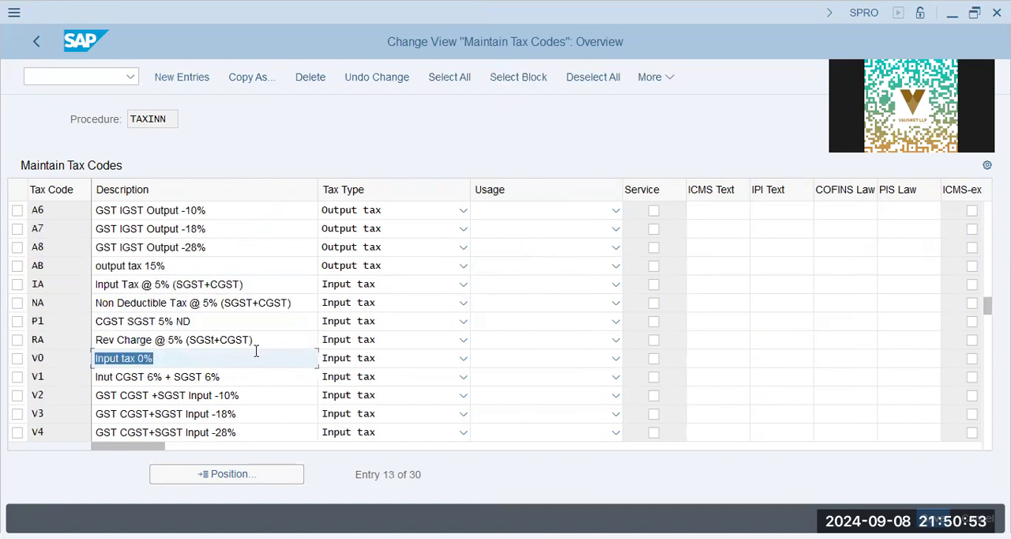
{"action": "left_click", "coordinate": [883, 360]}
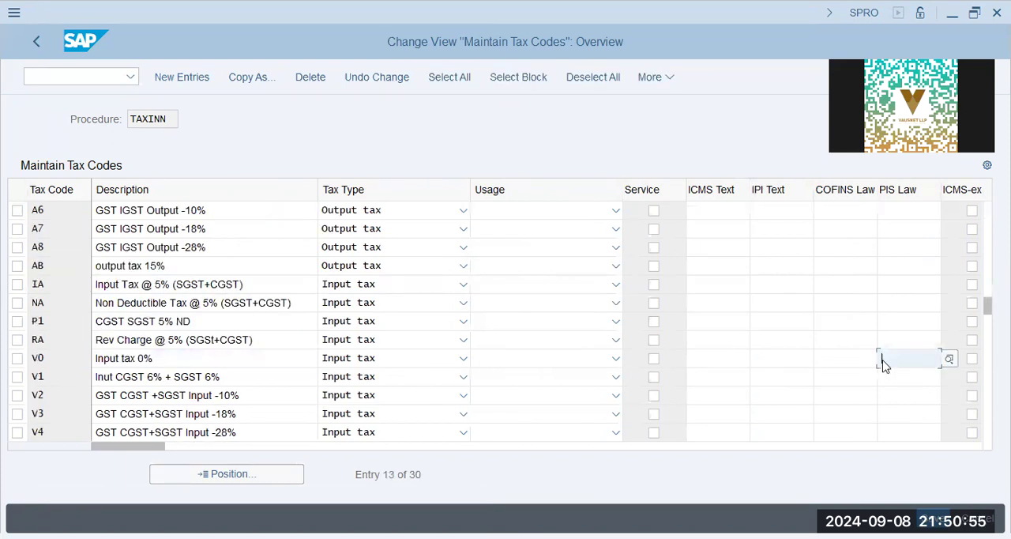
{"action": "double_click", "coordinate": [85, 356]}
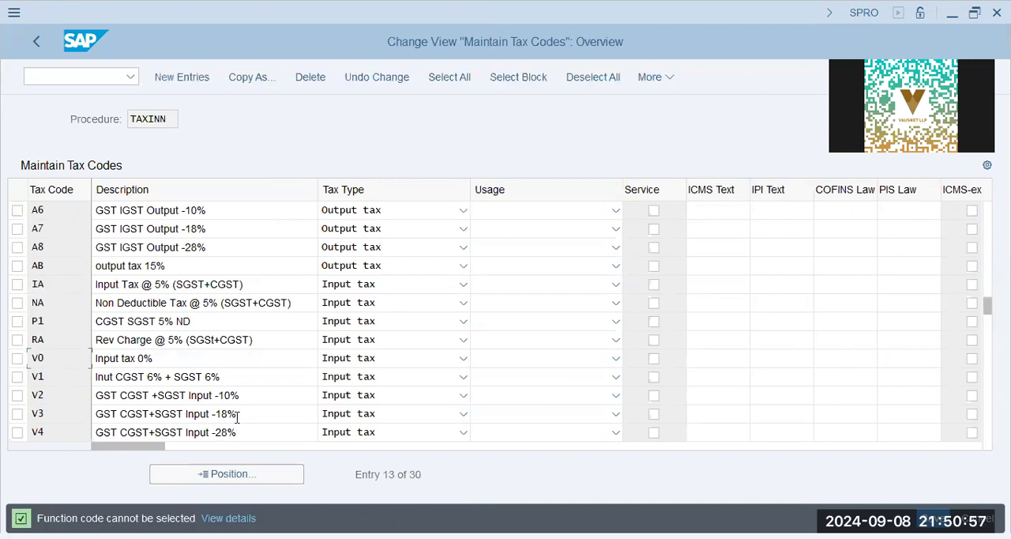
{"action": "left_click", "coordinate": [140, 376]}
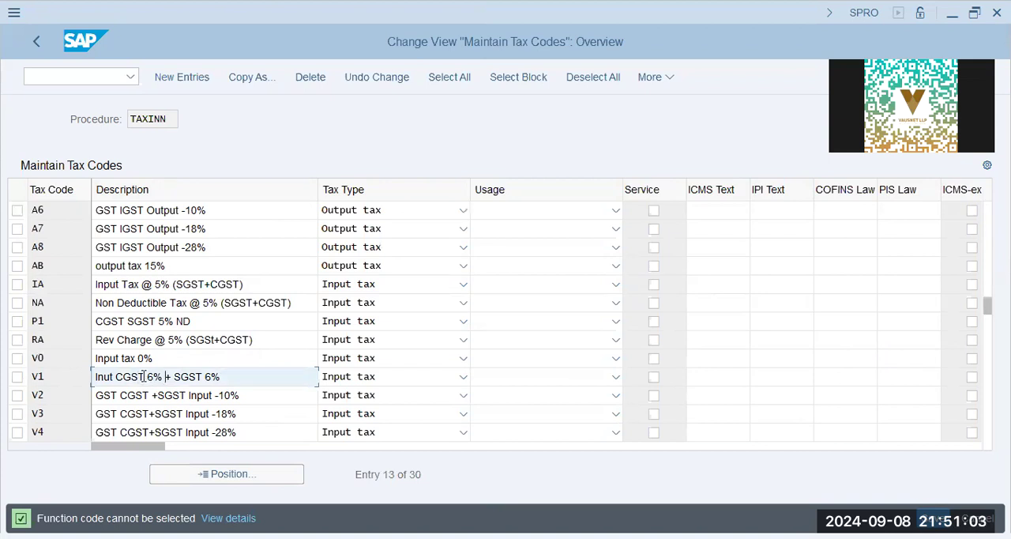
{"action": "left_click", "coordinate": [189, 376]}
{"action": "left_click_drag", "start_coordinate": [181, 377], "coordinate": [173, 377]}
{"action": "left_click", "coordinate": [181, 378]}
{"action": "left_click_drag", "start_coordinate": [233, 377], "coordinate": [173, 377]}
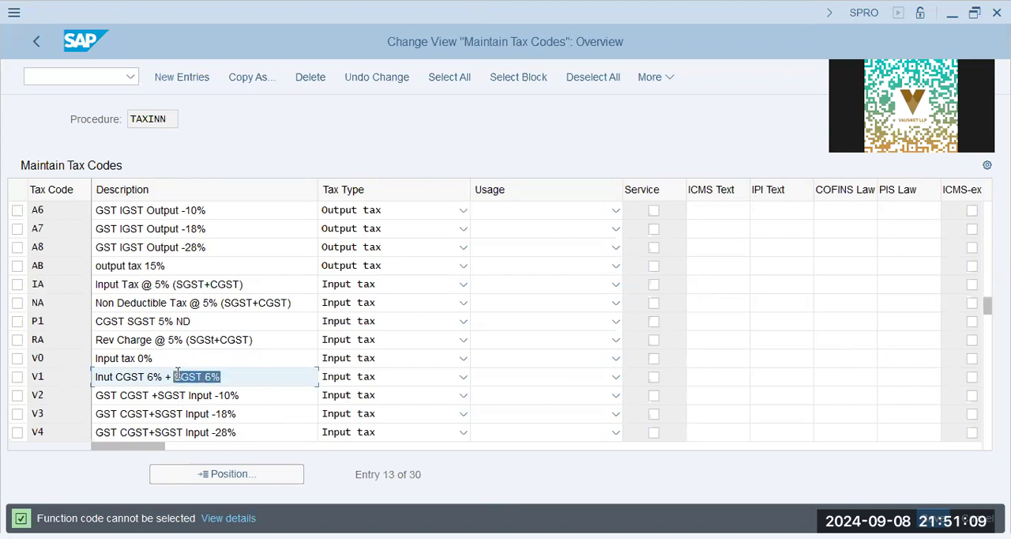
{"action": "left_click", "coordinate": [39, 40]}
Examine the Tax Rates activities under Settings for Tax Calculation in Brazil and collapse the node again.
{"action": "scroll", "coordinate": [199, 393], "scroll_direction": "down", "scroll_amount": 1}
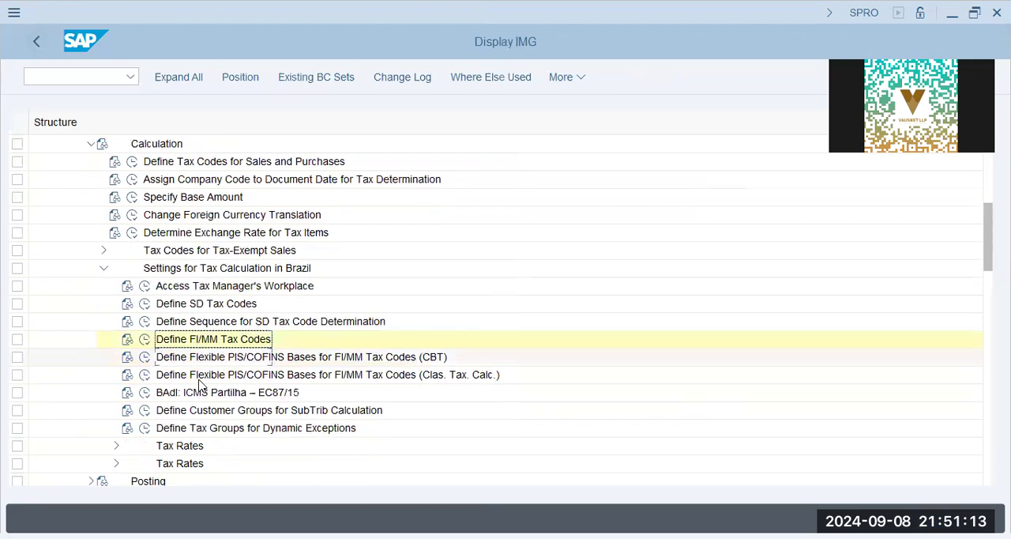
{"action": "scroll", "coordinate": [201, 385], "scroll_direction": "down", "scroll_amount": 1}
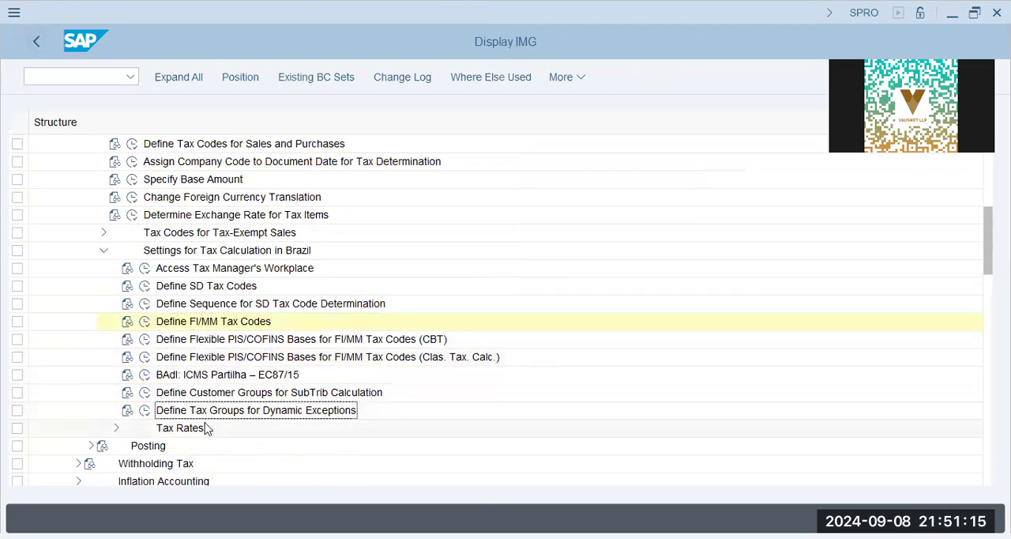
{"action": "left_click", "coordinate": [116, 427]}
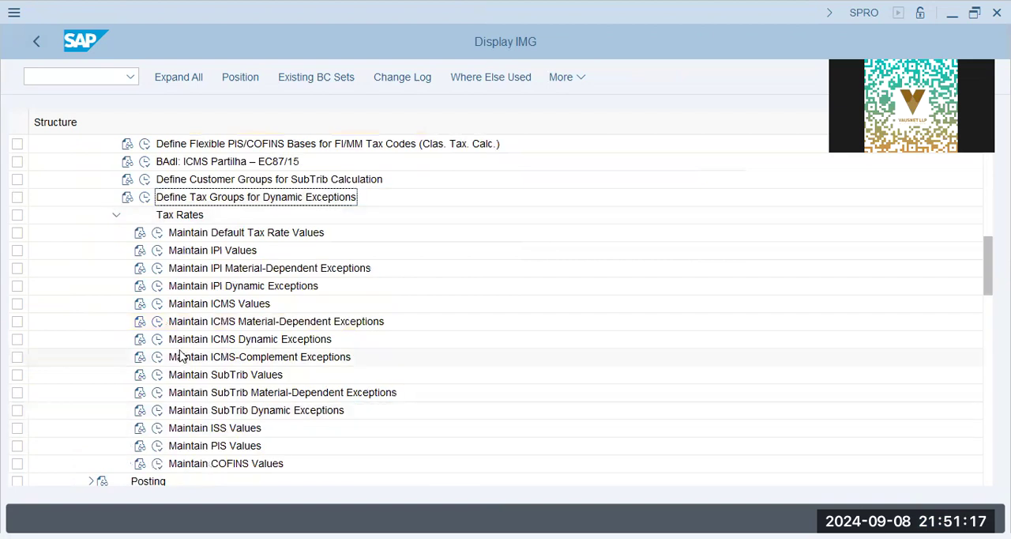
{"action": "left_click", "coordinate": [233, 236]}
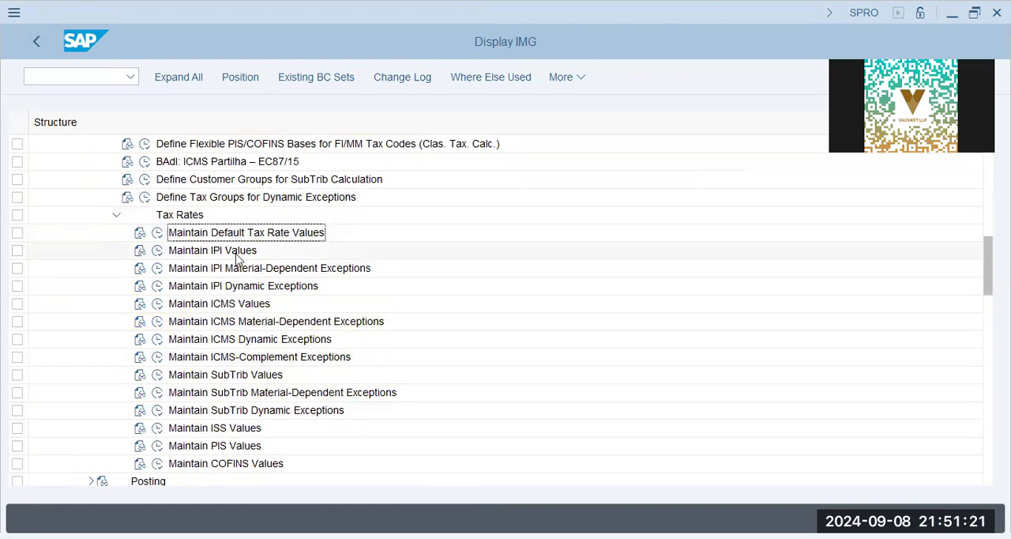
{"action": "left_click", "coordinate": [116, 216]}
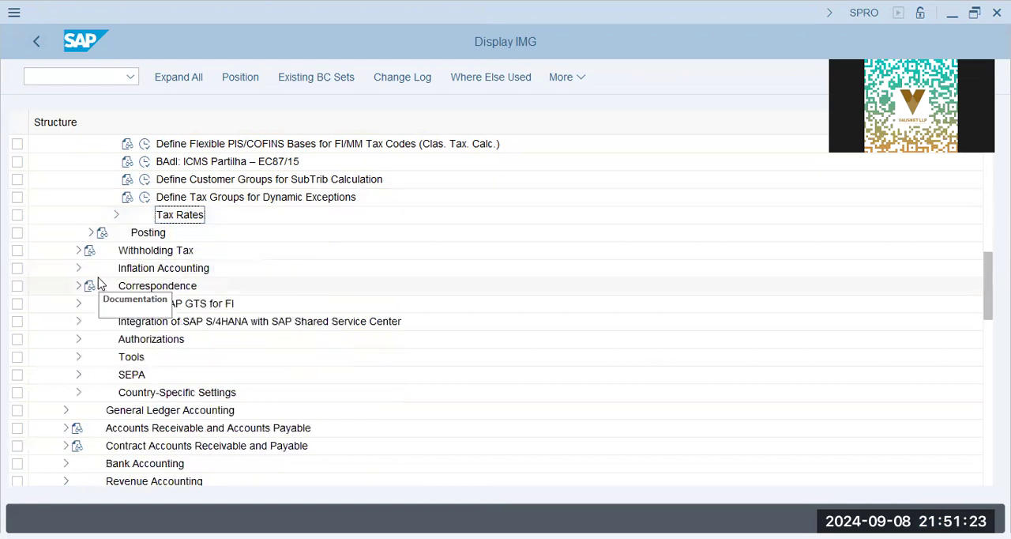
Expand Posting and open the Assign Country and Tax Code to G/L Accounts activity.
{"action": "left_click", "coordinate": [90, 233]}
{"action": "left_click", "coordinate": [154, 250]}
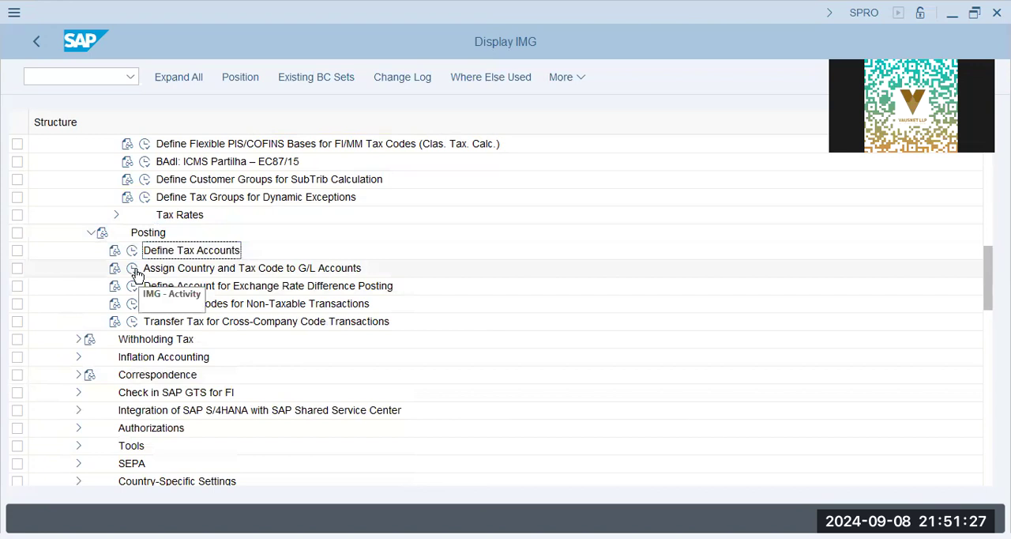
{"action": "left_click", "coordinate": [133, 269]}
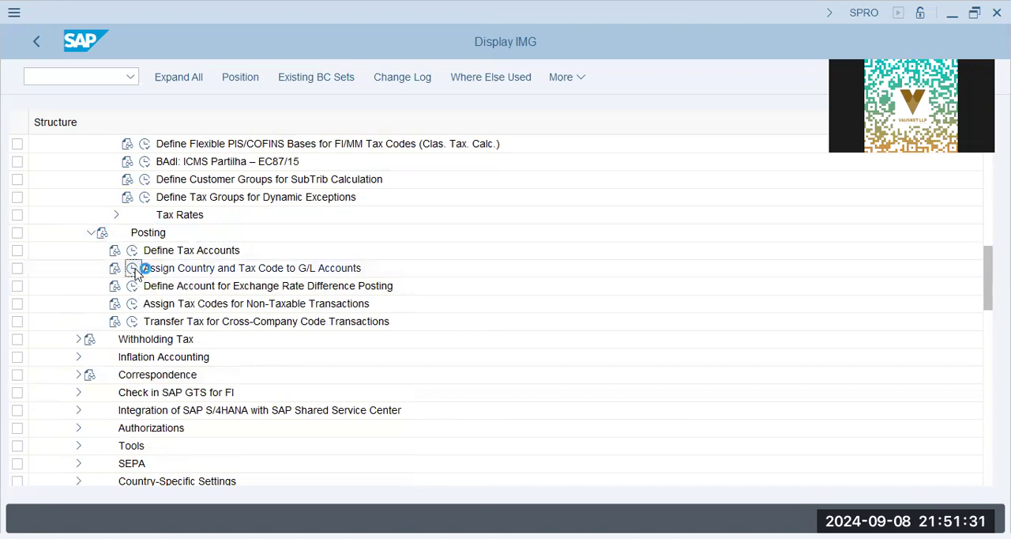
{"action": "double_click", "coordinate": [135, 270]}
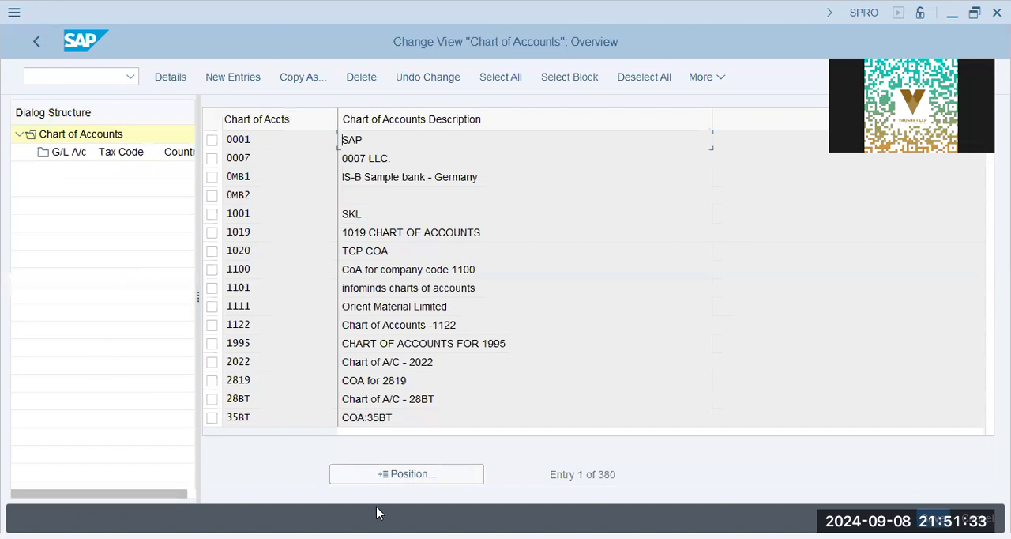
Find chart of accounts AA42, check its G/L account, country and tax code assignment, and return to the implementation guide.
{"action": "left_click", "coordinate": [420, 476]}
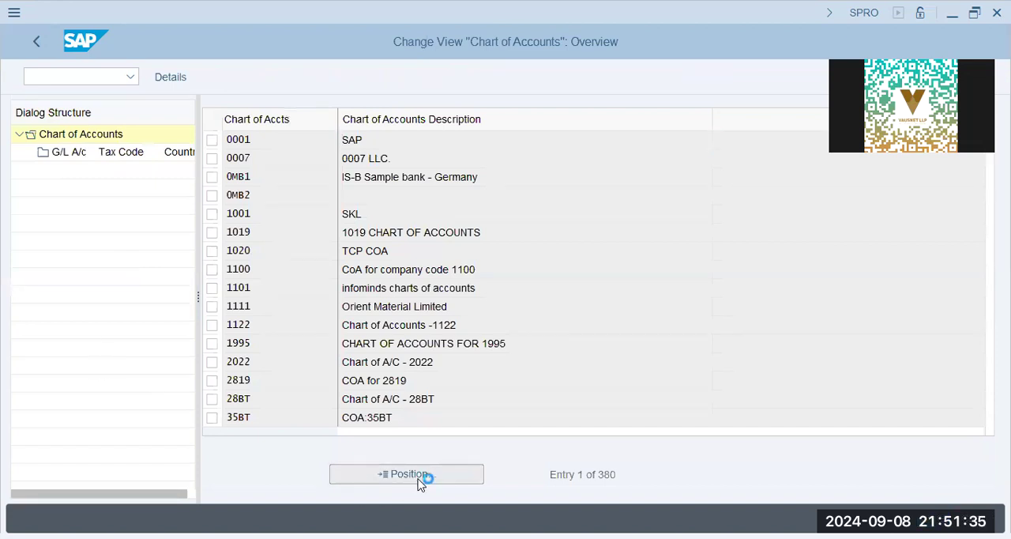
{"action": "type", "text": "aa42"}
{"action": "key", "text": "Return"}
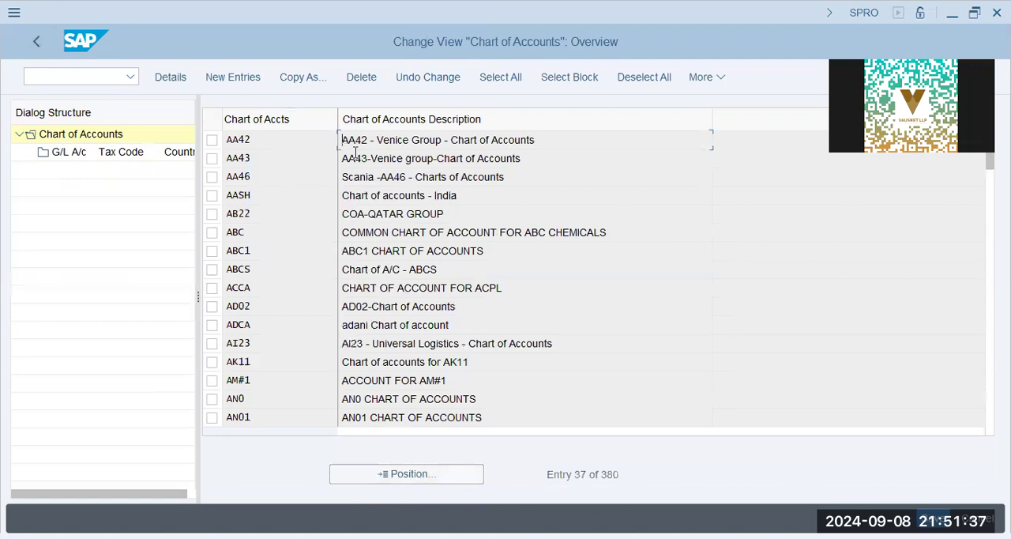
{"action": "left_click", "coordinate": [212, 139]}
{"action": "double_click", "coordinate": [109, 155]}
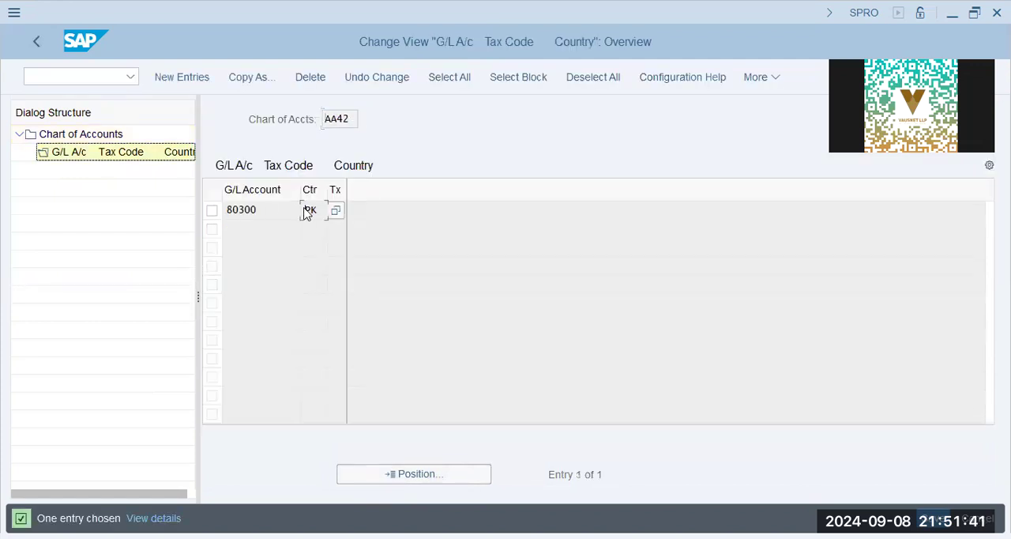
{"action": "type", "text": "pk"}
{"action": "left_click", "coordinate": [338, 209]}
{"action": "left_click", "coordinate": [38, 41]}
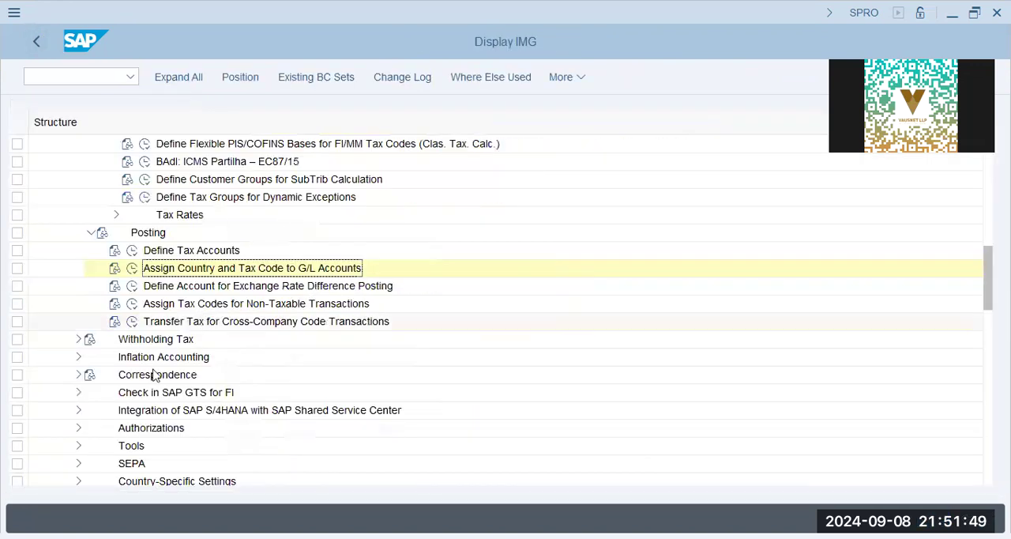
Collapse the Tax on Sales/Purchases and Financial Accounting nodes in the implementation guide.
{"action": "scroll", "coordinate": [77, 355], "scroll_direction": "up", "scroll_amount": 2}
{"action": "scroll", "coordinate": [82, 292], "scroll_direction": "up", "scroll_amount": 2}
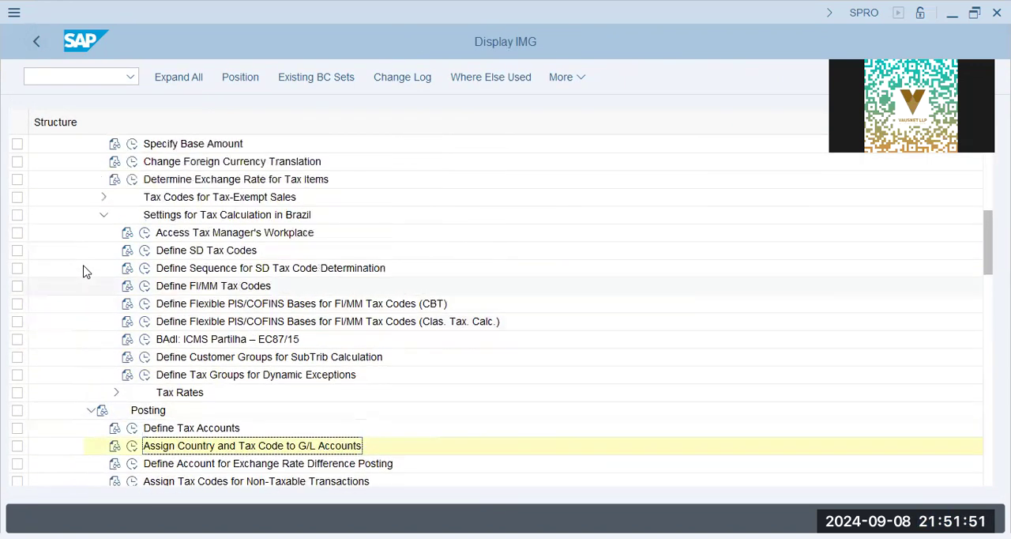
{"action": "scroll", "coordinate": [99, 202], "scroll_direction": "up", "scroll_amount": 3}
{"action": "scroll", "coordinate": [96, 206], "scroll_direction": "up", "scroll_amount": 1}
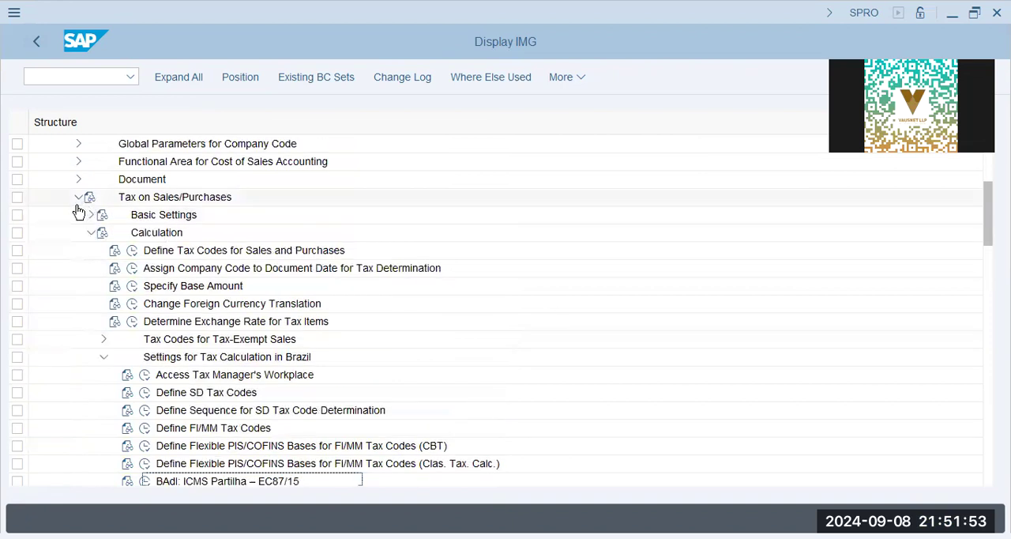
{"action": "left_click", "coordinate": [78, 197]}
{"action": "scroll", "coordinate": [55, 314], "scroll_direction": "up", "scroll_amount": 5}
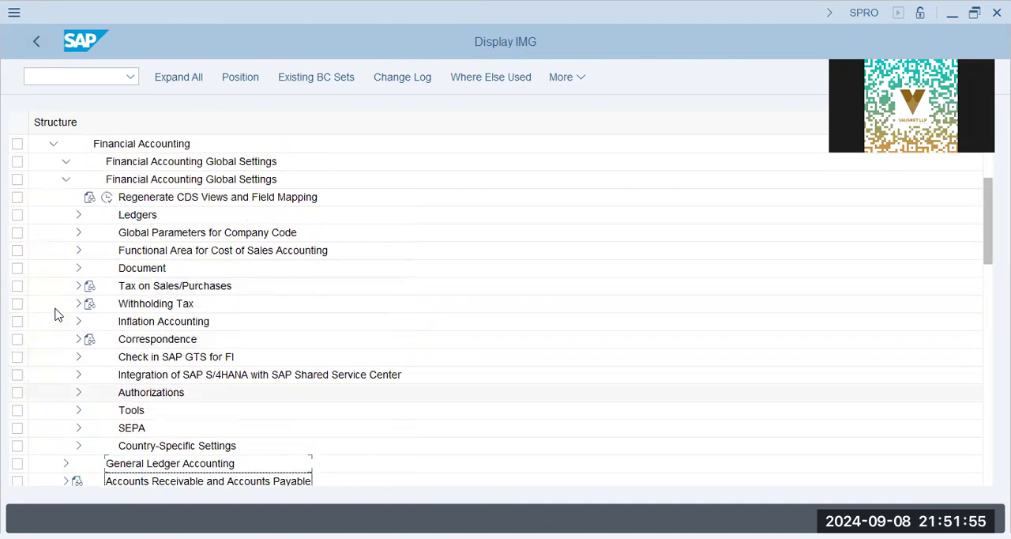
{"action": "left_click", "coordinate": [52, 271]}
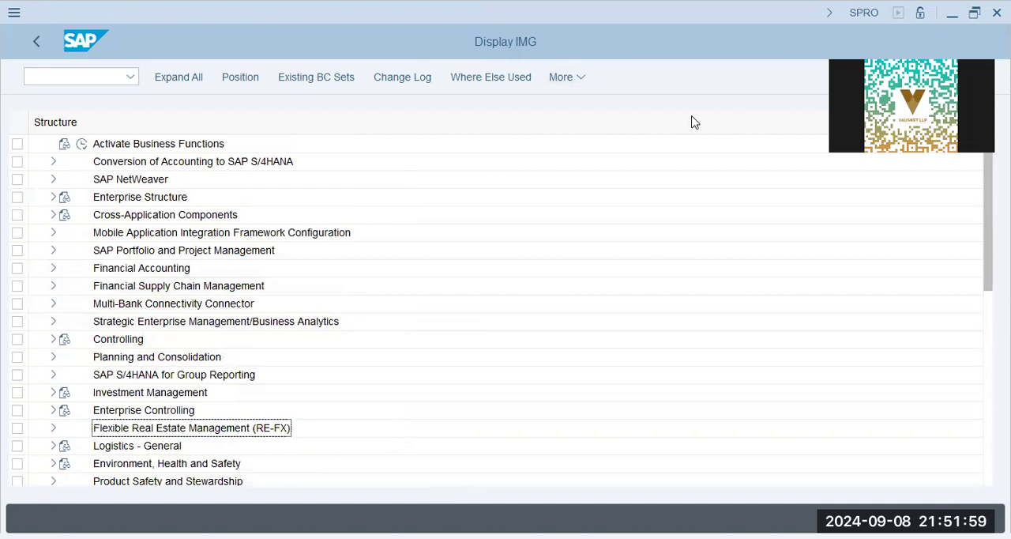
Under Logistics - General, Material Master, Configuring the Material Master, open Define Structure of Data Screens for Each Screen Sequence.
{"action": "scroll", "coordinate": [36, 447], "scroll_direction": "down", "scroll_amount": 3}
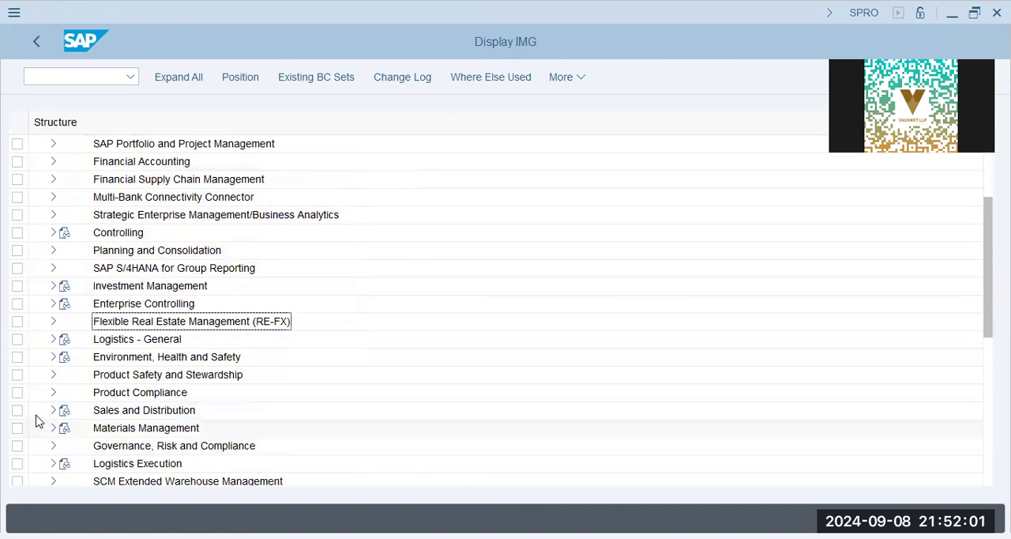
{"action": "left_click", "coordinate": [52, 339]}
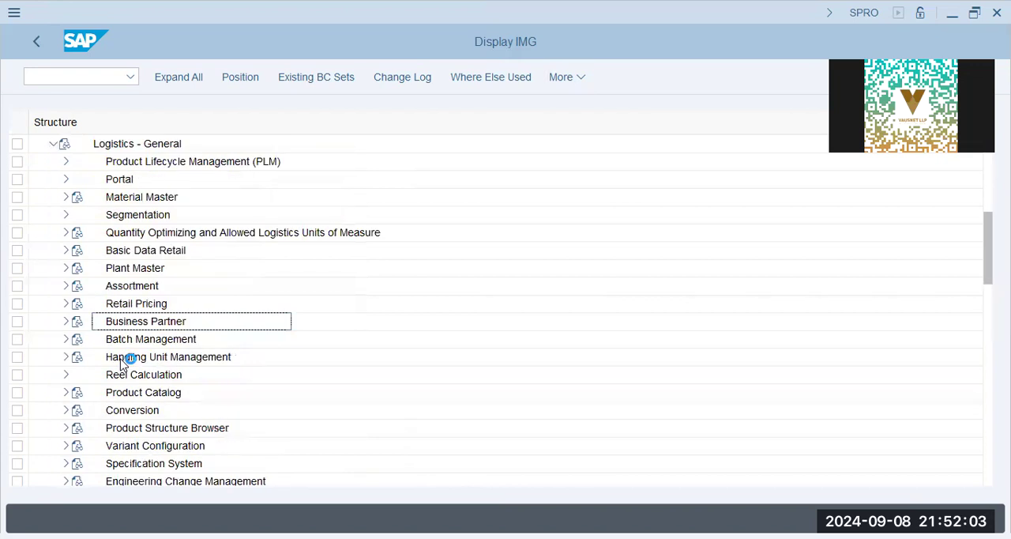
{"action": "left_click", "coordinate": [64, 198]}
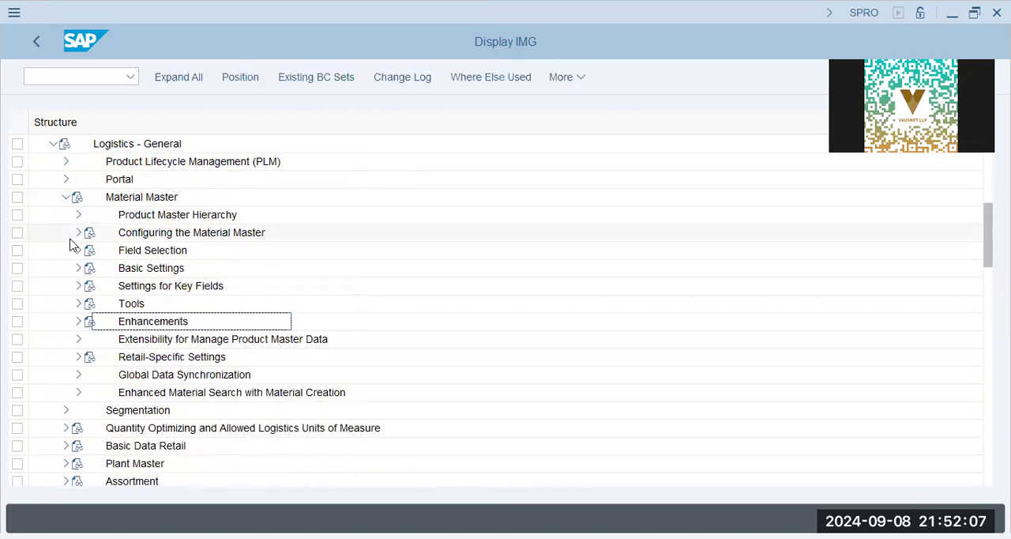
{"action": "left_click", "coordinate": [79, 232]}
{"action": "left_click", "coordinate": [219, 267]}
{"action": "left_click", "coordinate": [220, 282]}
{"action": "left_click", "coordinate": [150, 274]}
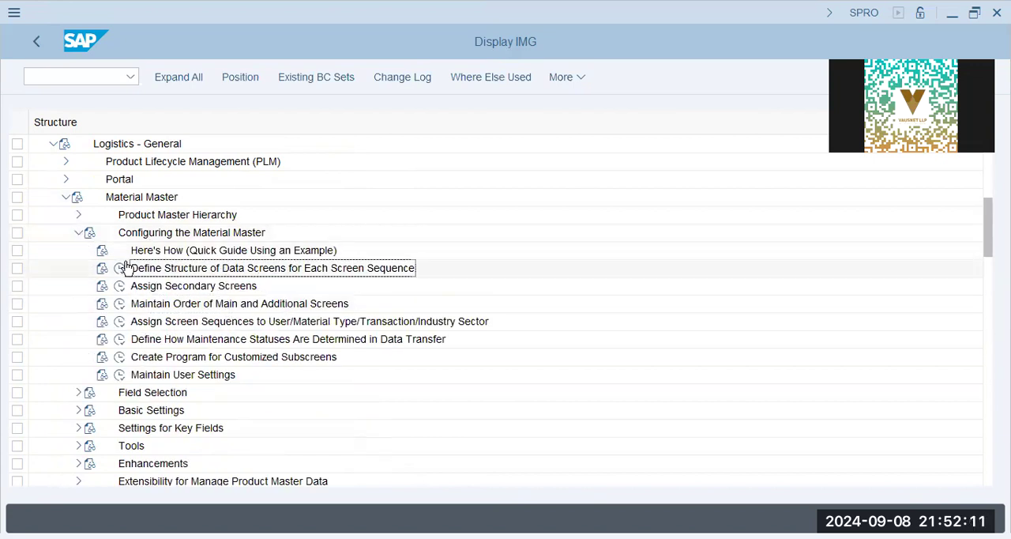
{"action": "left_click", "coordinate": [120, 268]}
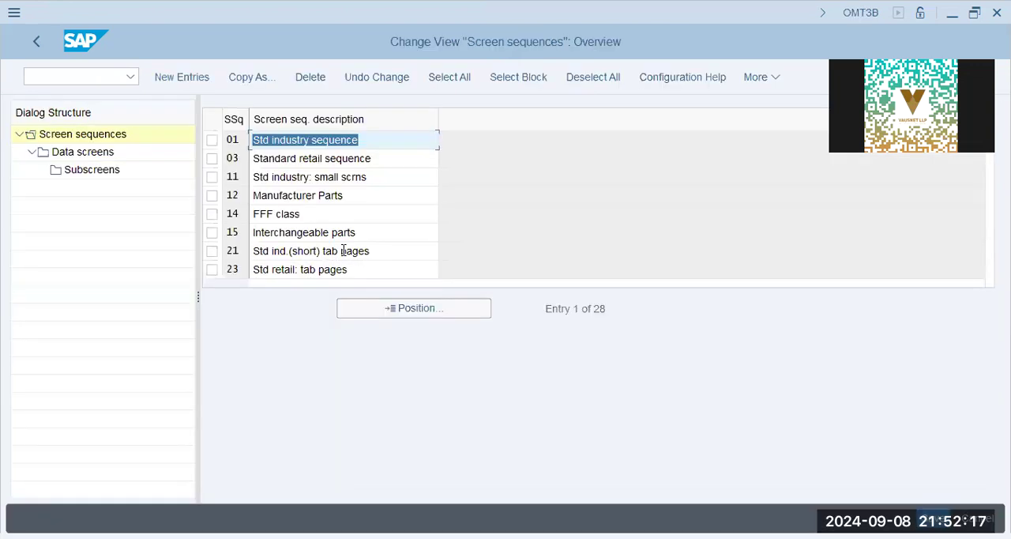
Select screen sequence 01, Std industry sequence, and display its data screens.
{"action": "left_click", "coordinate": [212, 144]}
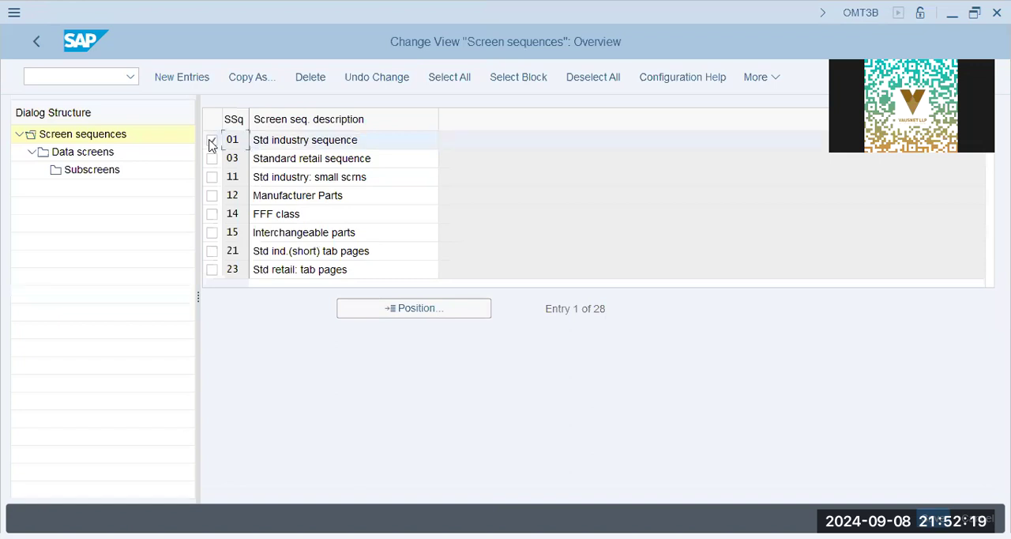
{"action": "left_click", "coordinate": [211, 144]}
{"action": "left_click", "coordinate": [212, 143]}
{"action": "left_click", "coordinate": [88, 152]}
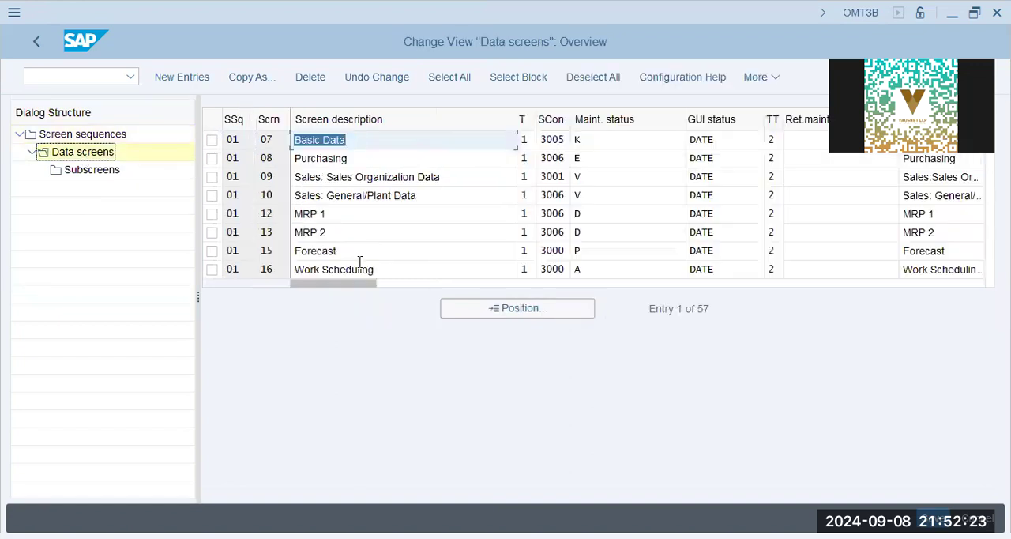
Select data screen 09, Sales: Sales Organization Data, and display its subscreens.
{"action": "left_click", "coordinate": [409, 178]}
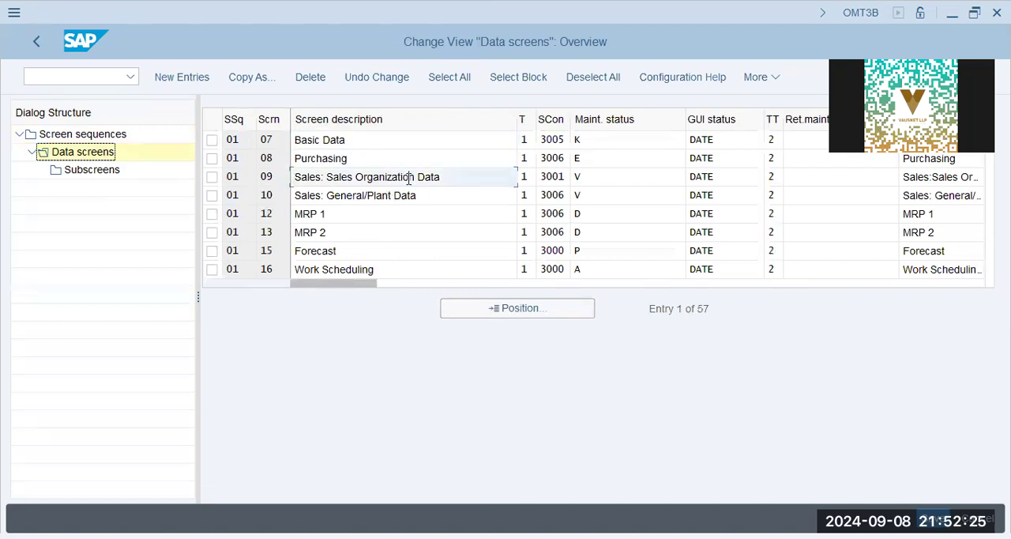
{"action": "left_click", "coordinate": [457, 170]}
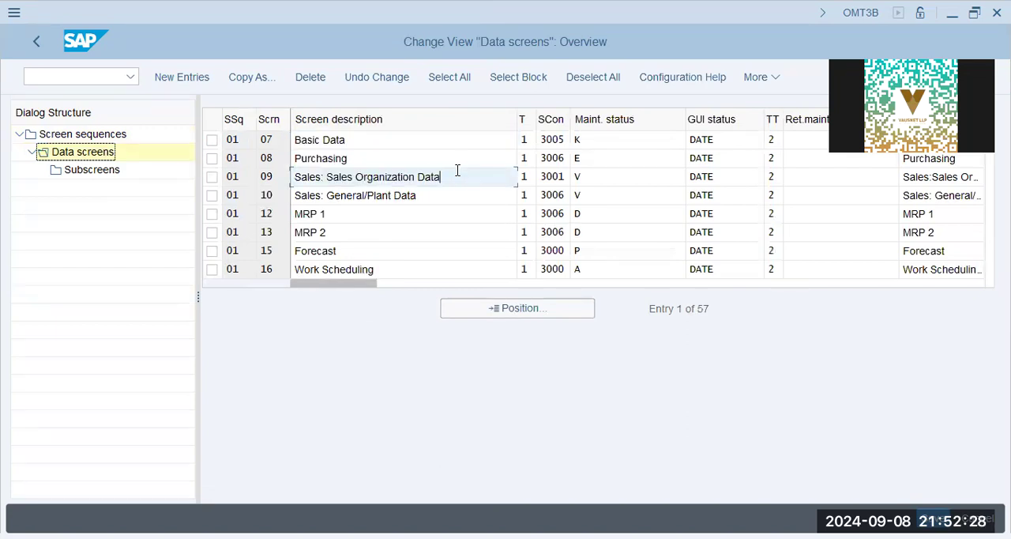
{"action": "left_click", "coordinate": [214, 177]}
{"action": "left_click", "coordinate": [96, 172]}
{"action": "double_click", "coordinate": [98, 172]}
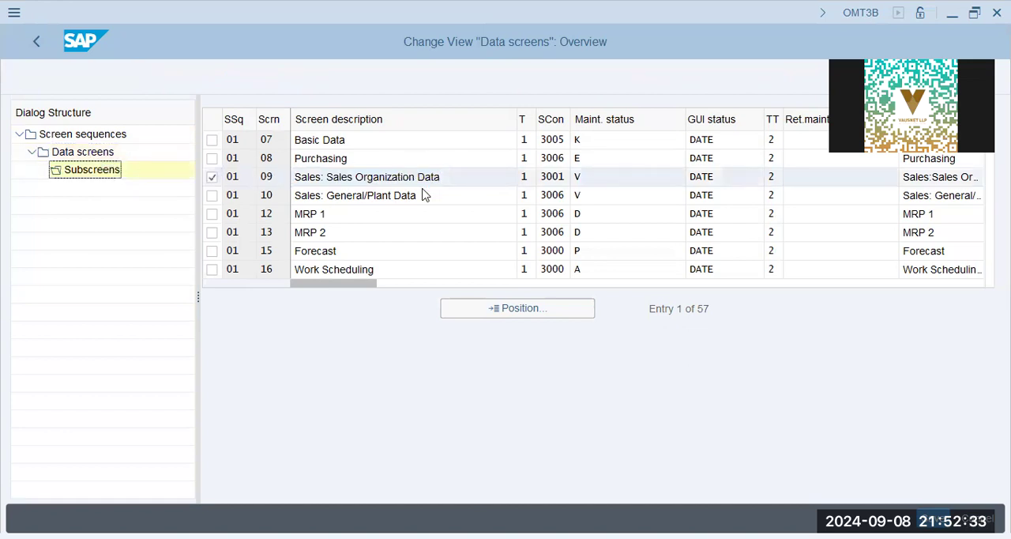
Simulate the sales organization data screen and examine the tax classification column in its Tax Data table.
{"action": "left_click", "coordinate": [790, 150]}
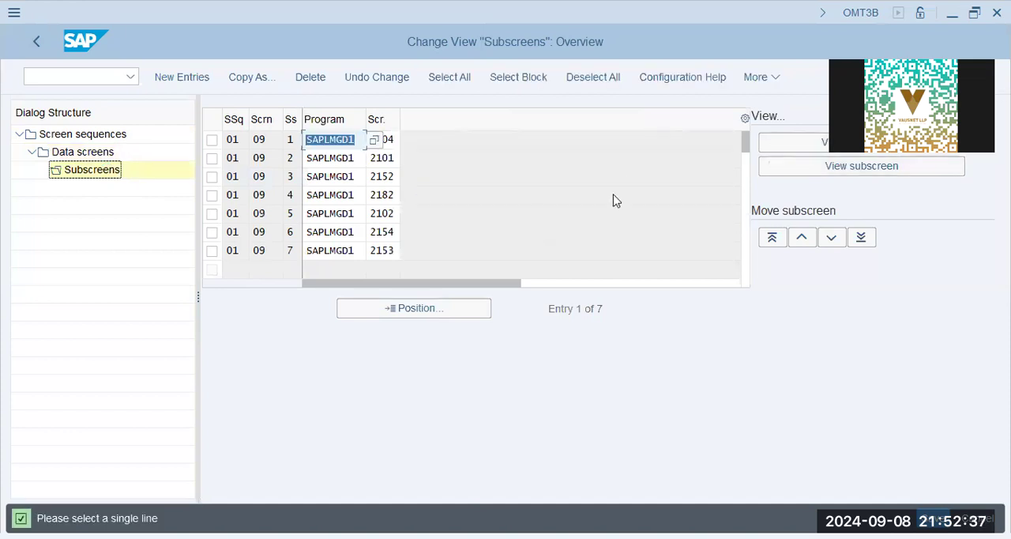
{"action": "left_click", "coordinate": [797, 147]}
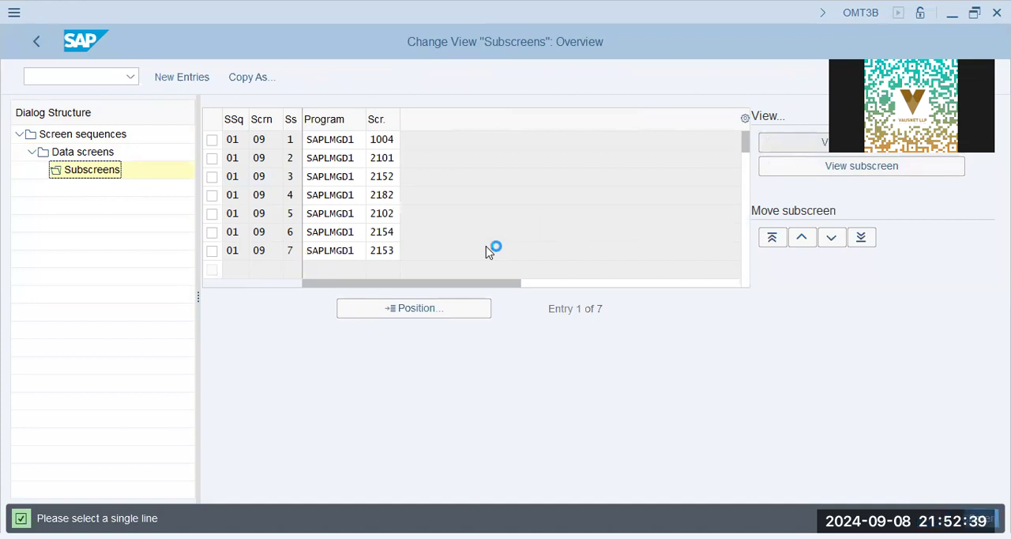
{"action": "left_click", "coordinate": [198, 307]}
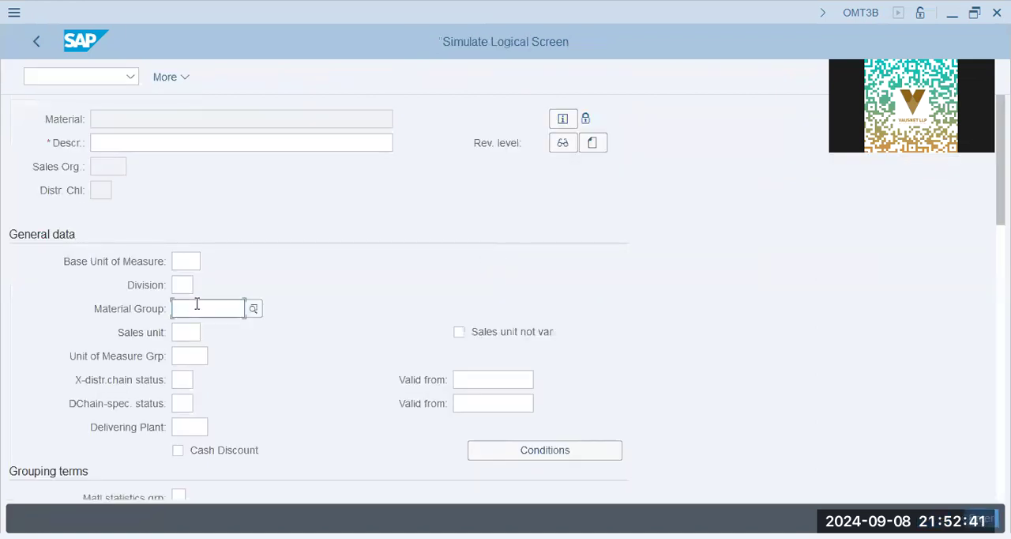
{"action": "scroll", "coordinate": [197, 304], "scroll_direction": "down", "scroll_amount": 5}
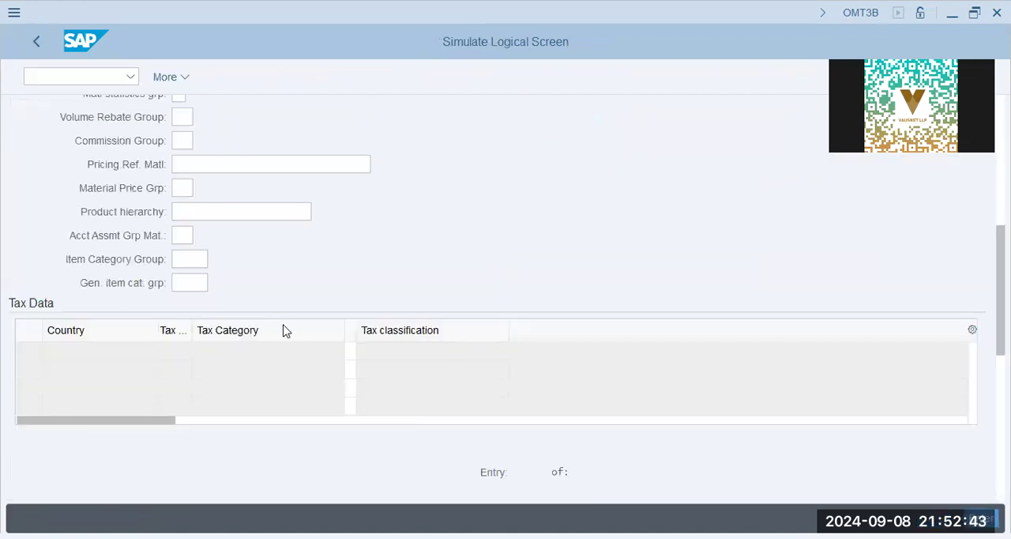
{"action": "left_click", "coordinate": [395, 348]}
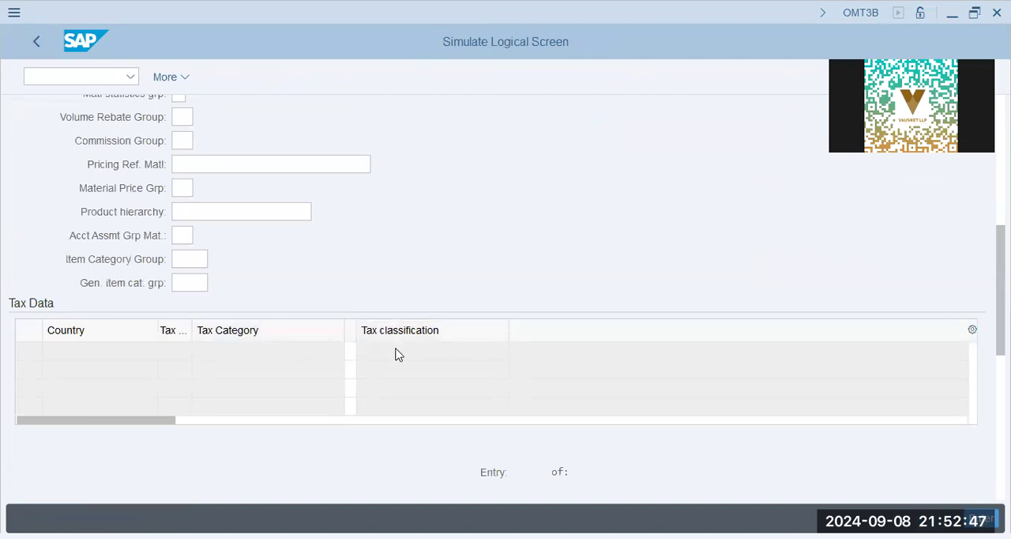
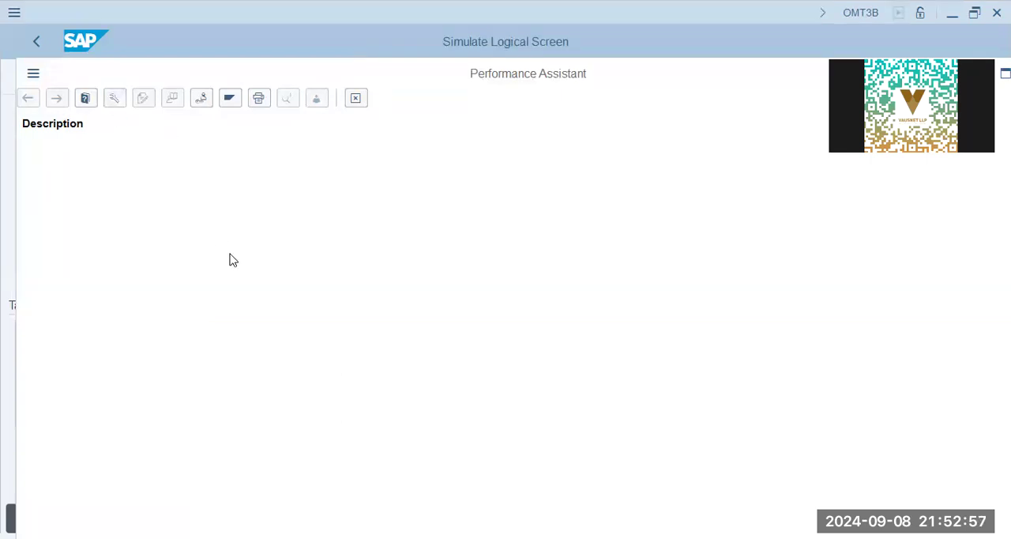
Check the table and field names in the technical information for the tax classification description column.
{"action": "key", "text": "F9"}
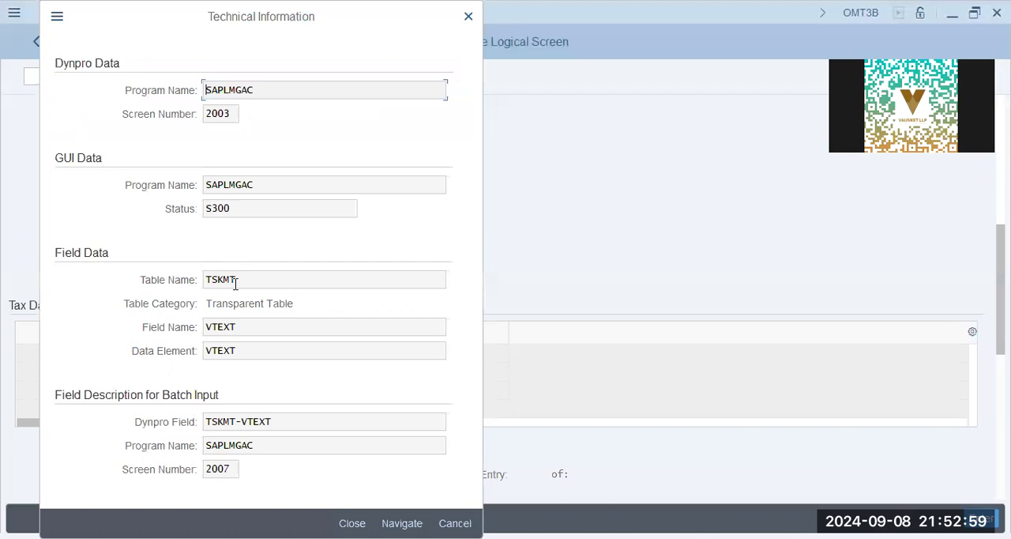
{"action": "left_click_drag", "start_coordinate": [255, 279], "coordinate": [115, 285]}
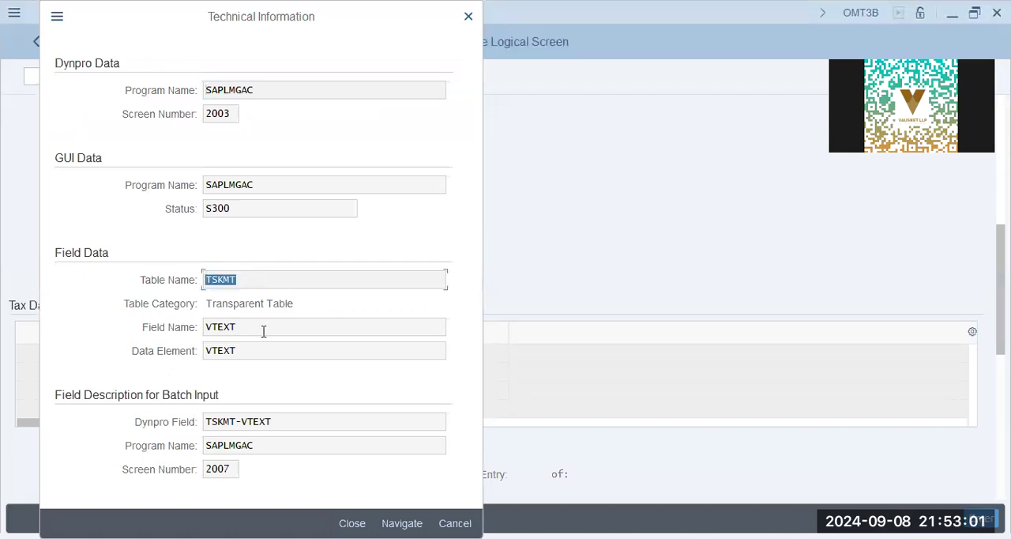
{"action": "left_click_drag", "start_coordinate": [263, 331], "coordinate": [3, 342]}
{"action": "key", "text": "Escape"}
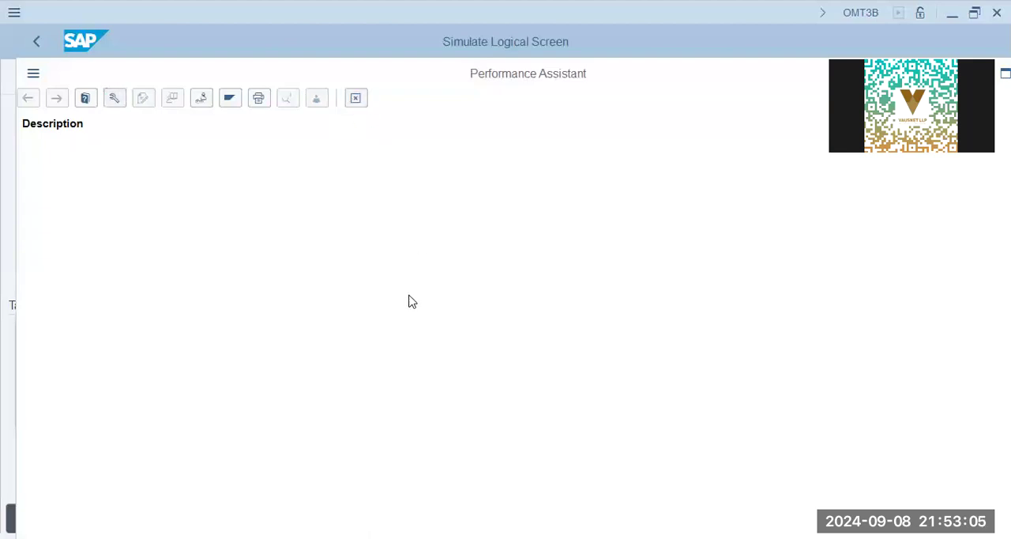
{"action": "key", "text": "Escape"}
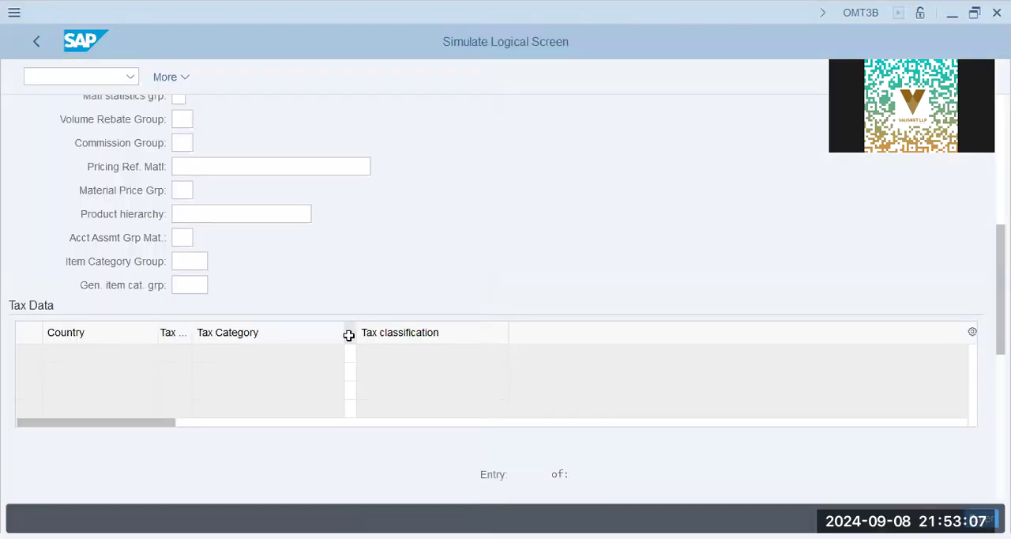
Check the table and field names in the technical information for the tax classification input field in the Tax Data table.
{"action": "left_click", "coordinate": [351, 354]}
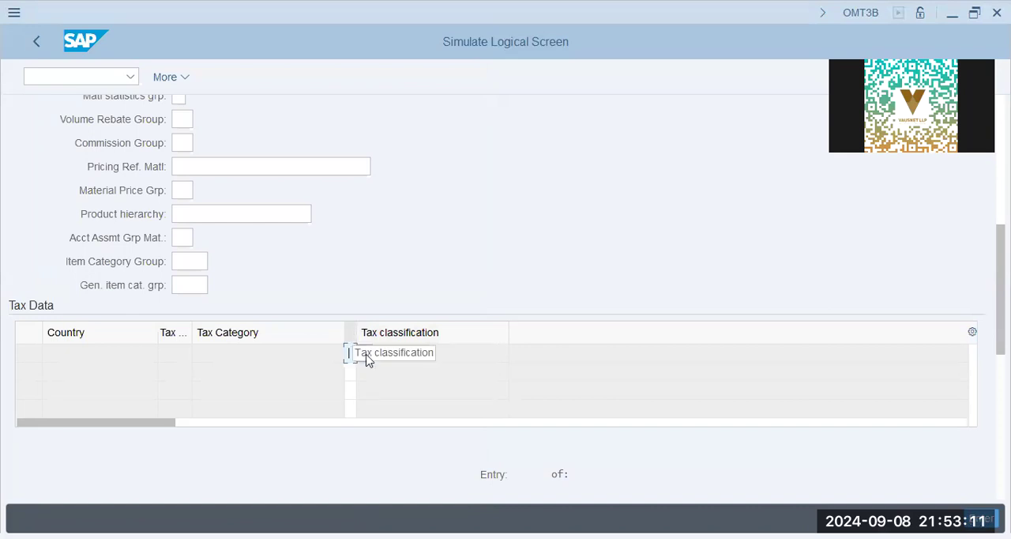
{"action": "left_click", "coordinate": [364, 355]}
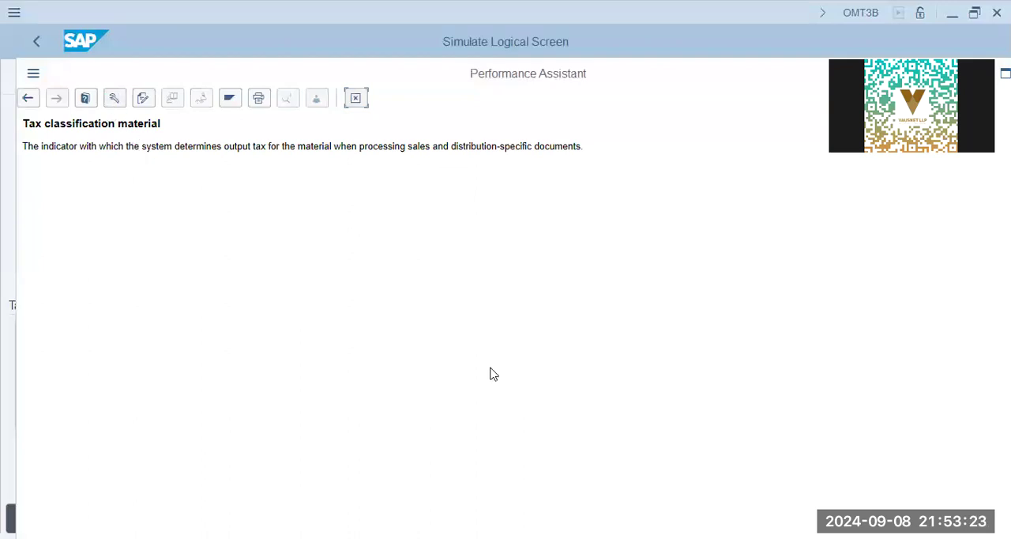
{"action": "left_click", "coordinate": [114, 97]}
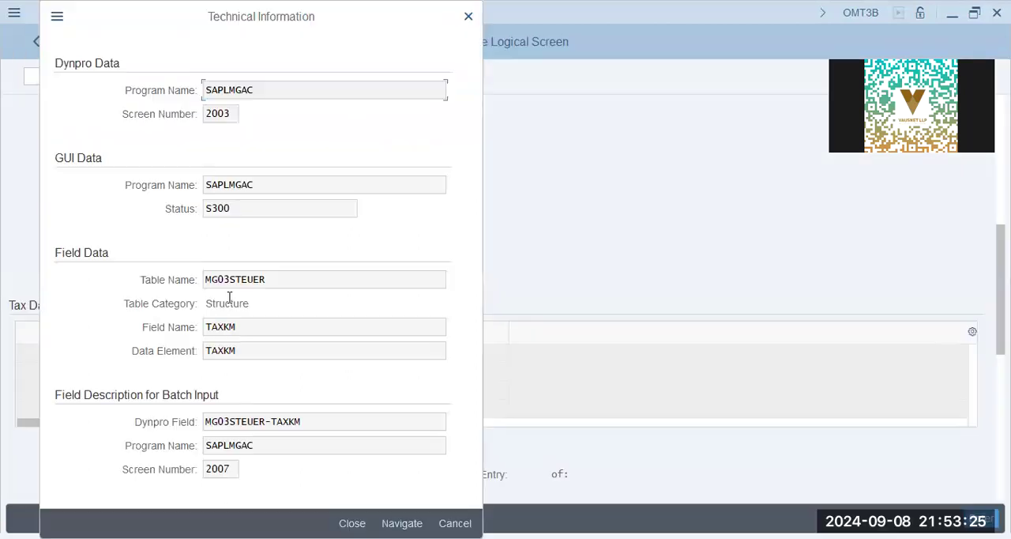
{"action": "left_click_drag", "start_coordinate": [276, 283], "coordinate": [139, 294]}
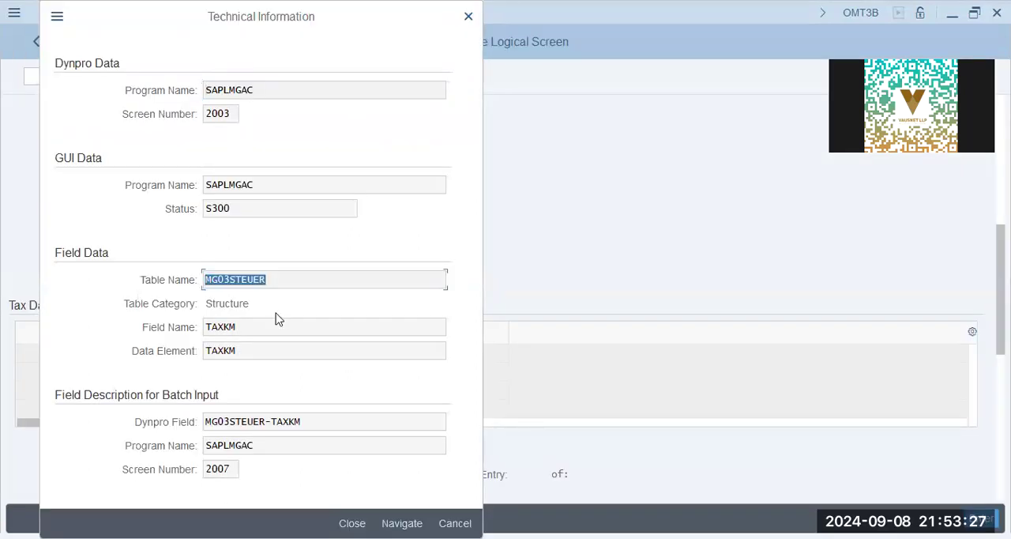
{"action": "left_click_drag", "start_coordinate": [267, 327], "coordinate": [143, 319]}
{"action": "key", "text": "Escape"}
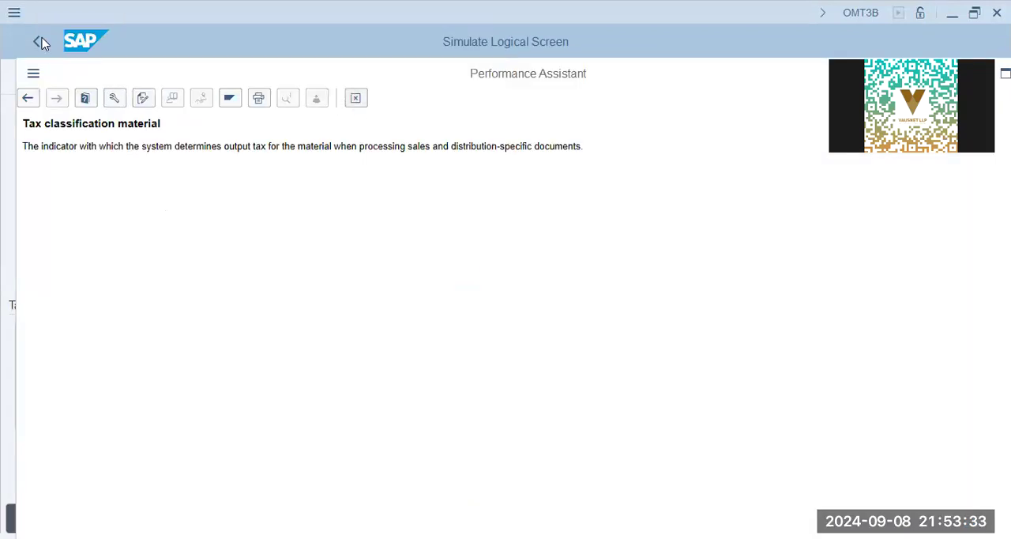
{"action": "key", "text": "Escape"}
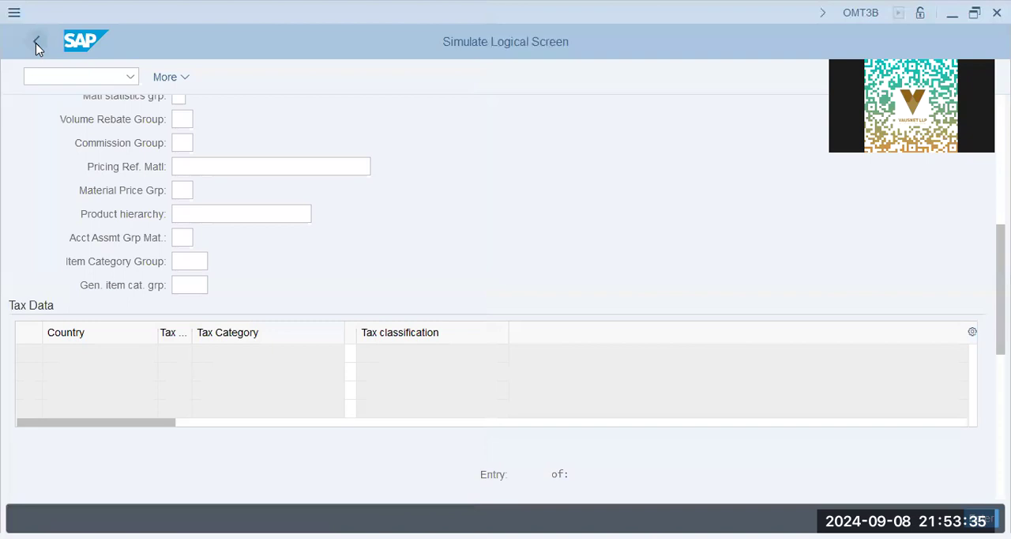
Leave the screen simulation and data screen structure, and open Assign Screen Sequences to User/Material Type/Transaction/Industry Sector.
{"action": "left_click", "coordinate": [35, 43]}
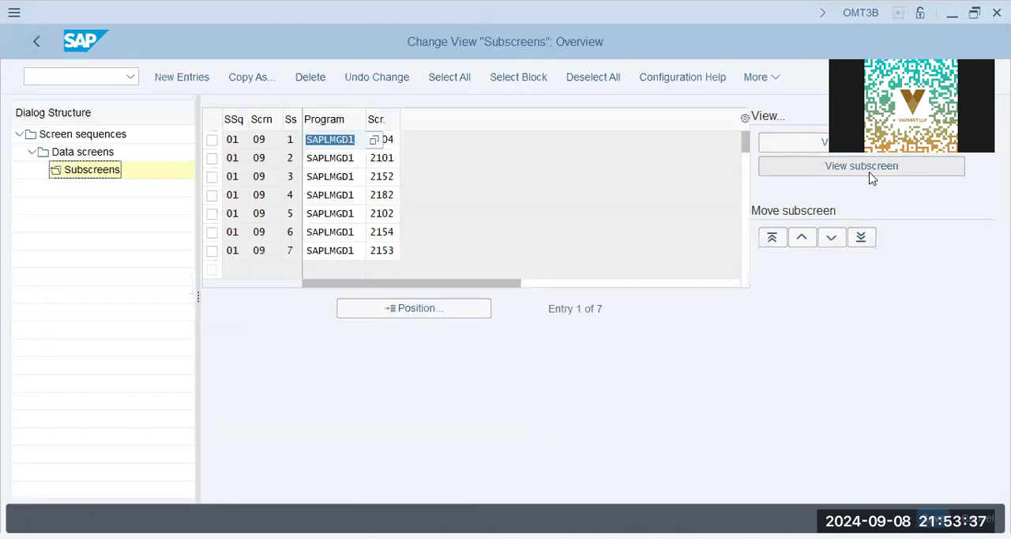
{"action": "key", "text": "Escape"}
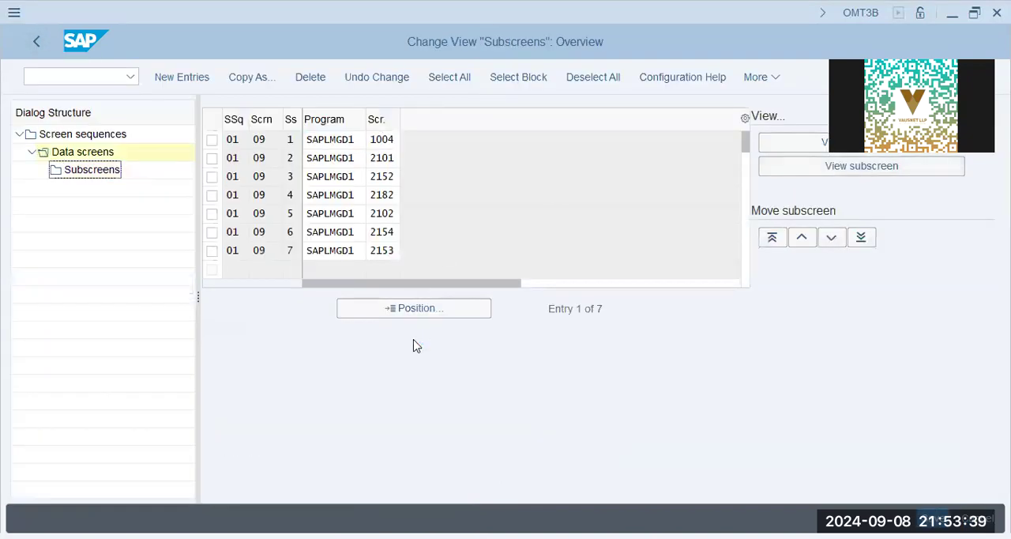
{"action": "left_click", "coordinate": [211, 177]}
{"action": "double_click", "coordinate": [75, 171]}
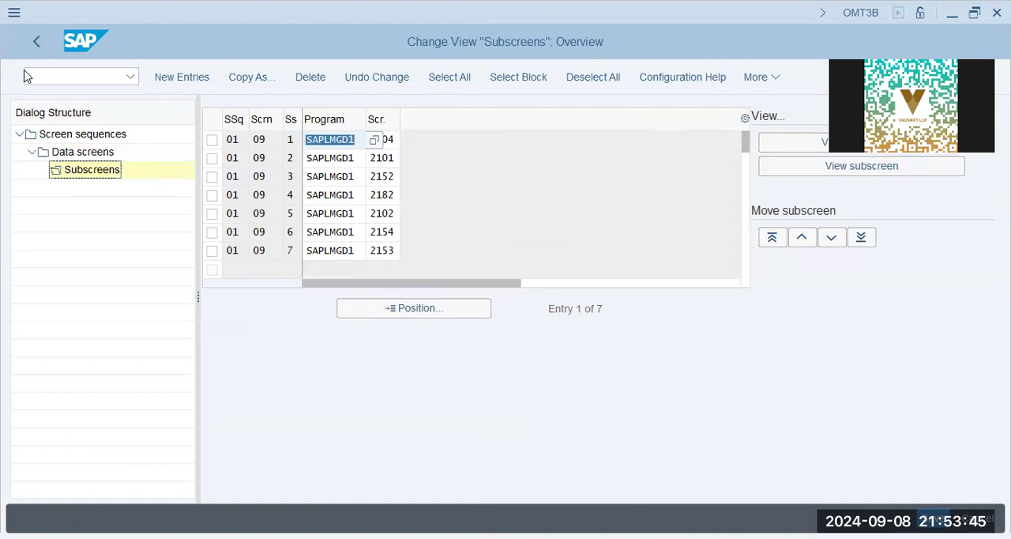
{"action": "left_click", "coordinate": [39, 42]}
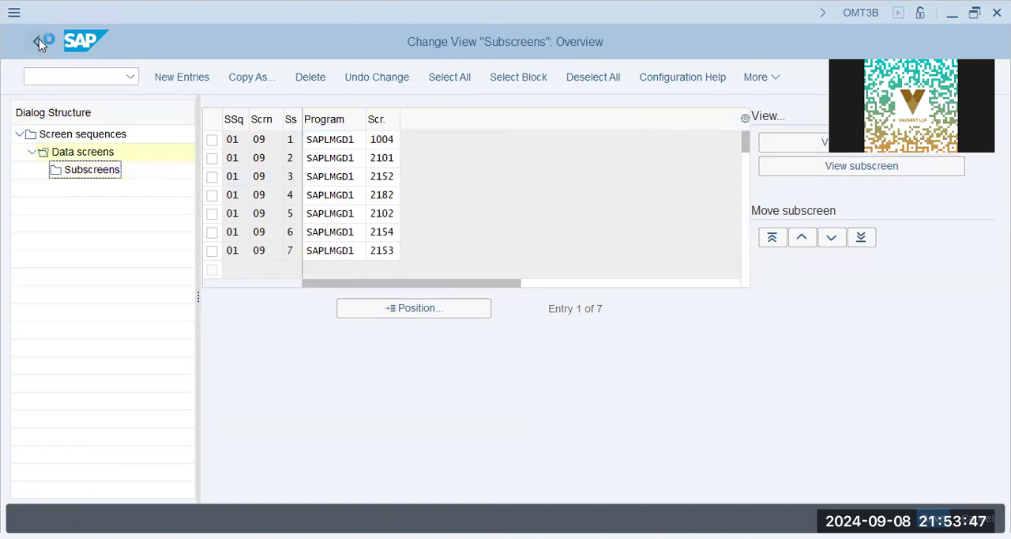
{"action": "left_click", "coordinate": [38, 41]}
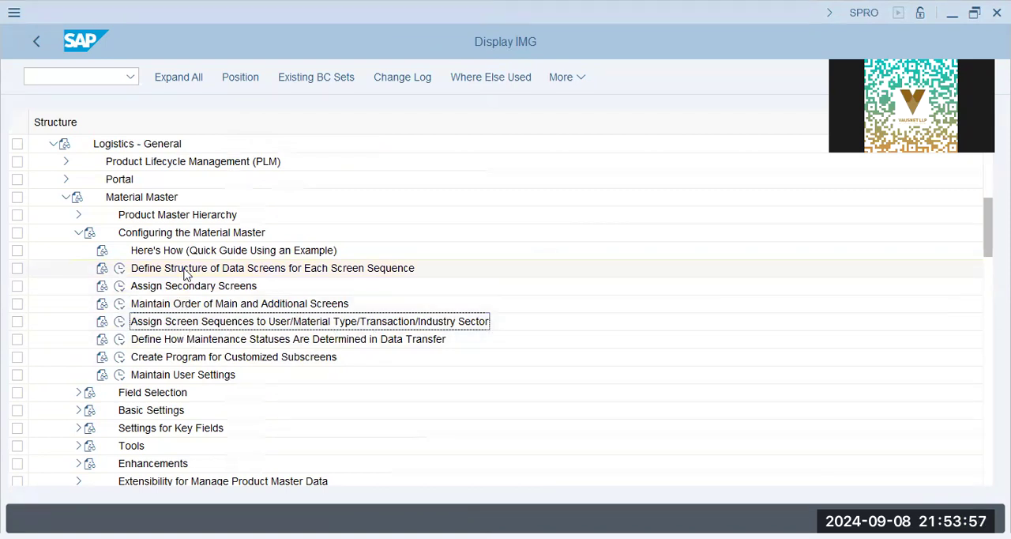
{"action": "left_click", "coordinate": [119, 322]}
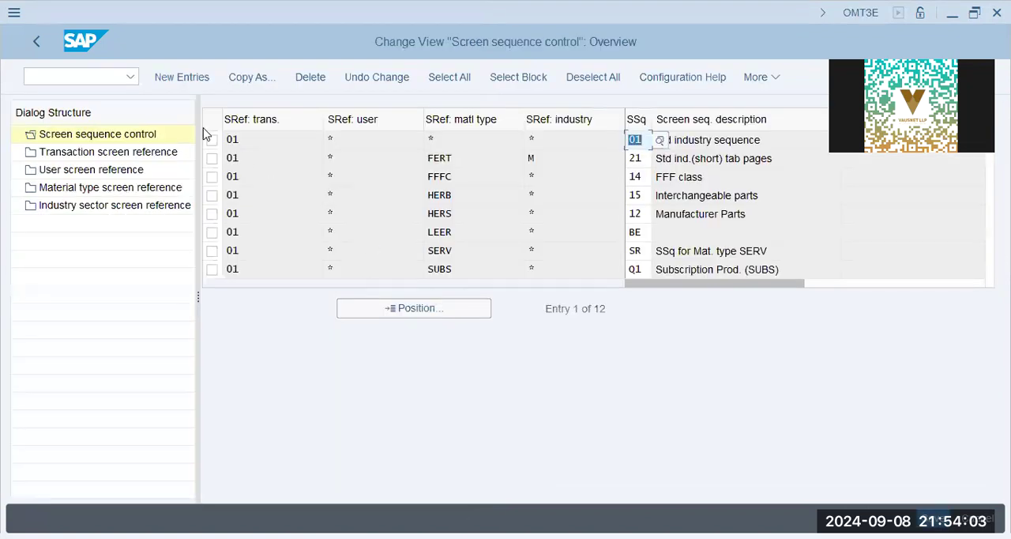
Examine the screen sequence control entry for material type FERT and industry M, including its assigned screen sequence and description.
{"action": "left_click", "coordinate": [472, 166]}
{"action": "left_click", "coordinate": [584, 161]}
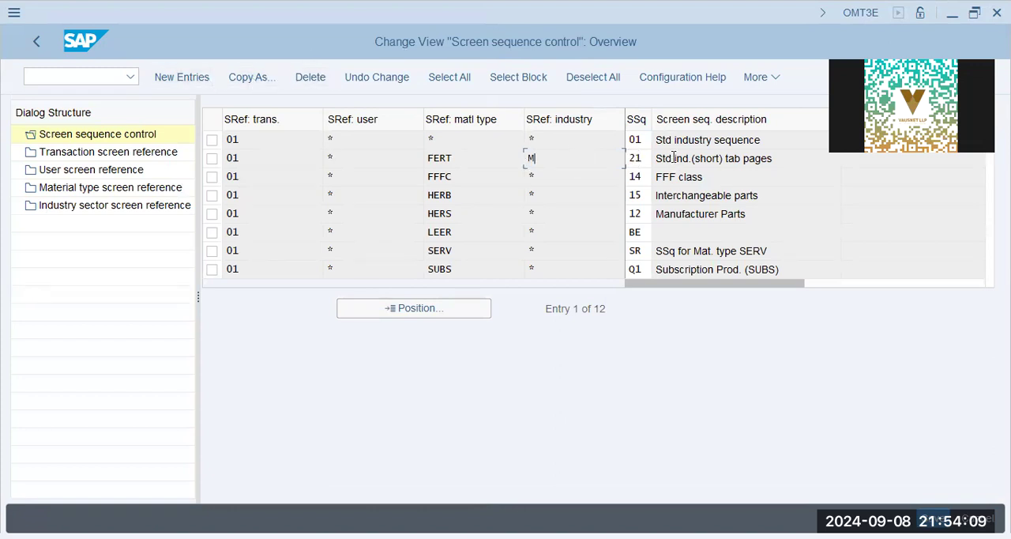
{"action": "left_click", "coordinate": [646, 160]}
{"action": "left_click", "coordinate": [740, 164]}
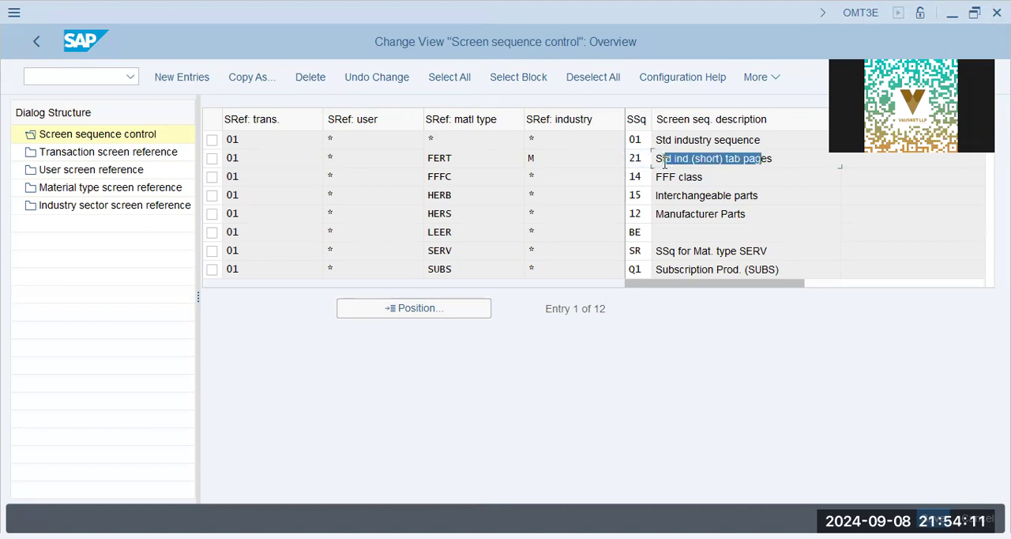
{"action": "left_click", "coordinate": [771, 161]}
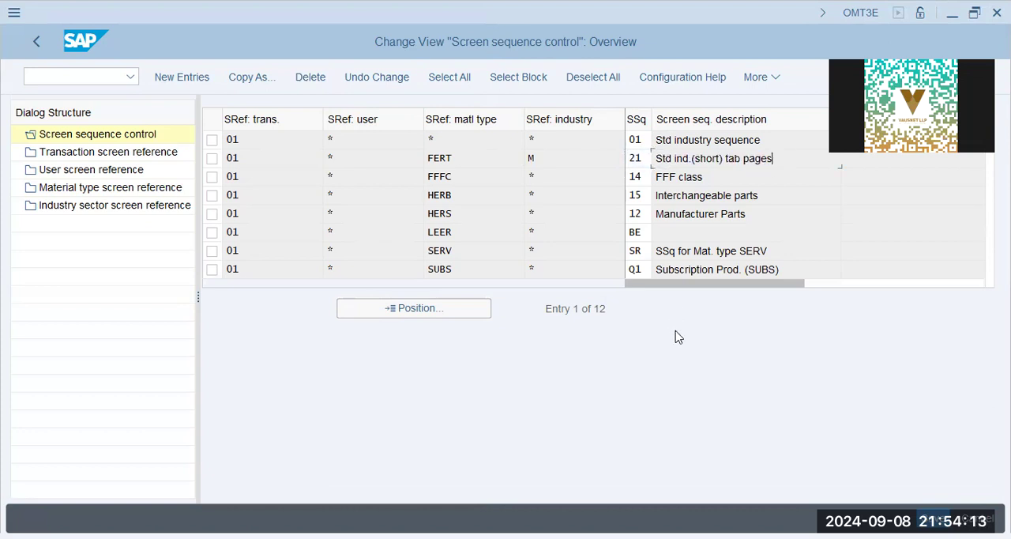
{"action": "left_click", "coordinate": [498, 140]}
{"action": "left_click", "coordinate": [292, 158]}
{"action": "left_click", "coordinate": [761, 158]}
{"action": "left_click_drag", "start_coordinate": [818, 157], "coordinate": [484, 174]}
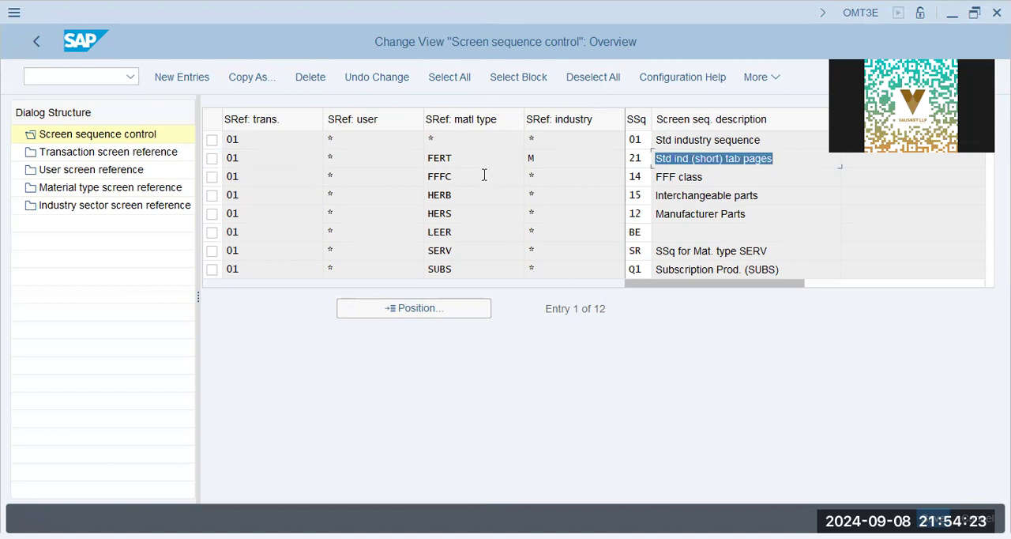
{"action": "left_click", "coordinate": [572, 157]}
{"action": "left_click_drag", "start_coordinate": [502, 163], "coordinate": [463, 167]}
Copy the FERT entry with industry M, set the copy's industry reference to *, and save it in customizing request SA2K902174.
{"action": "left_click", "coordinate": [211, 158]}
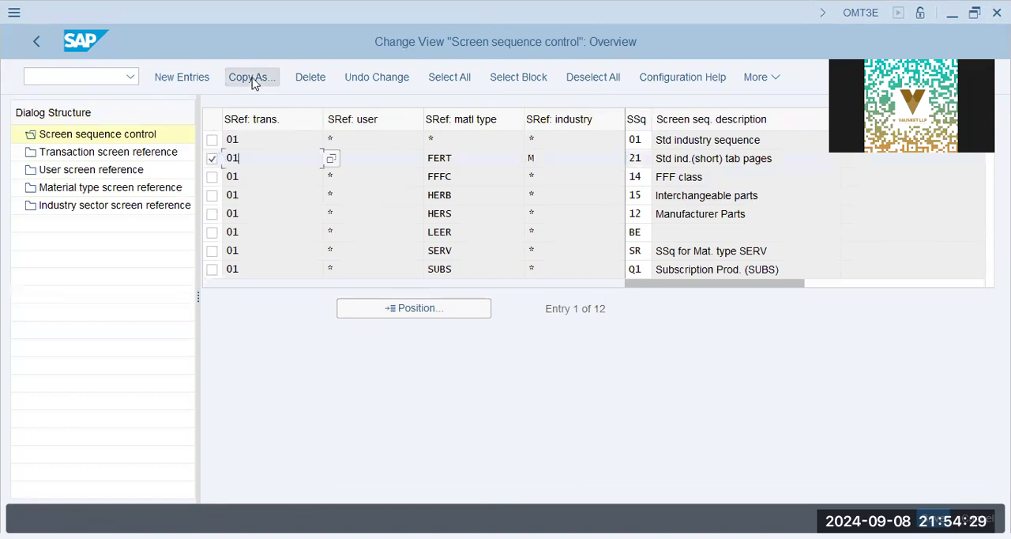
{"action": "left_click", "coordinate": [251, 76]}
{"action": "double_click", "coordinate": [545, 139]}
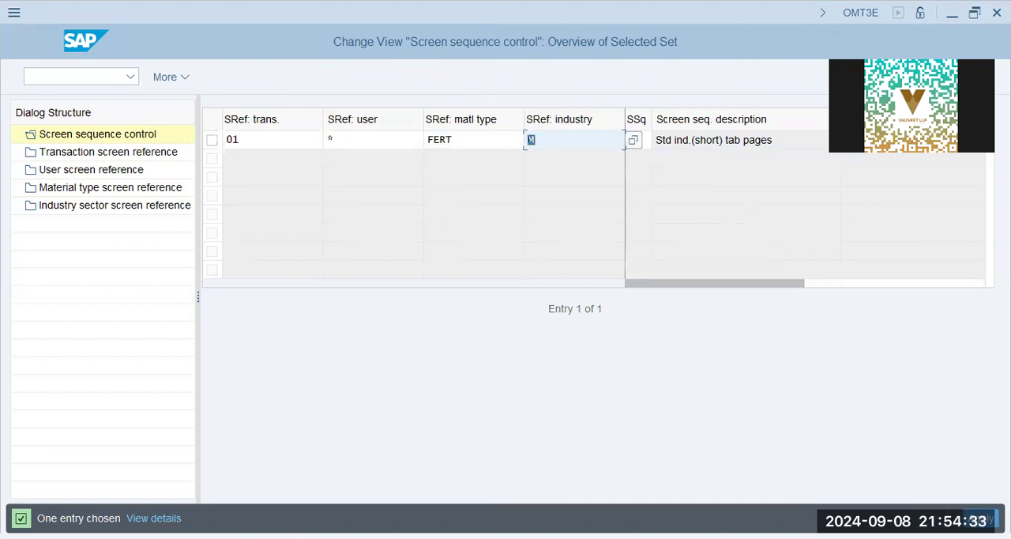
{"action": "type", "text": "*"}
{"action": "key", "text": "Tab"}
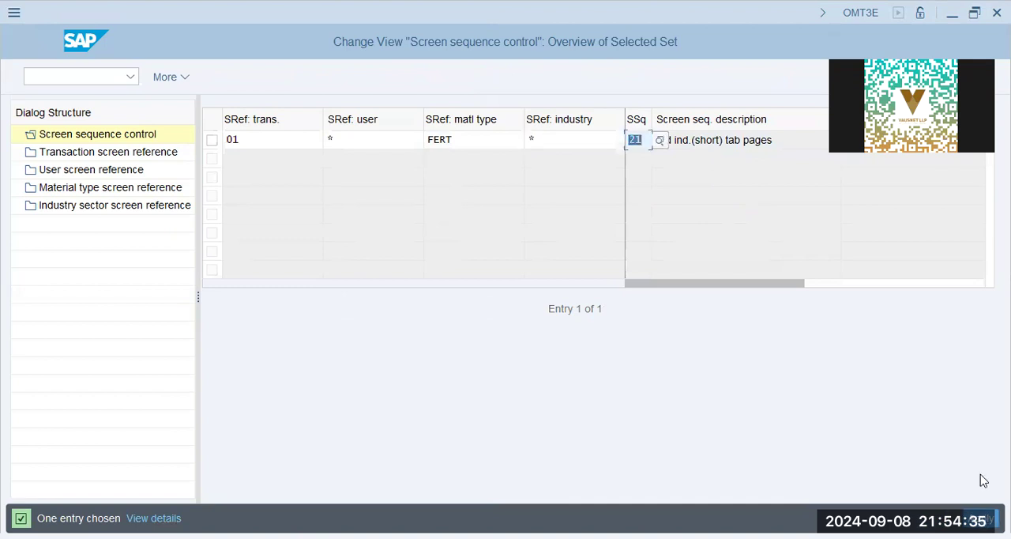
{"action": "left_click", "coordinate": [567, 139]}
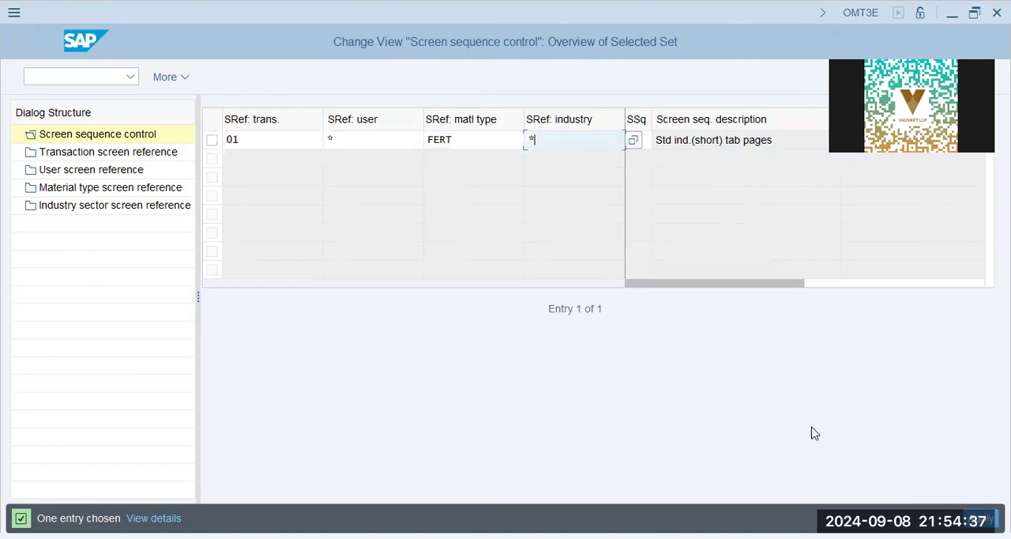
{"action": "key", "text": "Return"}
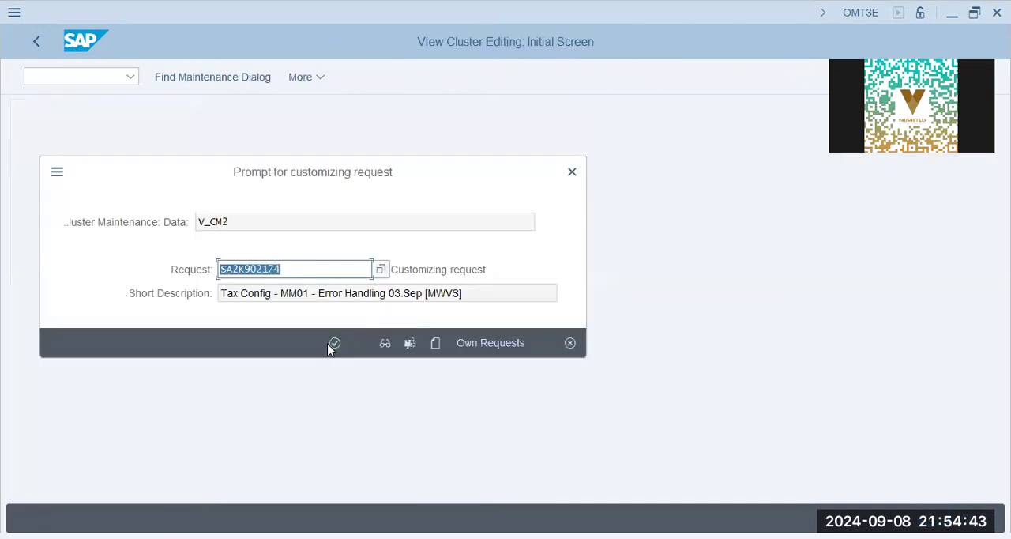
{"action": "left_click", "coordinate": [331, 344]}
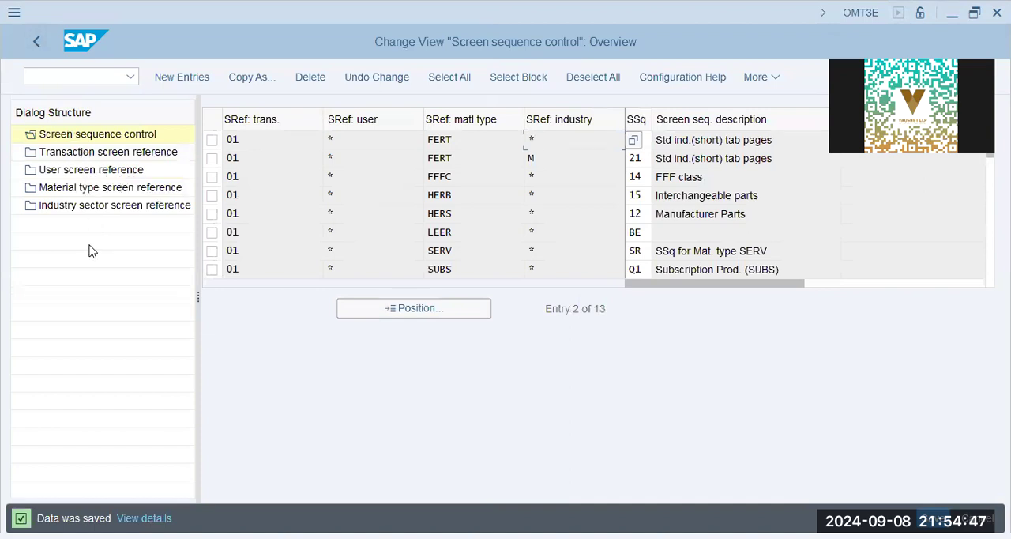
Look up material type FERT in the material type screen references, check its reference, and return to screen sequence control.
{"action": "left_click", "coordinate": [93, 188]}
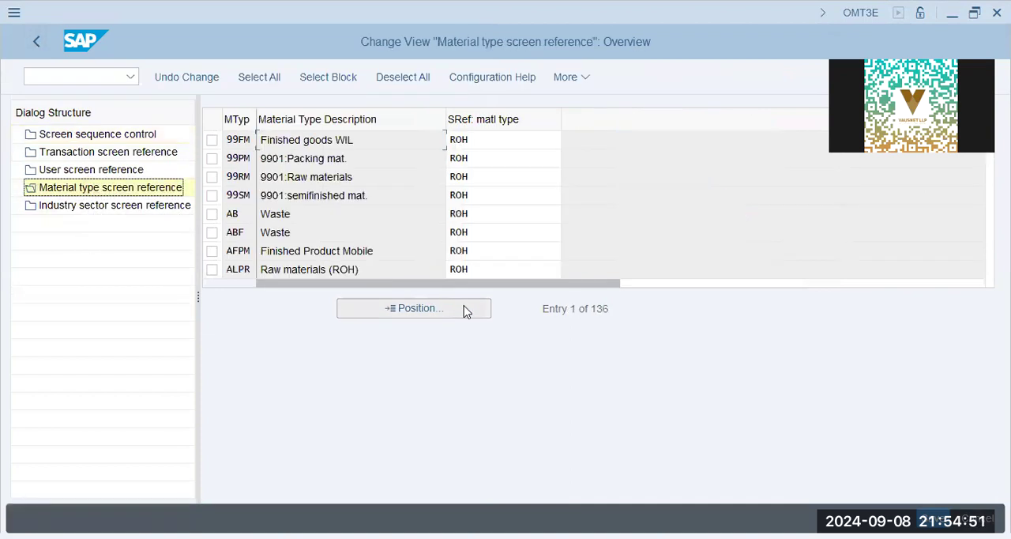
{"action": "left_click", "coordinate": [439, 311]}
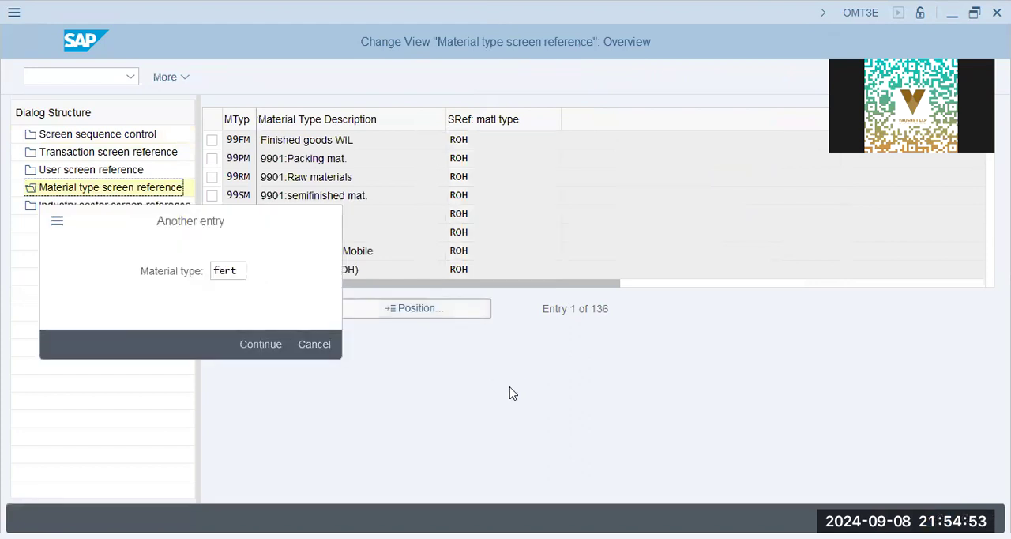
{"action": "left_click", "coordinate": [495, 144]}
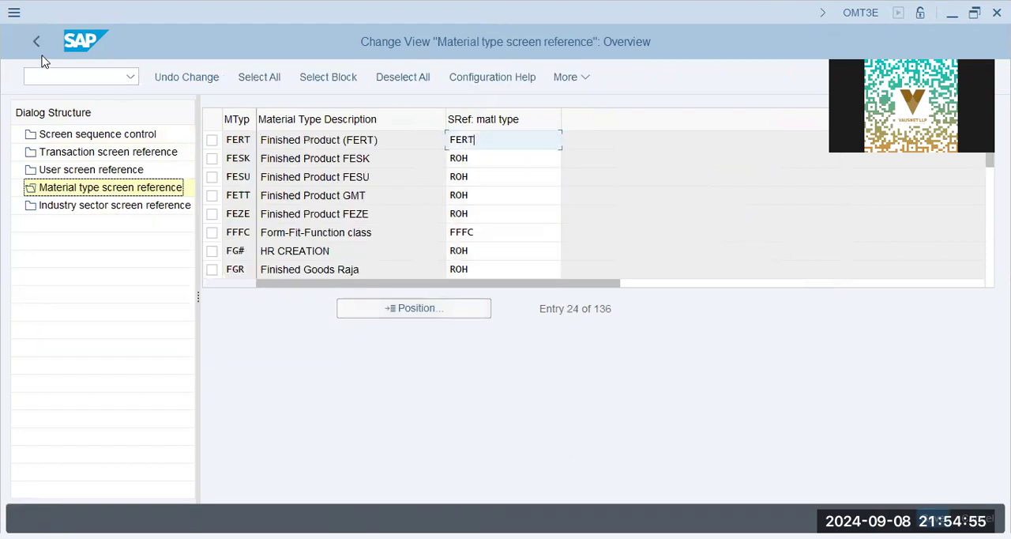
{"action": "left_click", "coordinate": [27, 39]}
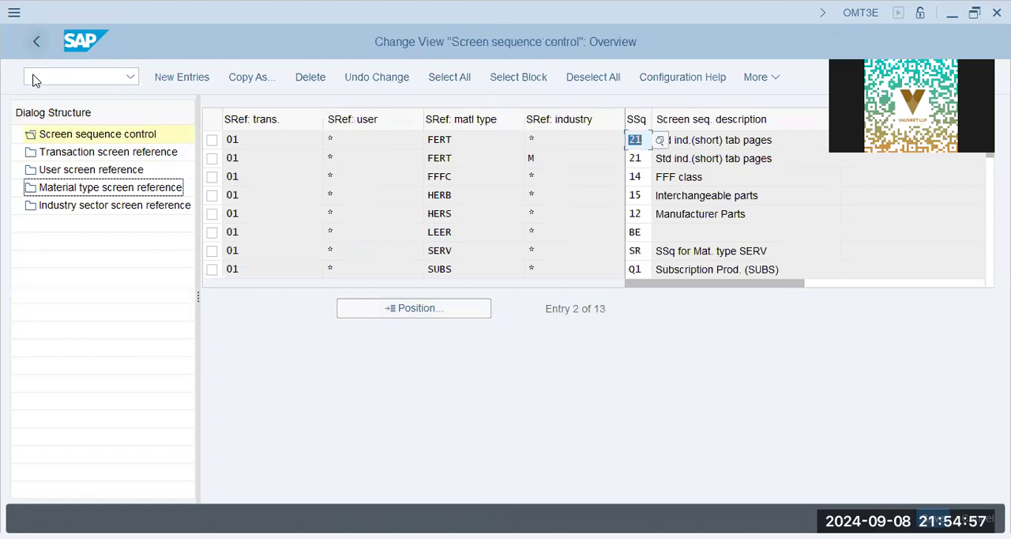
Find Mechanical engineering in the industry sector screen references and check its industry reference.
{"action": "left_click", "coordinate": [85, 213]}
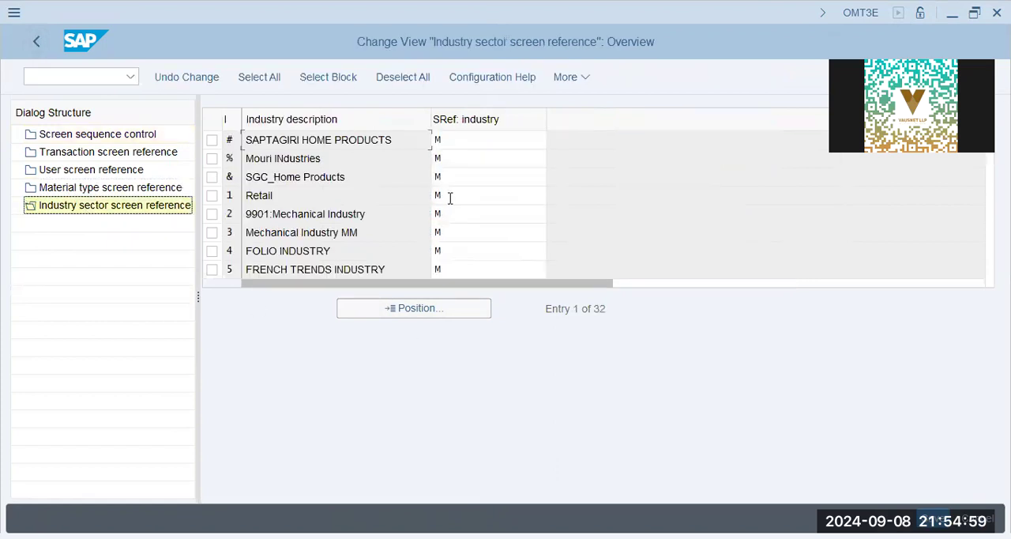
{"action": "left_click", "coordinate": [350, 249]}
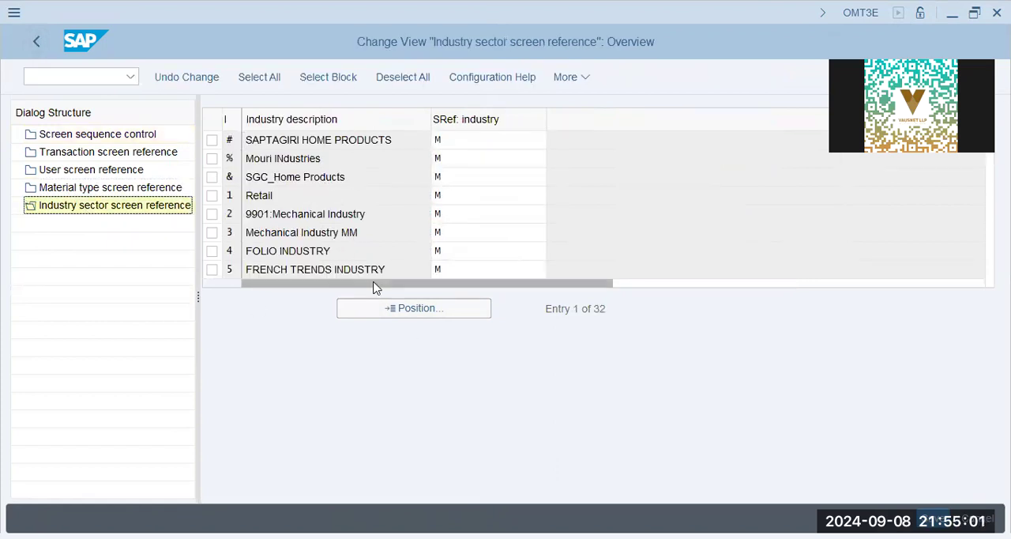
{"action": "scroll", "coordinate": [368, 237], "scroll_direction": "down", "scroll_amount": 3}
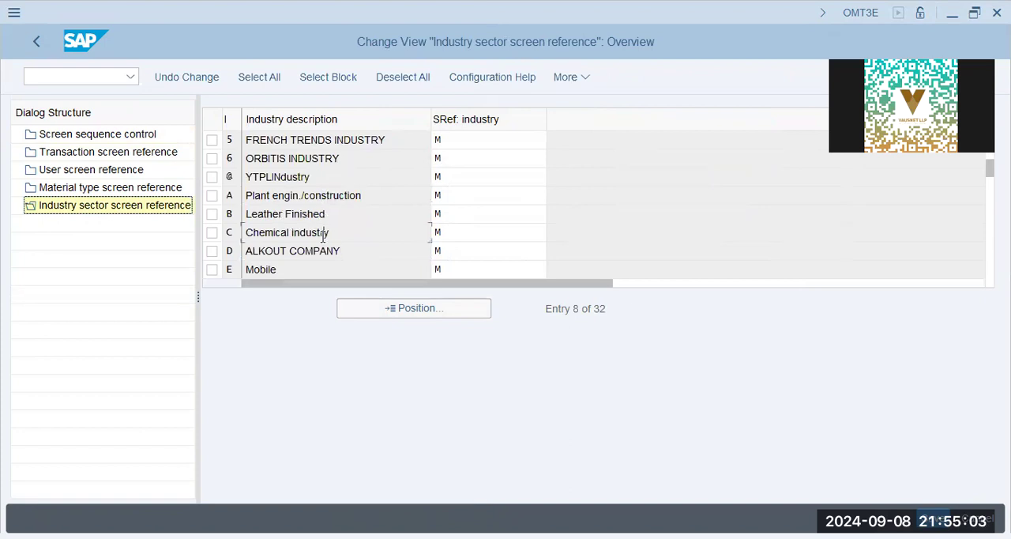
{"action": "scroll", "coordinate": [323, 235], "scroll_direction": "down", "scroll_amount": 3}
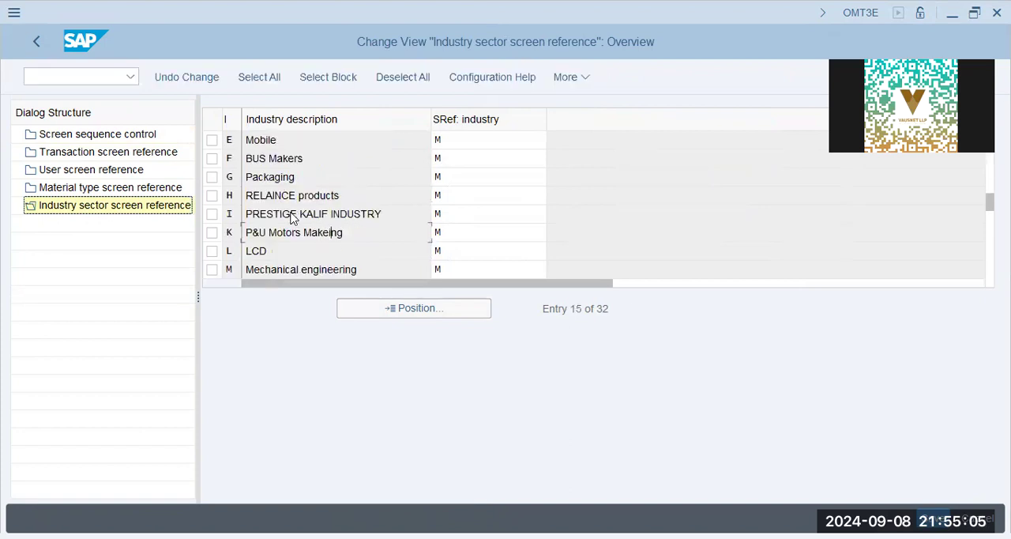
{"action": "left_click", "coordinate": [472, 268]}
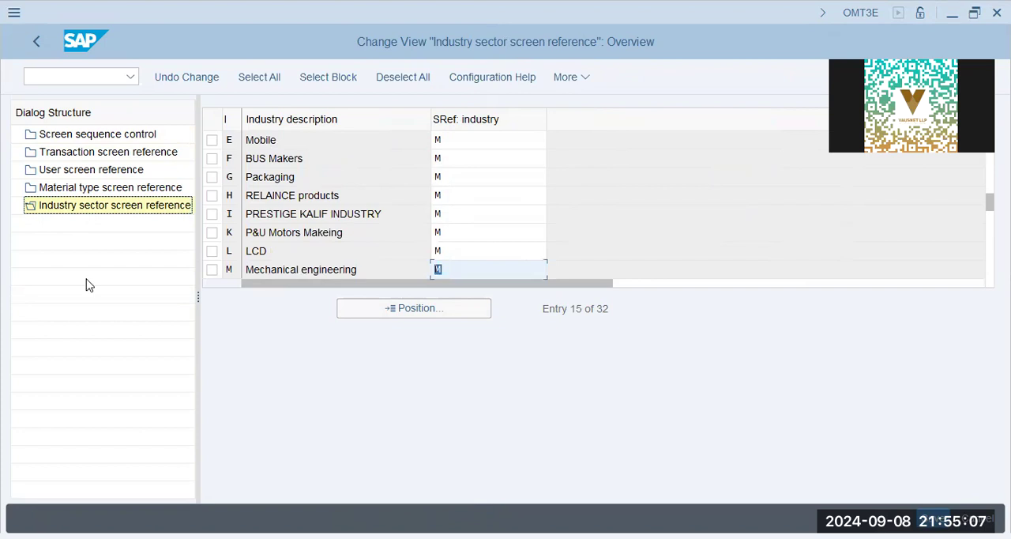
Leave the screen sequence customizing, open Maintain User Settings, and check the users' industry sector and organizational level entries.
{"action": "left_click", "coordinate": [40, 40]}
{"action": "left_click", "coordinate": [39, 40]}
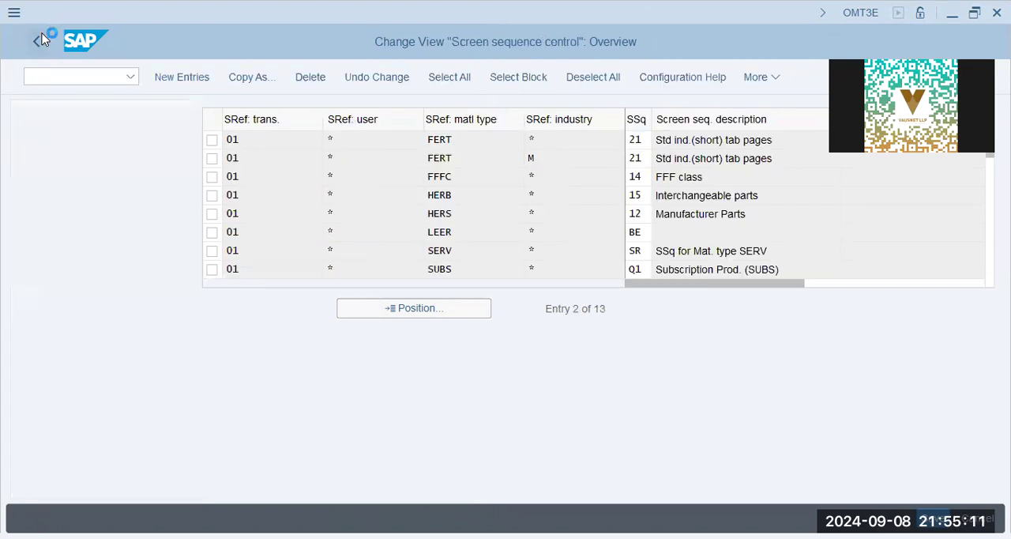
{"action": "left_click", "coordinate": [163, 340]}
{"action": "key", "text": "Down"}
{"action": "key", "text": "Down"}
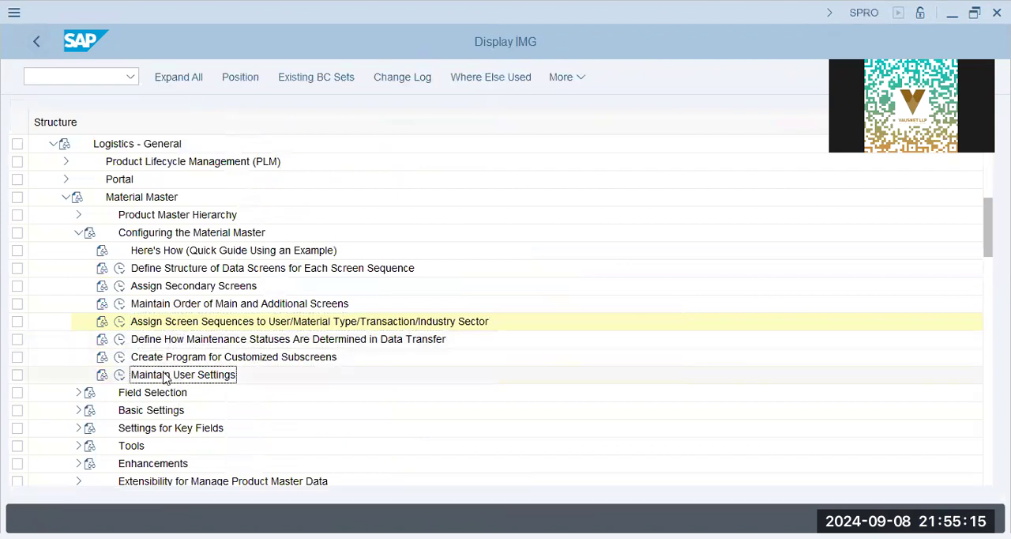
{"action": "left_click", "coordinate": [119, 374]}
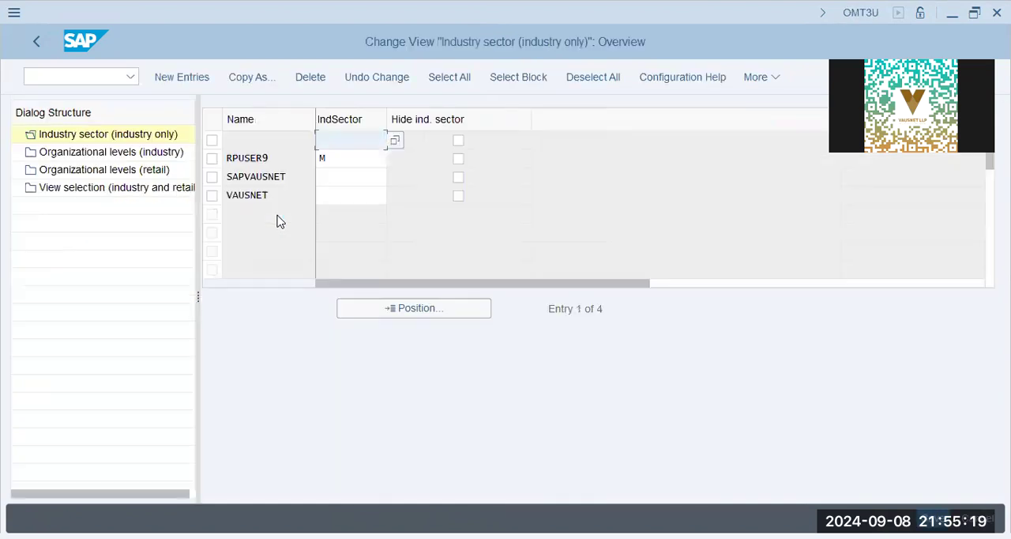
{"action": "left_click", "coordinate": [323, 178]}
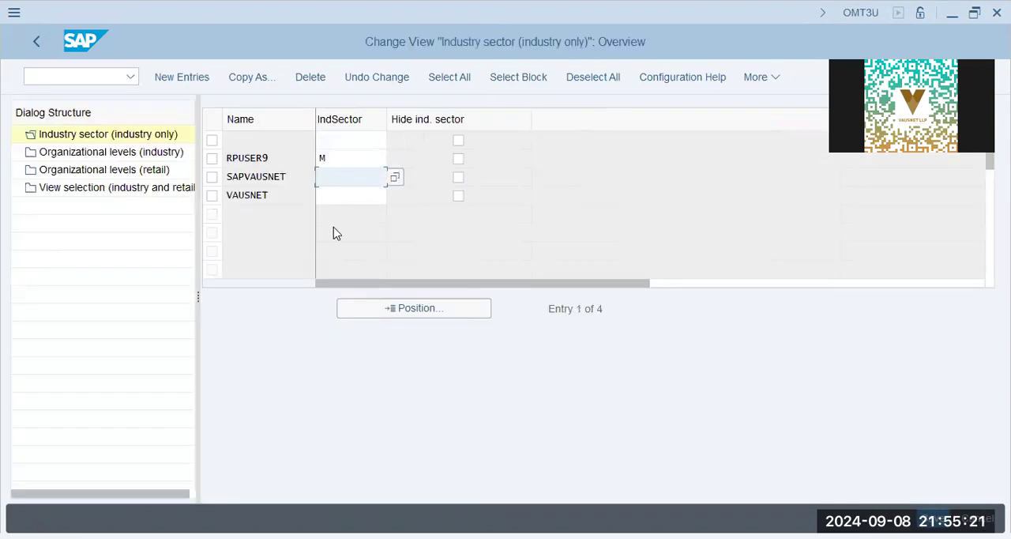
{"action": "left_click", "coordinate": [105, 151]}
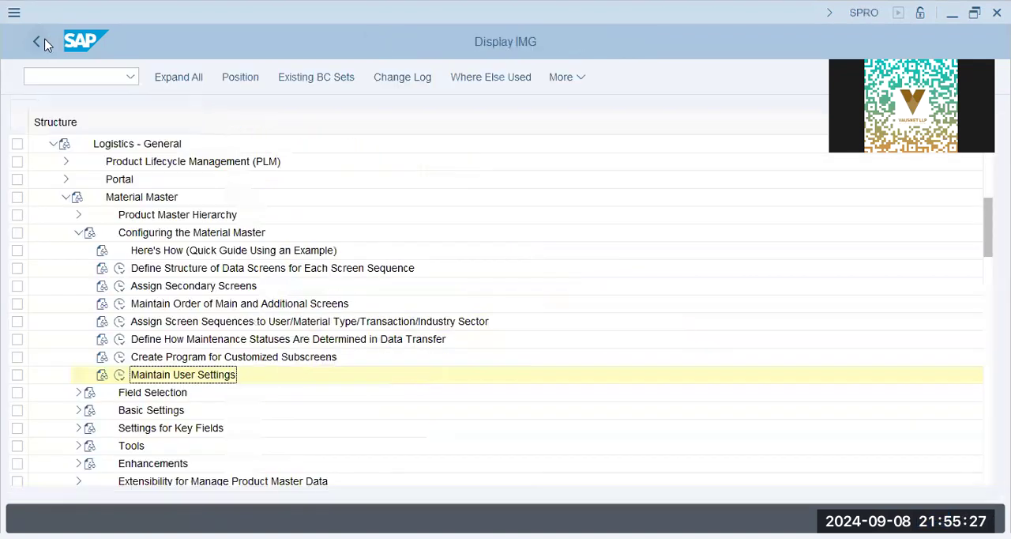
Open the assignment of fields to field selection groups under Field Selection and find field MG03STEUER-TAXKM.
{"action": "left_click", "coordinate": [78, 232]}
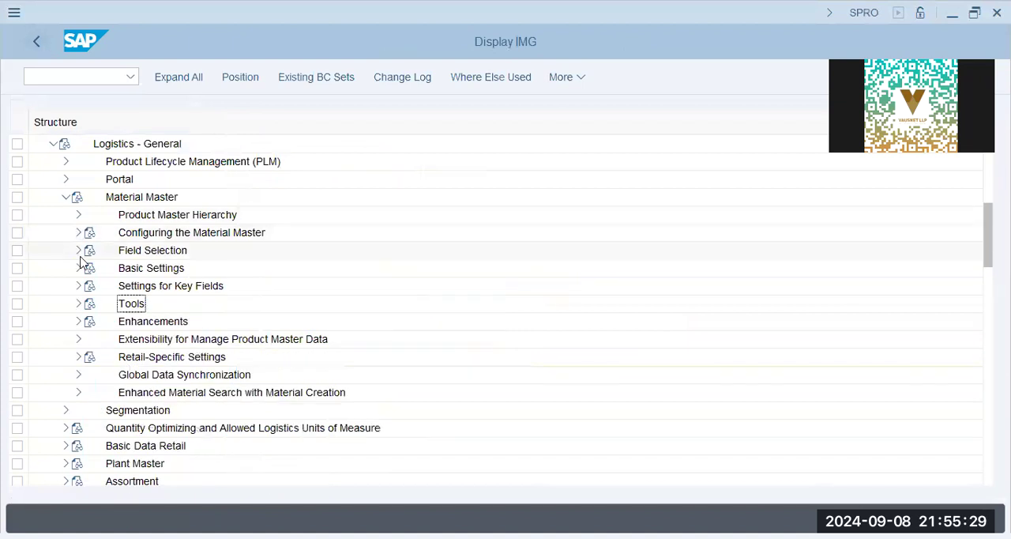
{"action": "left_click", "coordinate": [78, 249]}
{"action": "left_click", "coordinate": [162, 267]}
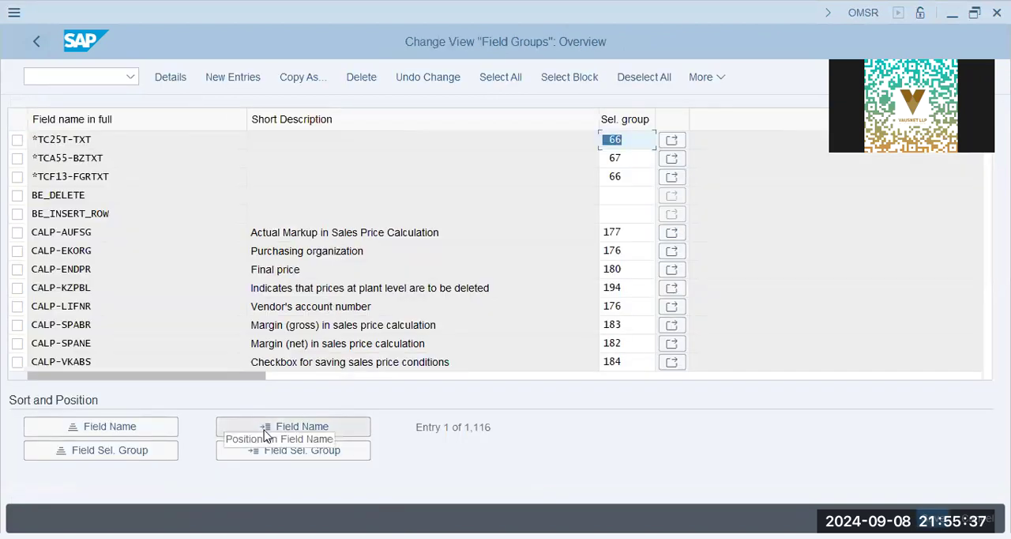
{"action": "left_click", "coordinate": [266, 432]}
{"action": "type", "text": "mg03steue"}
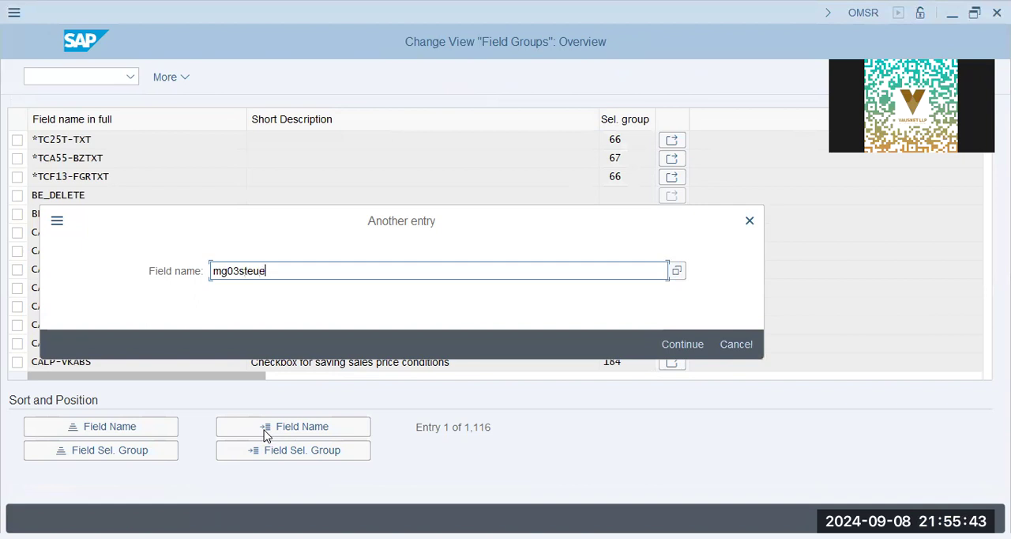
{"action": "type", "text": "r-taxkm"}
{"action": "key", "text": "Return"}
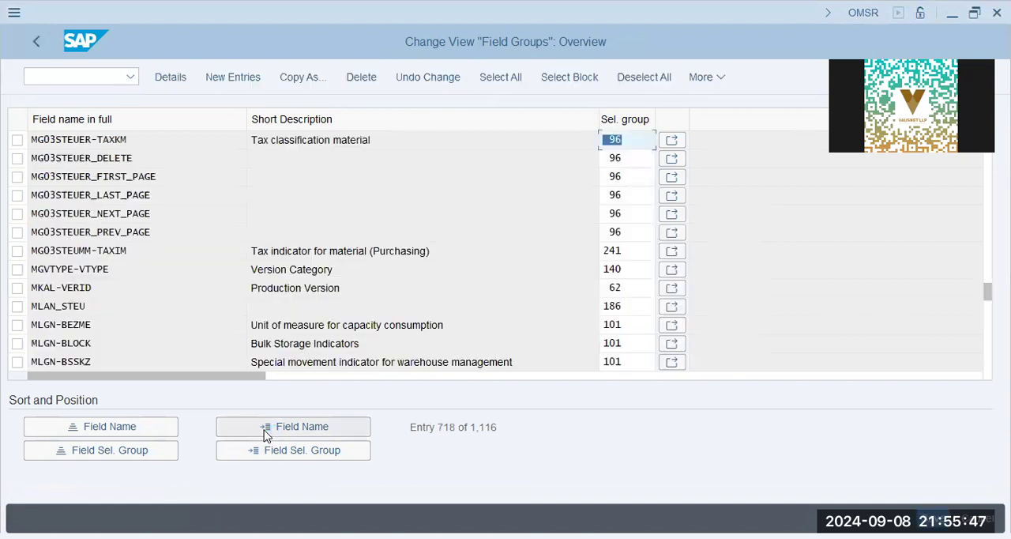
Examine the selection groups and descriptions of the MG03STEUER fields and the purchasing tax indicator MG03STEUMM-TAXIM.
{"action": "left_click", "coordinate": [633, 141]}
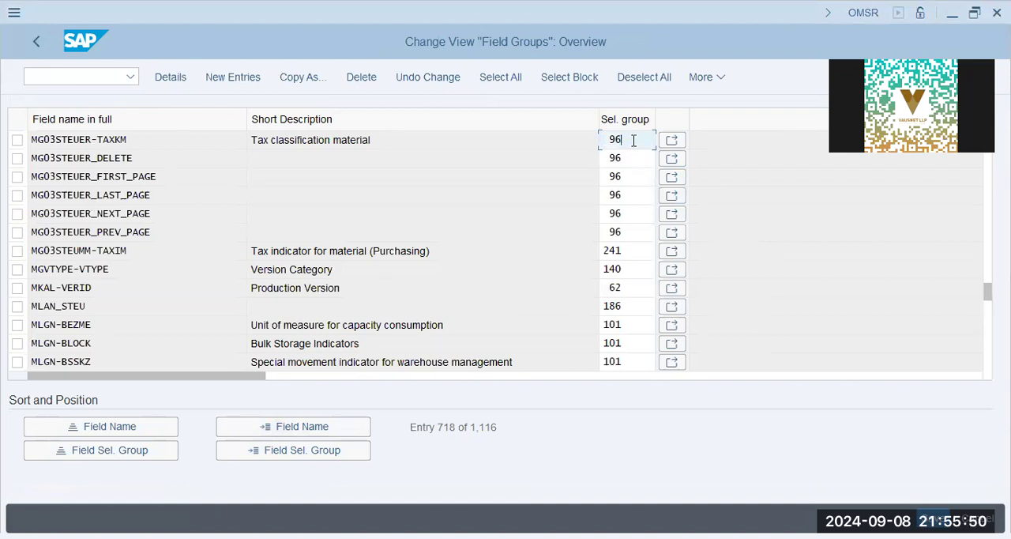
{"action": "left_click", "coordinate": [183, 135]}
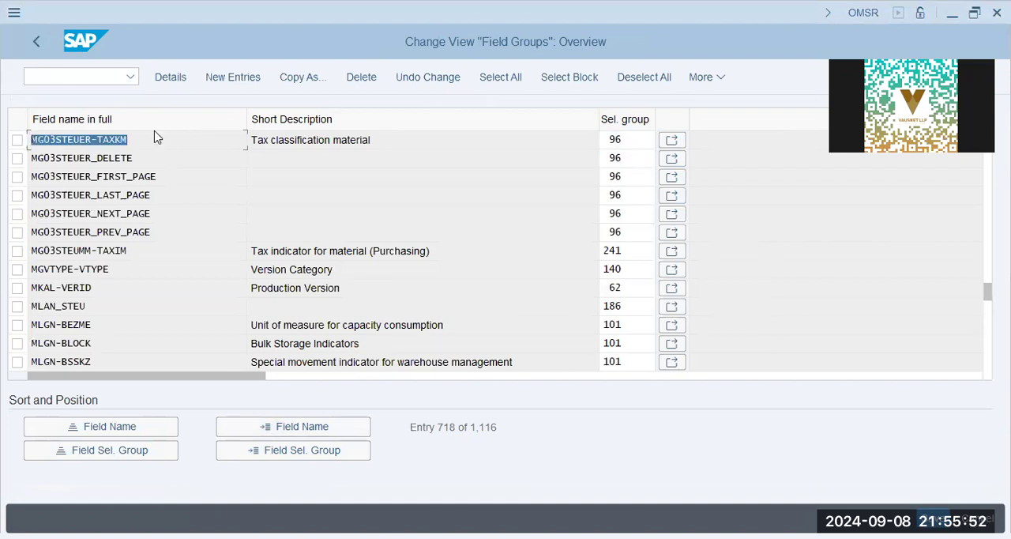
{"action": "left_click", "coordinate": [372, 140]}
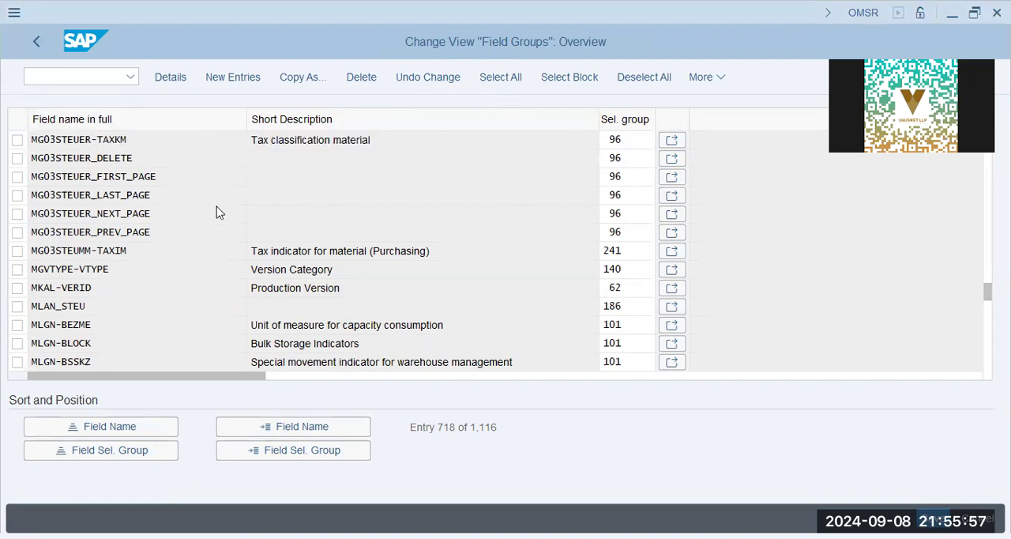
{"action": "scroll", "coordinate": [217, 207], "scroll_direction": "up", "scroll_amount": 3}
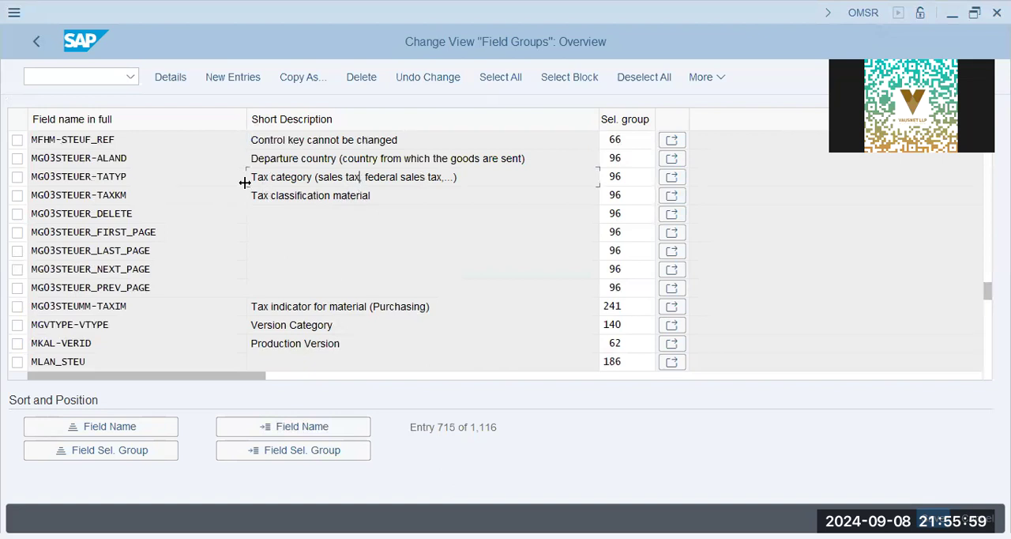
{"action": "left_click", "coordinate": [180, 176]}
{"action": "left_click", "coordinate": [154, 195]}
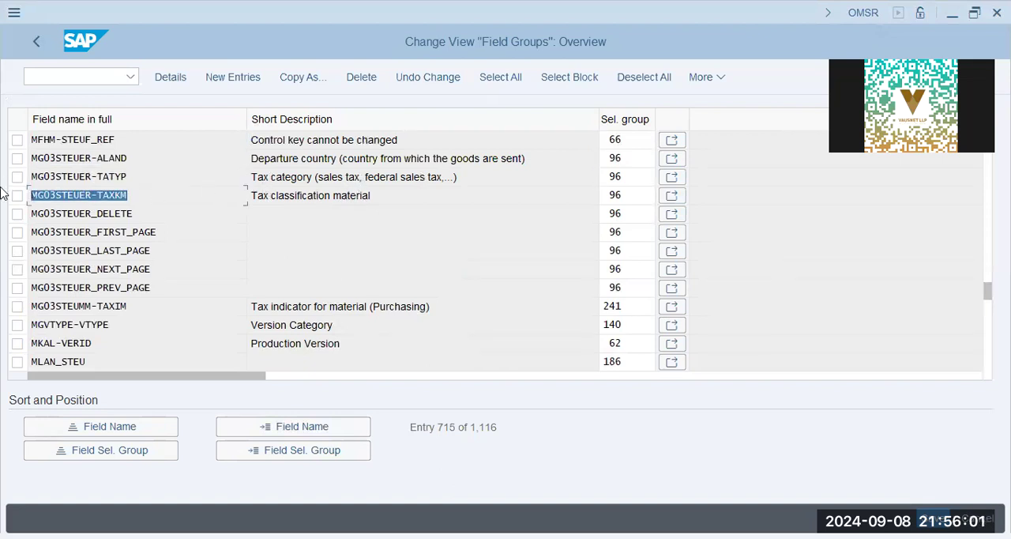
{"action": "left_click", "coordinate": [493, 177]}
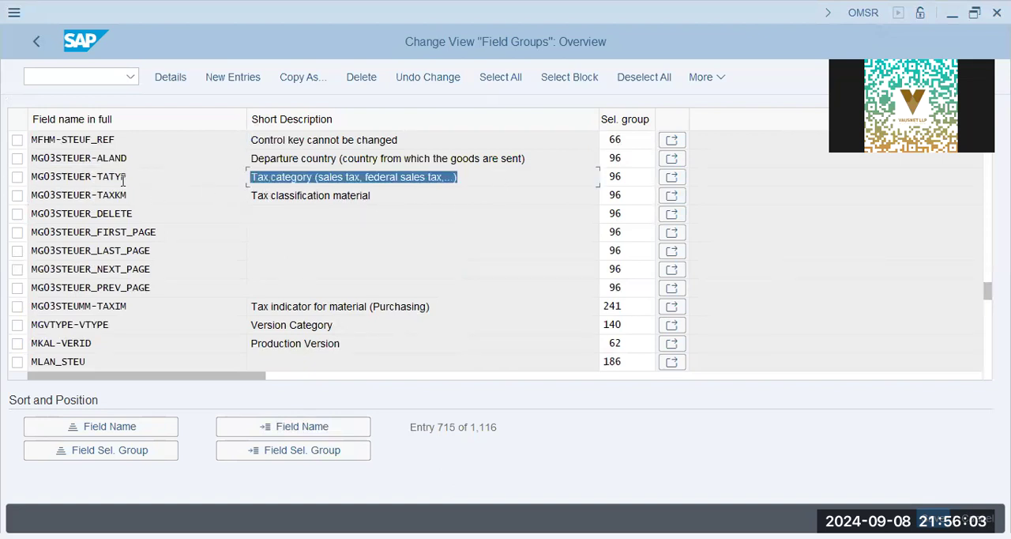
{"action": "left_click", "coordinate": [527, 157]}
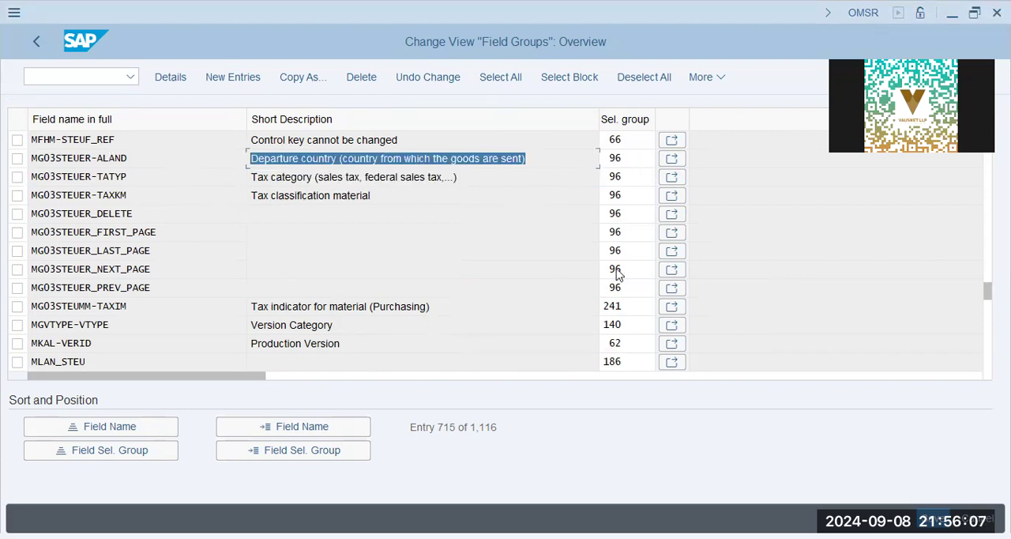
{"action": "left_click", "coordinate": [155, 269]}
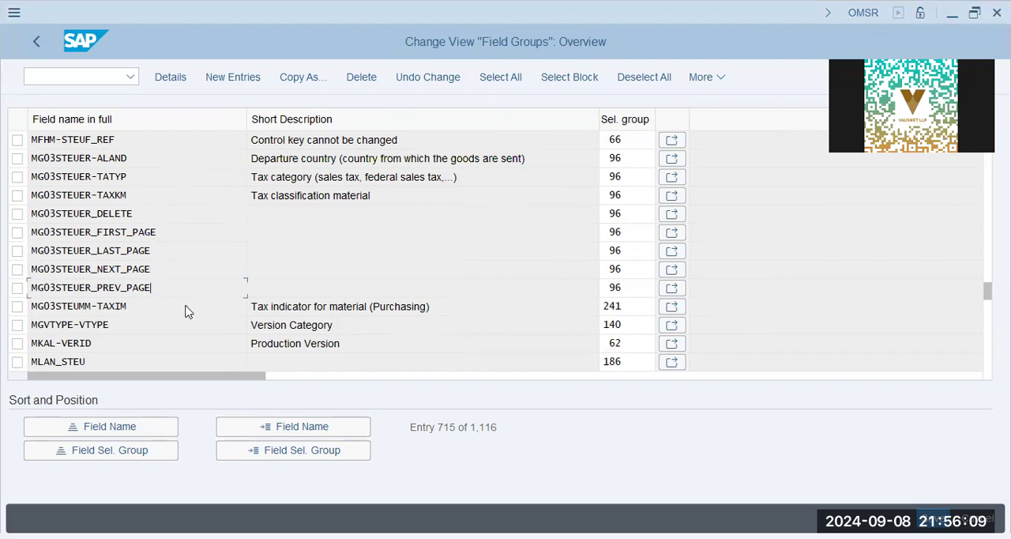
{"action": "left_click", "coordinate": [411, 308]}
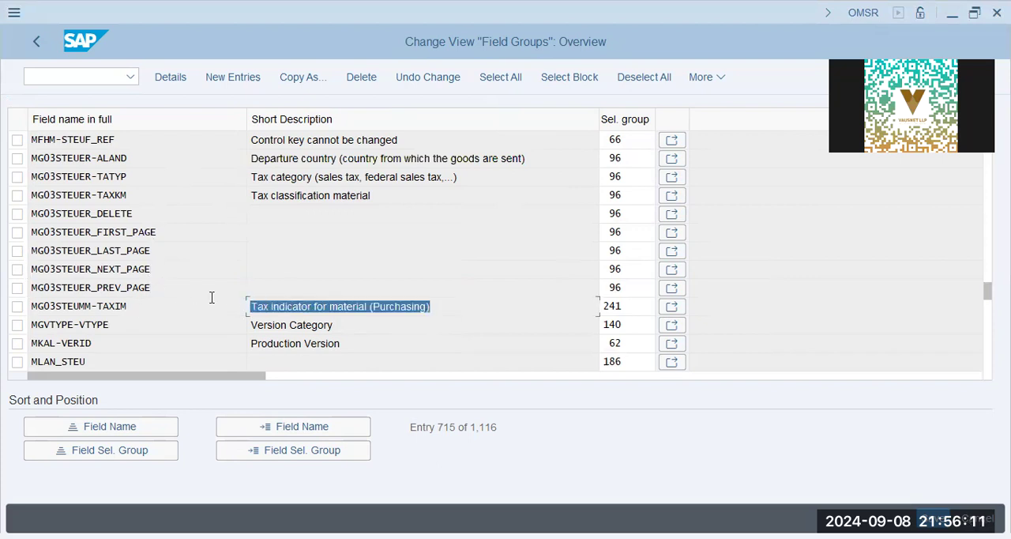
{"action": "left_click", "coordinate": [463, 312]}
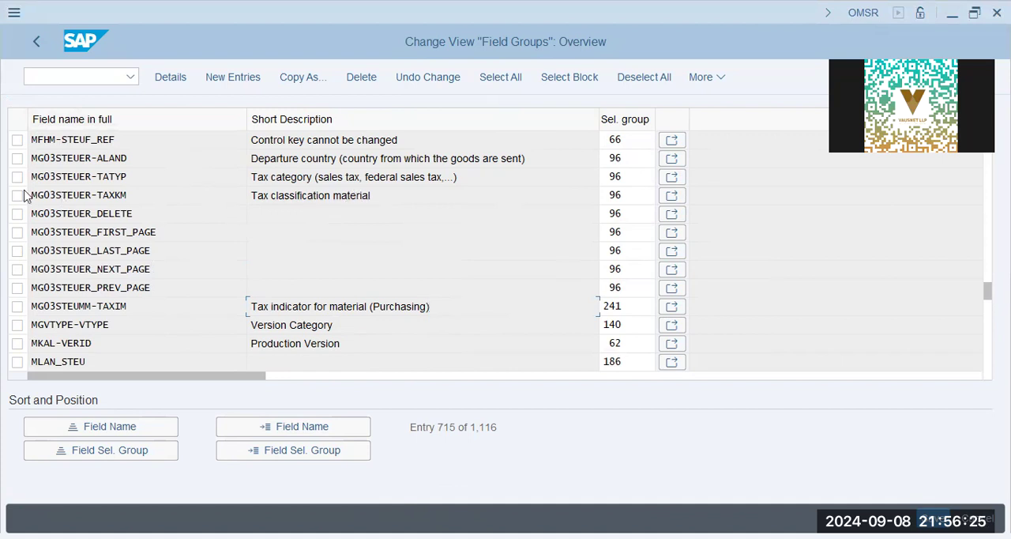
Copy the rows from MG03STEUER-TAXKM to MG03STEUMM-TAXIM with descriptions and selection groups into a Notepad note, and return to SAP.
{"action": "left_click_drag", "start_coordinate": [631, 197], "coordinate": [635, 305]}
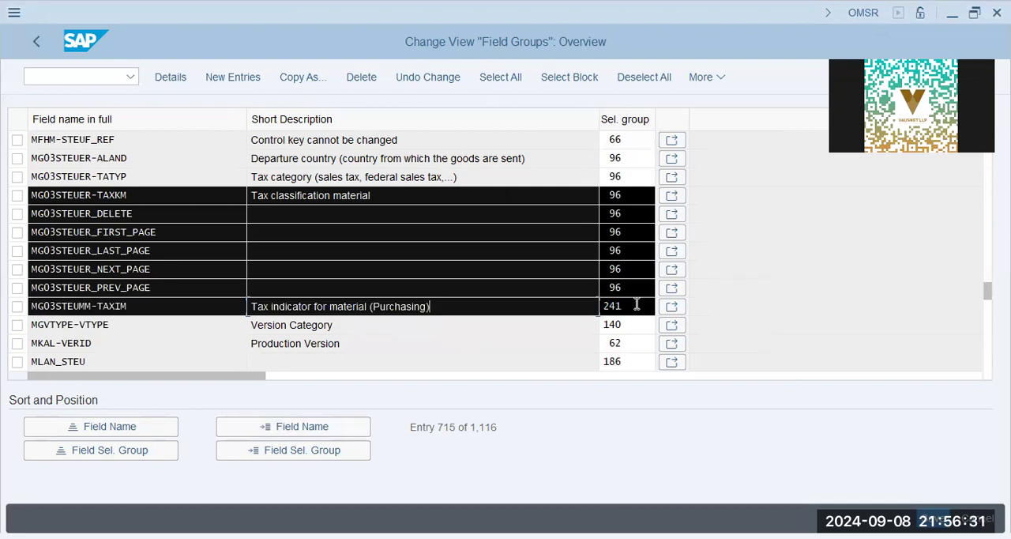
{"action": "left_click", "coordinate": [636, 302]}
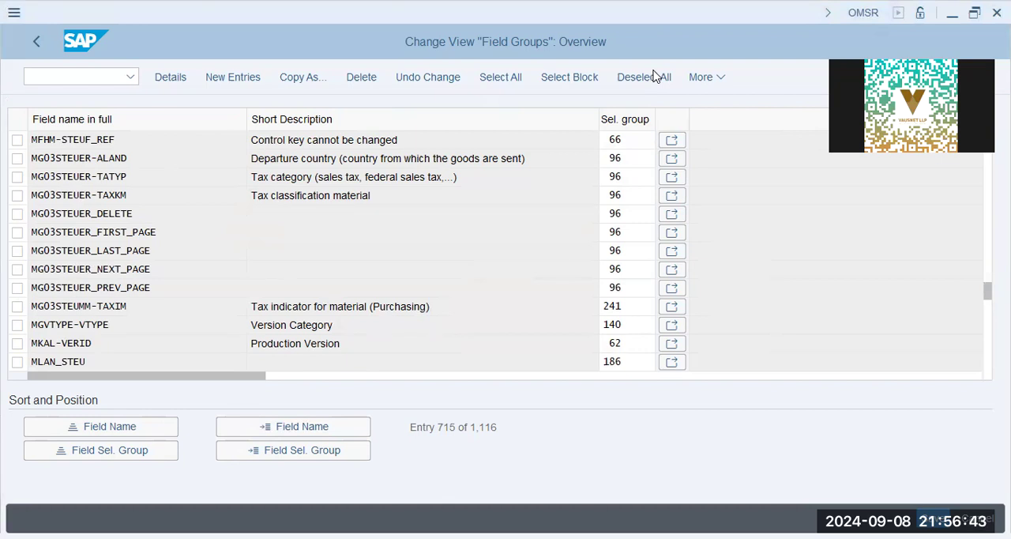
{"action": "key", "text": "alt+Tab"}
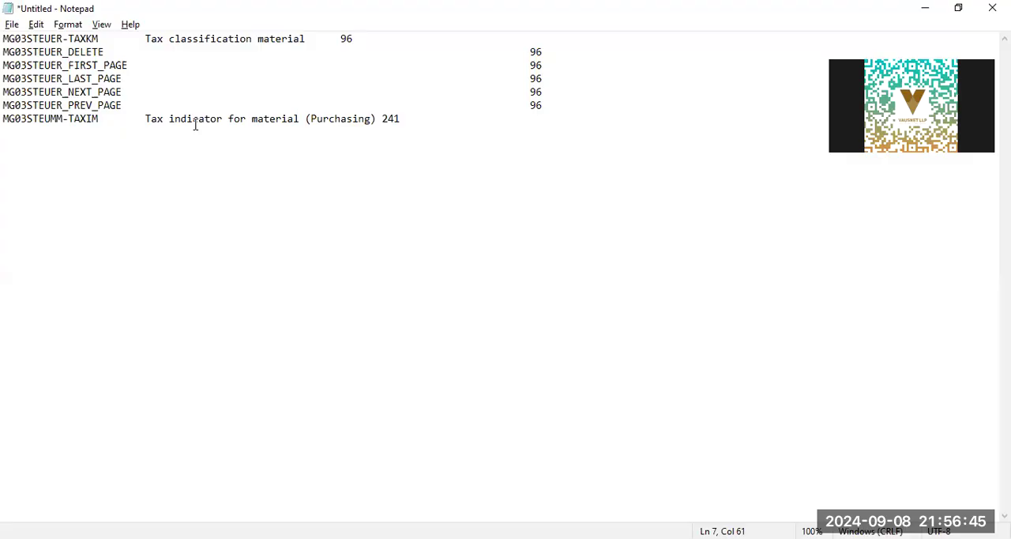
{"action": "key", "text": "alt+Tab"}
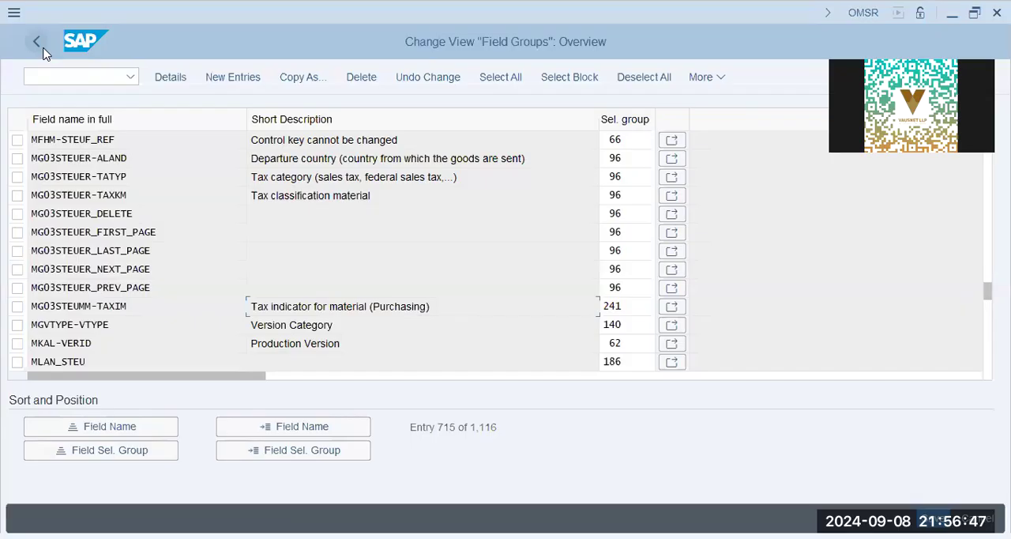
Open Maintain Field Selection for Data Screens and display field selection group 96 to check the tax classification field.
{"action": "left_click", "coordinate": [45, 43]}
{"action": "left_click", "coordinate": [190, 285]}
{"action": "left_click", "coordinate": [132, 303]}
{"action": "left_click", "coordinate": [119, 303]}
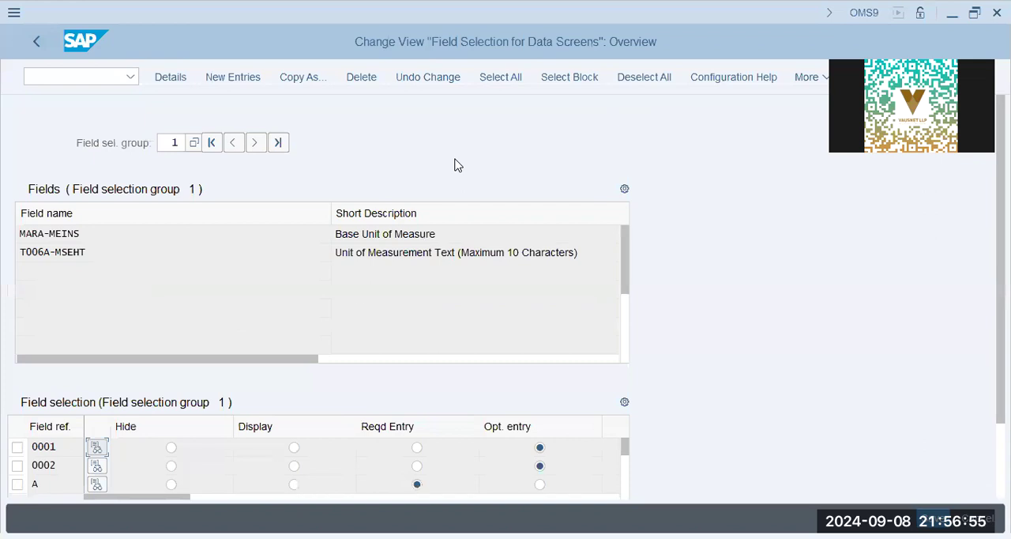
{"action": "double_click", "coordinate": [174, 142]}
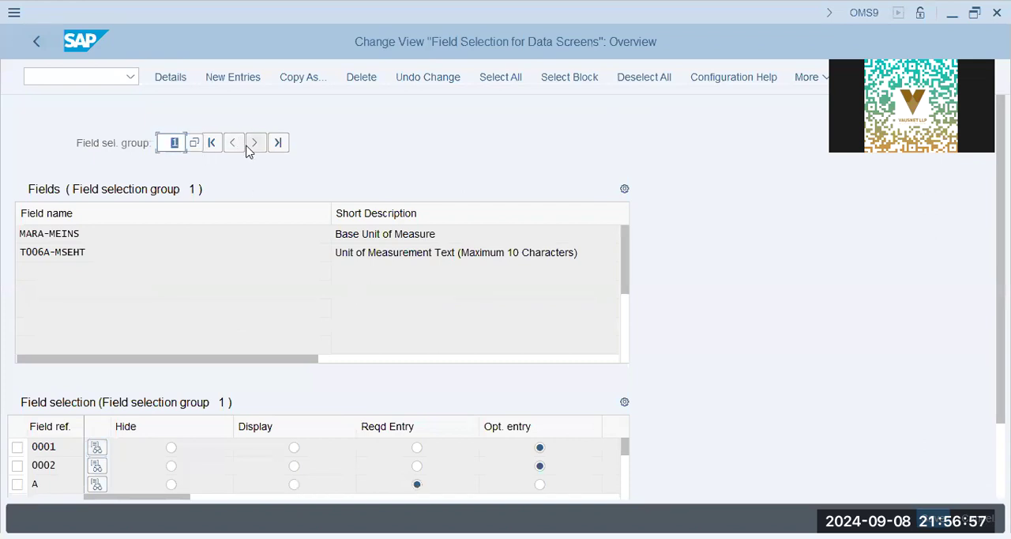
{"action": "type", "text": "9"}
{"action": "key", "text": "Return"}
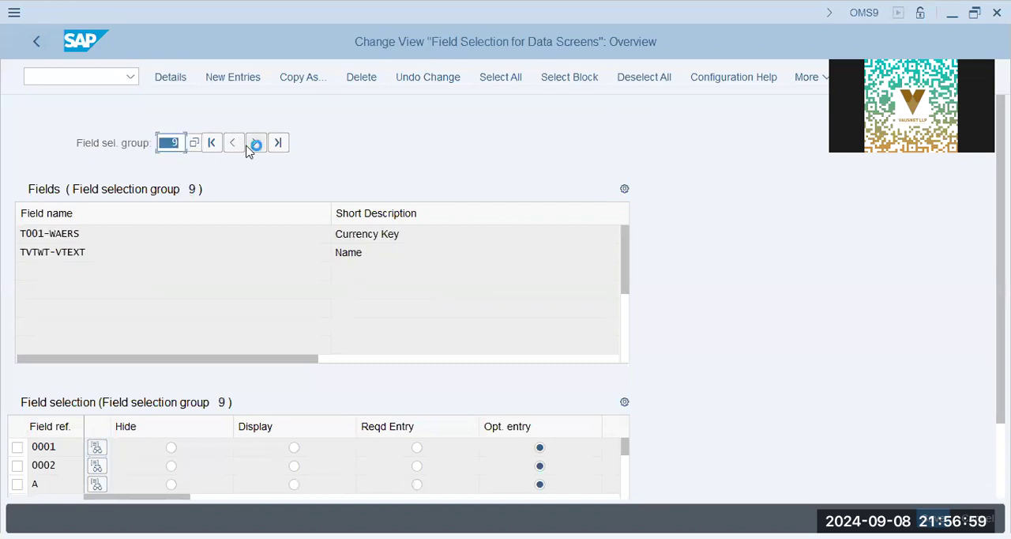
{"action": "key", "text": "BackSpace"}
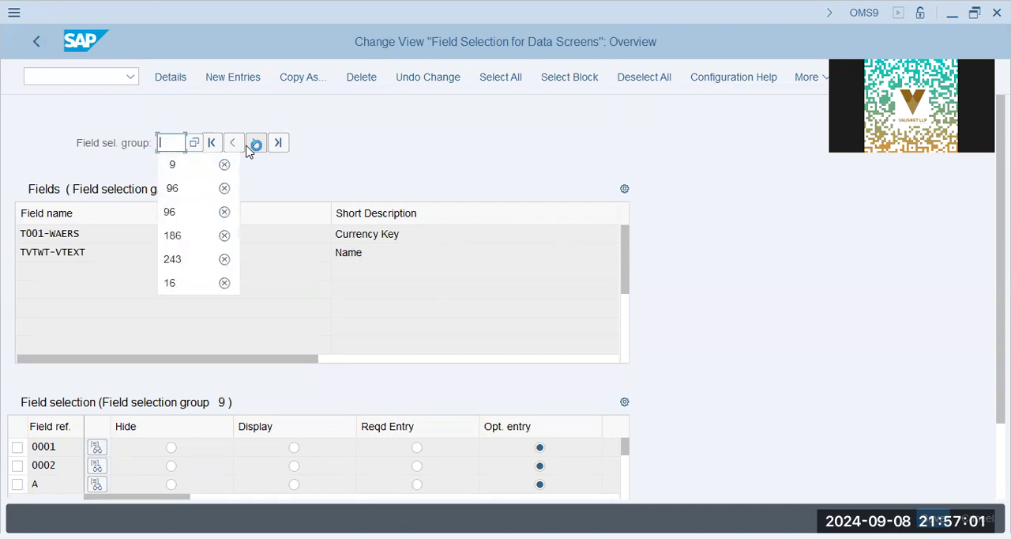
{"action": "type", "text": "96"}
{"action": "key", "text": "Return"}
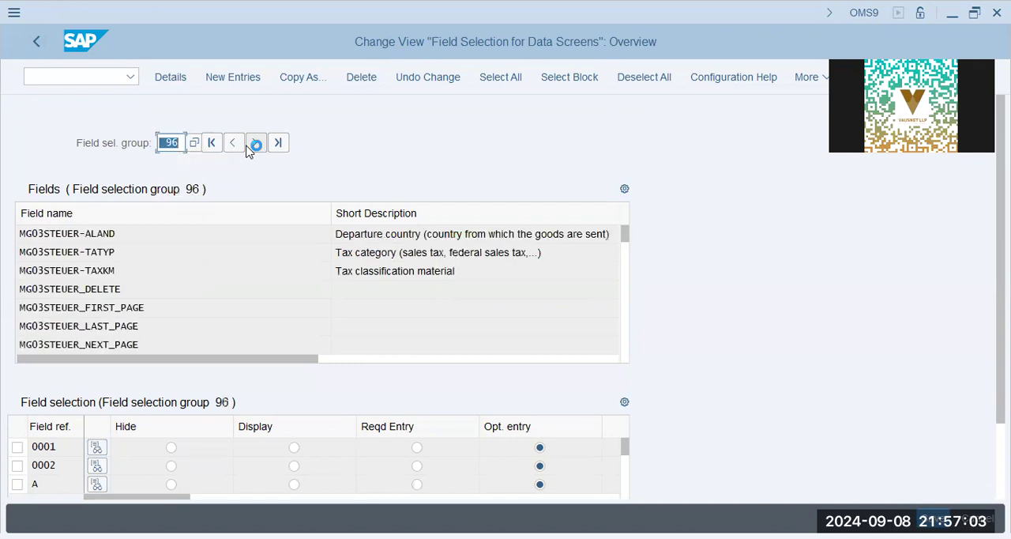
{"action": "left_click", "coordinate": [432, 270]}
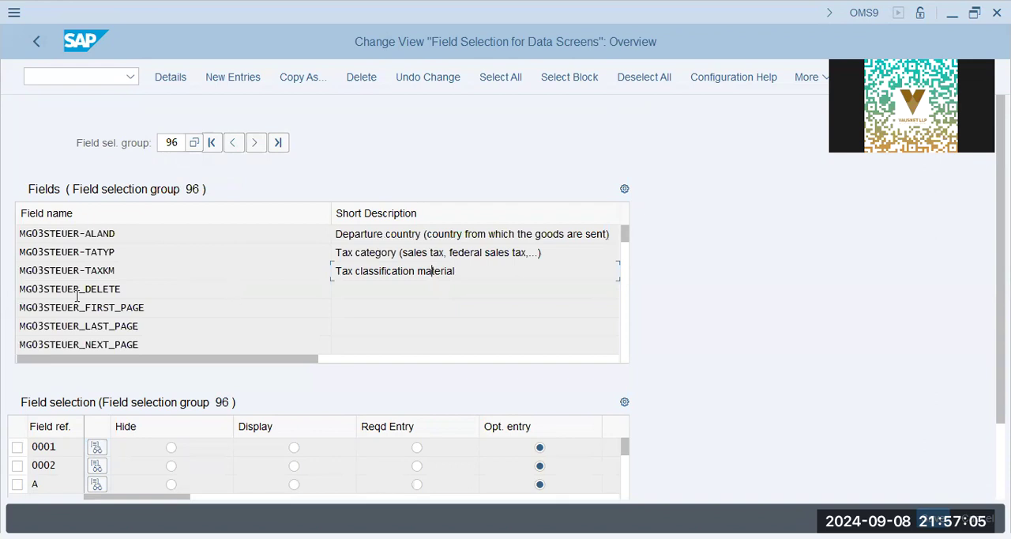
Examine the details of field reference A, reviewing the hide, display, required and optional settings from selection group 96 onwards.
{"action": "key", "text": "F3"}
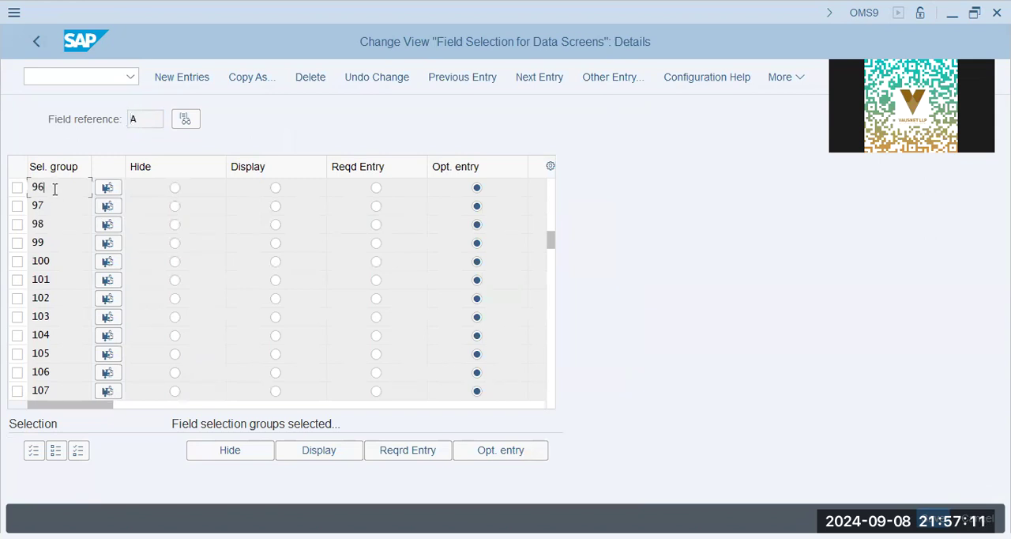
{"action": "left_click", "coordinate": [113, 228]}
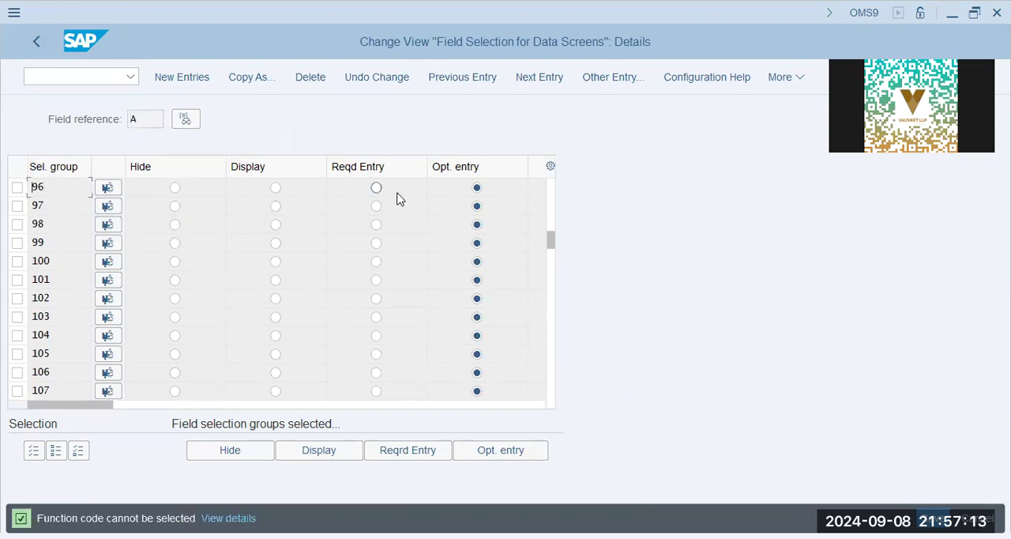
{"action": "scroll", "coordinate": [496, 245], "scroll_direction": "down", "scroll_amount": 3}
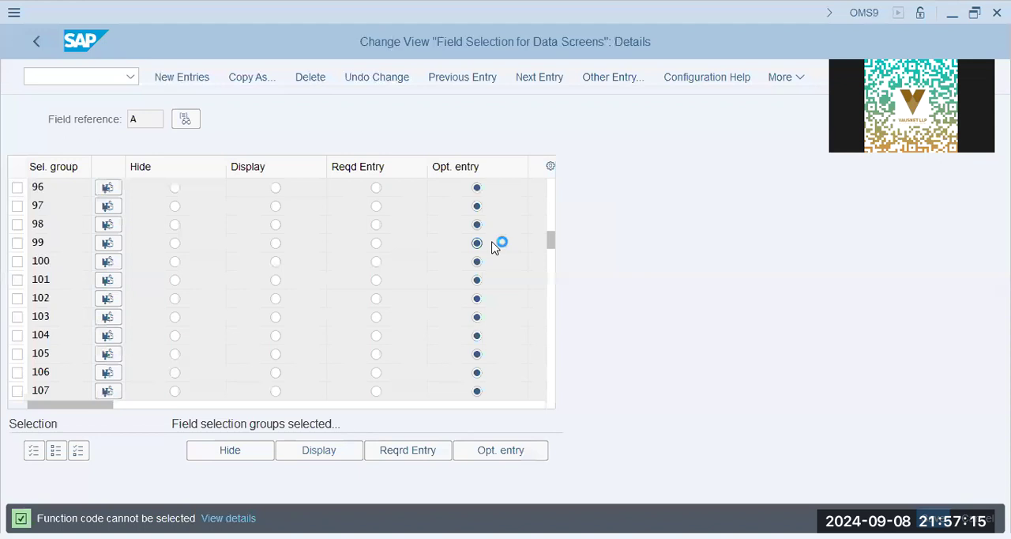
{"action": "scroll", "coordinate": [494, 247], "scroll_direction": "down", "scroll_amount": 3}
{"action": "scroll", "coordinate": [495, 247], "scroll_direction": "down", "scroll_amount": 3}
{"action": "scroll", "coordinate": [495, 247], "scroll_direction": "down", "scroll_amount": 3}
{"action": "scroll", "coordinate": [493, 247], "scroll_direction": "down", "scroll_amount": 6}
{"action": "scroll", "coordinate": [493, 247], "scroll_direction": "down", "scroll_amount": 3}
{"action": "scroll", "coordinate": [493, 247], "scroll_direction": "down", "scroll_amount": 9}
{"action": "scroll", "coordinate": [493, 247], "scroll_direction": "down", "scroll_amount": 9}
{"action": "scroll", "coordinate": [493, 247], "scroll_direction": "down", "scroll_amount": 6}
{"action": "scroll", "coordinate": [492, 247], "scroll_direction": "down", "scroll_amount": 3}
{"action": "scroll", "coordinate": [493, 247], "scroll_direction": "down", "scroll_amount": 12}
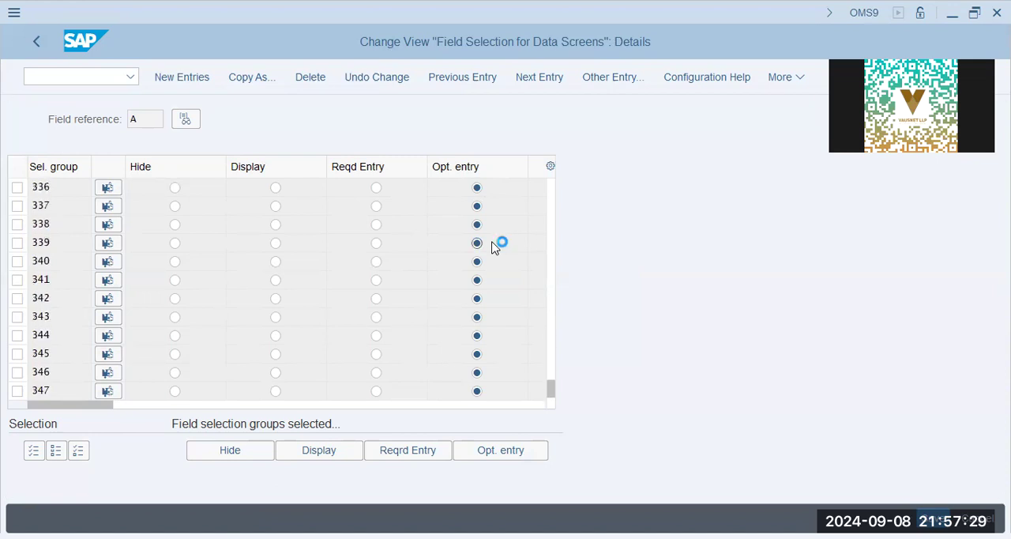
In Notepad, align group number 241 of MG03STEUMM-TAXIM with the other group numbers, and return to SAP's field selection overview.
{"action": "key", "text": "alt+Tab"}
{"action": "left_click", "coordinate": [382, 119]}
{"action": "key", "text": "Tab"}
{"action": "key", "text": "Tab"}
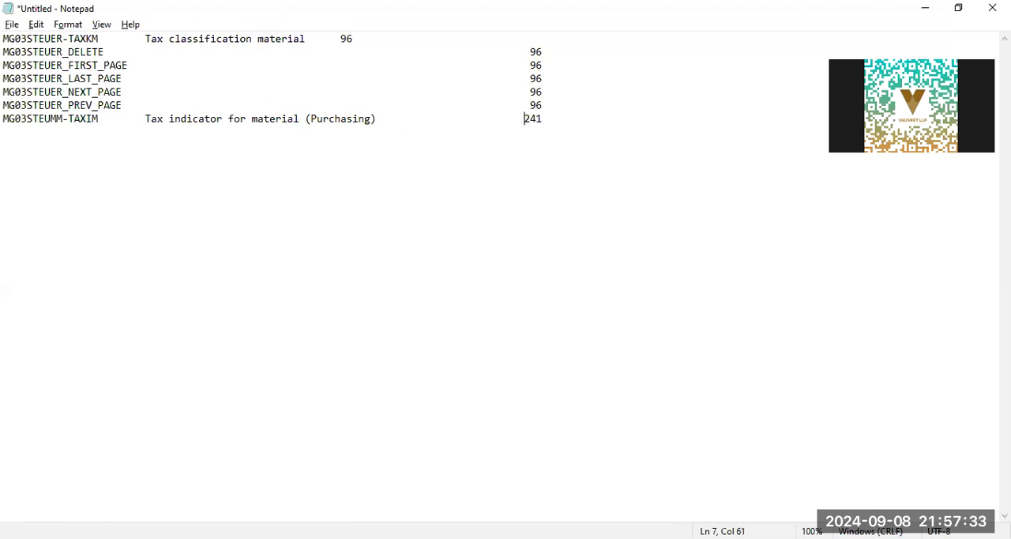
{"action": "key", "text": "alt+Tab"}
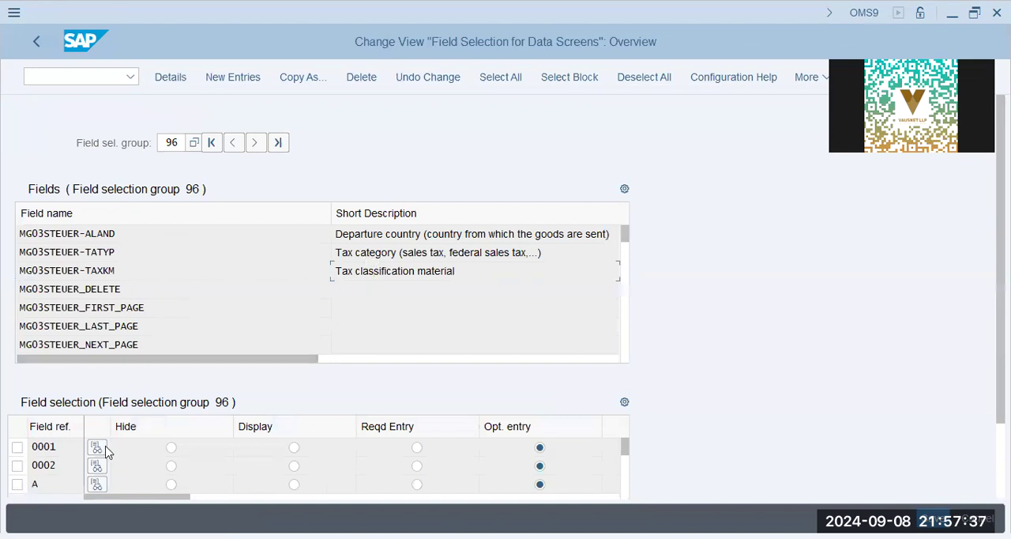
Position the field reference list of field selection group 96 at FERT to check its entry setting.
{"action": "left_click", "coordinate": [69, 447]}
{"action": "scroll", "coordinate": [865, 458], "scroll_direction": "down", "scroll_amount": 2}
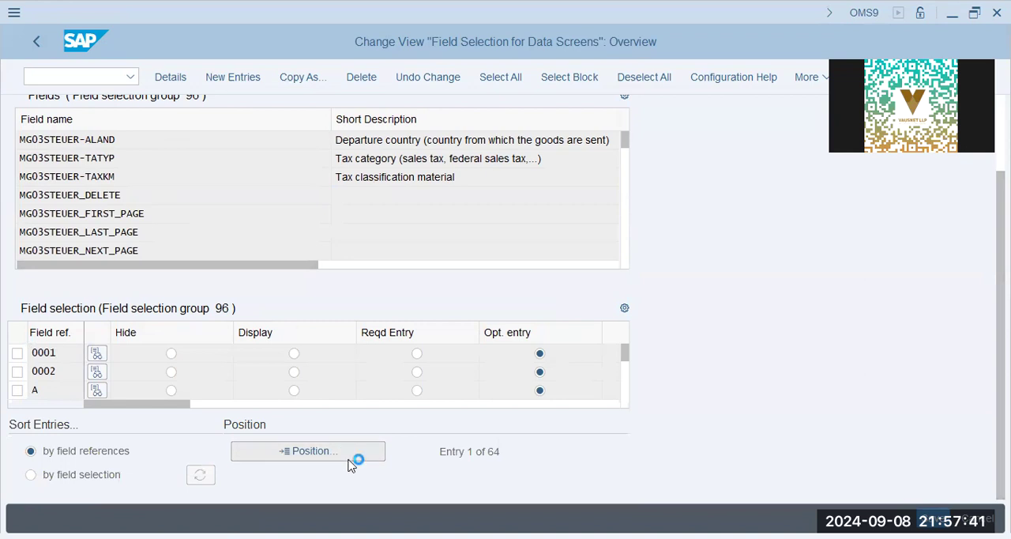
{"action": "type", "text": "fert"}
{"action": "key", "text": "Return"}
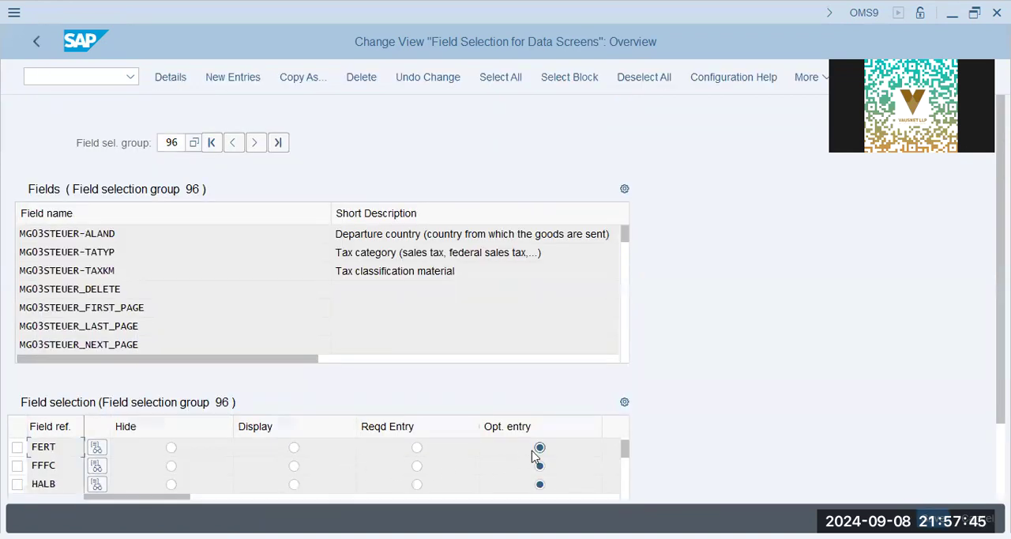
Search the field references of group 96 for AA42.
{"action": "scroll", "coordinate": [331, 456], "scroll_direction": "down", "scroll_amount": 2}
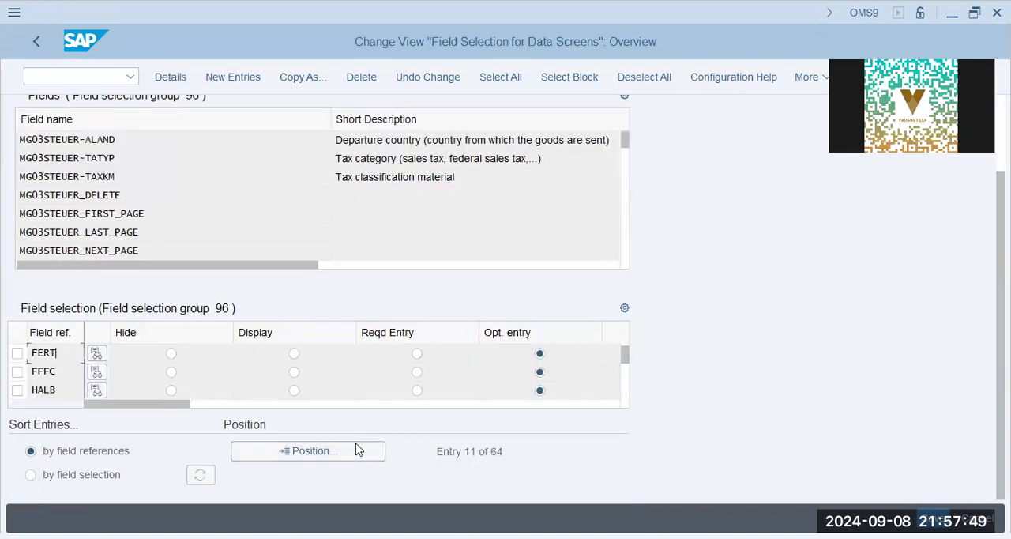
{"action": "left_click", "coordinate": [357, 449]}
{"action": "type", "text": "aa42"}
{"action": "key", "text": "Return"}
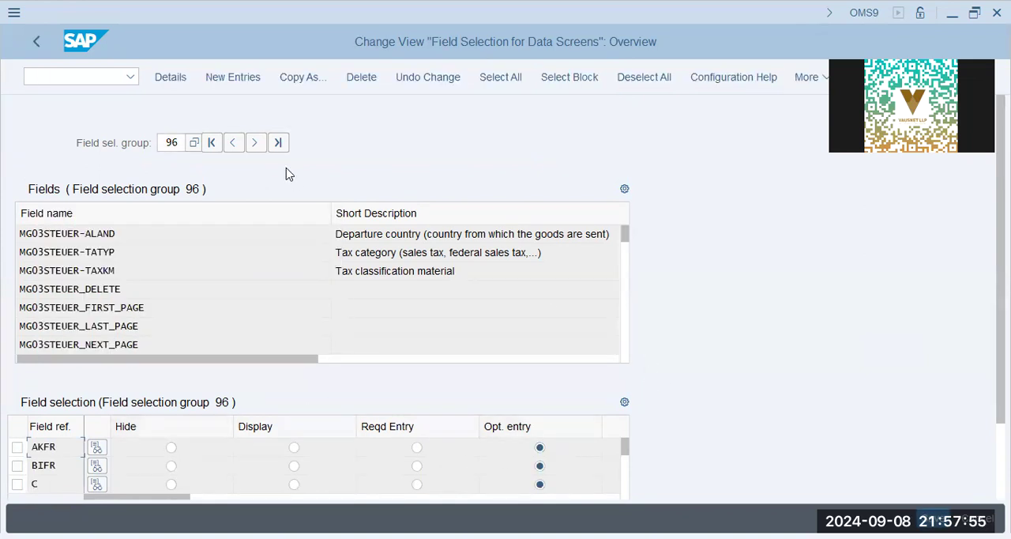
Display field selection group 241 in the field selection overview.
{"action": "double_click", "coordinate": [170, 143]}
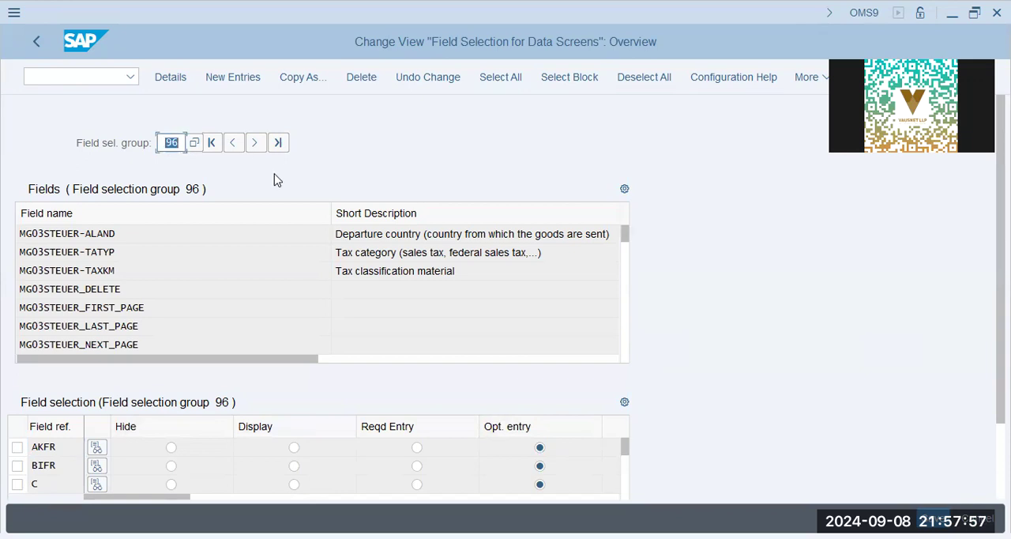
{"action": "type", "text": "241"}
{"action": "key", "text": "Return"}
{"action": "left_click", "coordinate": [187, 240]}
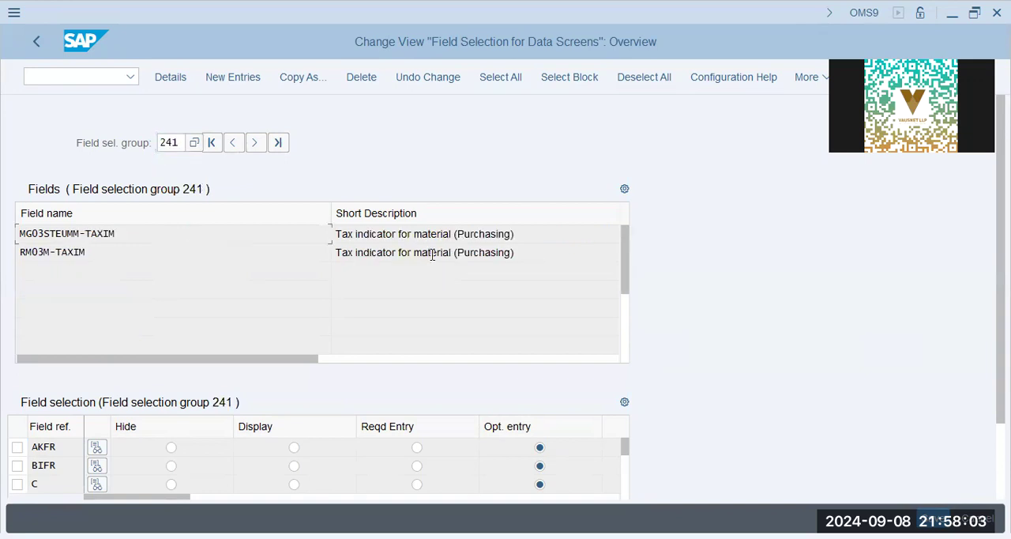
Examine the details of field reference AKFR, including selection group 241, and return to the overview.
{"action": "left_click_drag", "start_coordinate": [537, 256], "coordinate": [148, 250]}
{"action": "left_click", "coordinate": [370, 238]}
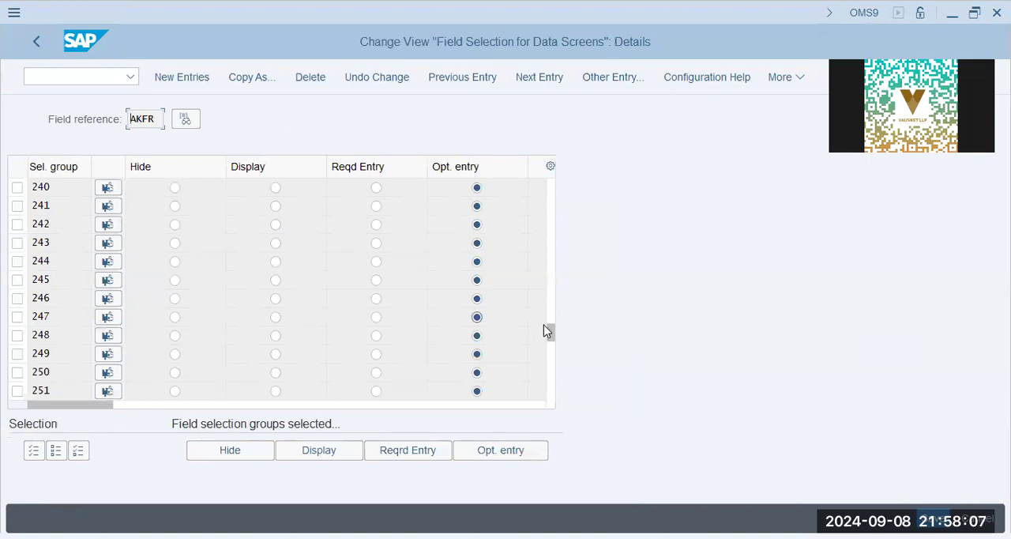
{"action": "left_click_drag", "start_coordinate": [550, 343], "coordinate": [548, 174]}
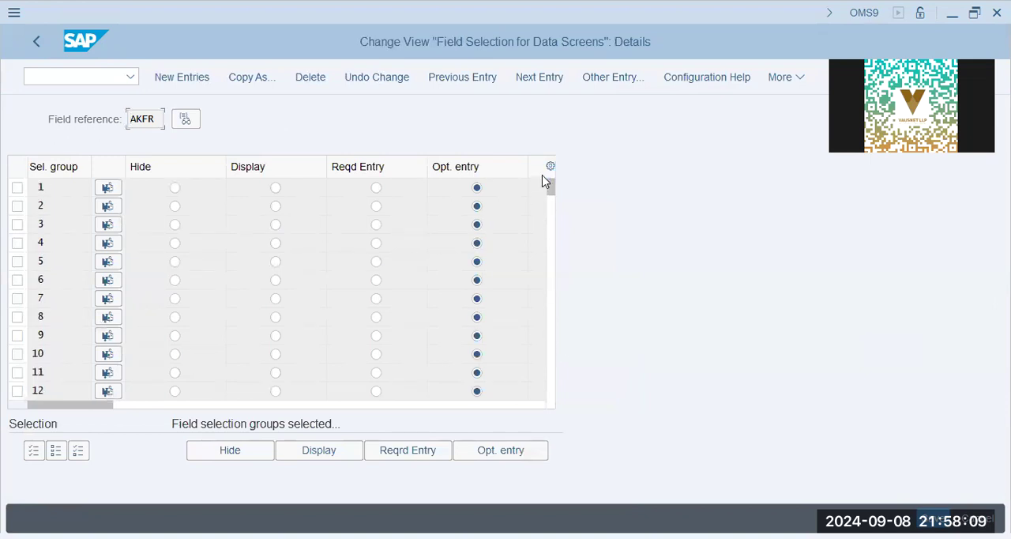
{"action": "left_click", "coordinate": [128, 119]}
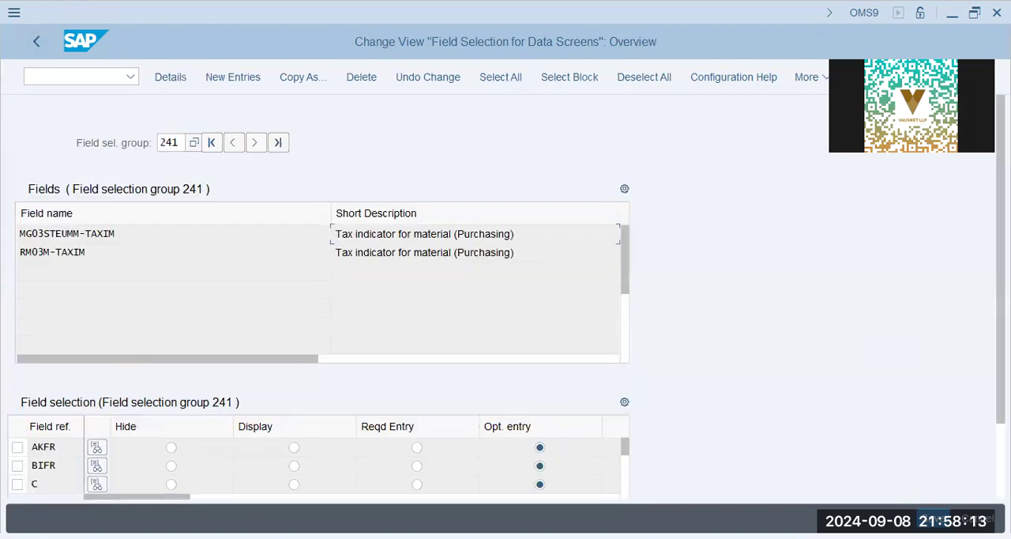
Position group 241's field references at FERT, examine the details of field reference FFFC, and return to the overview.
{"action": "left_click_drag", "start_coordinate": [999, 383], "coordinate": [979, 455]}
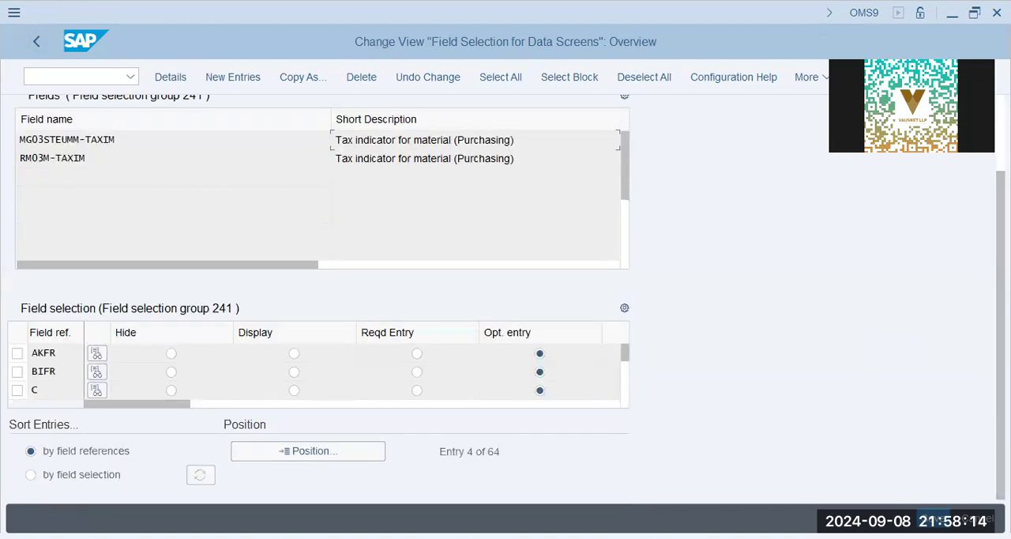
{"action": "left_click", "coordinate": [311, 454]}
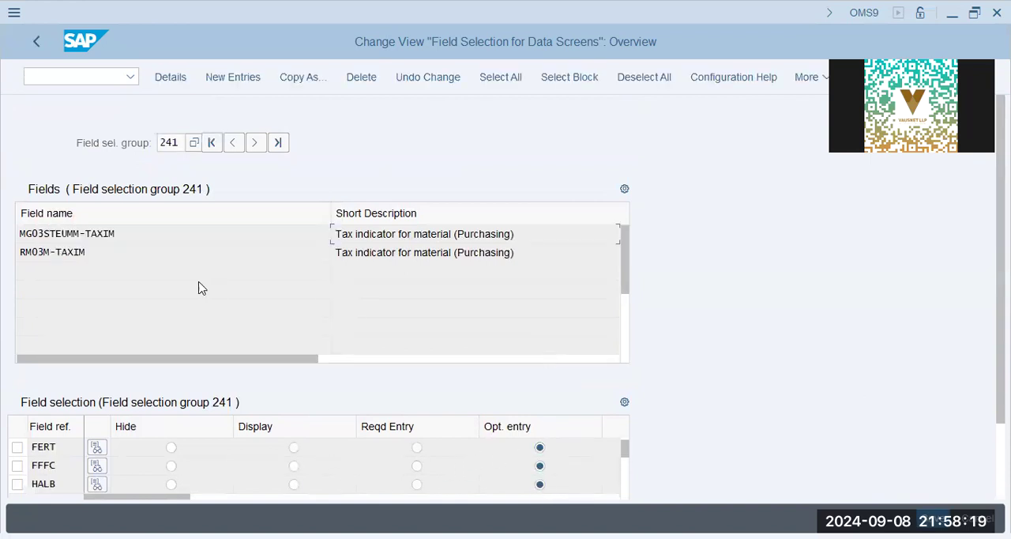
{"action": "key", "text": "F3"}
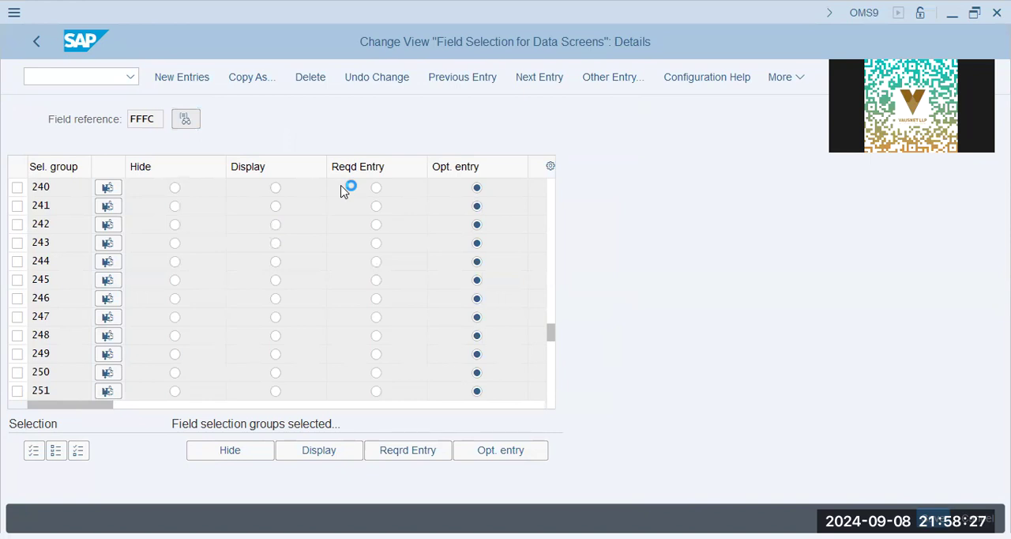
{"action": "key", "text": "Escape"}
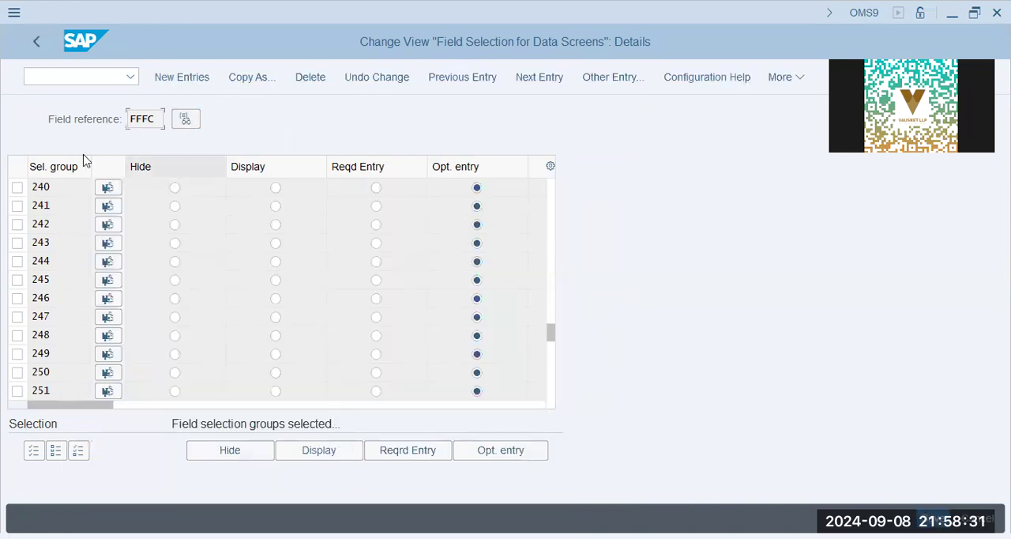
{"action": "left_click", "coordinate": [31, 43]}
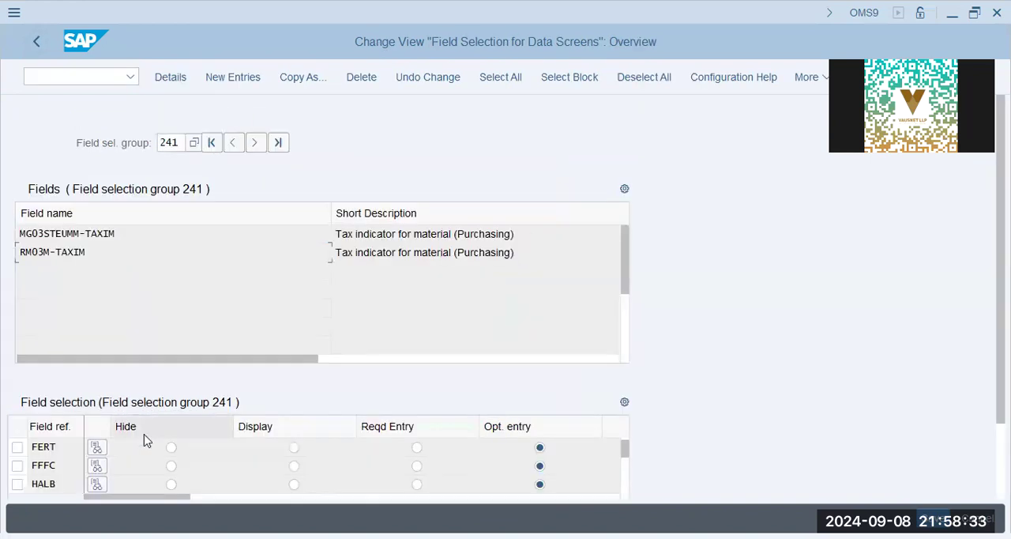
Position group 241's field reference list at FERT again to check its entry setting.
{"action": "scroll", "coordinate": [217, 489], "scroll_direction": "down", "scroll_amount": 2}
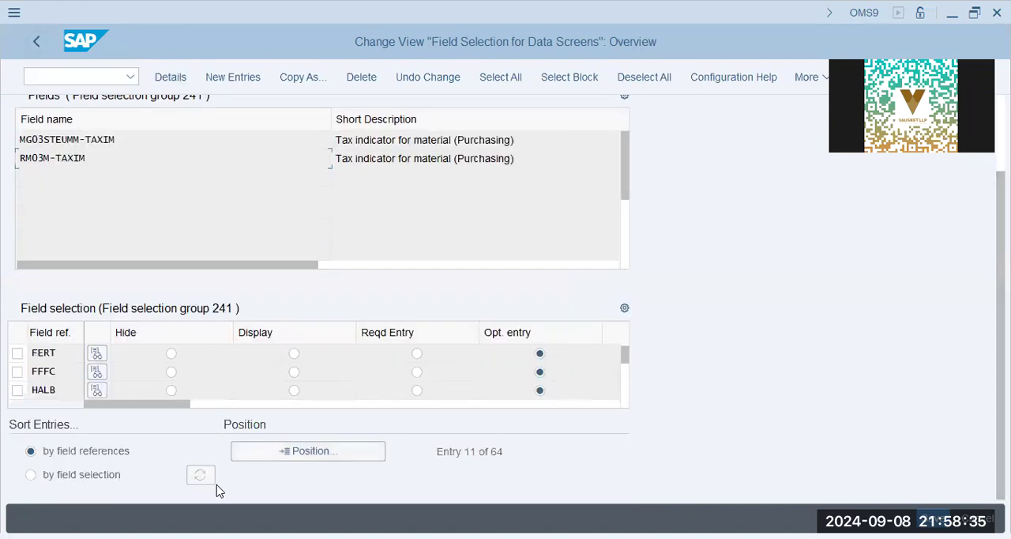
{"action": "left_click", "coordinate": [258, 444]}
{"action": "type", "text": "ffert"}
{"action": "key", "text": "Return"}
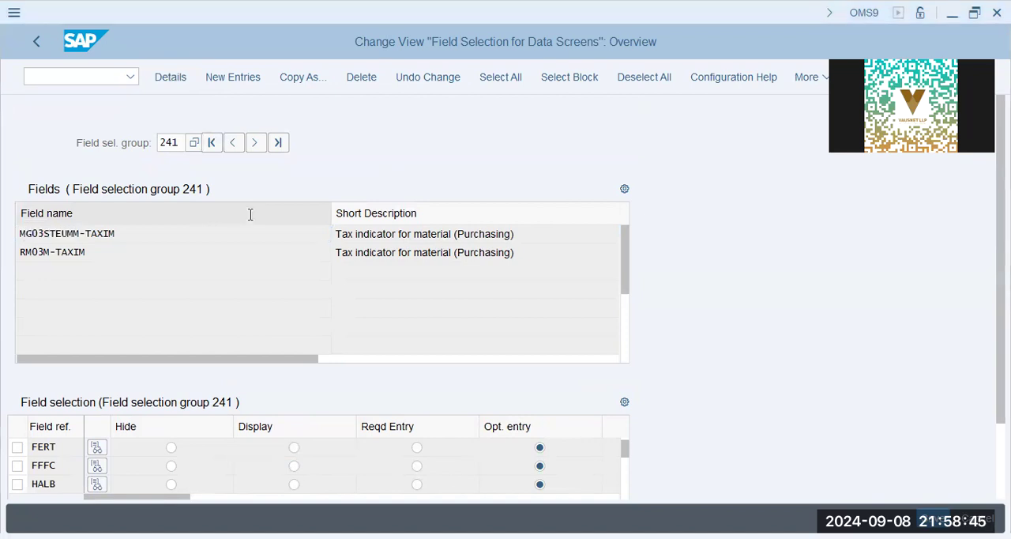
Switch the field selection overview to group 96.
{"action": "left_click", "coordinate": [161, 235]}
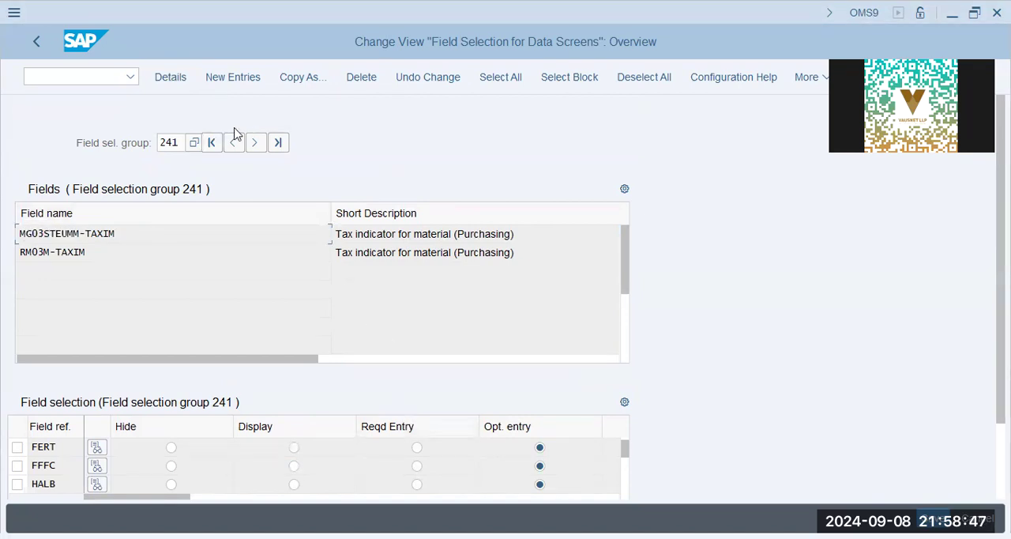
{"action": "double_click", "coordinate": [181, 143]}
{"action": "type", "text": "96"}
{"action": "key", "text": "Return"}
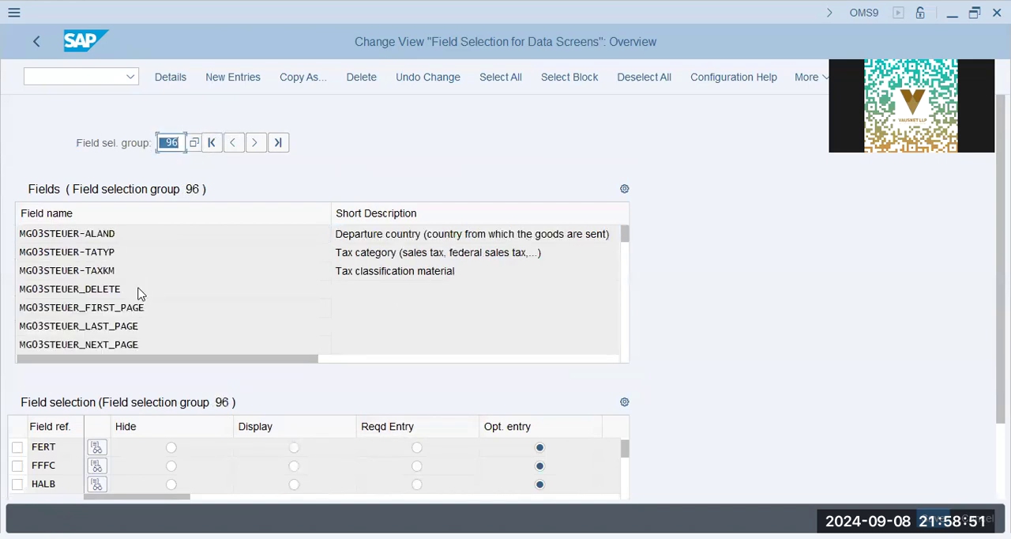
Examine the details of field reference HERB from selection group 96 onwards, and return to the overview.
{"action": "left_click_drag", "start_coordinate": [521, 267], "coordinate": [140, 231]}
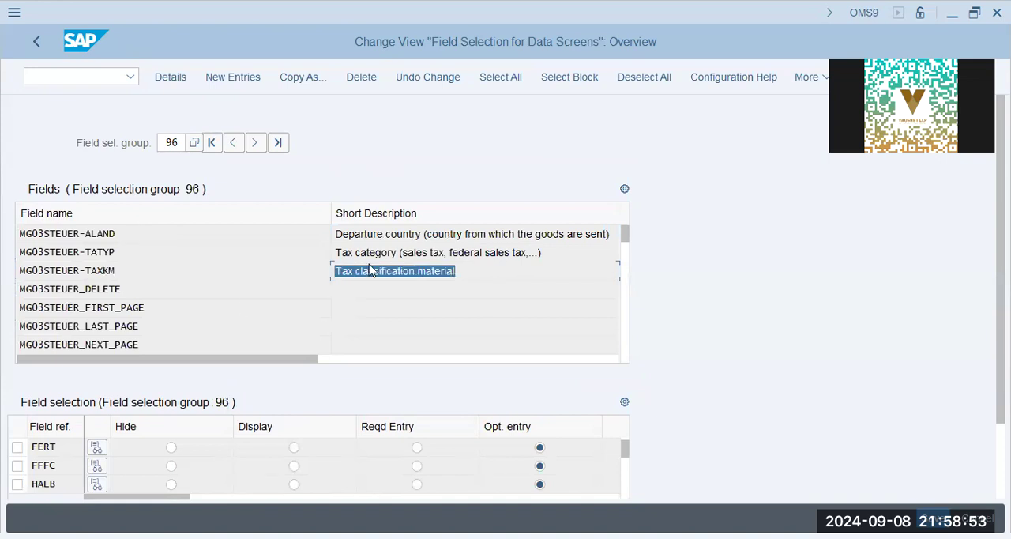
{"action": "left_click", "coordinate": [231, 307]}
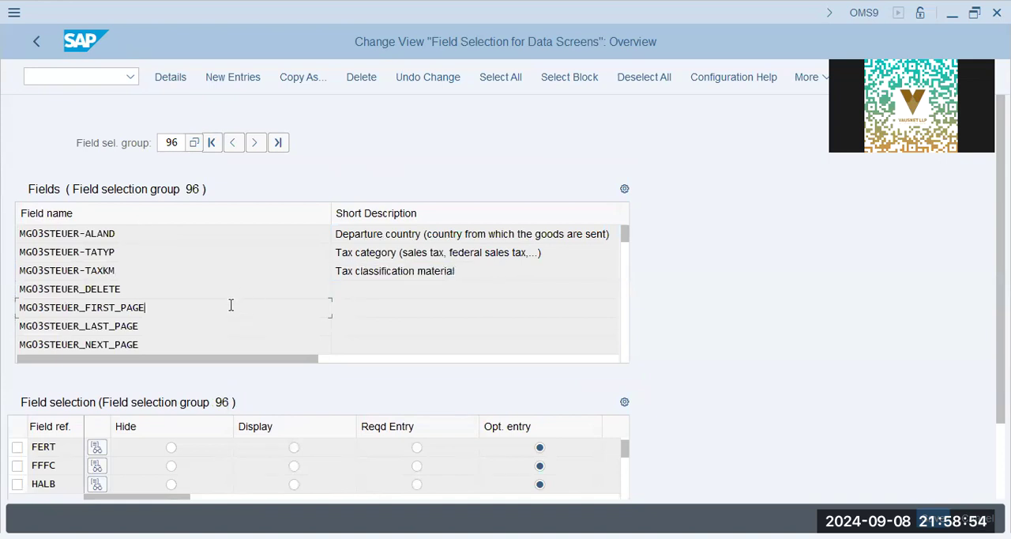
{"action": "double_click", "coordinate": [163, 308]}
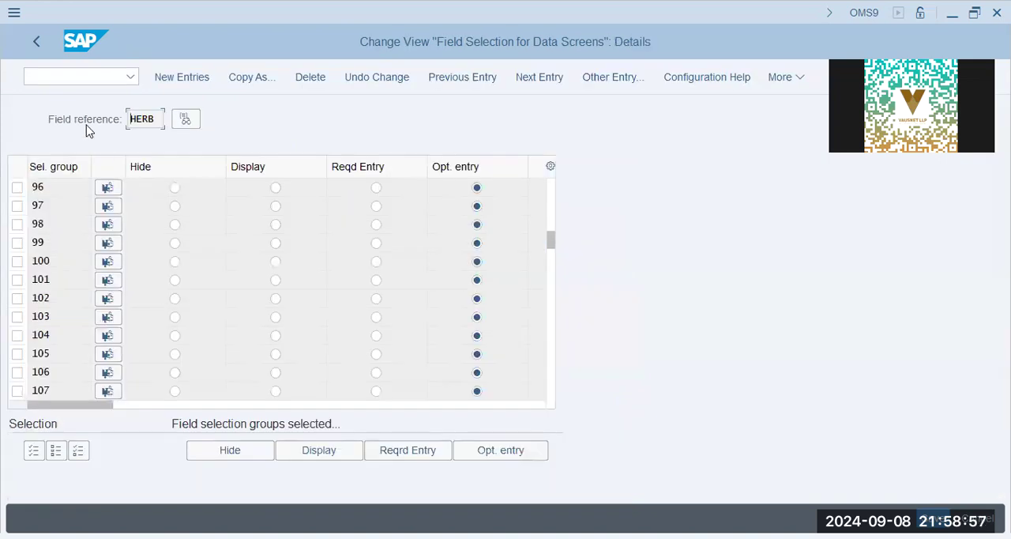
{"action": "left_click", "coordinate": [35, 41]}
Set selection group 96 to optional entry for field reference HERS, accept the change, and return to the overview.
{"action": "scroll", "coordinate": [748, 410], "scroll_direction": "down", "scroll_amount": 1}
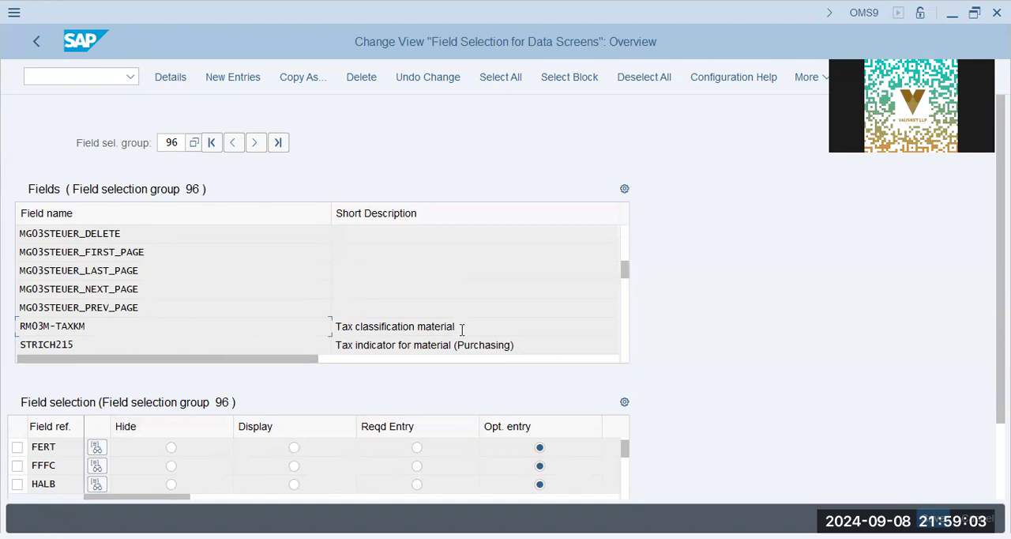
{"action": "left_click_drag", "start_coordinate": [462, 329], "coordinate": [250, 327]}
{"action": "left_click", "coordinate": [171, 332]}
{"action": "key", "text": "F3"}
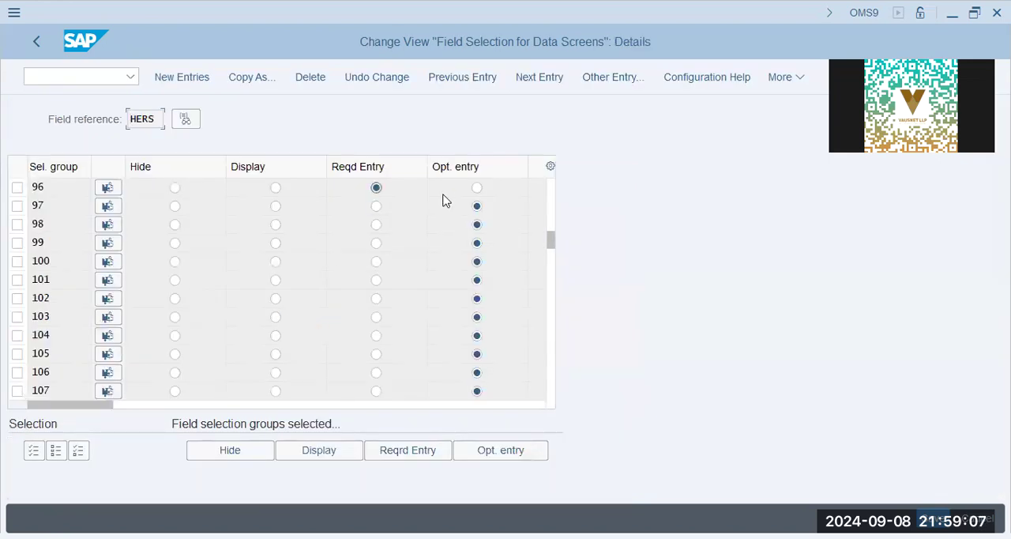
{"action": "left_click", "coordinate": [476, 187]}
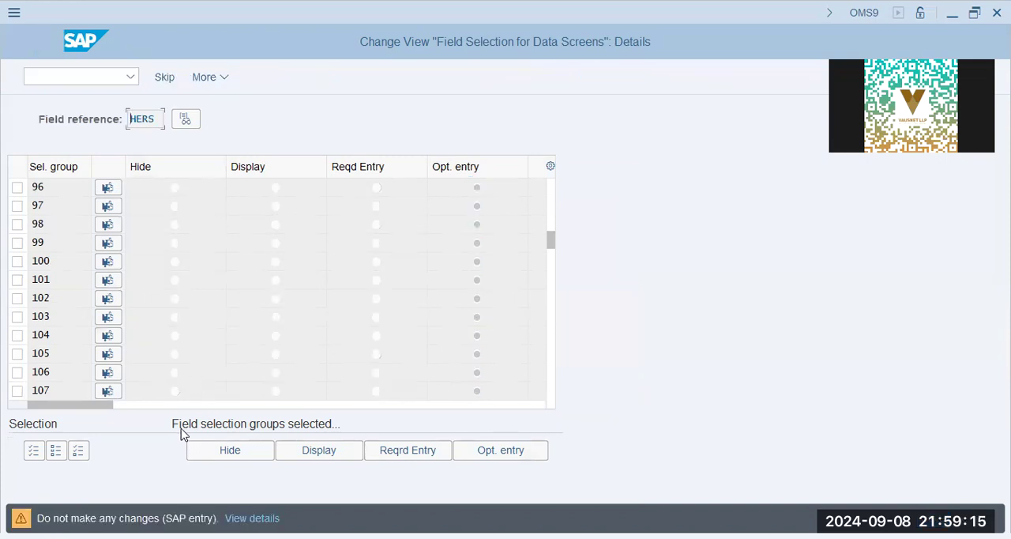
{"action": "key", "text": "Return"}
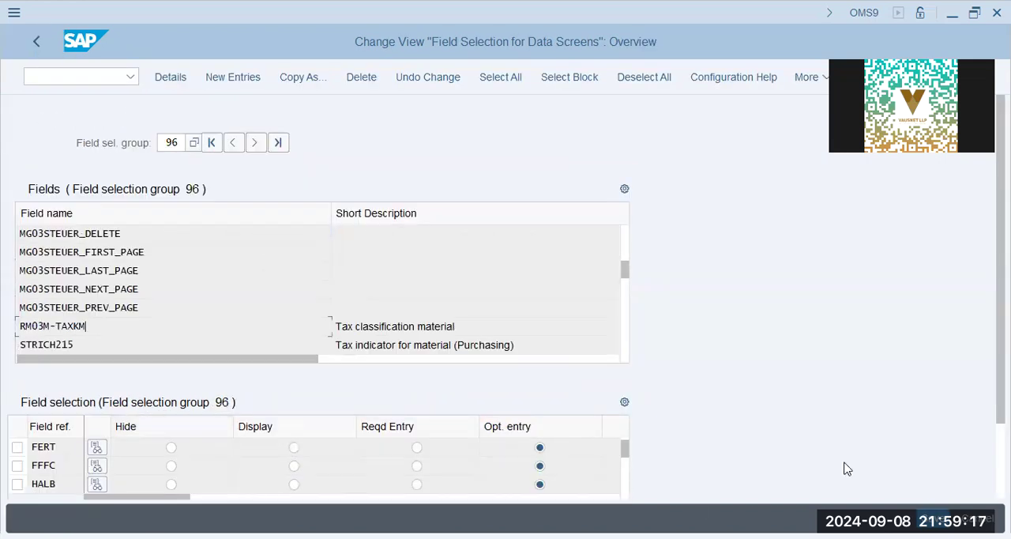
Position group 96's field references at FERT and review its assigned fields down to TSKMT-VTEXT and back to the first entry.
{"action": "scroll", "coordinate": [948, 476], "scroll_direction": "down", "scroll_amount": 2}
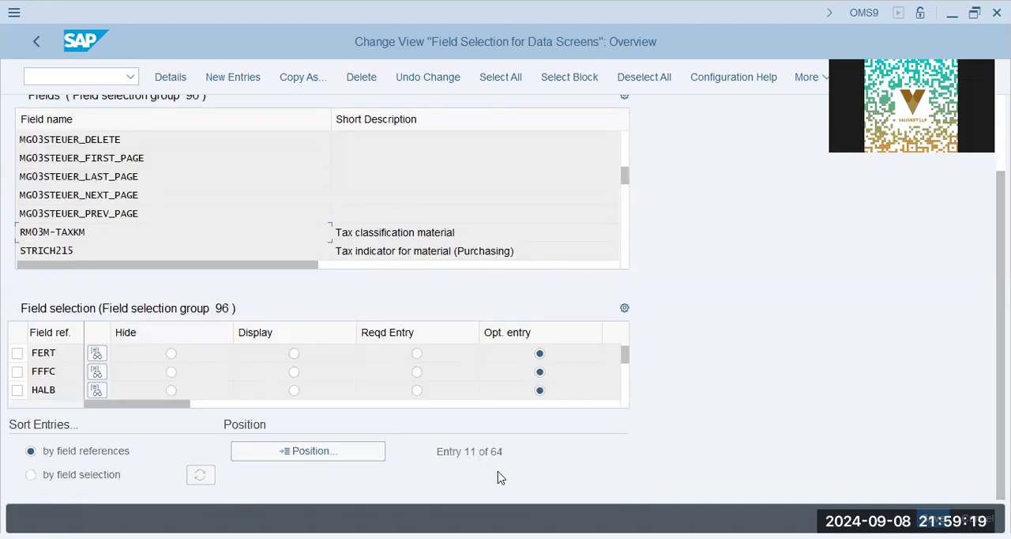
{"action": "left_click", "coordinate": [286, 451]}
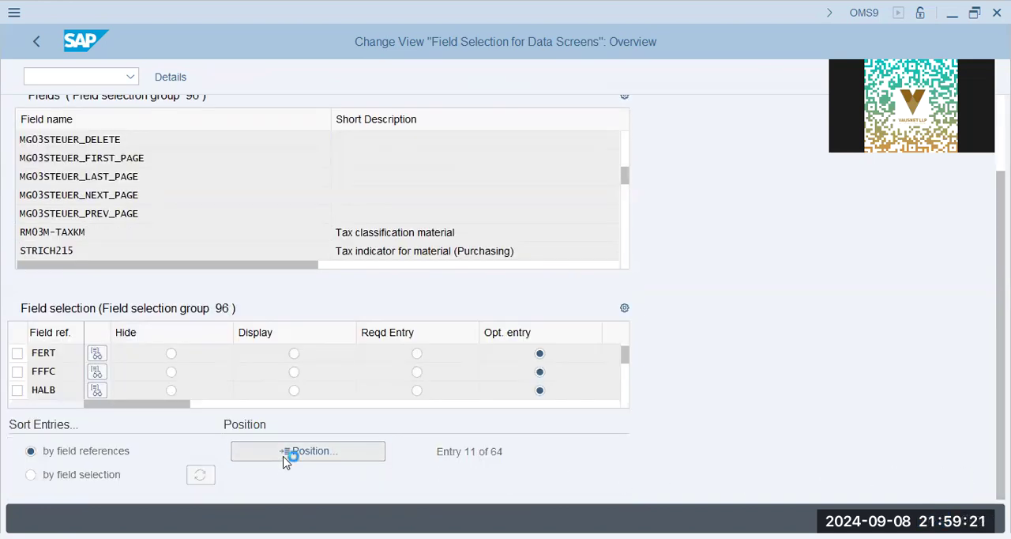
{"action": "type", "text": "fert"}
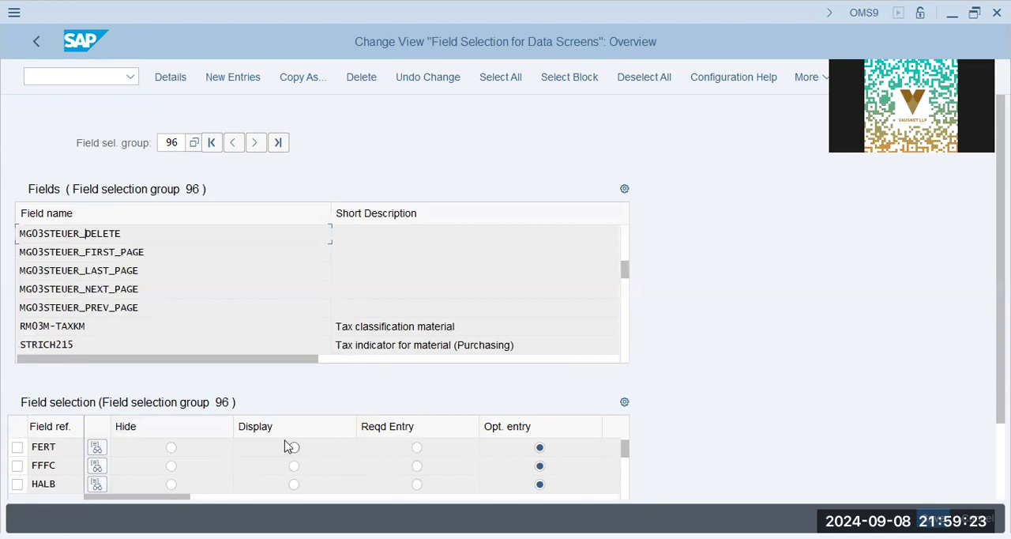
{"action": "scroll", "coordinate": [364, 341], "scroll_direction": "down", "scroll_amount": 3}
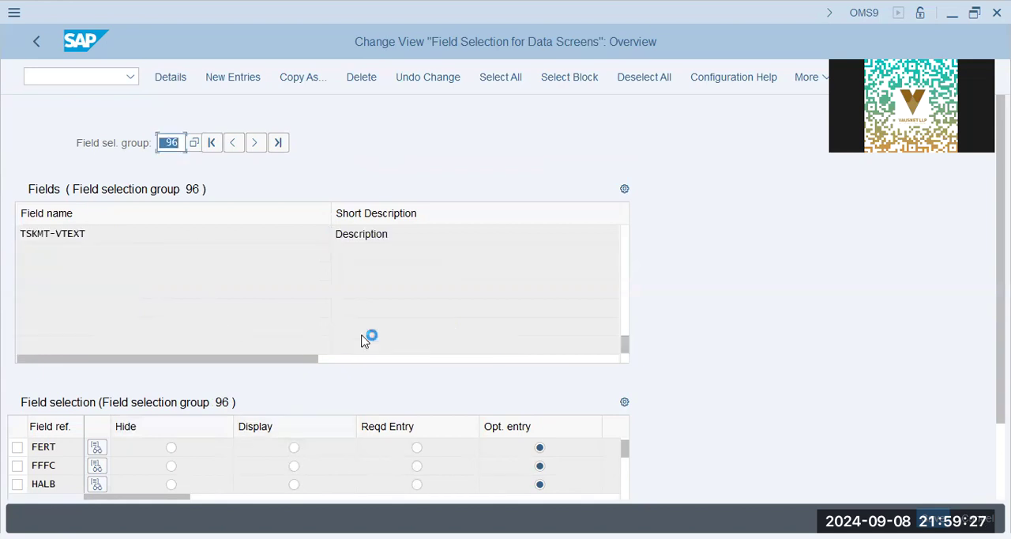
{"action": "left_click", "coordinate": [400, 234]}
{"action": "left_click", "coordinate": [87, 233]}
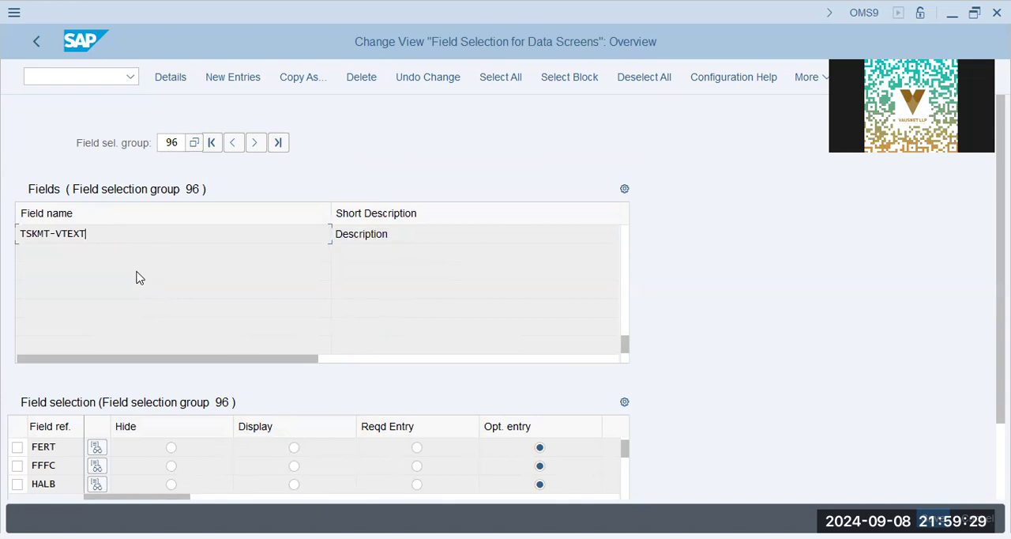
{"action": "scroll", "coordinate": [138, 272], "scroll_direction": "up", "scroll_amount": 2}
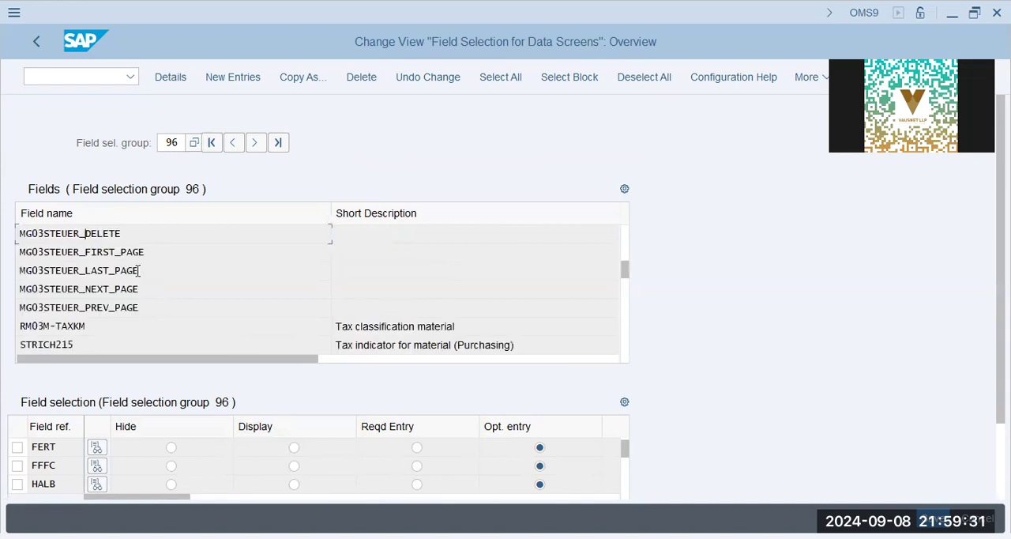
{"action": "scroll", "coordinate": [138, 273], "scroll_direction": "up", "scroll_amount": 1}
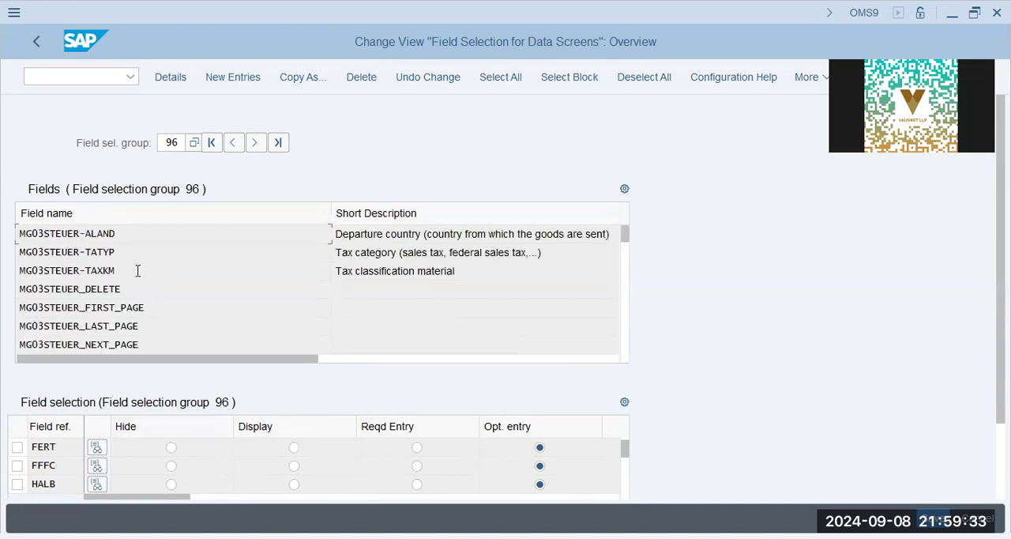
Examine the details of field reference FFFC, checking the entry settings from selection group 96 onwards.
{"action": "left_click", "coordinate": [408, 251]}
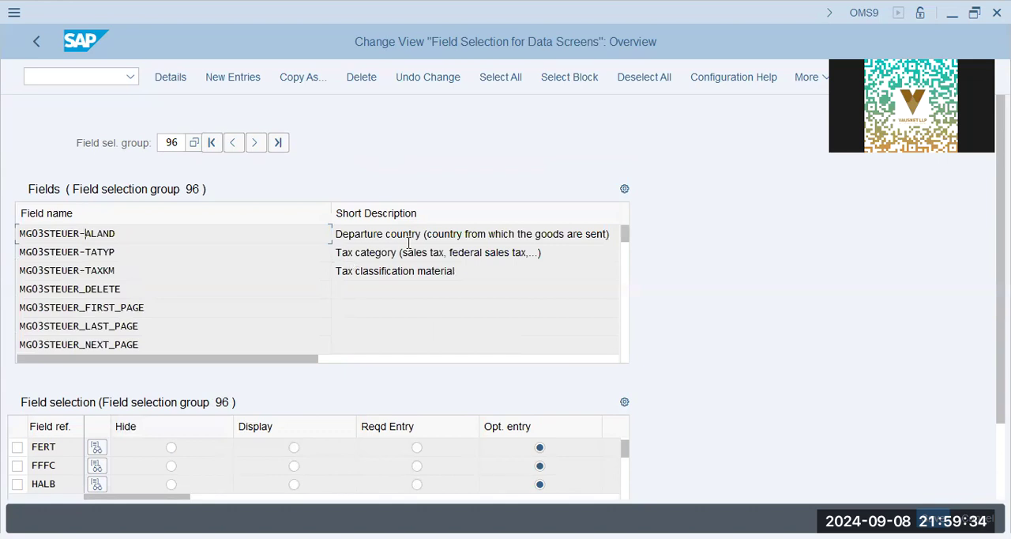
{"action": "double_click", "coordinate": [508, 254]}
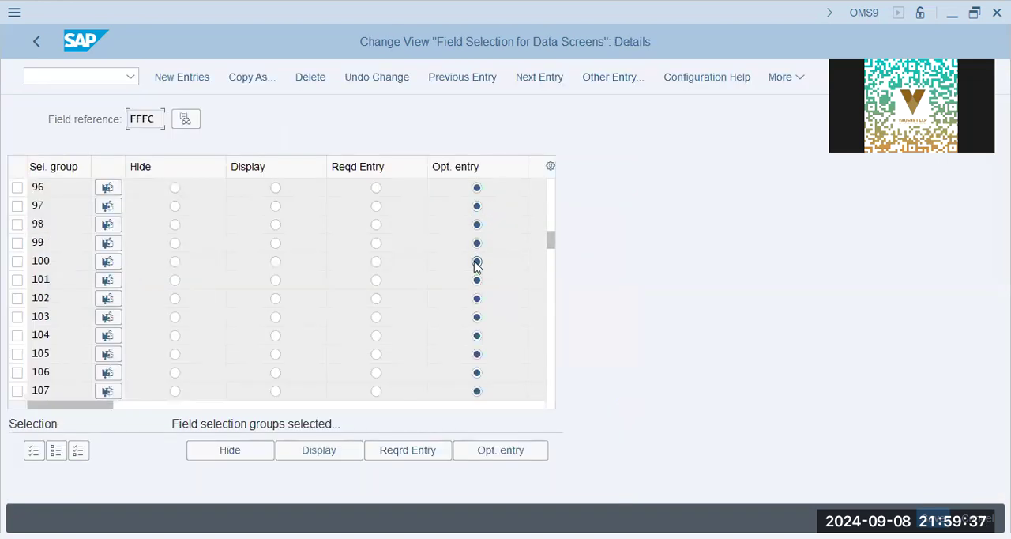
{"action": "key", "text": "F3"}
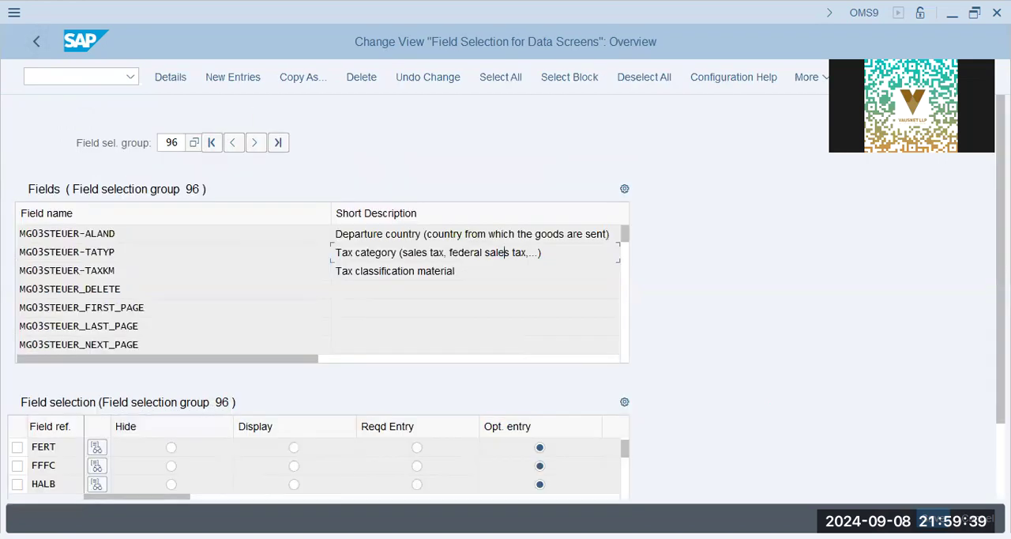
{"action": "left_click", "coordinate": [554, 441]}
{"action": "key", "text": "F3"}
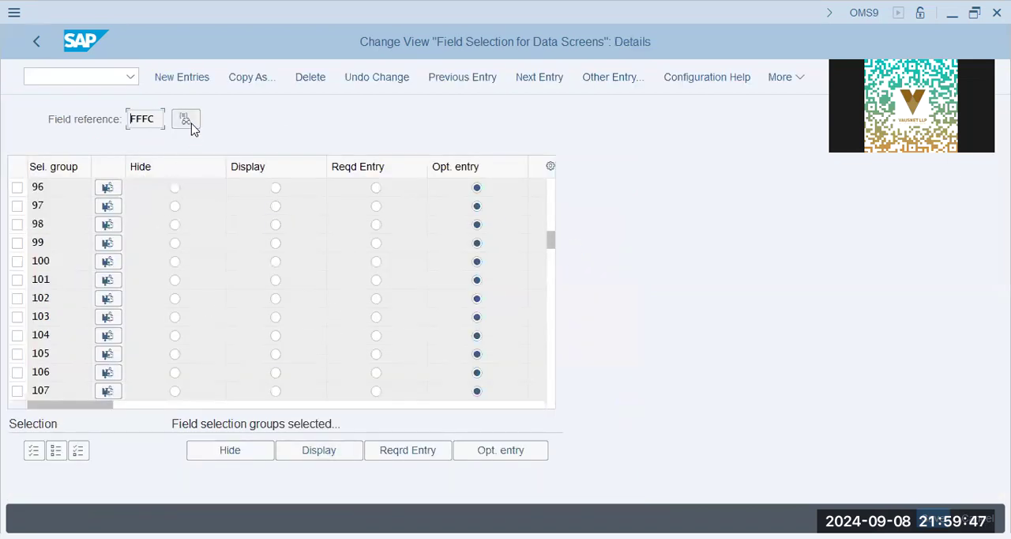
Return to the overview of selection group 96 and open the details of field reference FERT.
{"action": "left_click", "coordinate": [36, 41]}
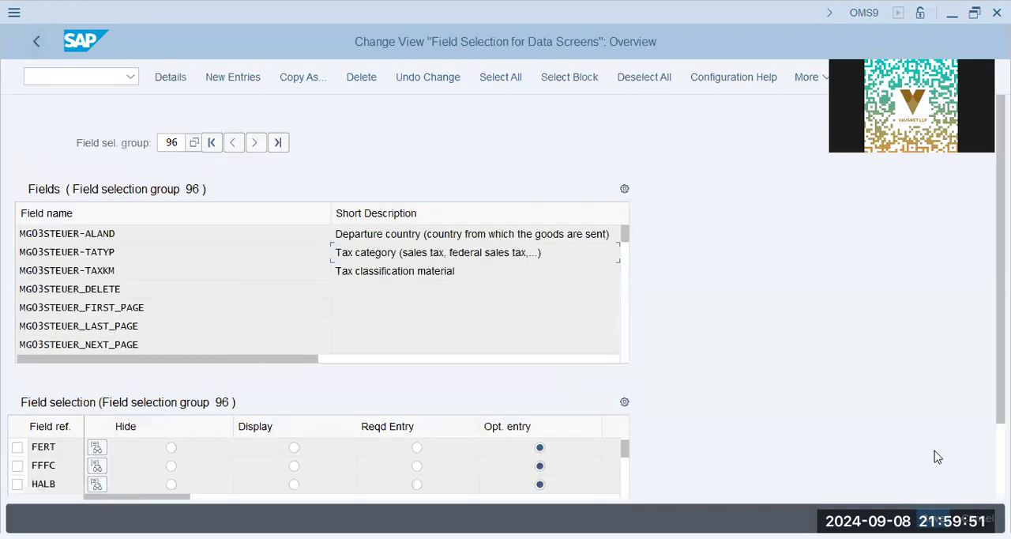
{"action": "scroll", "coordinate": [939, 456], "scroll_direction": "down", "scroll_amount": 2}
{"action": "left_click", "coordinate": [303, 450]}
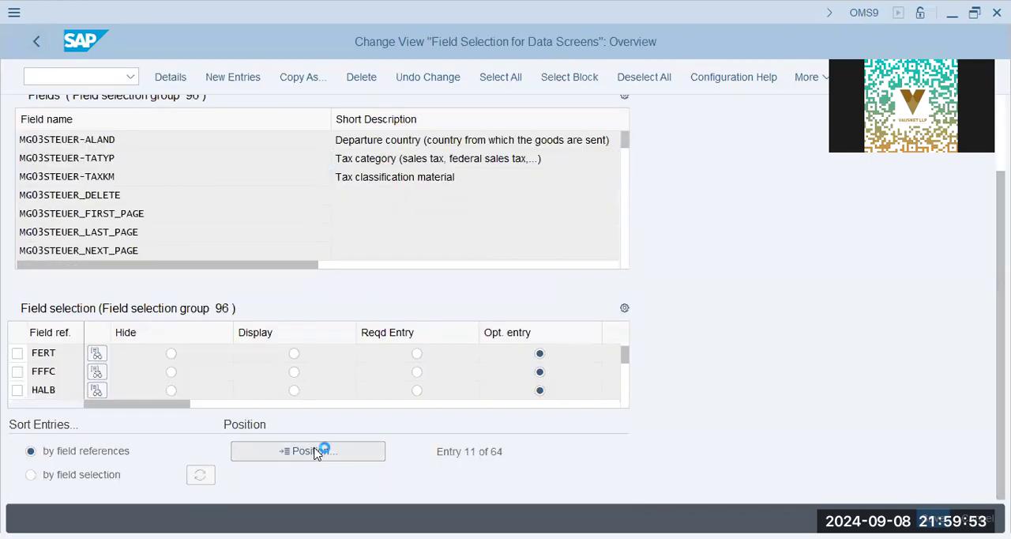
{"action": "key", "text": "Return"}
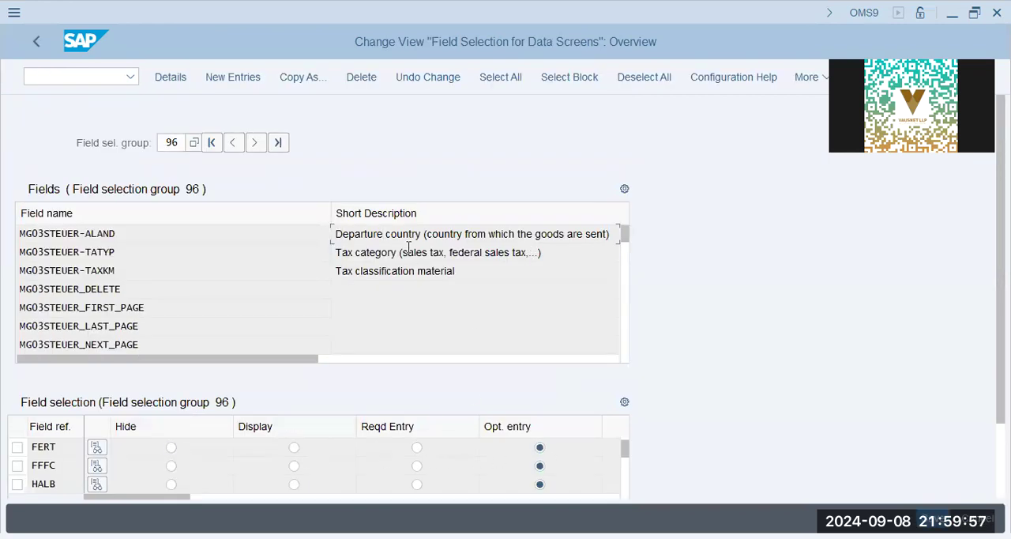
{"action": "key", "text": "F3"}
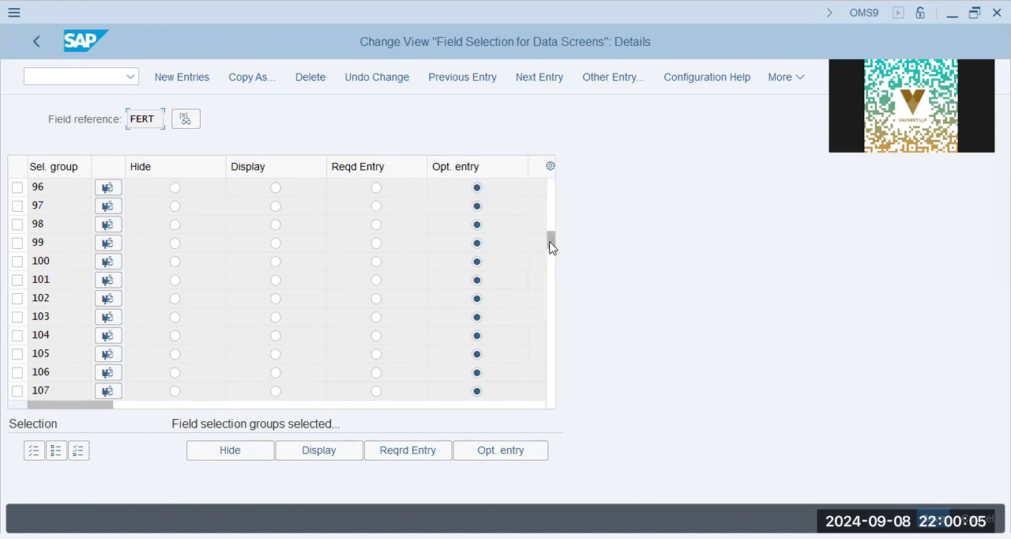
Examine FERT's entry settings from selection group 96 down to group 251, and return to the overview.
{"action": "left_click", "coordinate": [551, 296]}
{"action": "left_click", "coordinate": [553, 326]}
{"action": "left_click", "coordinate": [553, 330]}
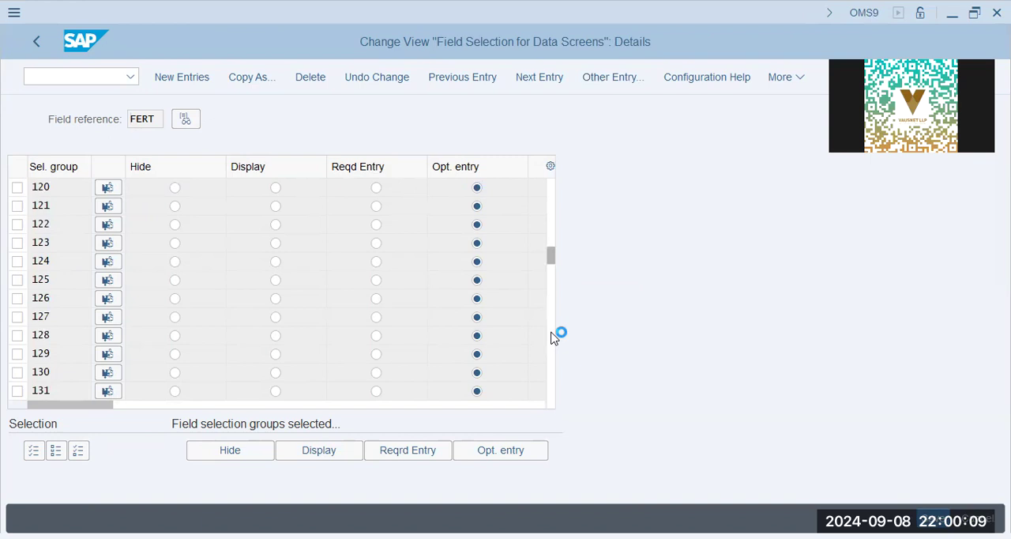
{"action": "left_click", "coordinate": [554, 366]}
{"action": "left_click", "coordinate": [555, 373]}
{"action": "left_click", "coordinate": [553, 381]}
{"action": "left_click", "coordinate": [554, 382]}
{"action": "left_click", "coordinate": [552, 387]}
{"action": "left_click", "coordinate": [552, 387]}
{"action": "left_click", "coordinate": [551, 389]}
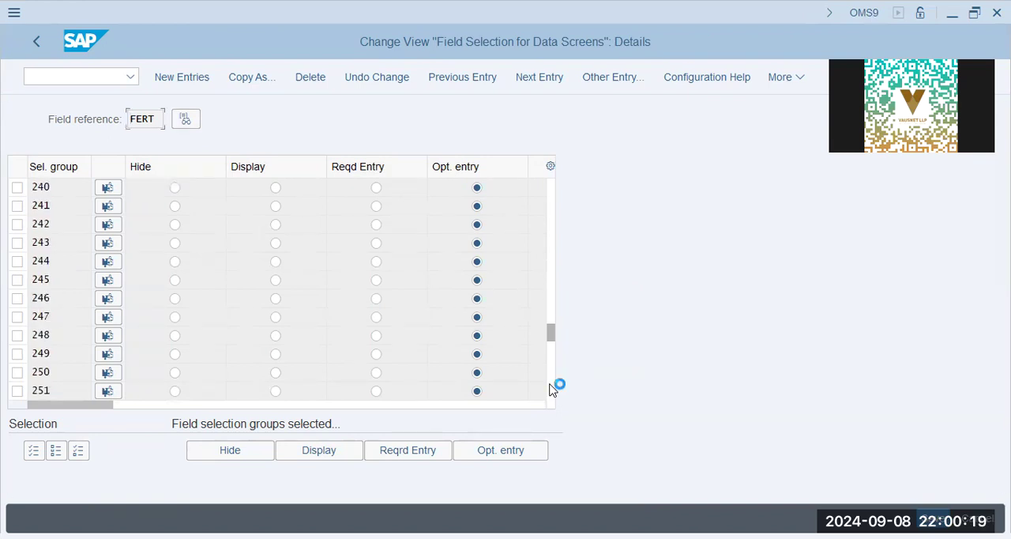
{"action": "left_click", "coordinate": [53, 207]}
{"action": "left_click", "coordinate": [37, 45]}
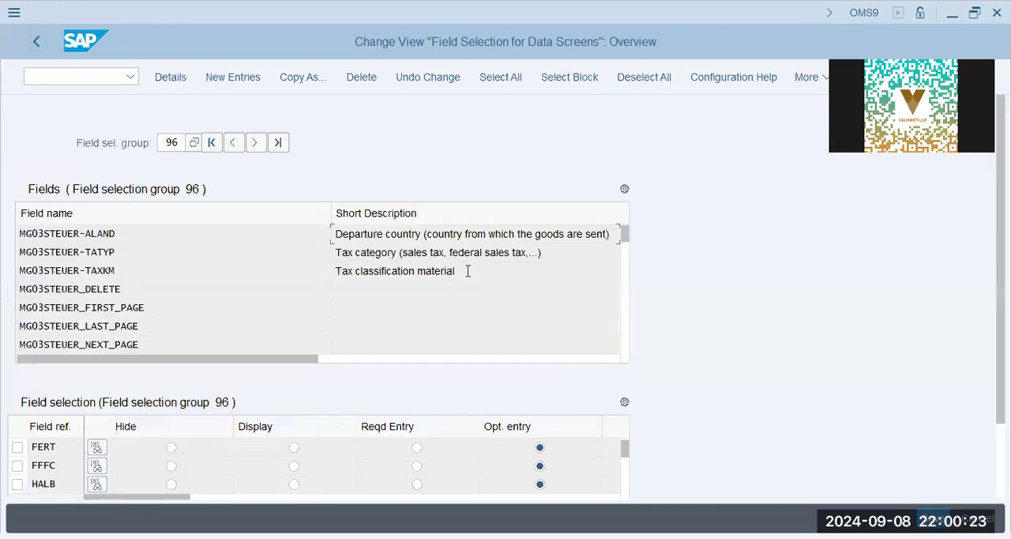
Review the tax category and tax classification fields assigned to selection group 96, along with its field reference entries.
{"action": "left_click", "coordinate": [393, 251]}
{"action": "left_click", "coordinate": [479, 270]}
{"action": "double_click", "coordinate": [170, 141]}
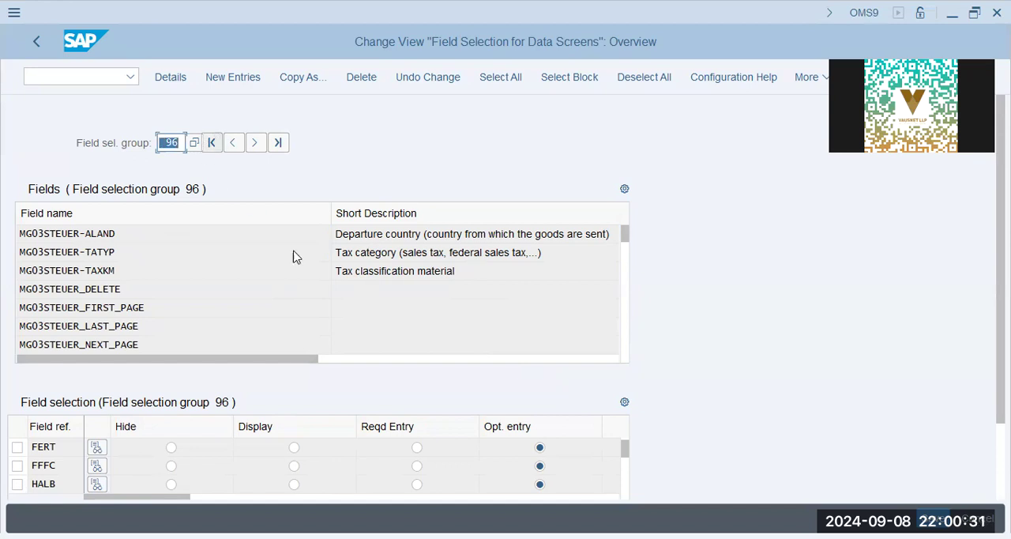
{"action": "scroll", "coordinate": [731, 437], "scroll_direction": "down", "scroll_amount": 1}
{"action": "scroll", "coordinate": [735, 437], "scroll_direction": "down", "scroll_amount": 1}
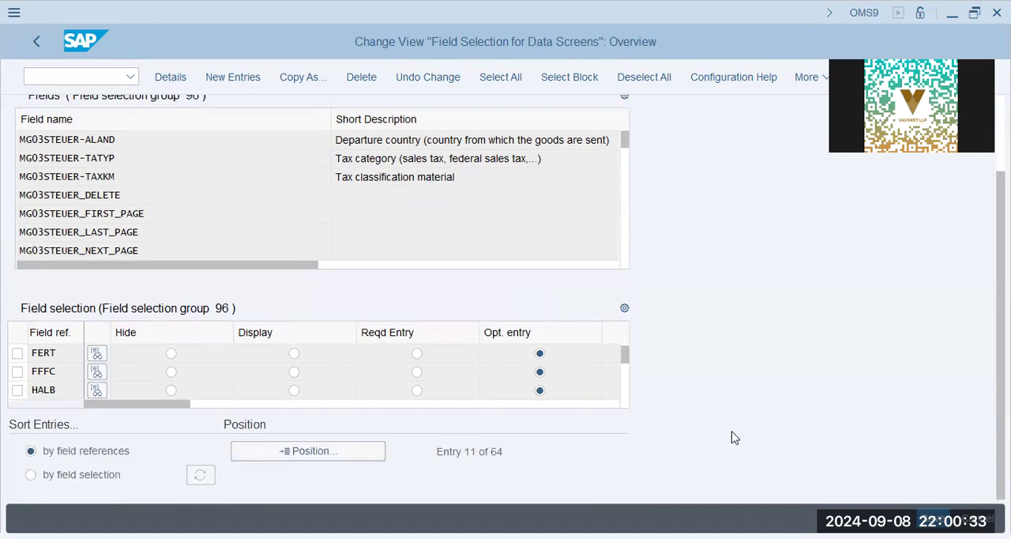
Sort group 96's field references by field selection, position the list at FERT and check the entries through HERS.
{"action": "left_click", "coordinate": [98, 481]}
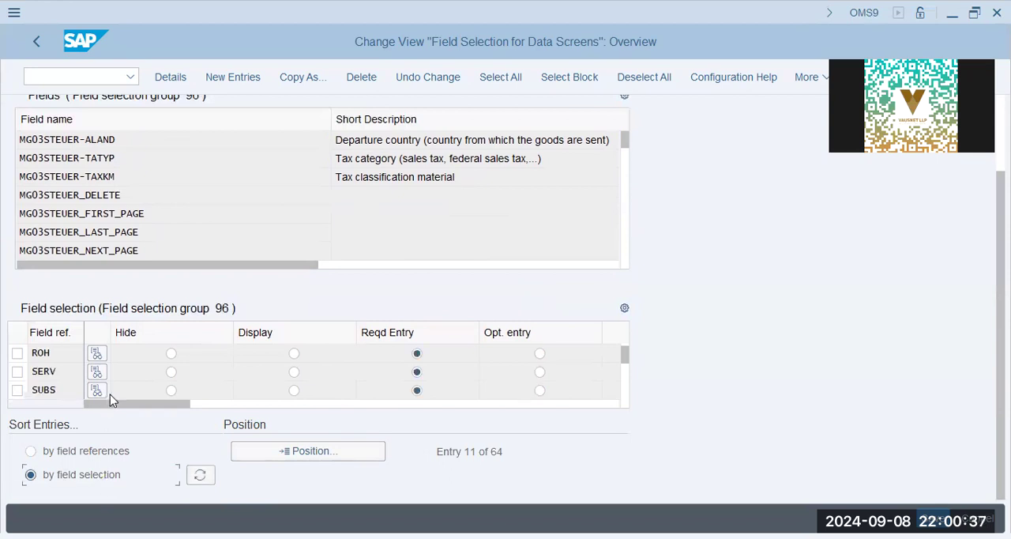
{"action": "left_click", "coordinate": [307, 456]}
{"action": "type", "text": "fert"}
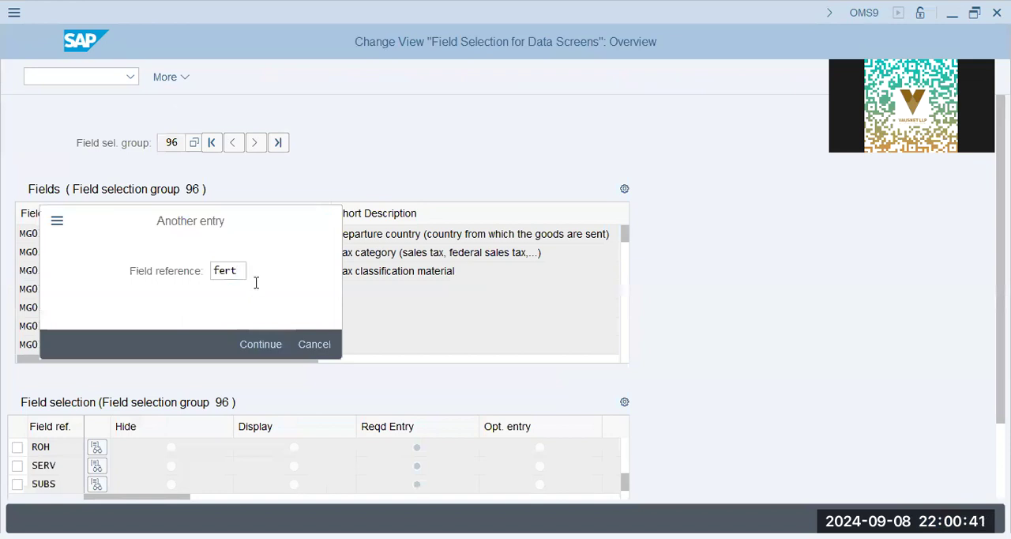
{"action": "key", "text": "Return"}
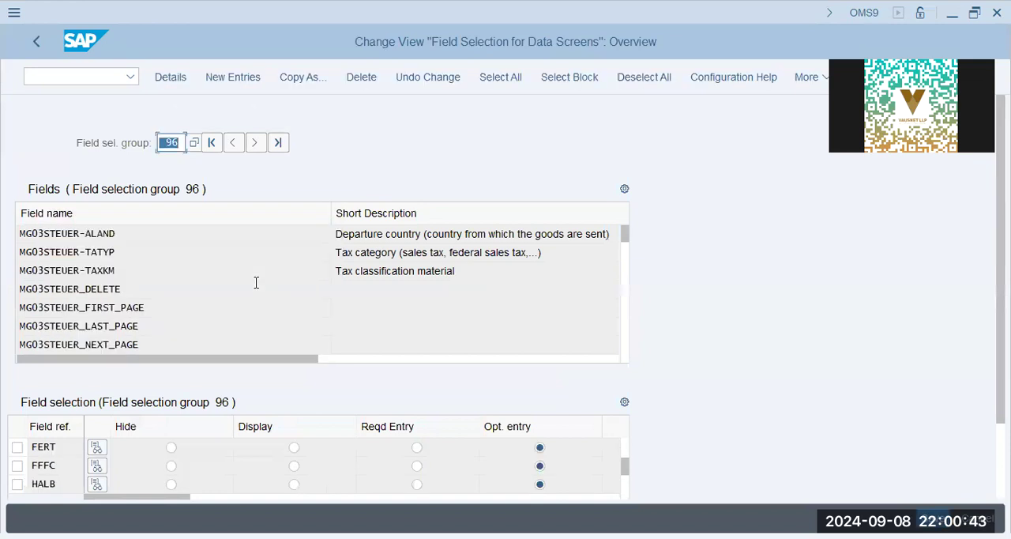
{"action": "scroll", "coordinate": [700, 414], "scroll_direction": "down", "scroll_amount": 2}
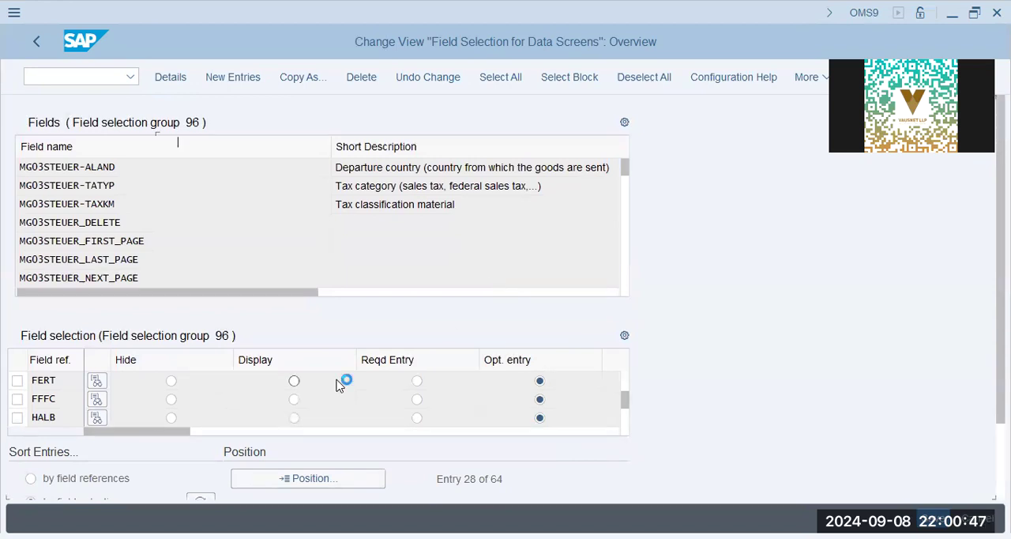
{"action": "scroll", "coordinate": [343, 384], "scroll_direction": "down", "scroll_amount": 2}
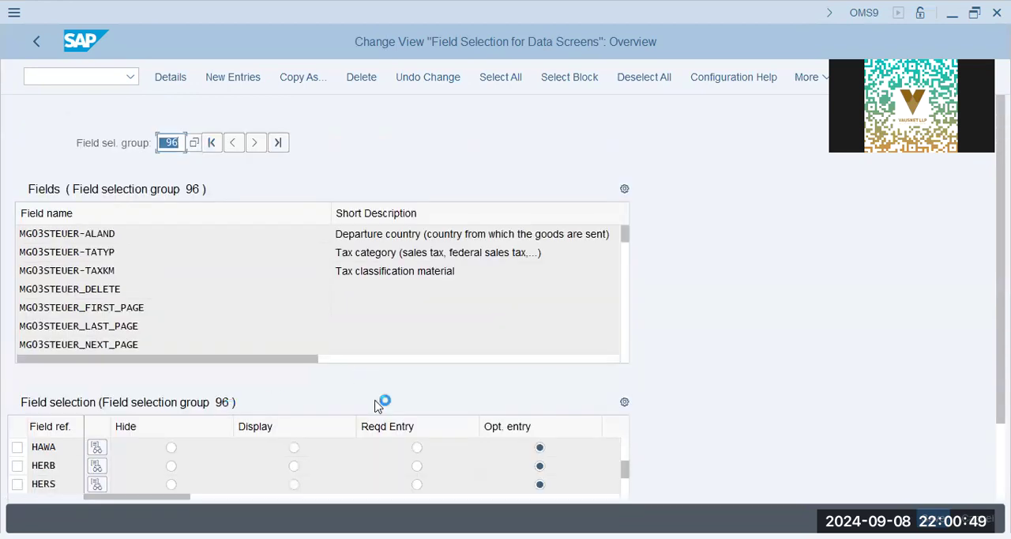
Save the field selection changes in the proposed Tax Config - MM01 - Error Handling customizing request and return to the IMG structure.
{"action": "key", "text": "ctrl+s"}
{"action": "left_click", "coordinate": [334, 344]}
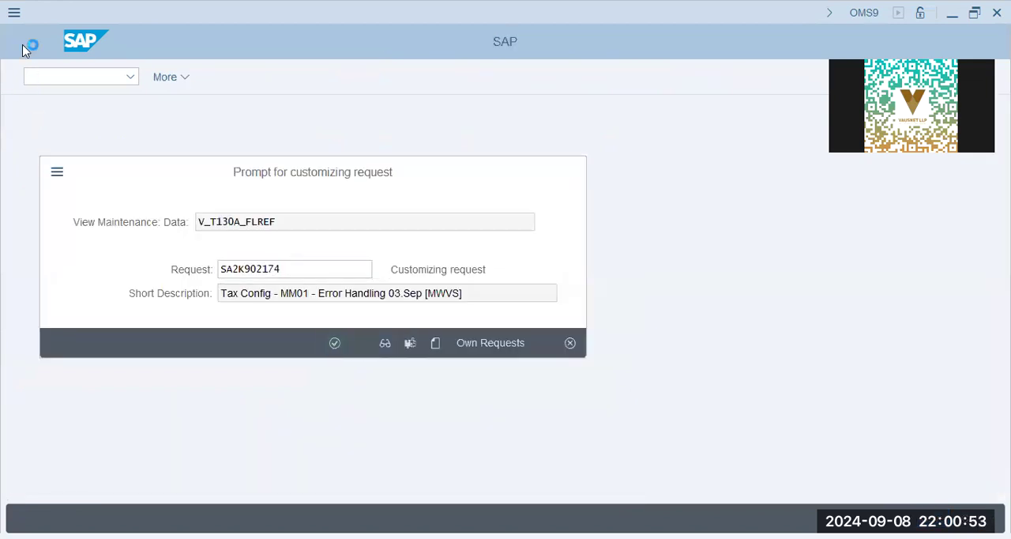
{"action": "left_click", "coordinate": [37, 41]}
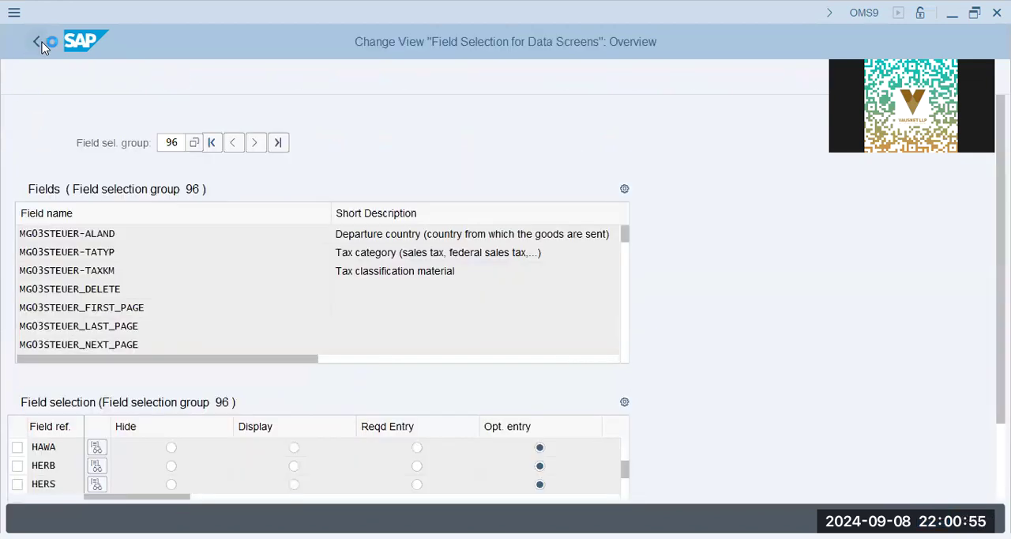
Review the field references assigned to the industry sectors, including Mechanical engineering, and return to the IMG structure.
{"action": "left_click", "coordinate": [119, 321]}
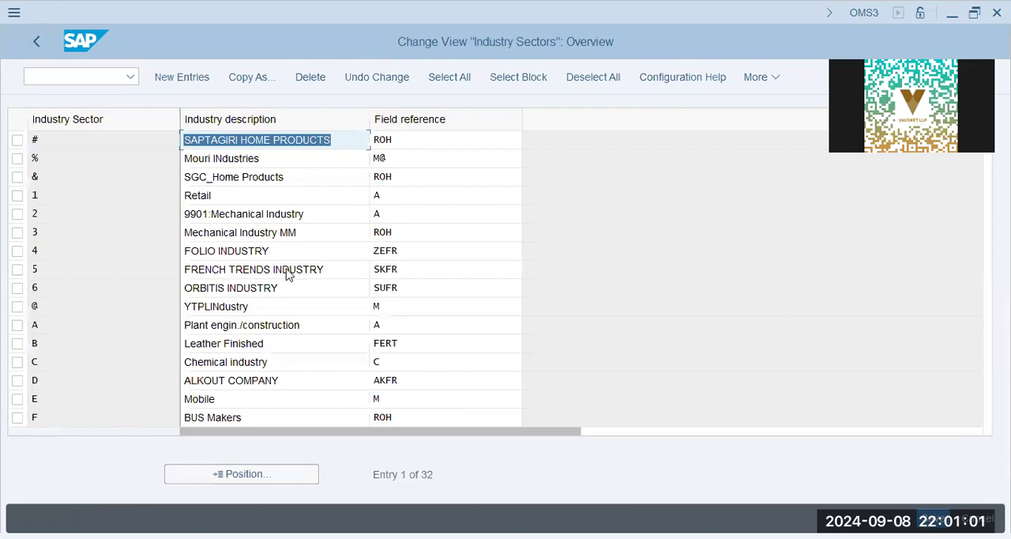
{"action": "left_click", "coordinate": [287, 274]}
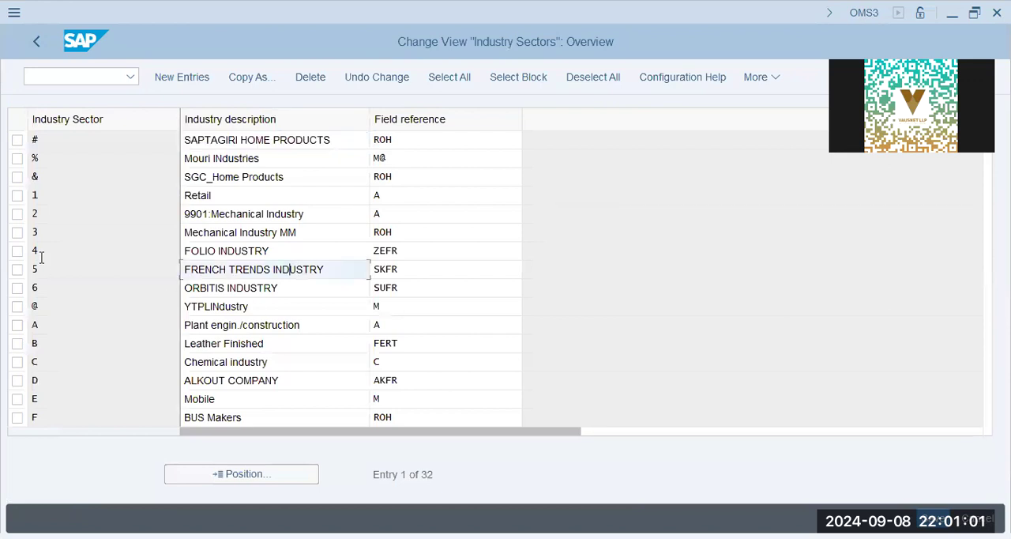
{"action": "left_click", "coordinate": [118, 339]}
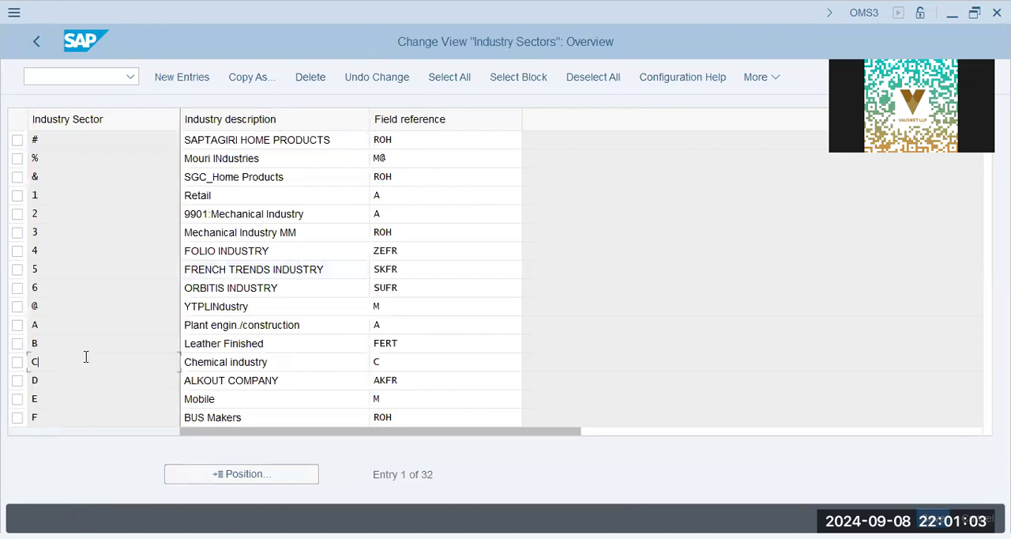
{"action": "scroll", "coordinate": [88, 360], "scroll_direction": "down", "scroll_amount": 3}
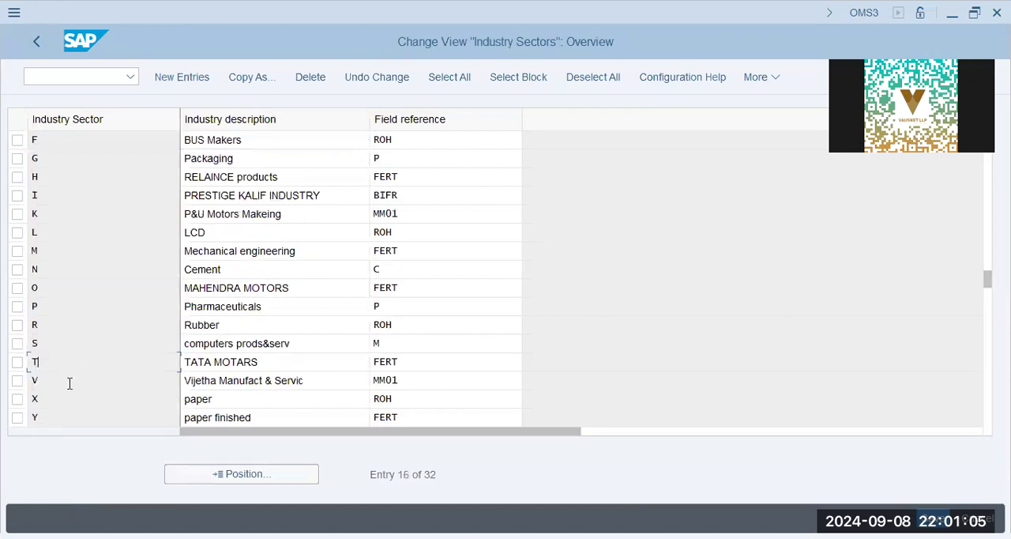
{"action": "left_click", "coordinate": [413, 250]}
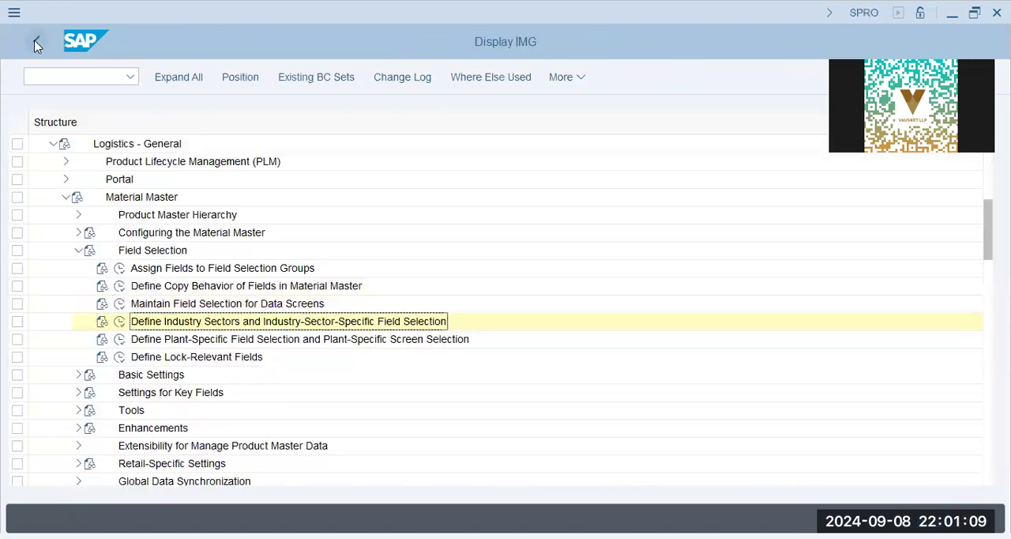
Check the maintenance status and field reference of plant AA42 in the plant-specific field selection, and return to the IMG structure.
{"action": "left_click", "coordinate": [195, 341]}
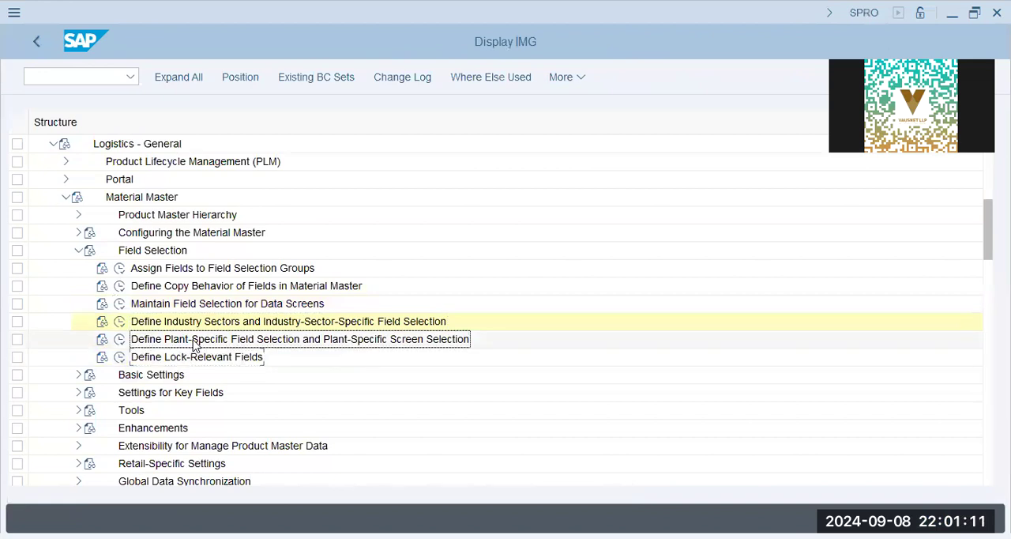
{"action": "left_click", "coordinate": [119, 340]}
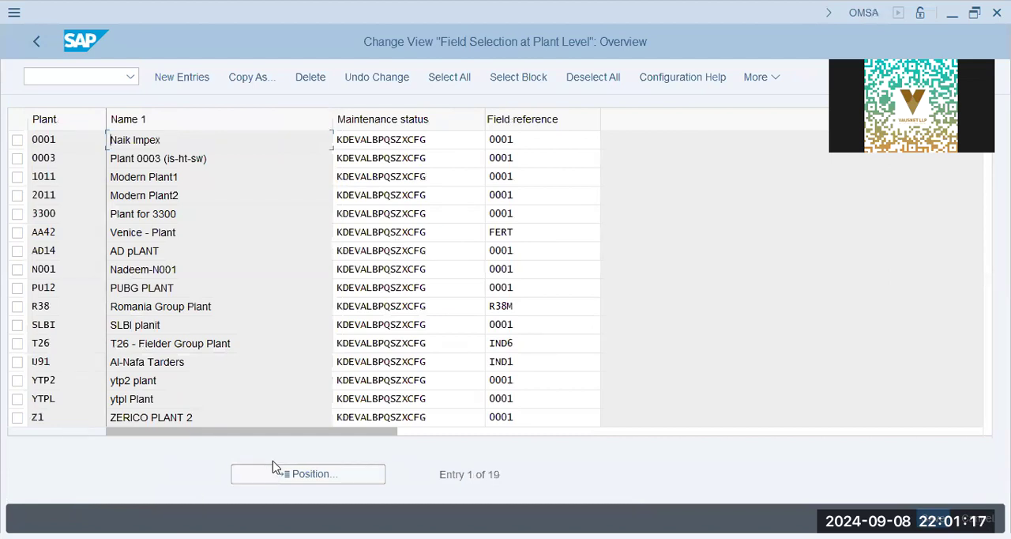
{"action": "left_click", "coordinate": [276, 467]}
{"action": "type", "text": "aa42"}
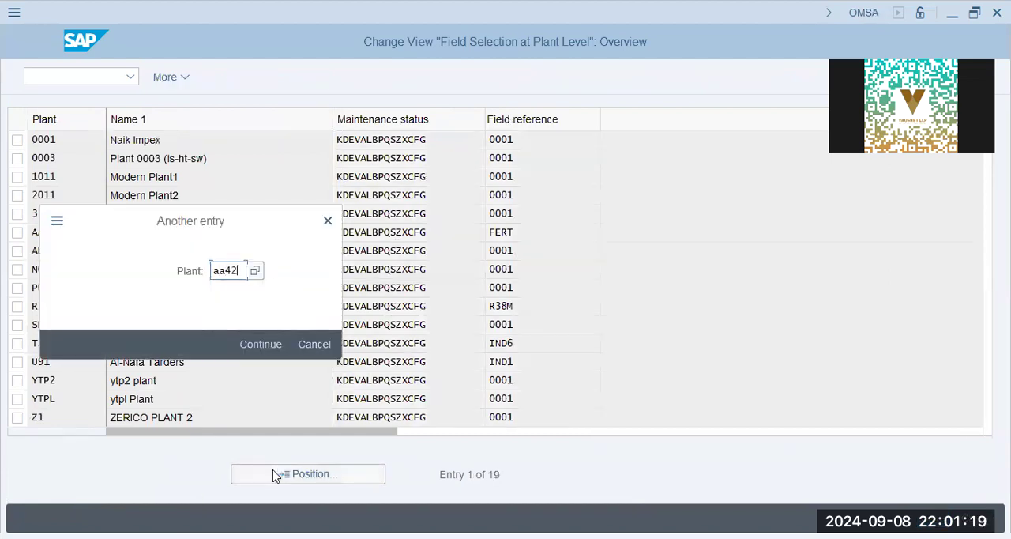
{"action": "key", "text": "Return"}
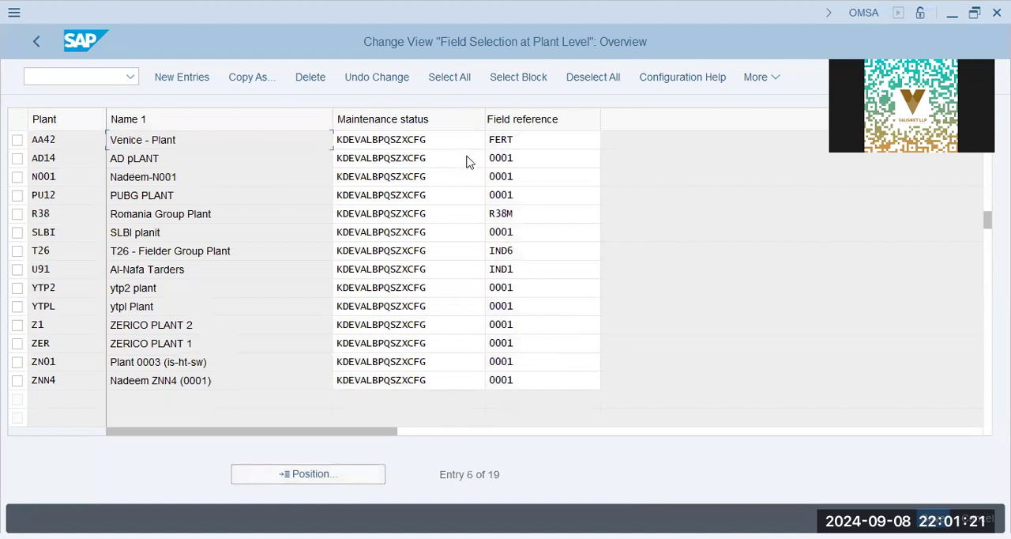
{"action": "left_click_drag", "start_coordinate": [447, 142], "coordinate": [203, 142]}
{"action": "left_click", "coordinate": [568, 147]}
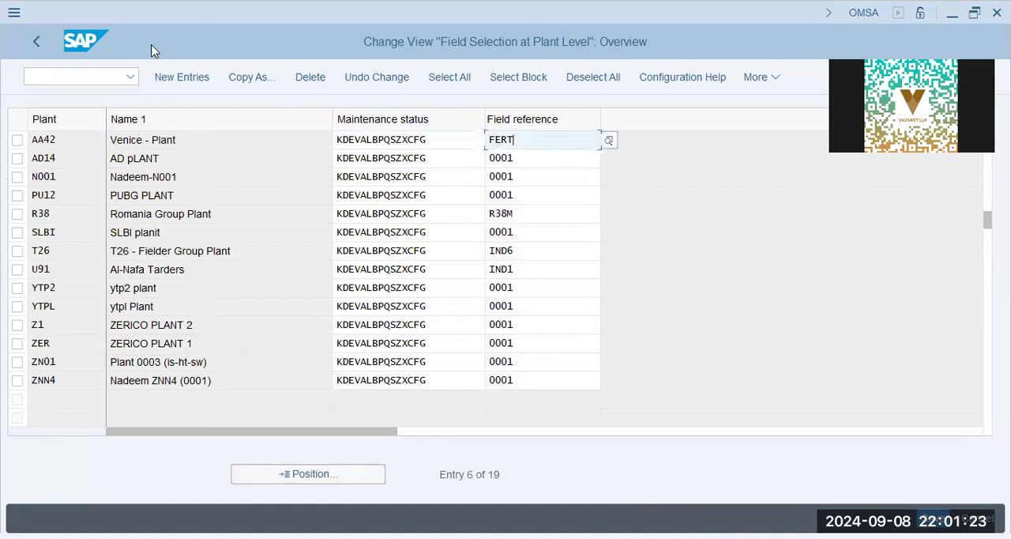
{"action": "left_click", "coordinate": [35, 37]}
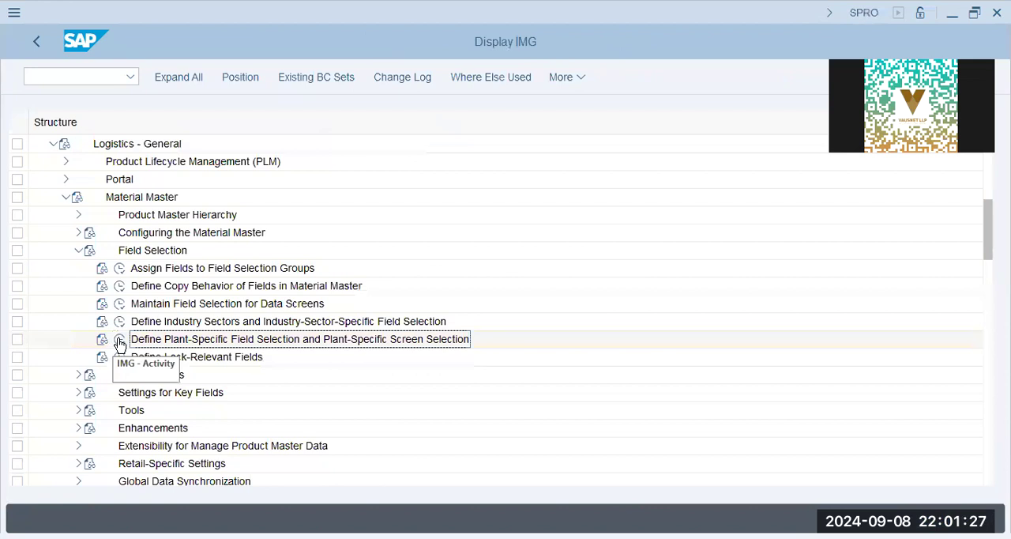
Start transaction MM01 and enter material m800-aa42-5 with the industry sector Mechanical engineering.
{"action": "type", "text": "/n mm01"}
{"action": "key", "text": "Return"}
{"action": "left_click", "coordinate": [154, 139]}
{"action": "left_click", "coordinate": [172, 164]}
{"action": "left_click", "coordinate": [174, 166]}
{"action": "scroll", "coordinate": [177, 180], "scroll_direction": "down", "scroll_amount": 10}
{"action": "left_click", "coordinate": [179, 168]}
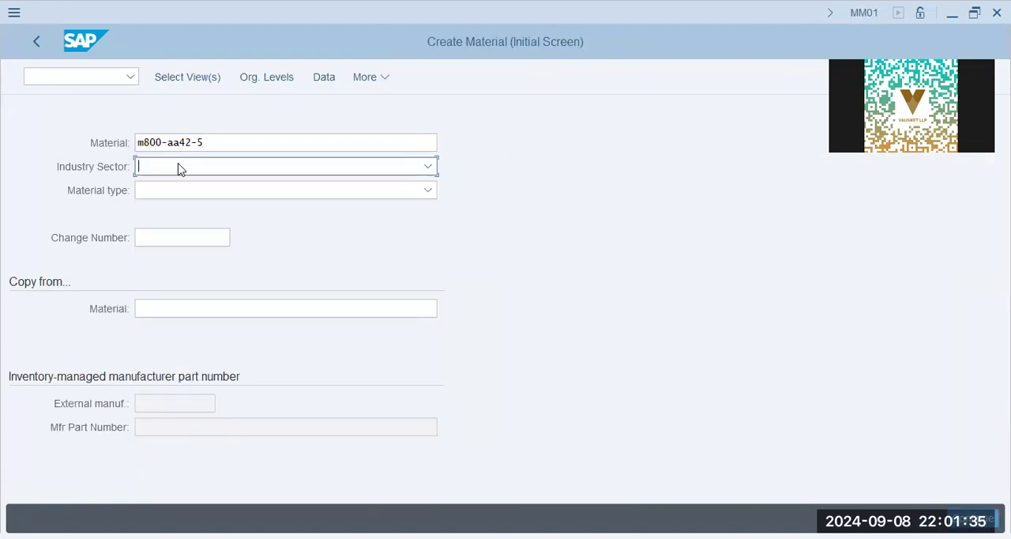
{"action": "left_click", "coordinate": [206, 169]}
{"action": "scroll", "coordinate": [260, 331], "scroll_direction": "down", "scroll_amount": 2}
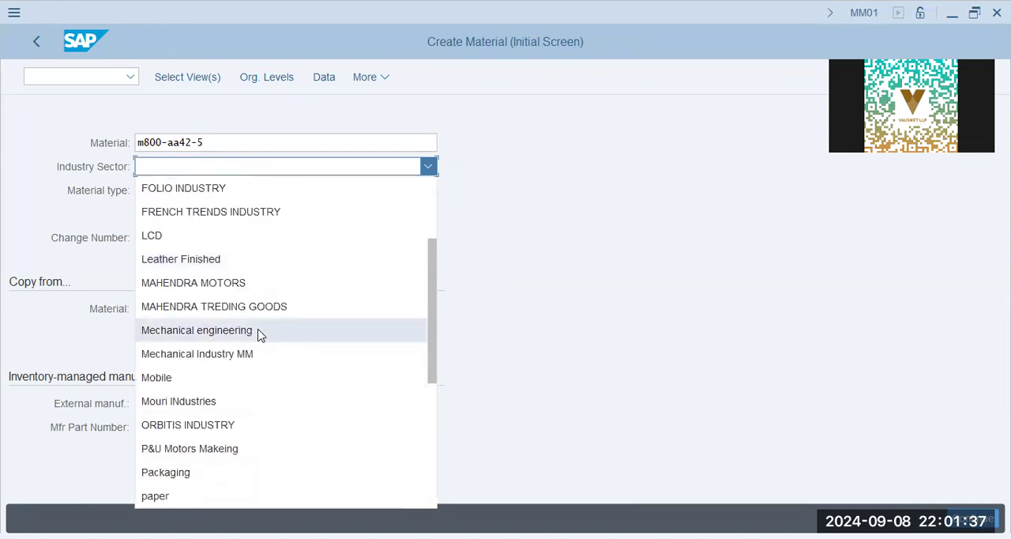
{"action": "left_click", "coordinate": [260, 329]}
Set the material type to Finished Product (FERT) and open the view selection for the material.
{"action": "left_click", "coordinate": [219, 194]}
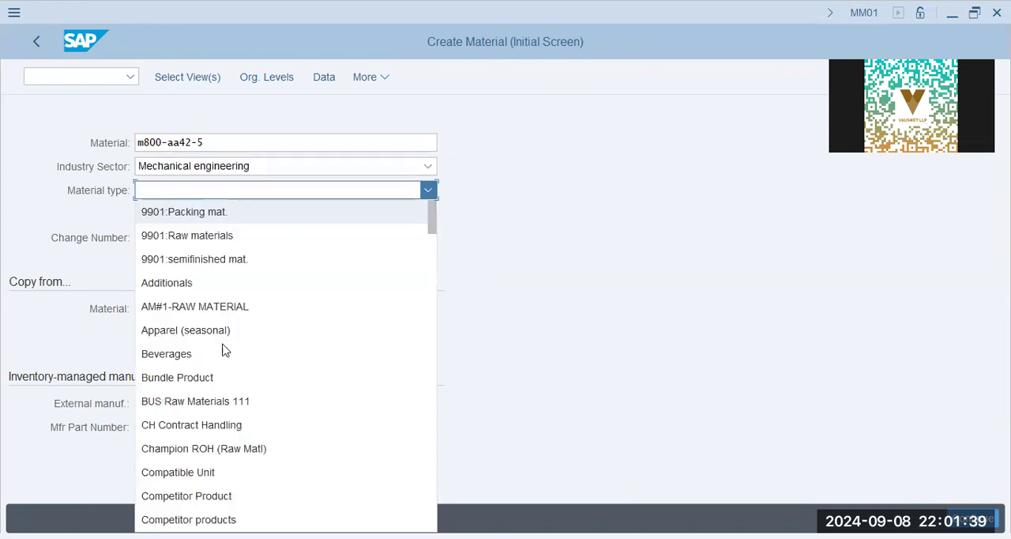
{"action": "scroll", "coordinate": [222, 351], "scroll_direction": "down", "scroll_amount": 3}
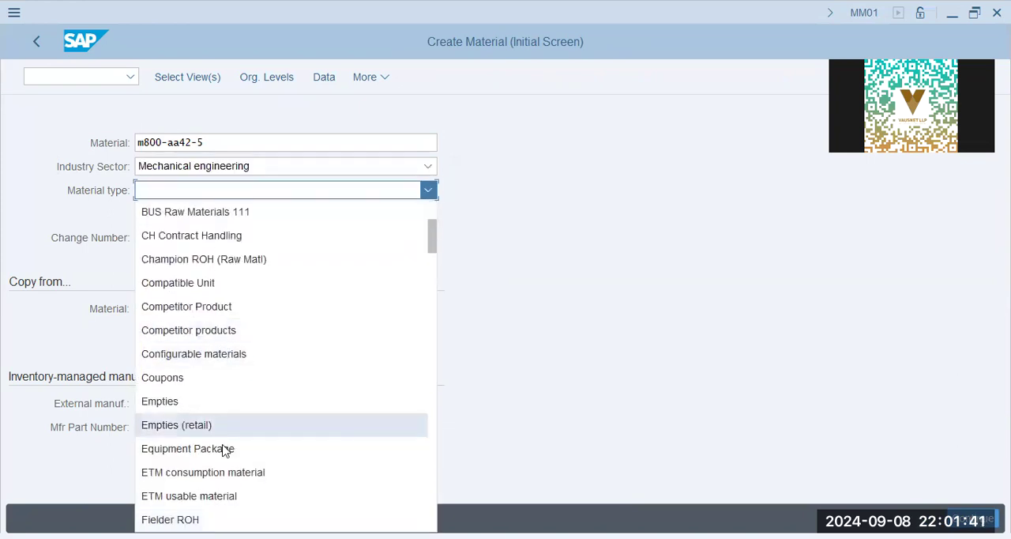
{"action": "scroll", "coordinate": [224, 466], "scroll_direction": "down", "scroll_amount": 3}
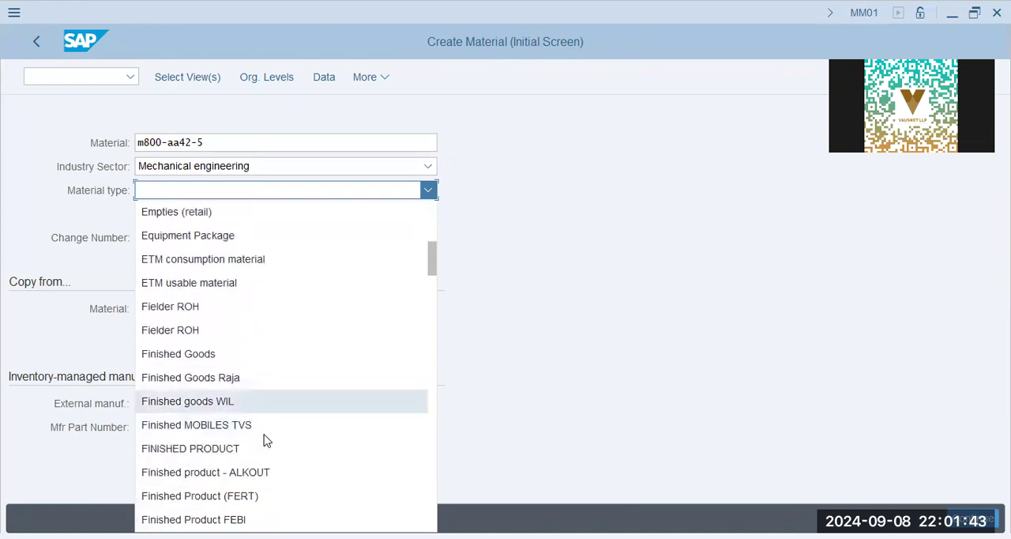
{"action": "left_click", "coordinate": [272, 496]}
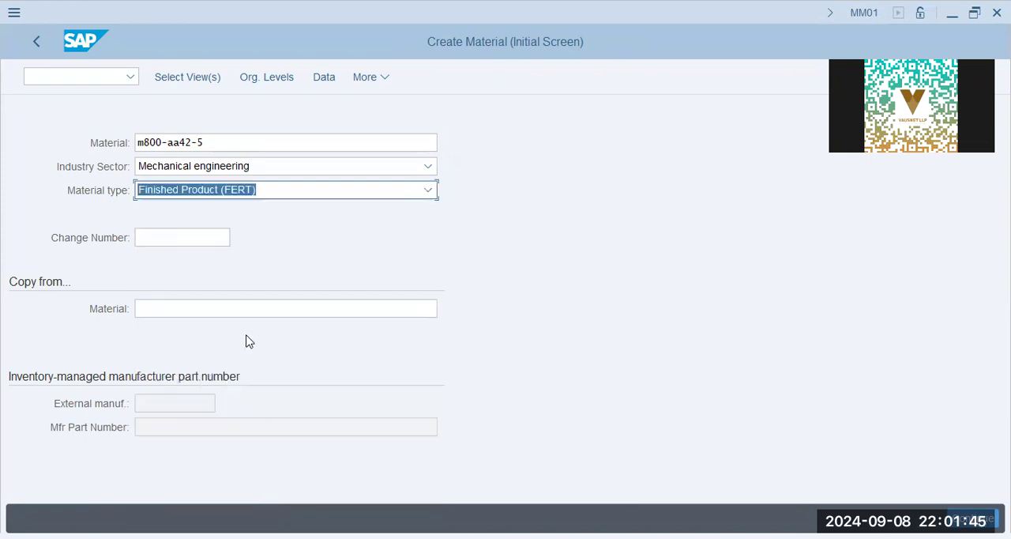
{"action": "left_click", "coordinate": [180, 75]}
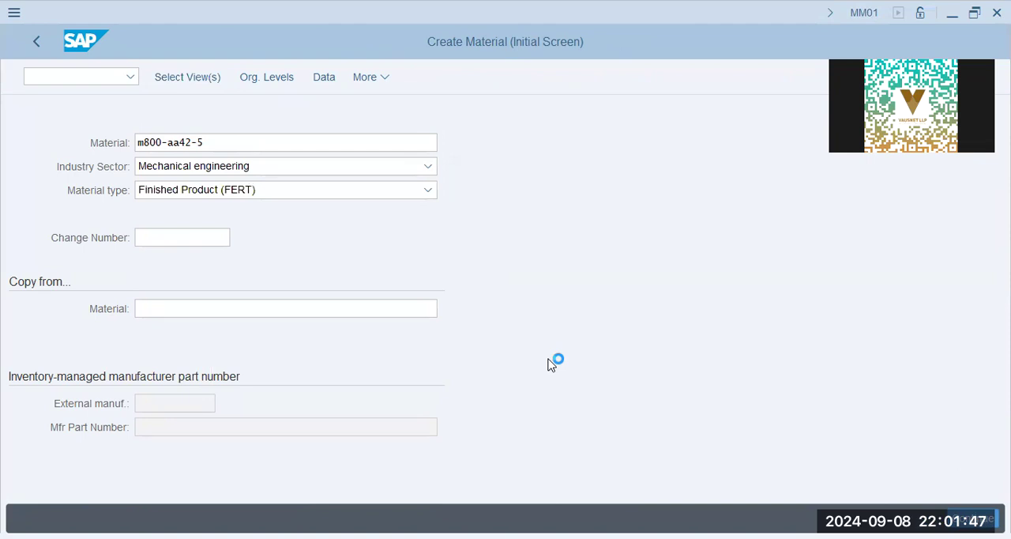
{"action": "key", "text": "Return"}
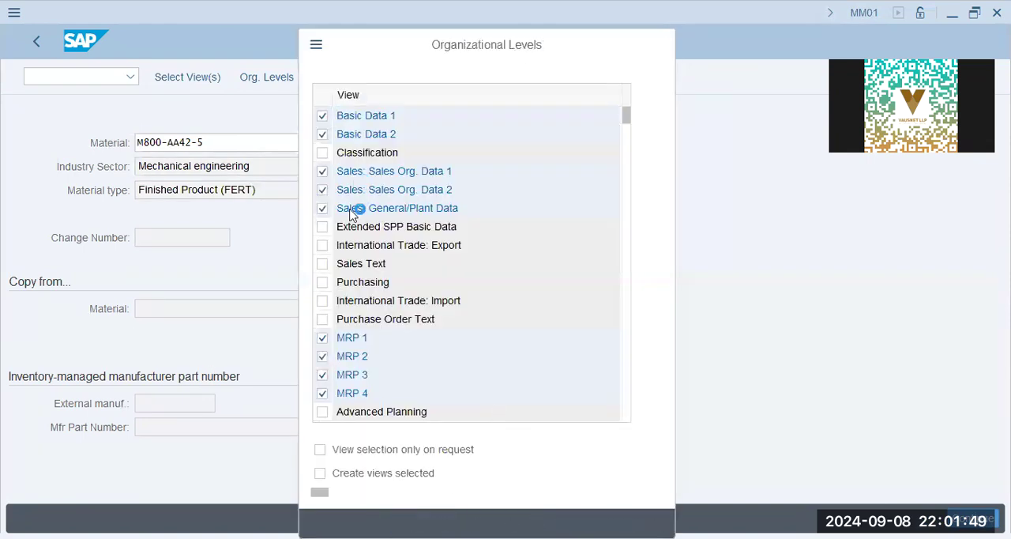
Set the organizational levels to plant AA42, storage location KHI, sales organization AA42 and distribution channel AA, and continue to the material data.
{"action": "left_click", "coordinate": [342, 243]}
{"action": "left_click", "coordinate": [352, 266]}
{"action": "left_click", "coordinate": [341, 290]}
{"action": "left_click", "coordinate": [346, 315]}
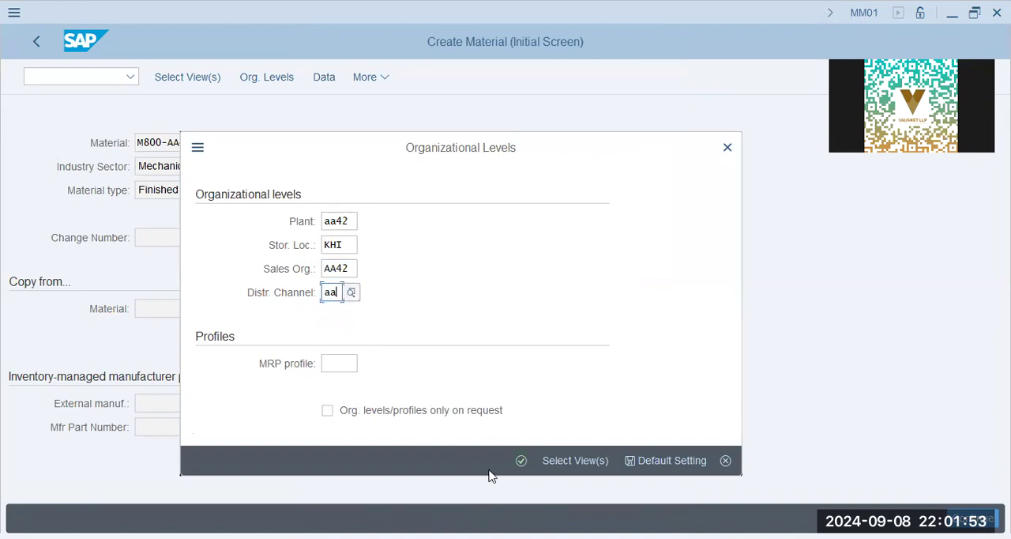
{"action": "left_click", "coordinate": [519, 460]}
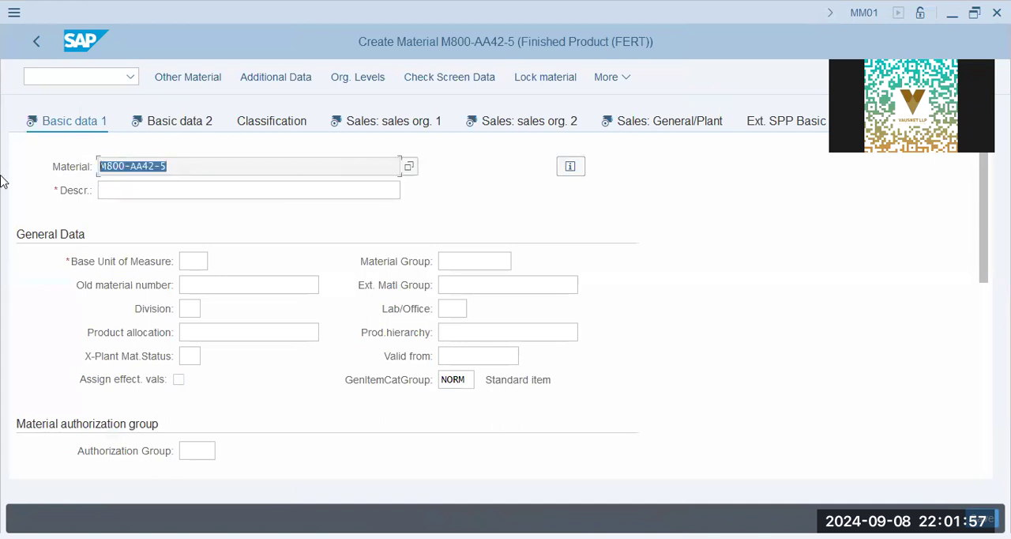
Fill in the Basic Data 1 general data with description M800-AA42-5, base unit PC, material group 01 and division 00.
{"action": "left_click", "coordinate": [198, 193]}
{"action": "type", "text": "M800-AA42-5"}
{"action": "left_click", "coordinate": [195, 262]}
{"action": "left_click", "coordinate": [221, 286]}
{"action": "left_click", "coordinate": [464, 262]}
{"action": "left_click", "coordinate": [483, 286]}
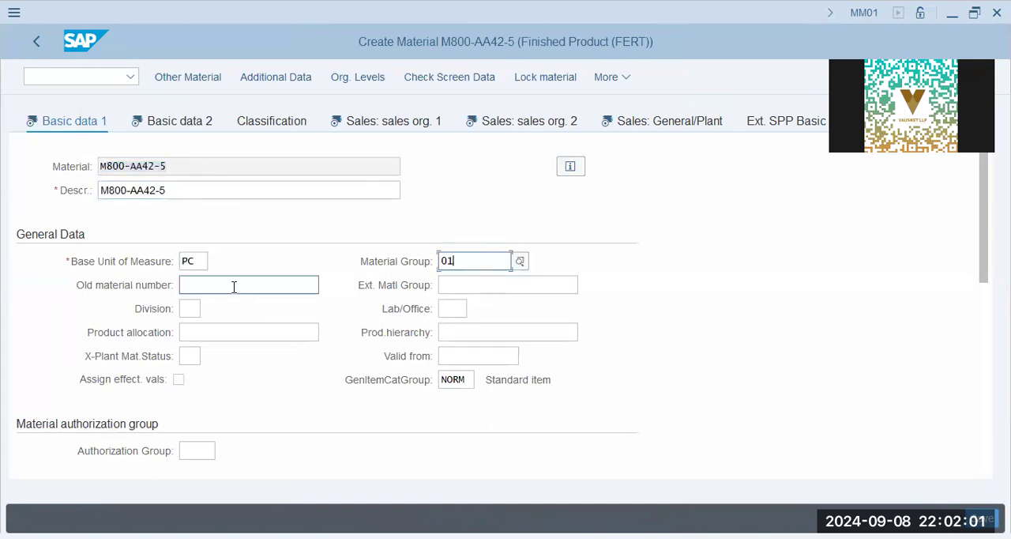
{"action": "left_click", "coordinate": [198, 315]}
{"action": "left_click", "coordinate": [210, 342]}
Set the gross weight and net weight to 1 with weight unit KG.
{"action": "scroll", "coordinate": [214, 345], "scroll_direction": "down", "scroll_amount": 5}
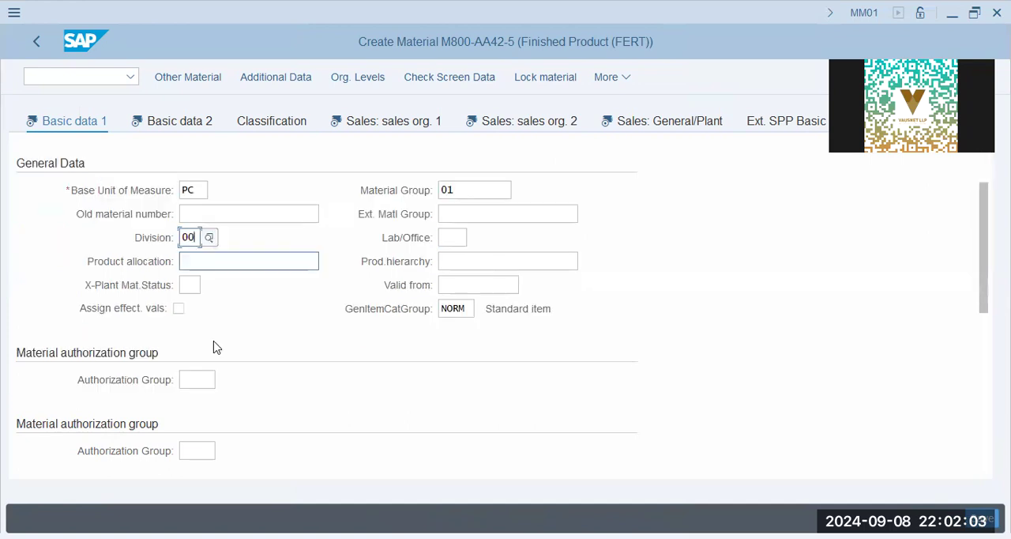
{"action": "scroll", "coordinate": [215, 346], "scroll_direction": "up", "scroll_amount": 3}
{"action": "left_click", "coordinate": [210, 305]}
{"action": "left_click", "coordinate": [210, 331]}
{"action": "left_click", "coordinate": [214, 354]}
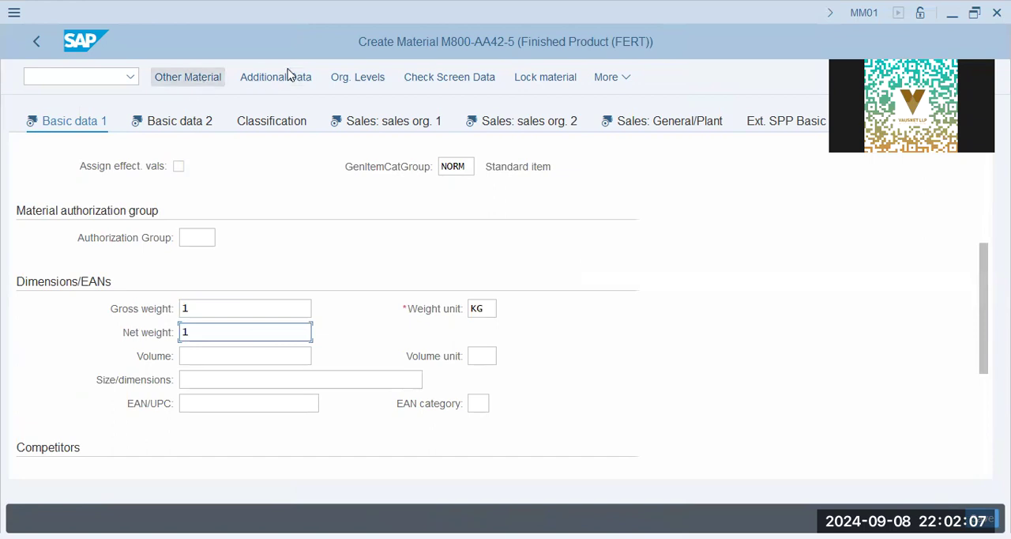
In the additional data, add M800-AA42-5 as the material description for a second language and return to the main data.
{"action": "left_click_drag", "start_coordinate": [190, 235], "coordinate": [2, 234]}
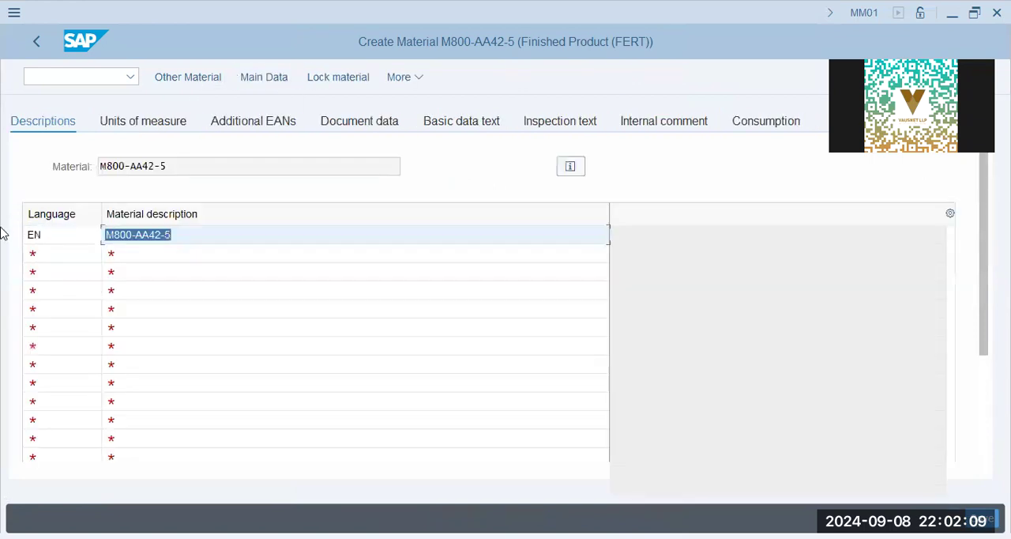
{"action": "key", "text": "ctrl+c"}
{"action": "left_click", "coordinate": [128, 257]}
{"action": "key", "text": "ctrl+v"}
{"action": "left_click", "coordinate": [44, 254]}
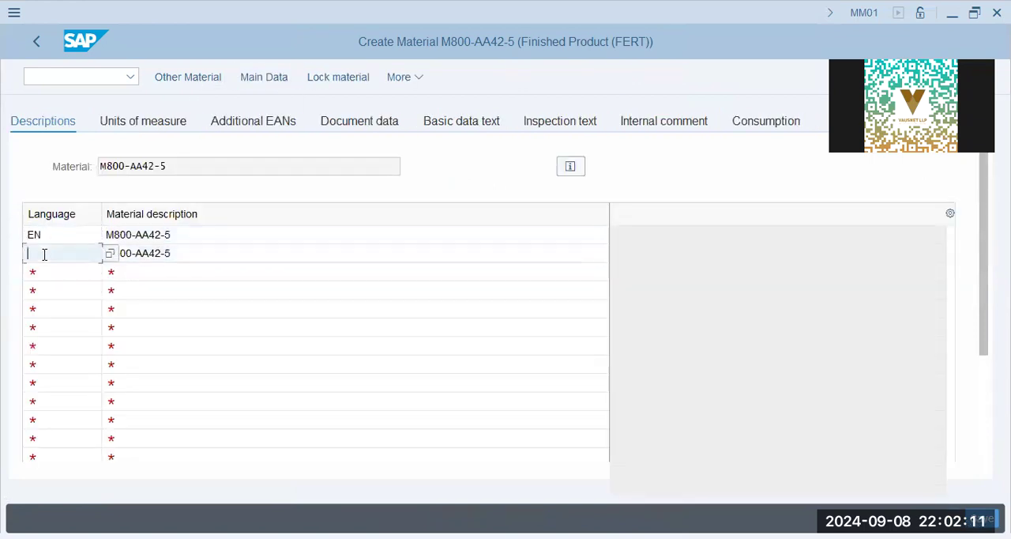
{"action": "left_click", "coordinate": [57, 280]}
{"action": "left_click", "coordinate": [37, 39]}
Continue past Basic Data 2 to Sales Org. Data 1 and set the tax classification for Pakistan's input tax (VST) to 0.
{"action": "key", "text": "Return"}
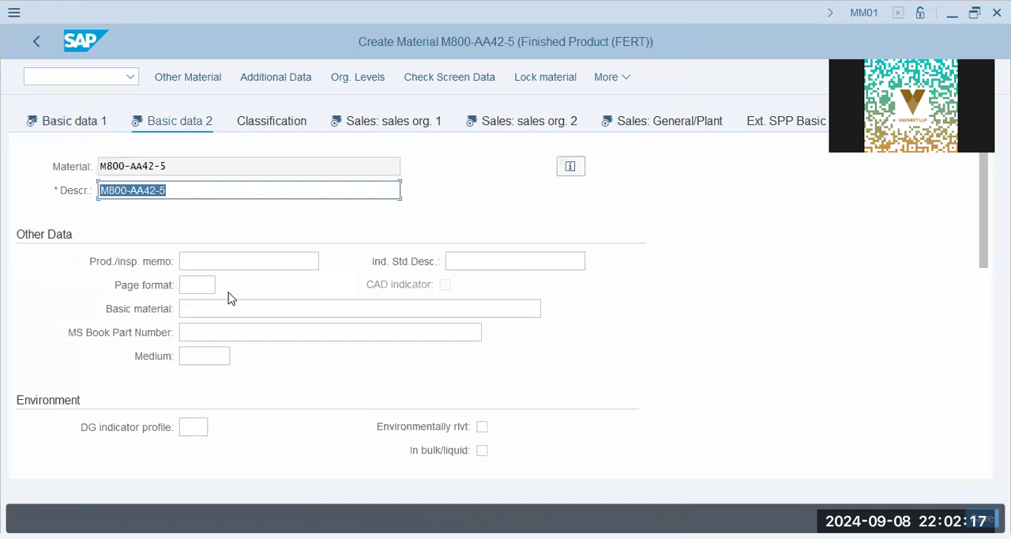
{"action": "key", "text": "Return"}
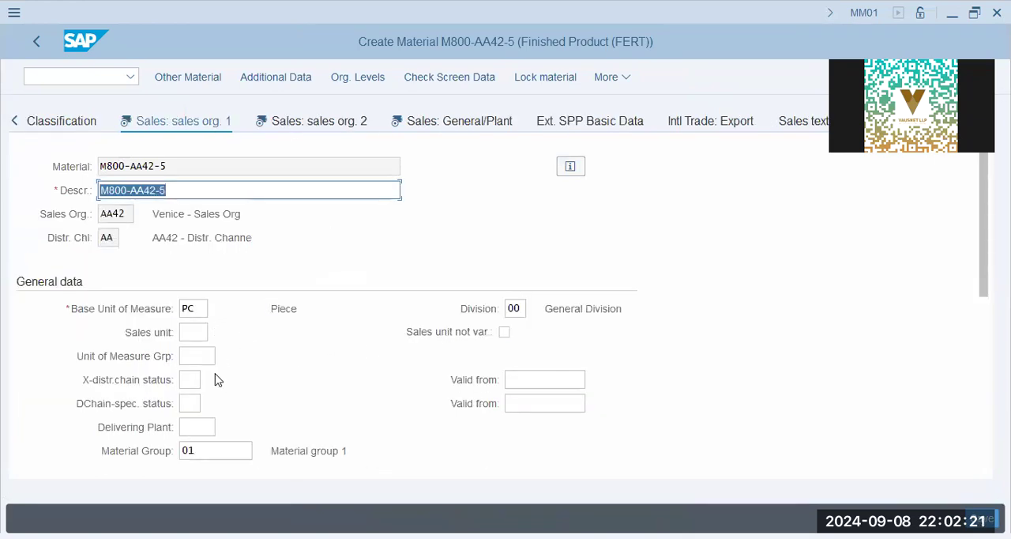
{"action": "scroll", "coordinate": [218, 379], "scroll_direction": "down", "scroll_amount": 5}
{"action": "left_click", "coordinate": [376, 351]}
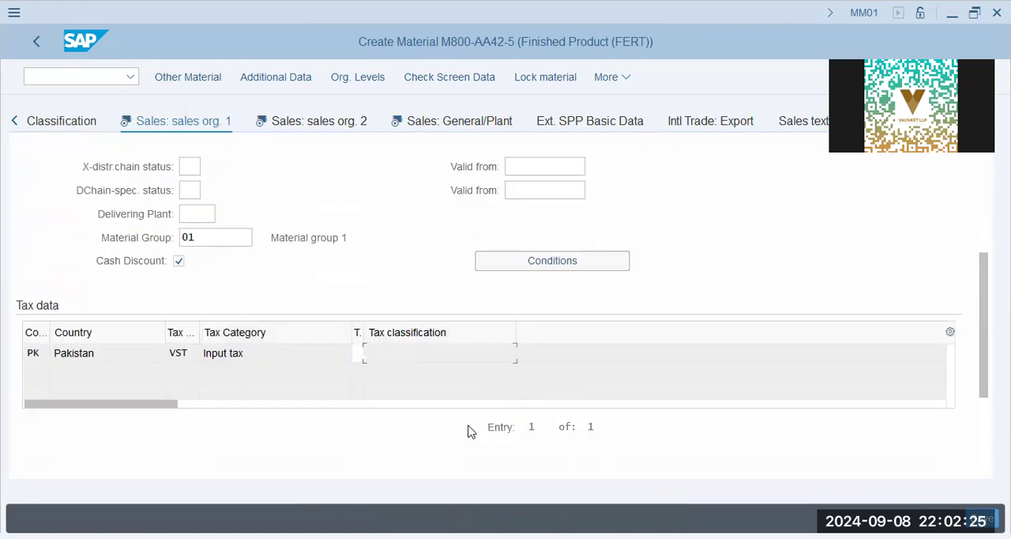
{"action": "left_click", "coordinate": [362, 355]}
{"action": "type", "text": "0"}
{"action": "key", "text": "Tab"}
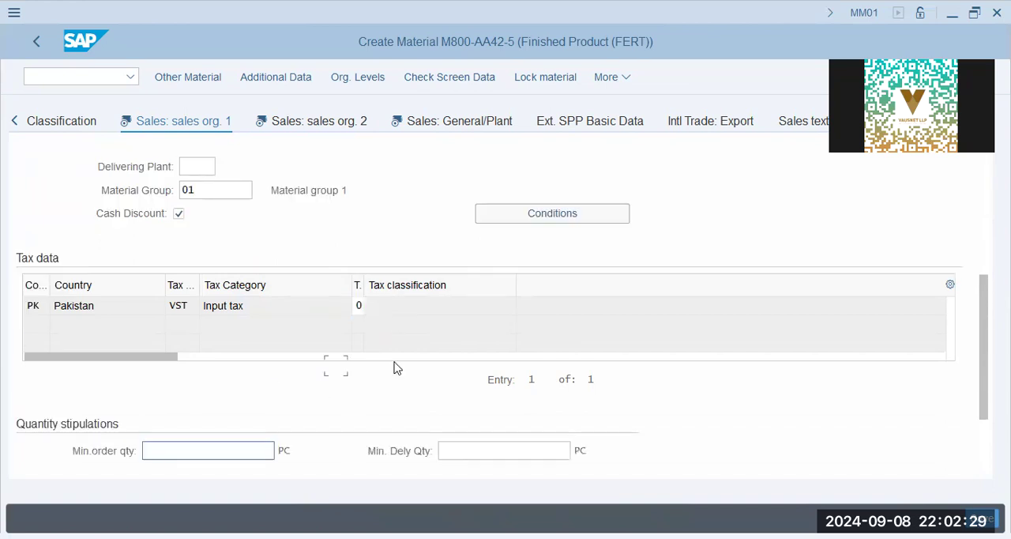
{"action": "left_click", "coordinate": [261, 310]}
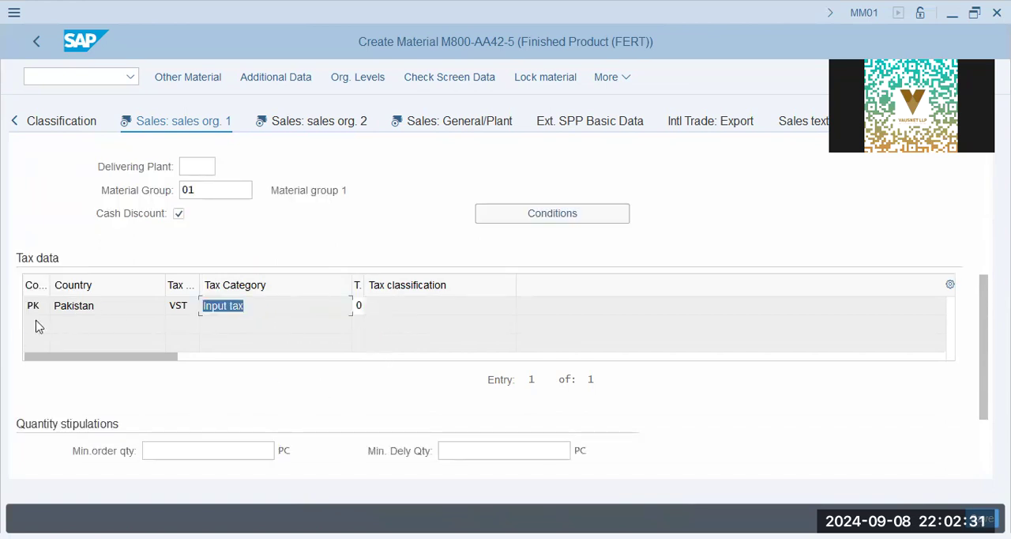
{"action": "left_click_drag", "start_coordinate": [111, 308], "coordinate": [7, 291]}
{"action": "key", "text": "Tab"}
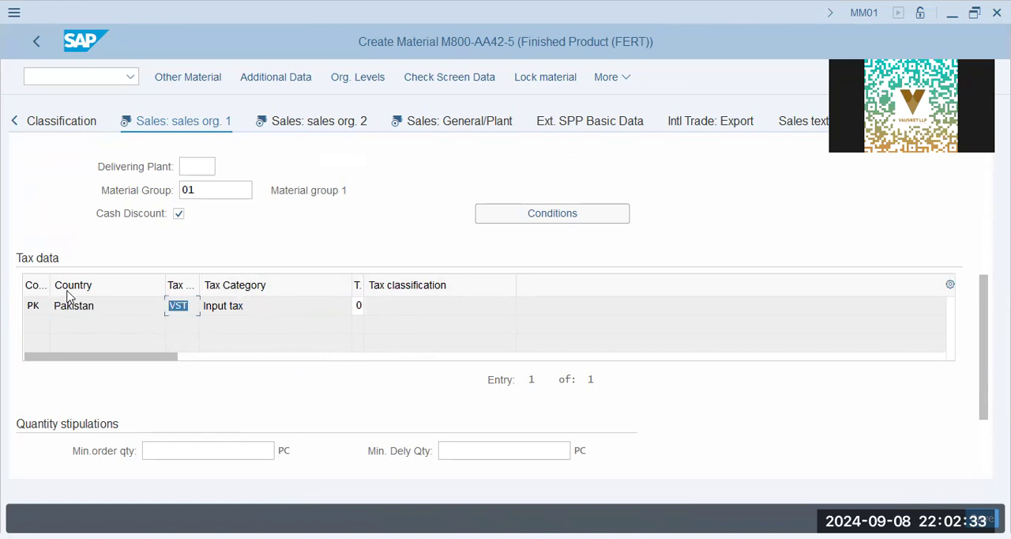
Review the grouping terms in Sales Org. Data 2, including the material price group and item category group.
{"action": "left_click", "coordinate": [309, 125]}
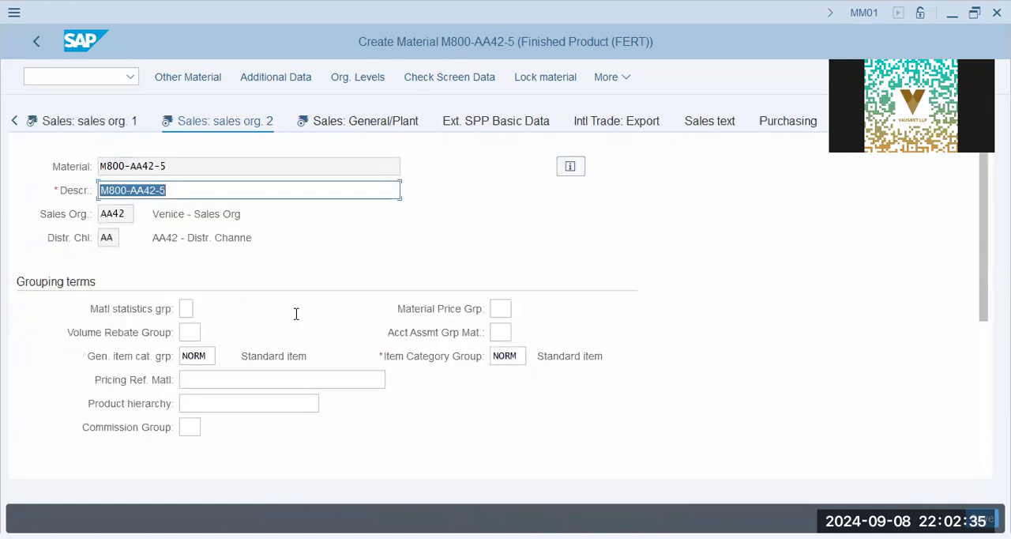
{"action": "left_click", "coordinate": [504, 311]}
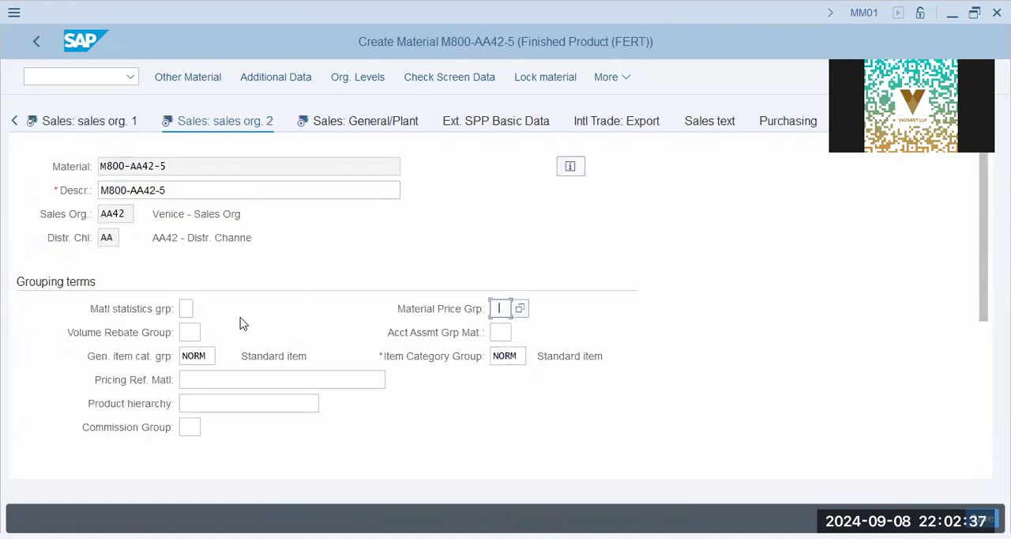
{"action": "left_click", "coordinate": [187, 308]}
{"action": "left_click", "coordinate": [484, 359]}
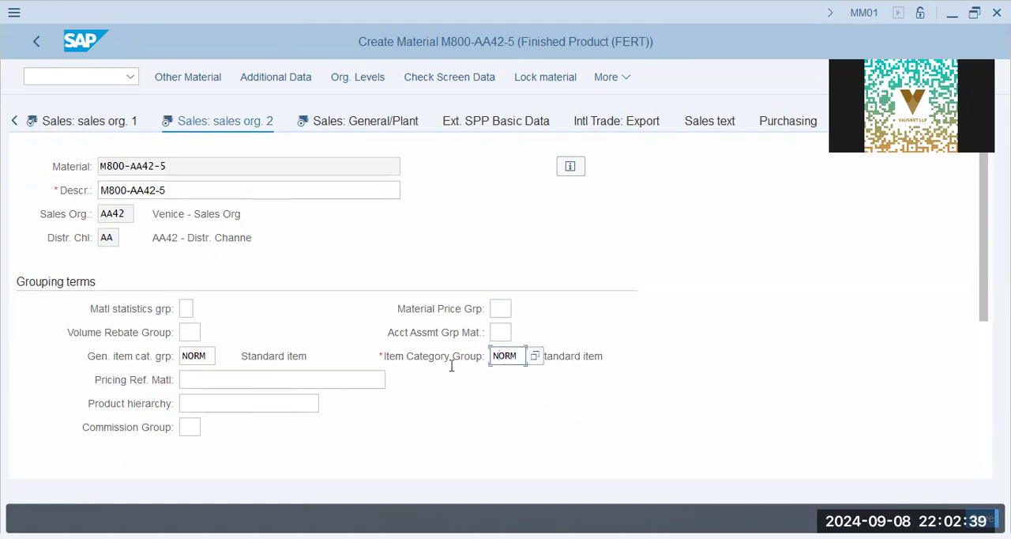
{"action": "scroll", "coordinate": [308, 394], "scroll_direction": "down", "scroll_amount": 5}
{"action": "scroll", "coordinate": [308, 393], "scroll_direction": "down", "scroll_amount": 1}
Set the availability check to 01 in the Sales: General/Plant data.
{"action": "left_click", "coordinate": [404, 123]}
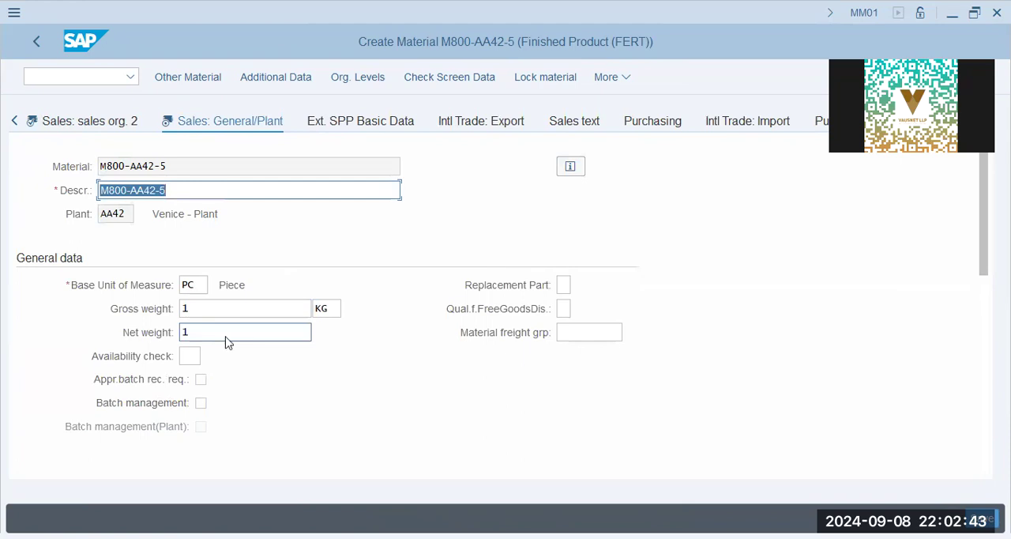
{"action": "left_click", "coordinate": [227, 340]}
{"action": "left_click", "coordinate": [188, 356]}
{"action": "type", "text": "01"}
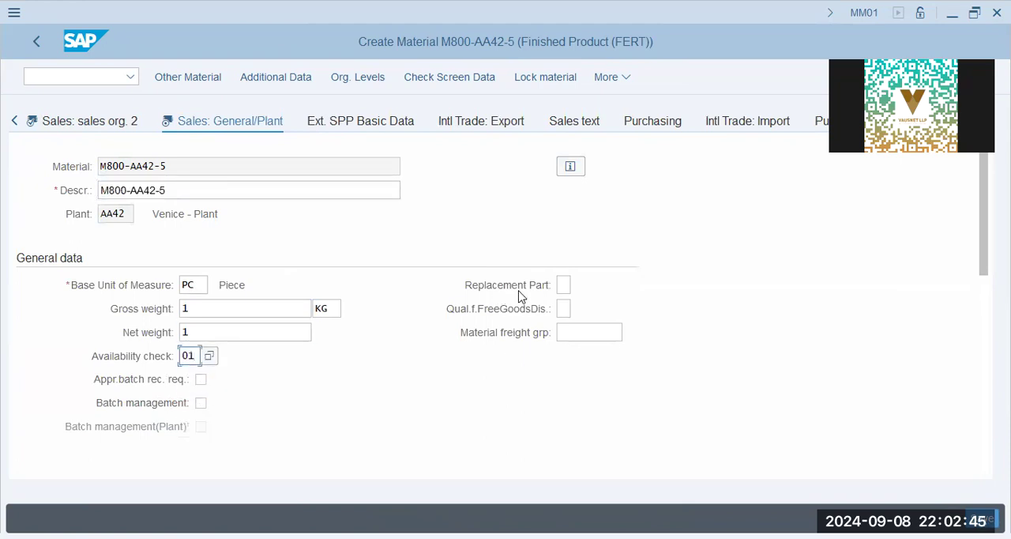
Set the transportation group and the loading group to 0001 in the shipping data.
{"action": "scroll", "coordinate": [192, 366], "scroll_direction": "down", "scroll_amount": 3}
{"action": "scroll", "coordinate": [192, 349], "scroll_direction": "up", "scroll_amount": 1}
{"action": "left_click", "coordinate": [120, 356]}
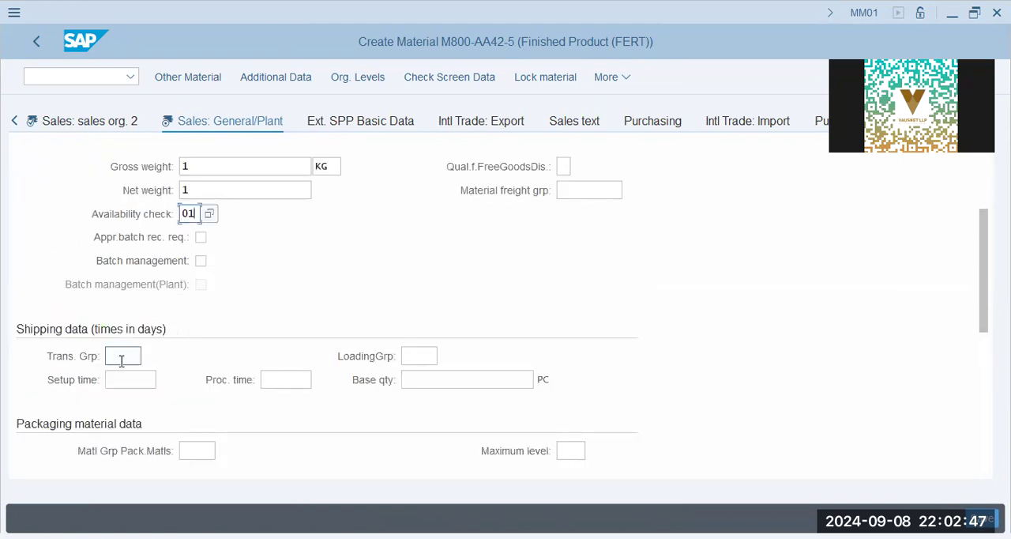
{"action": "left_click", "coordinate": [132, 381]}
{"action": "left_click", "coordinate": [418, 355]}
{"action": "left_click", "coordinate": [426, 380]}
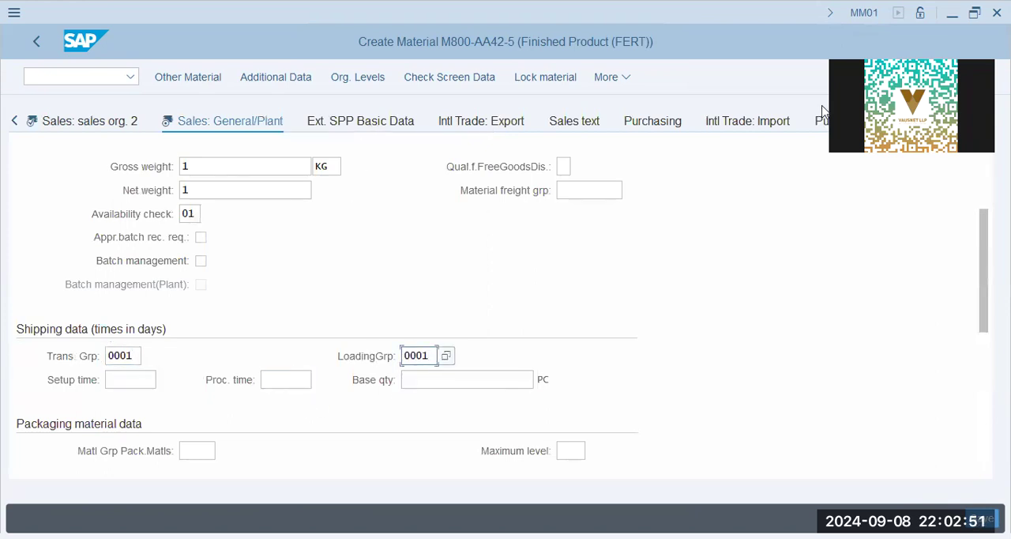
Set the purchasing group to l9g and the MRP group to 0031 in the MRP 1 general data.
{"action": "left_click", "coordinate": [961, 122]}
{"action": "left_click", "coordinate": [960, 122]}
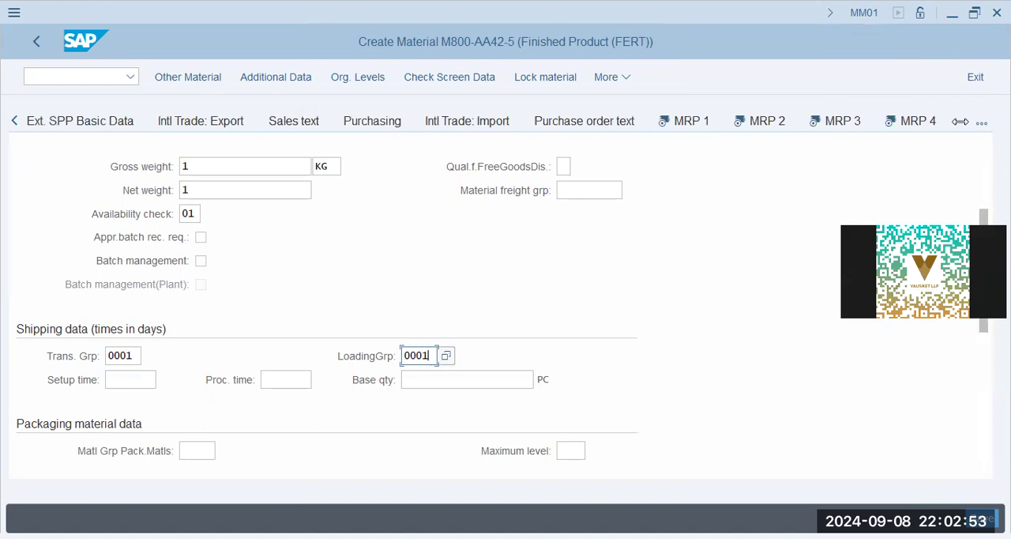
{"action": "left_click", "coordinate": [693, 120]}
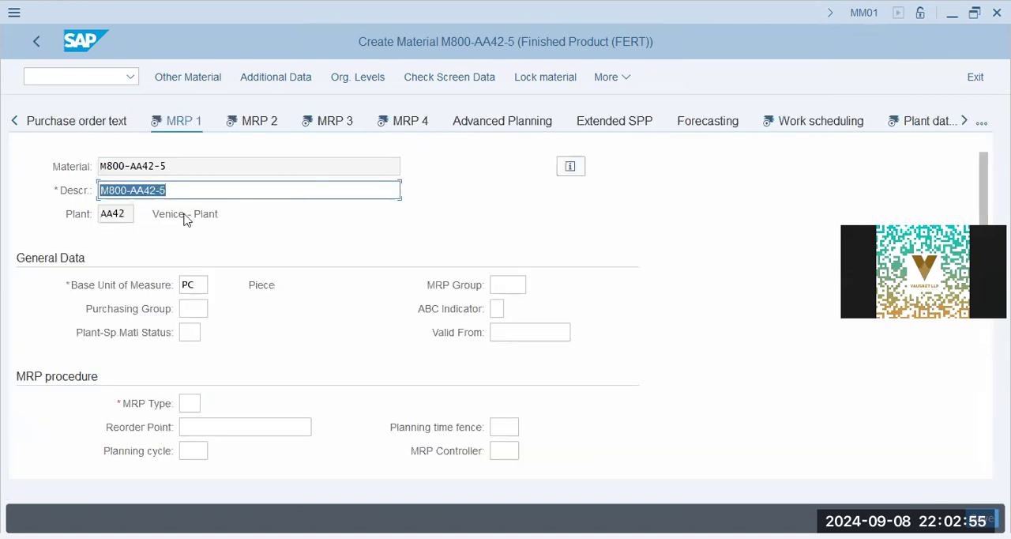
{"action": "left_click", "coordinate": [192, 309]}
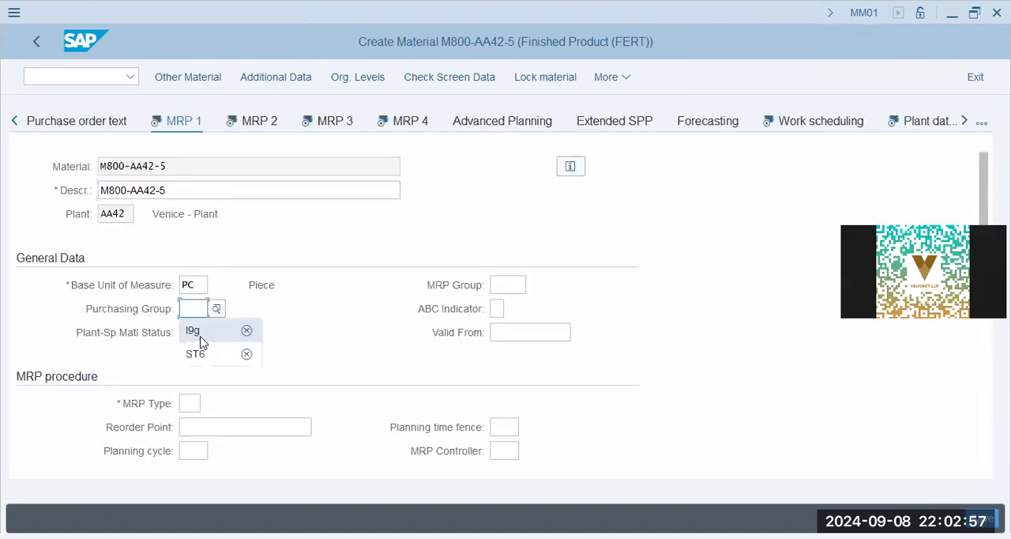
{"action": "left_click", "coordinate": [200, 336]}
{"action": "left_click", "coordinate": [514, 284]}
{"action": "left_click", "coordinate": [514, 309]}
{"action": "left_click", "coordinate": [510, 331]}
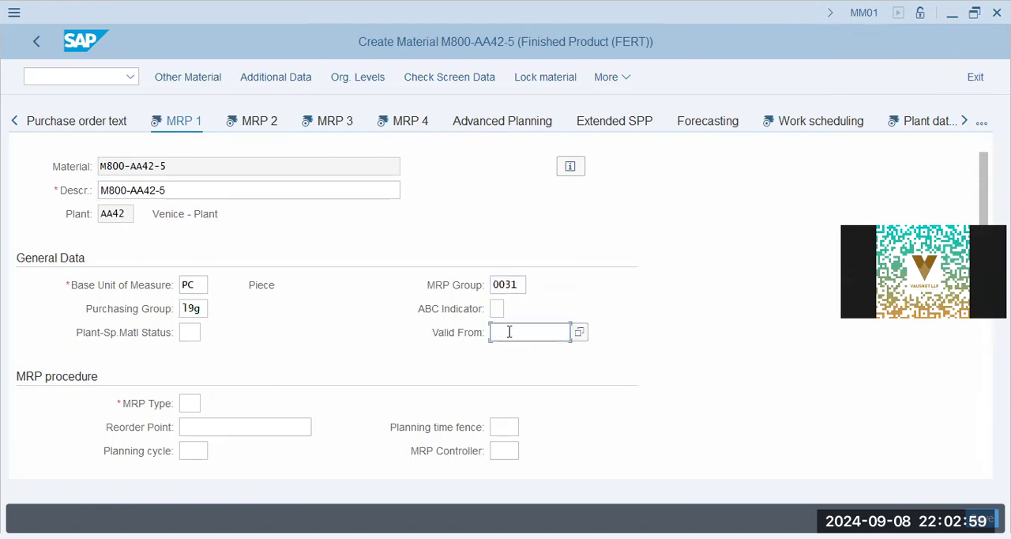
Set the MRP controller to 001 and the MRP type to PD in the MRP procedure data.
{"action": "left_click", "coordinate": [504, 450]}
{"action": "left_click", "coordinate": [510, 474]}
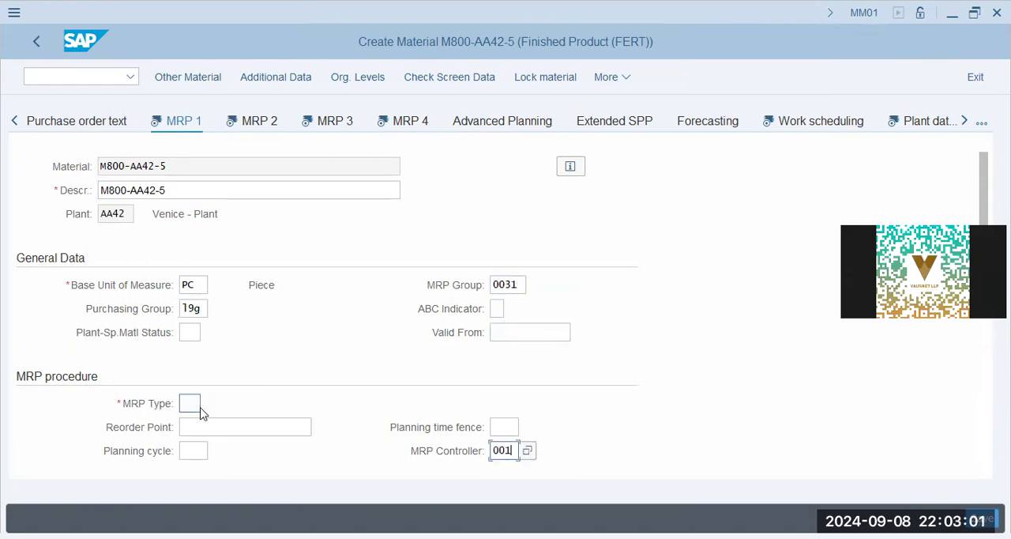
{"action": "left_click", "coordinate": [191, 404]}
{"action": "left_click", "coordinate": [203, 425]}
Set the lot sizing procedure to EX and the minimum lot size to 1.
{"action": "scroll", "coordinate": [255, 369], "scroll_direction": "down", "scroll_amount": 4}
{"action": "left_click", "coordinate": [190, 167]}
{"action": "left_click", "coordinate": [191, 239]}
{"action": "left_click", "coordinate": [203, 258]}
{"action": "left_click", "coordinate": [516, 261]}
{"action": "left_click", "coordinate": [225, 261]}
{"action": "left_click", "coordinate": [223, 284]}
Set the fixed lot size, maximum lot size and maximum stock level to 1, and continue to MRP 2.
{"action": "left_click", "coordinate": [230, 292]}
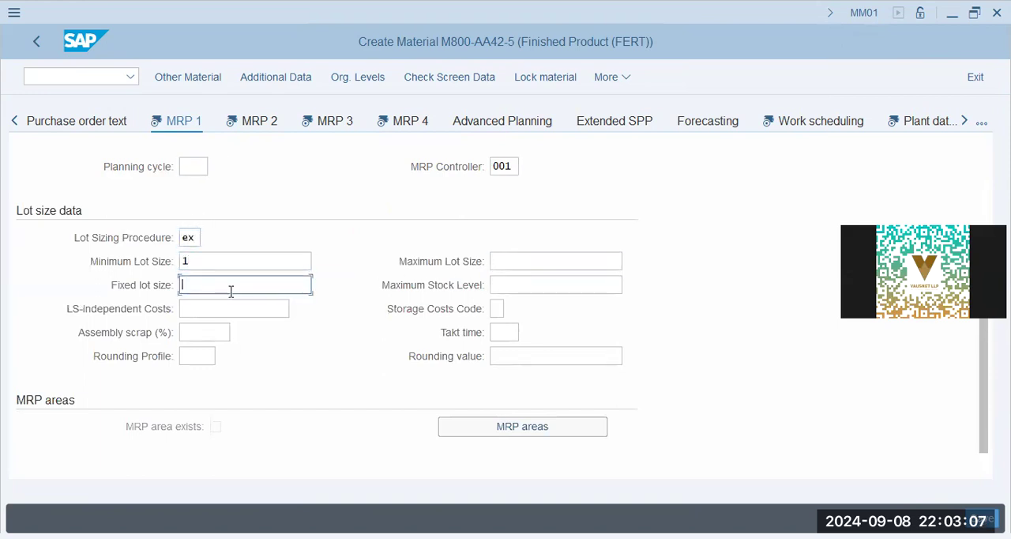
{"action": "left_click", "coordinate": [241, 306]}
{"action": "left_click", "coordinate": [543, 261]}
{"action": "left_click", "coordinate": [537, 284]}
{"action": "left_click", "coordinate": [537, 285]}
{"action": "left_click", "coordinate": [508, 311]}
{"action": "left_click", "coordinate": [221, 309]}
{"action": "left_click", "coordinate": [221, 332]}
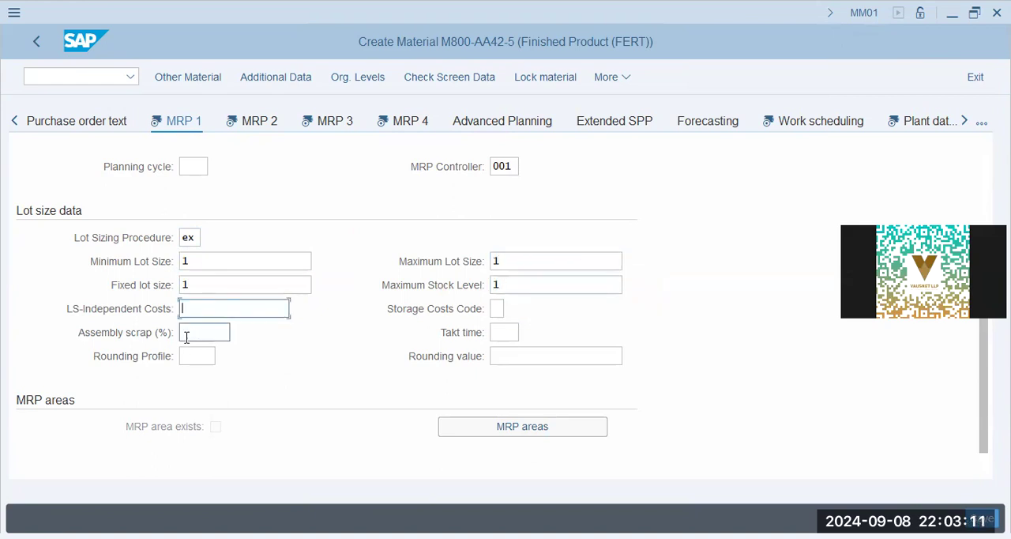
{"action": "left_click", "coordinate": [509, 362]}
{"action": "scroll", "coordinate": [308, 309], "scroll_direction": "down", "scroll_amount": 1}
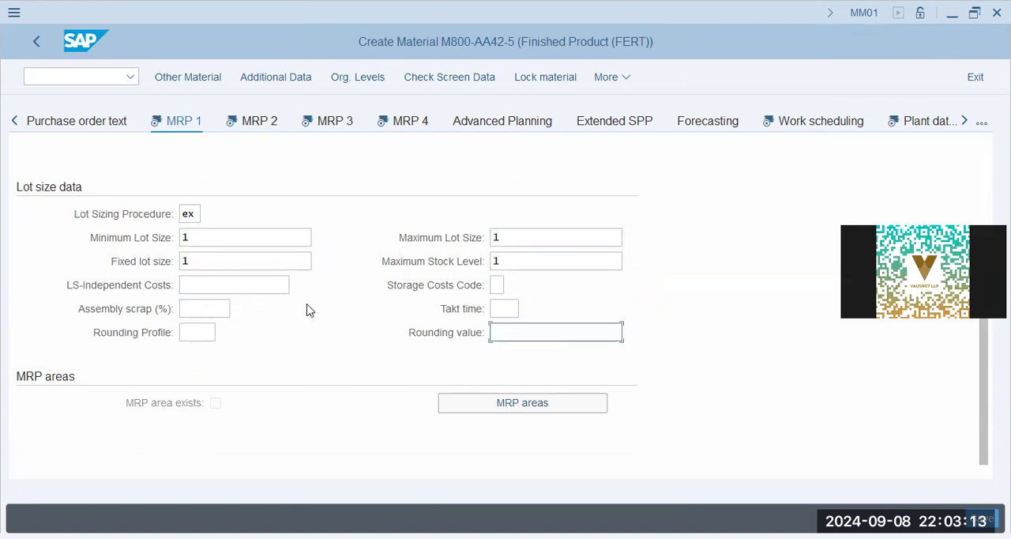
{"action": "scroll", "coordinate": [304, 300], "scroll_direction": "up", "scroll_amount": 5}
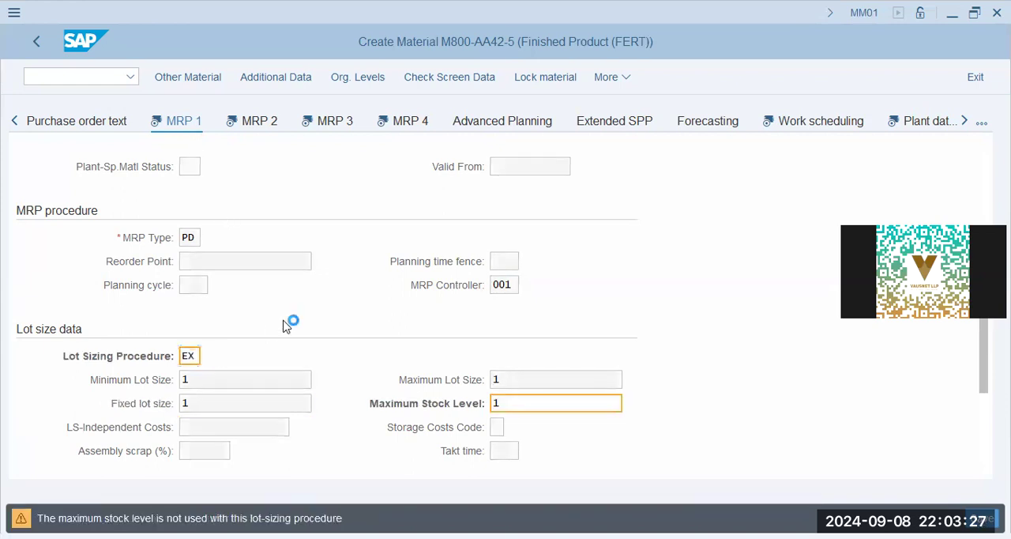
{"action": "key", "text": "Return"}
Set the in-house production time, GR processing time and planned delivery time to 1 day in the MRP 2 scheduling data.
{"action": "left_click", "coordinate": [184, 313]}
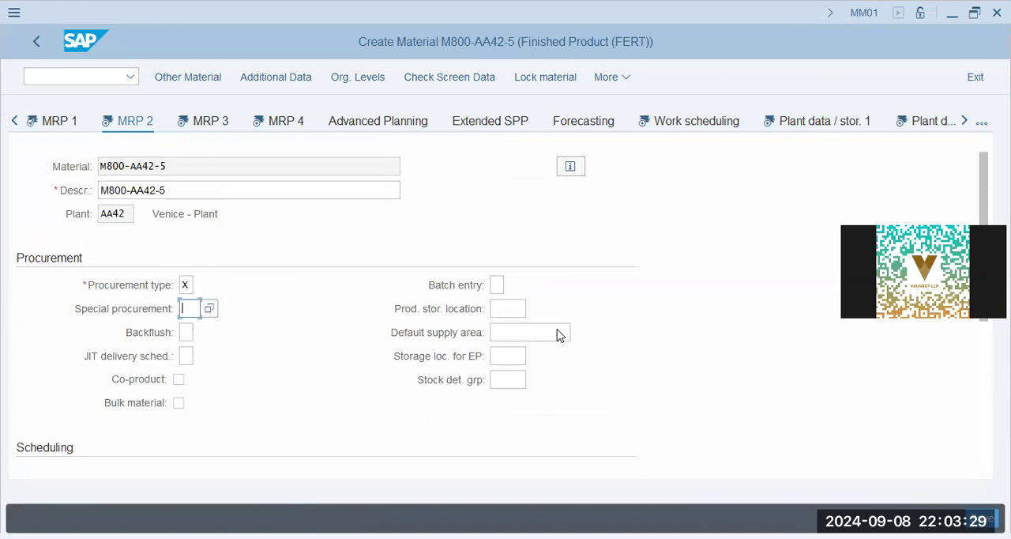
{"action": "scroll", "coordinate": [190, 371], "scroll_direction": "down", "scroll_amount": 3}
{"action": "left_click", "coordinate": [184, 336]}
{"action": "type", "text": "1"}
{"action": "left_click", "coordinate": [197, 355]}
{"action": "type", "text": "1"}
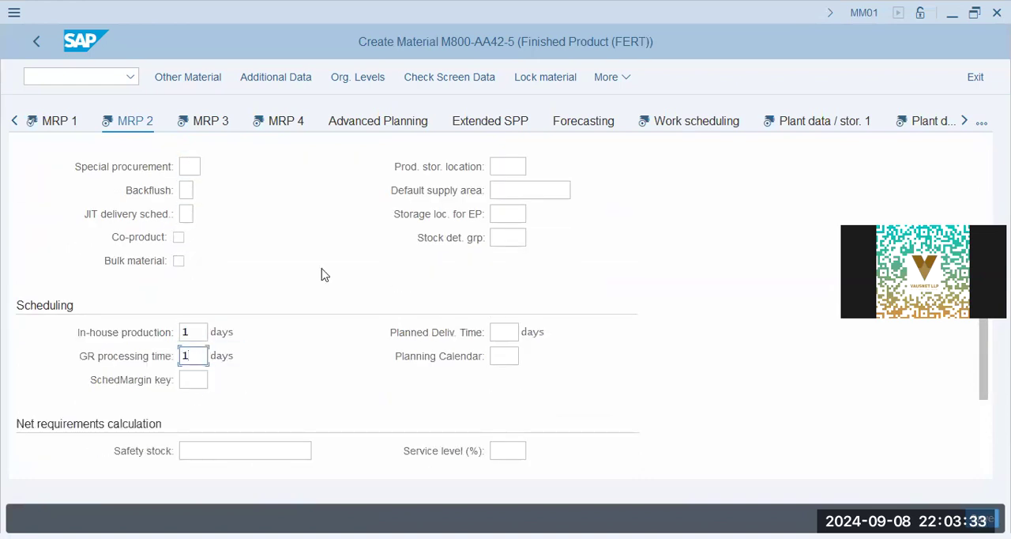
{"action": "left_click", "coordinate": [505, 331]}
{"action": "type", "text": "1"}
{"action": "left_click", "coordinate": [515, 354]}
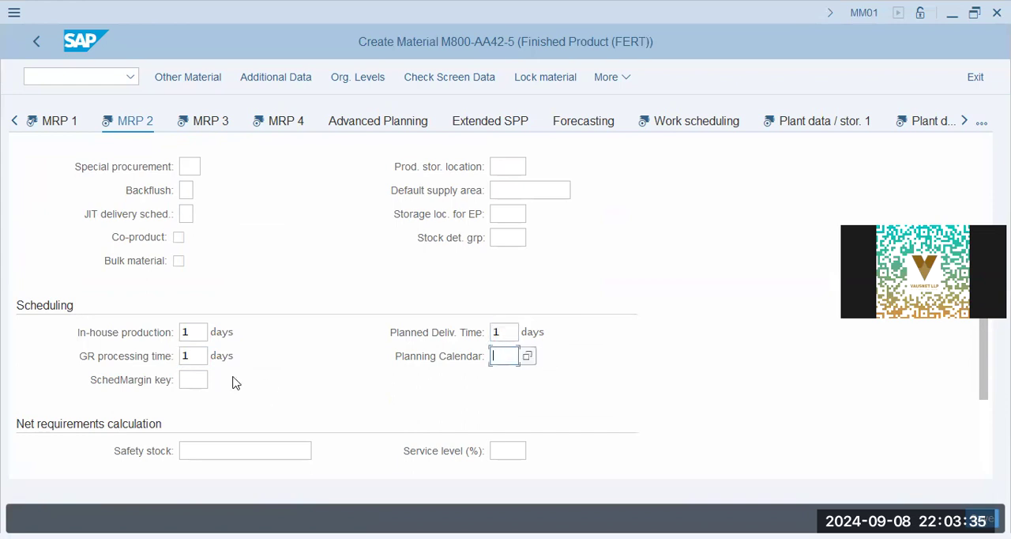
Set the scheduling margin key to 001 and open the MRP 3 data.
{"action": "scroll", "coordinate": [205, 438], "scroll_direction": "down", "scroll_amount": 3}
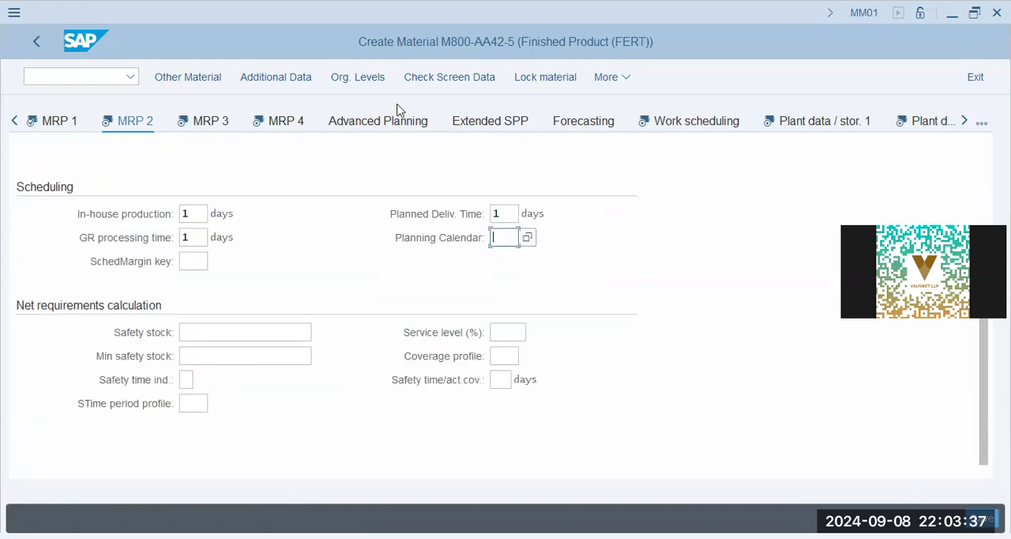
{"action": "left_click", "coordinate": [196, 261]}
{"action": "type", "text": "001"}
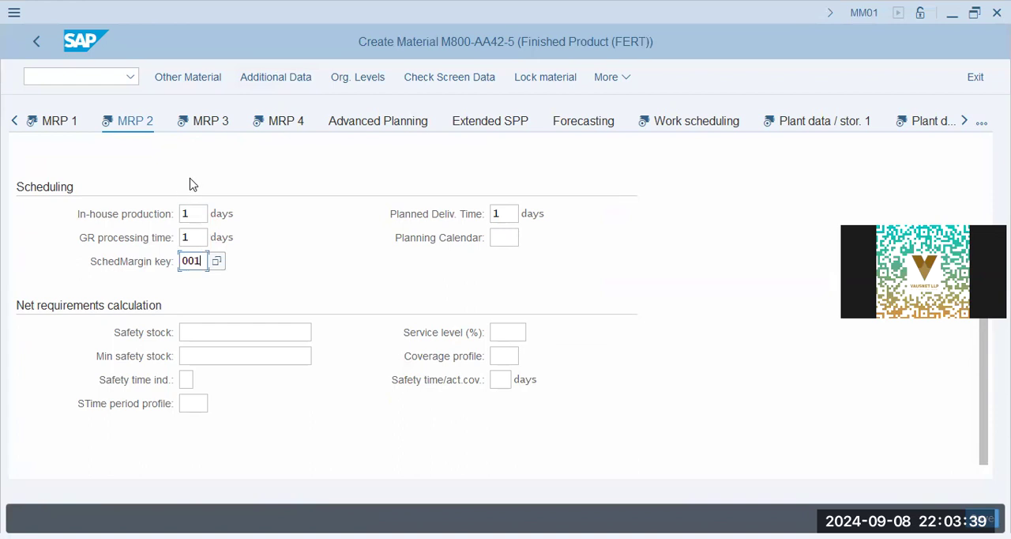
{"action": "left_click", "coordinate": [228, 124]}
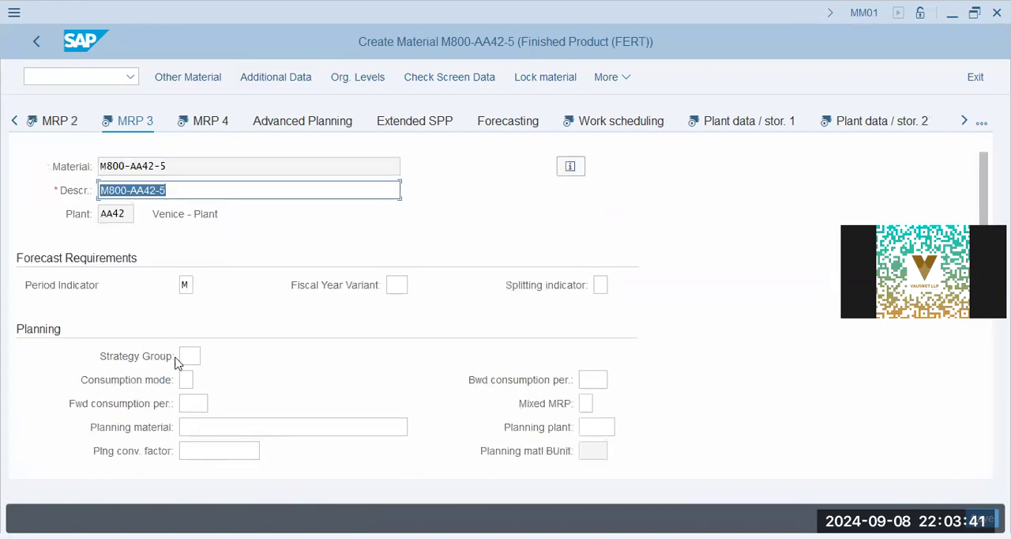
Set the strategy group to 10 in the planning data of the MRP 3 view.
{"action": "left_click", "coordinate": [191, 356]}
{"action": "type", "text": "10"}
{"action": "key", "text": "Tab"}
{"action": "key", "text": "Tab"}
{"action": "left_click", "coordinate": [193, 450]}
{"action": "scroll", "coordinate": [388, 357], "scroll_direction": "down", "scroll_amount": 3}
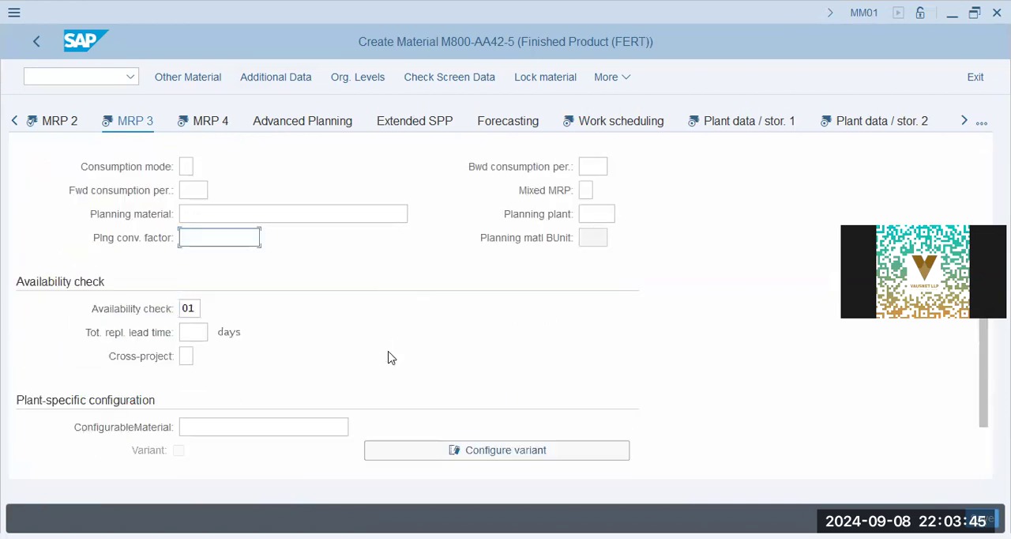
{"action": "left_click", "coordinate": [193, 332]}
{"action": "left_click", "coordinate": [186, 356]}
{"action": "scroll", "coordinate": [237, 430], "scroll_direction": "down", "scroll_amount": 1}
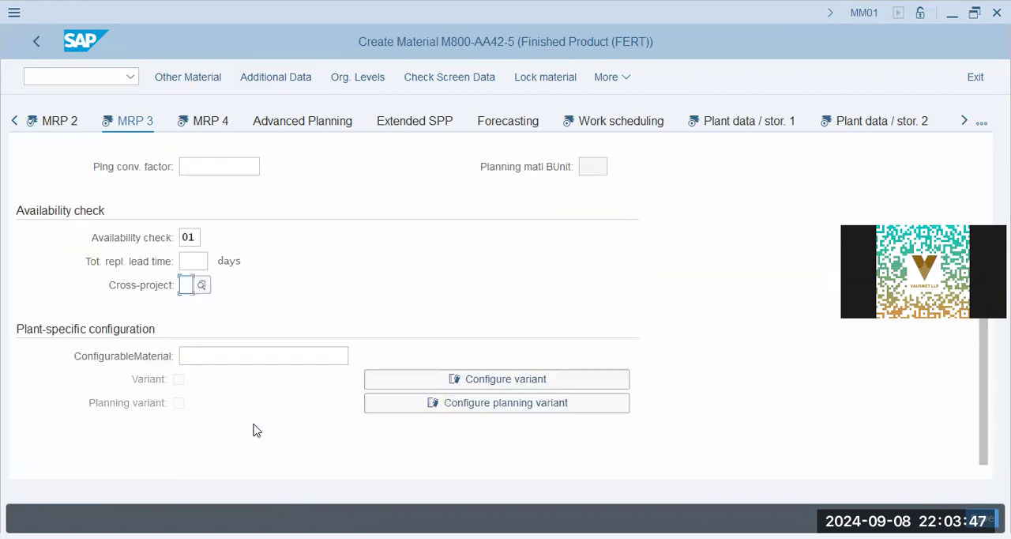
Open the MRP 4 view and set the individual/collective requirements indicator to 2.
{"action": "left_click", "coordinate": [211, 122]}
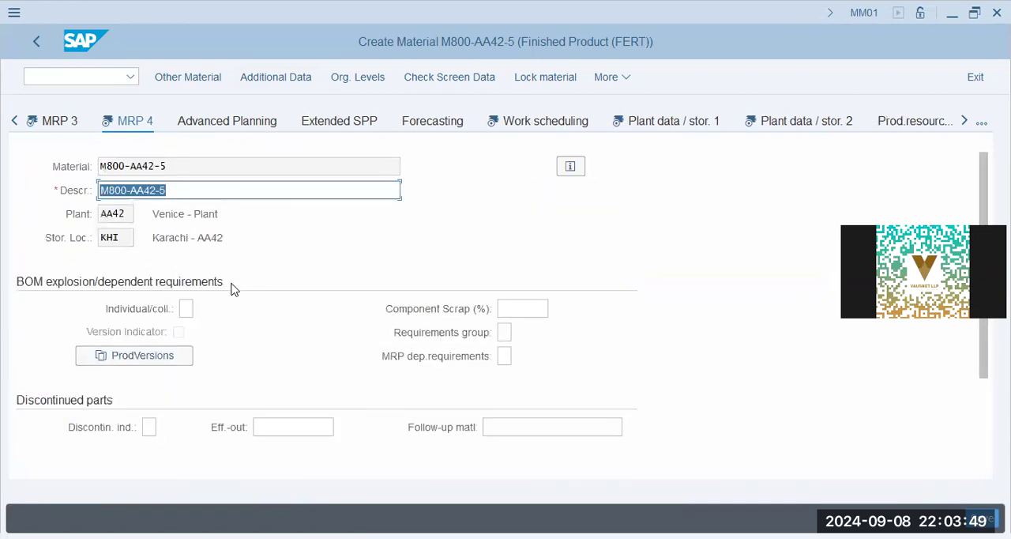
{"action": "left_click", "coordinate": [187, 308]}
{"action": "type", "text": "2"}
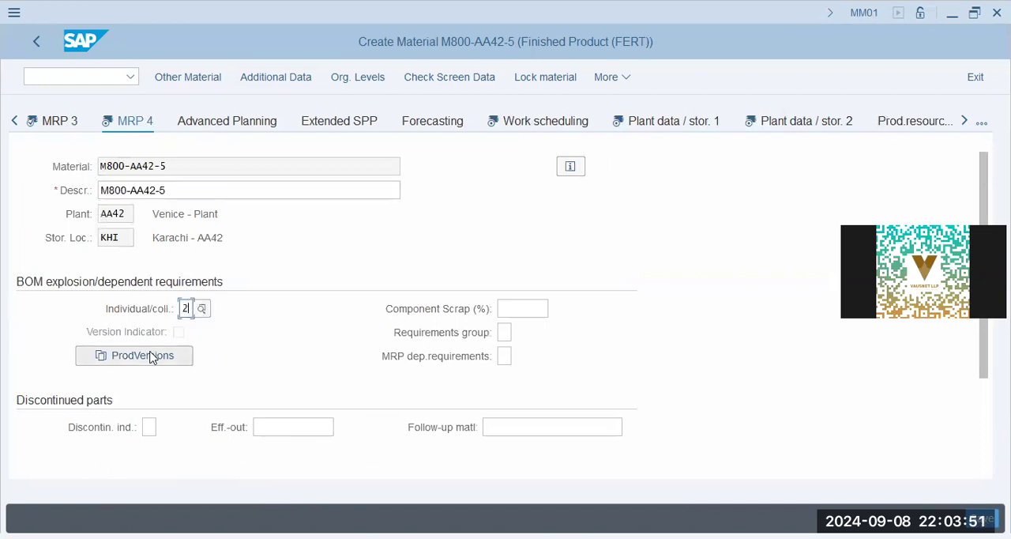
Add production version a421 with the text "Production Version 01-AA42", valid from 01.01.2024 to 31.12.9999.
{"action": "left_click", "coordinate": [150, 359]}
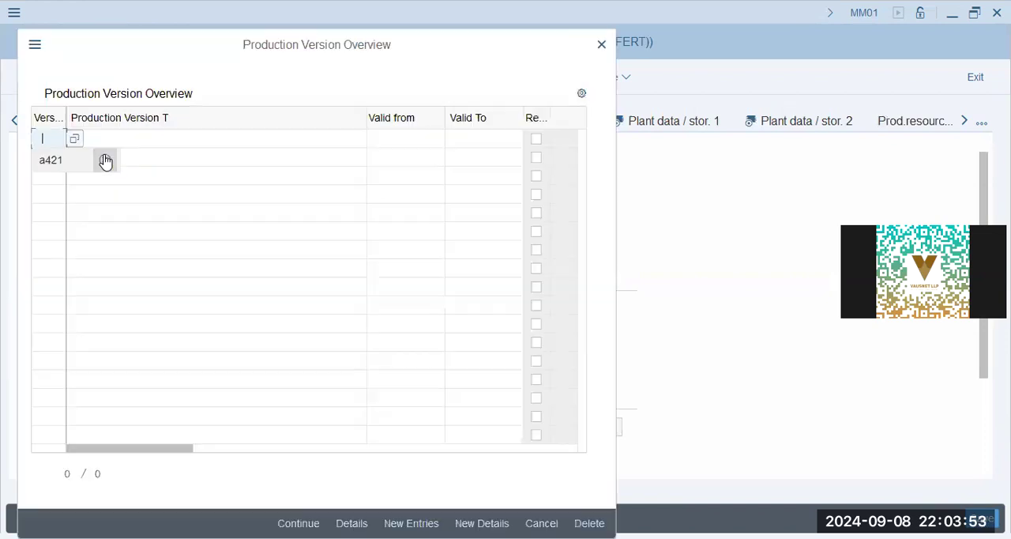
{"action": "left_click", "coordinate": [51, 160]}
{"action": "left_click", "coordinate": [101, 141]}
{"action": "left_click", "coordinate": [153, 160]}
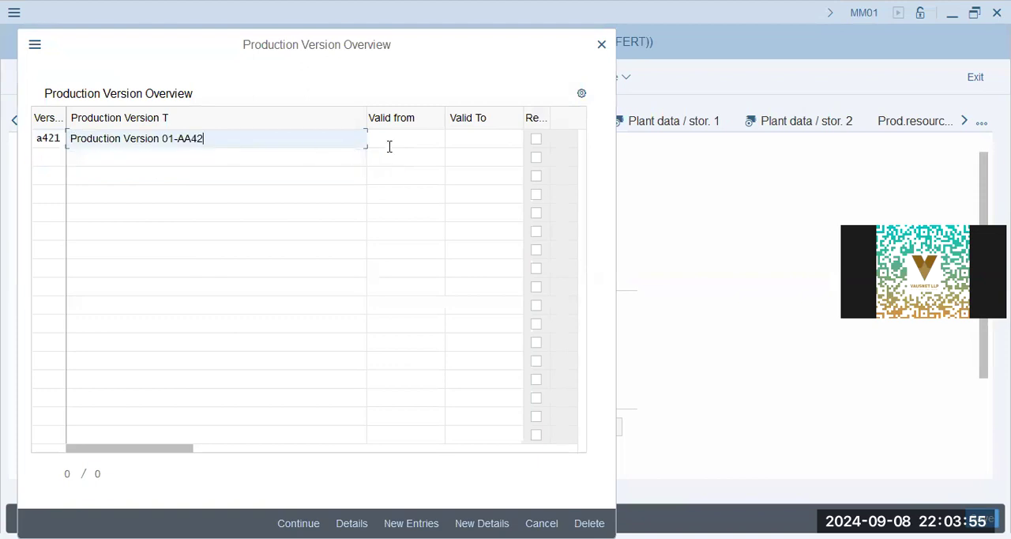
{"action": "left_click", "coordinate": [388, 141]}
{"action": "left_click", "coordinate": [399, 160]}
{"action": "left_click", "coordinate": [459, 141]}
{"action": "left_click", "coordinate": [498, 160]}
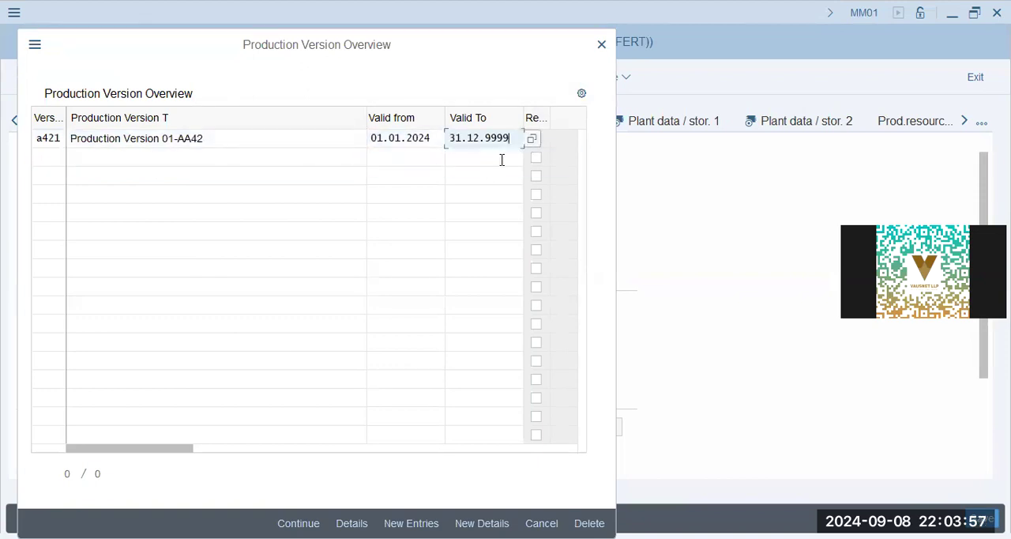
{"action": "key", "text": "Return"}
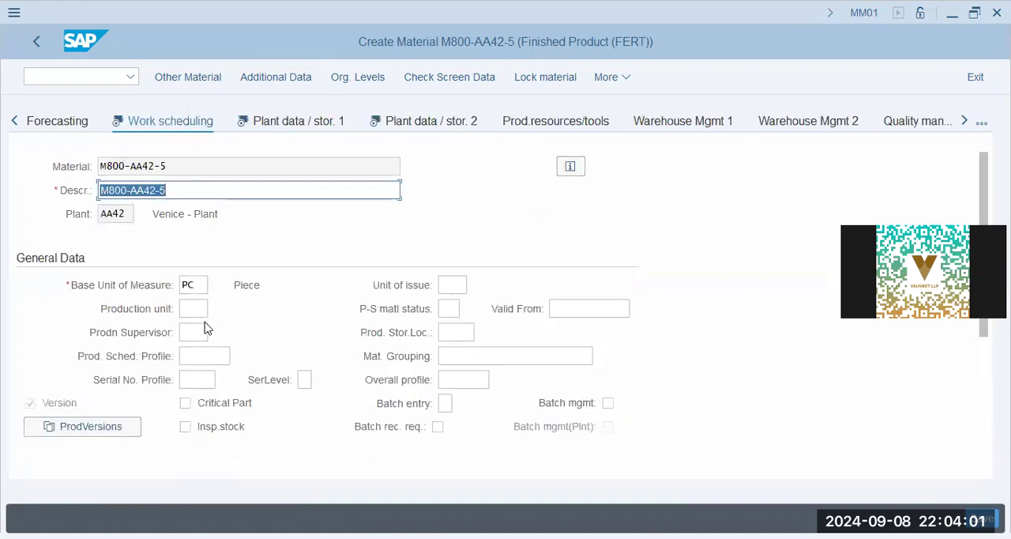
Set the production scheduling profile to 000001 in the work scheduling data.
{"action": "left_click", "coordinate": [199, 311]}
{"action": "left_click", "coordinate": [442, 285]}
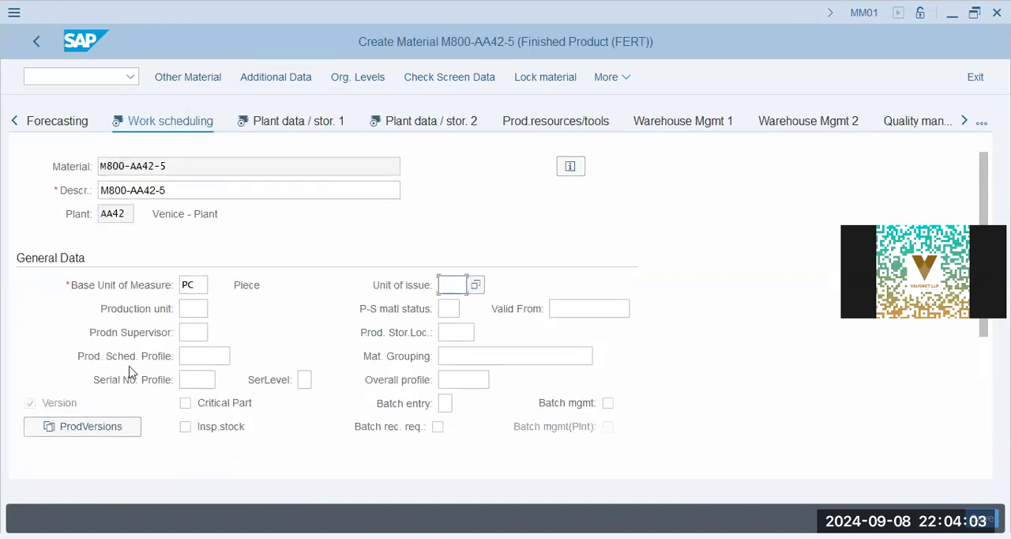
{"action": "left_click", "coordinate": [214, 356]}
{"action": "left_click", "coordinate": [215, 377]}
{"action": "scroll", "coordinate": [211, 335], "scroll_direction": "down", "scroll_amount": 2}
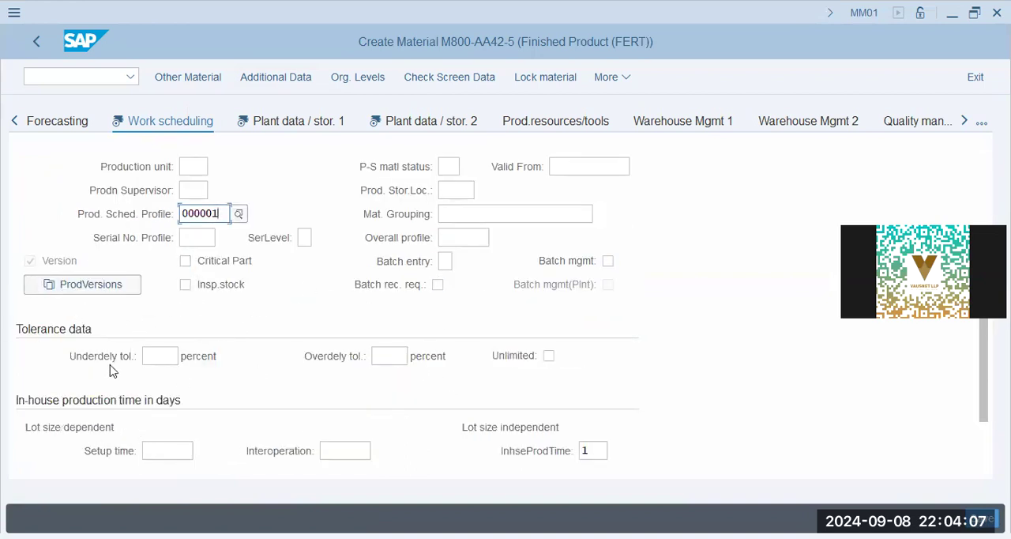
{"action": "scroll", "coordinate": [500, 423], "scroll_direction": "down", "scroll_amount": 2}
{"action": "scroll", "coordinate": [334, 172], "scroll_direction": "up", "scroll_amount": 5}
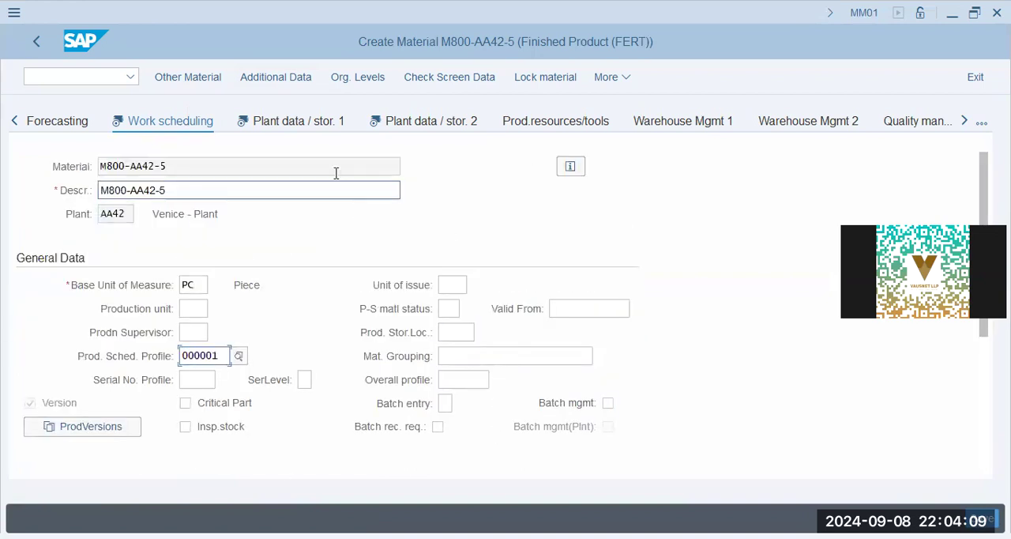
Look through the Plant data / storage 1 and 2 views, including the net weight and general plant parameters.
{"action": "left_click", "coordinate": [215, 332]}
{"action": "scroll", "coordinate": [77, 411], "scroll_direction": "down", "scroll_amount": 3}
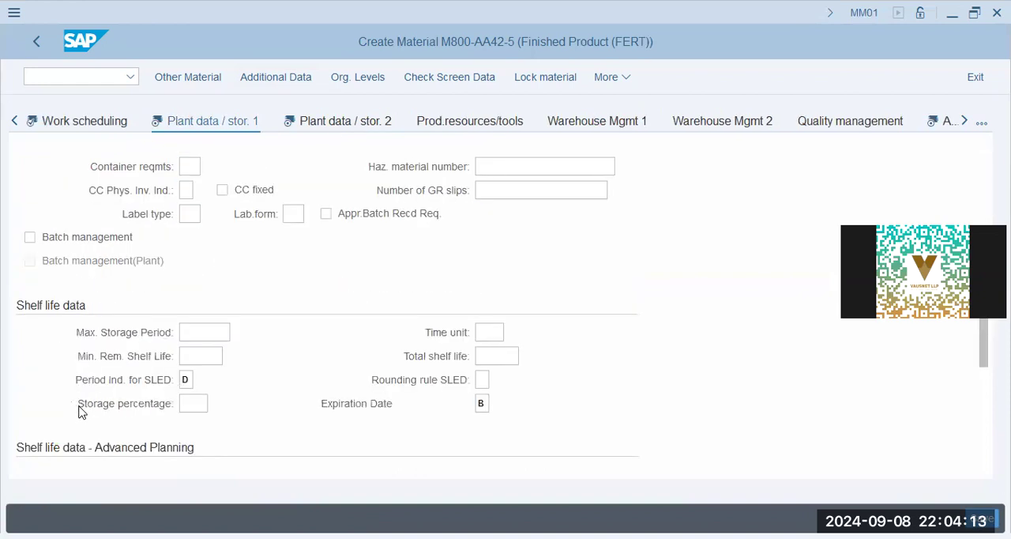
{"action": "scroll", "coordinate": [453, 447], "scroll_direction": "down", "scroll_amount": 3}
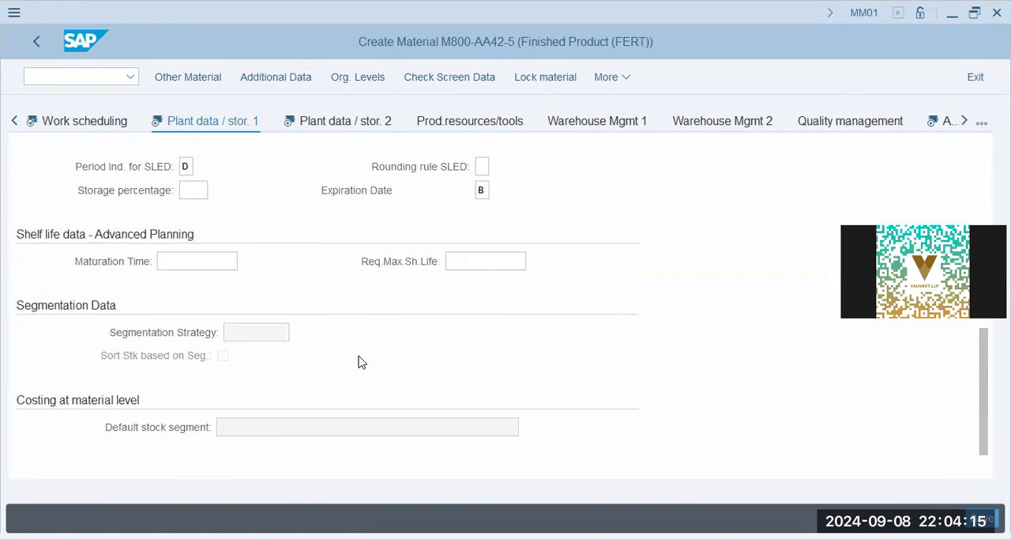
{"action": "left_click", "coordinate": [348, 124]}
{"action": "left_click", "coordinate": [224, 337]}
{"action": "scroll", "coordinate": [223, 379], "scroll_direction": "down", "scroll_amount": 2}
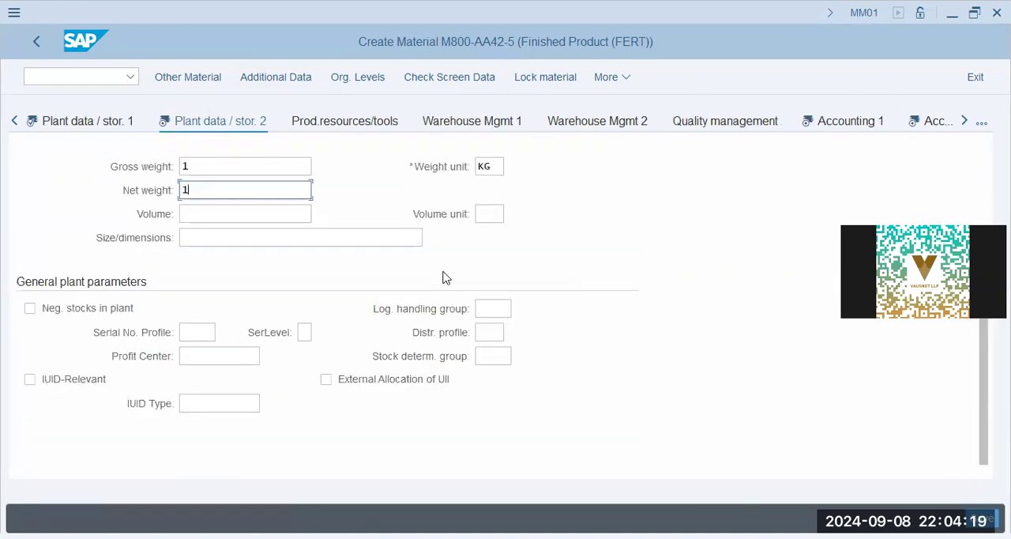
Set the valuation class to 7920 and the standard price to 101 PKR in the Accounting 1 view.
{"action": "left_click", "coordinate": [870, 121]}
{"action": "left_click", "coordinate": [194, 379]}
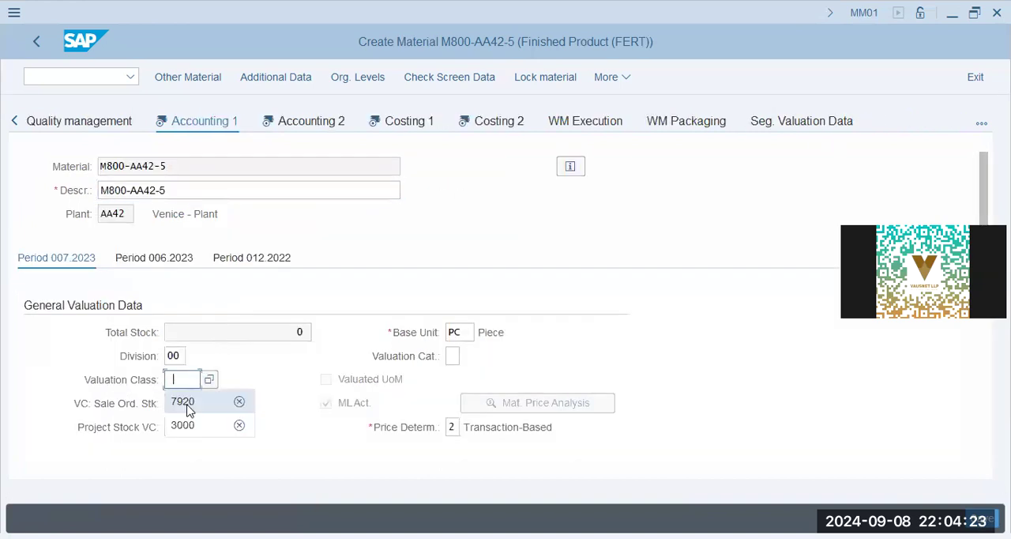
{"action": "left_click", "coordinate": [186, 405]}
{"action": "scroll", "coordinate": [383, 345], "scroll_direction": "down", "scroll_amount": 3}
{"action": "scroll", "coordinate": [383, 277], "scroll_direction": "down", "scroll_amount": 3}
{"action": "left_click", "coordinate": [248, 213]}
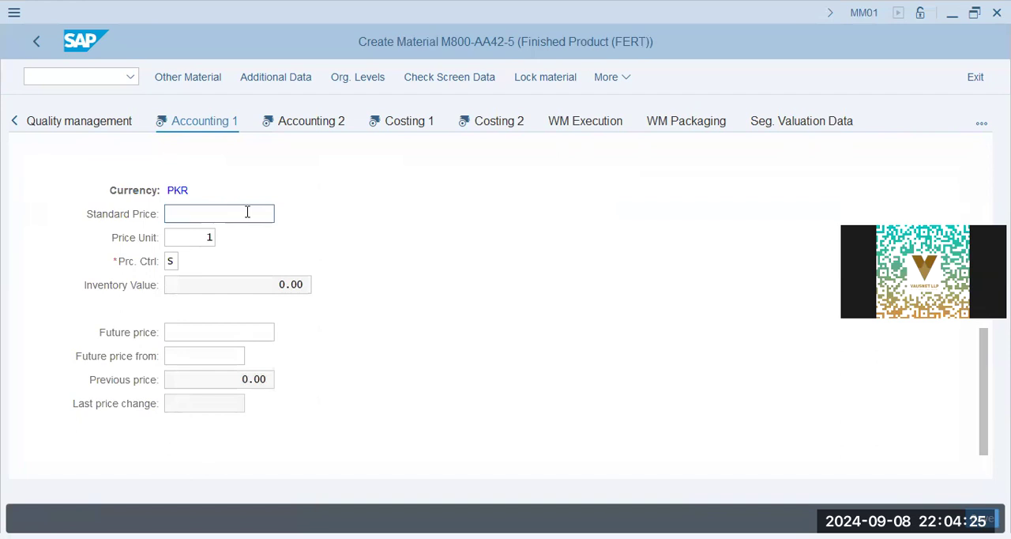
{"action": "left_click", "coordinate": [254, 236]}
Continue through the Accounting 2 and Costing 1 views to the Costing 2 data.
{"action": "left_click", "coordinate": [302, 124]}
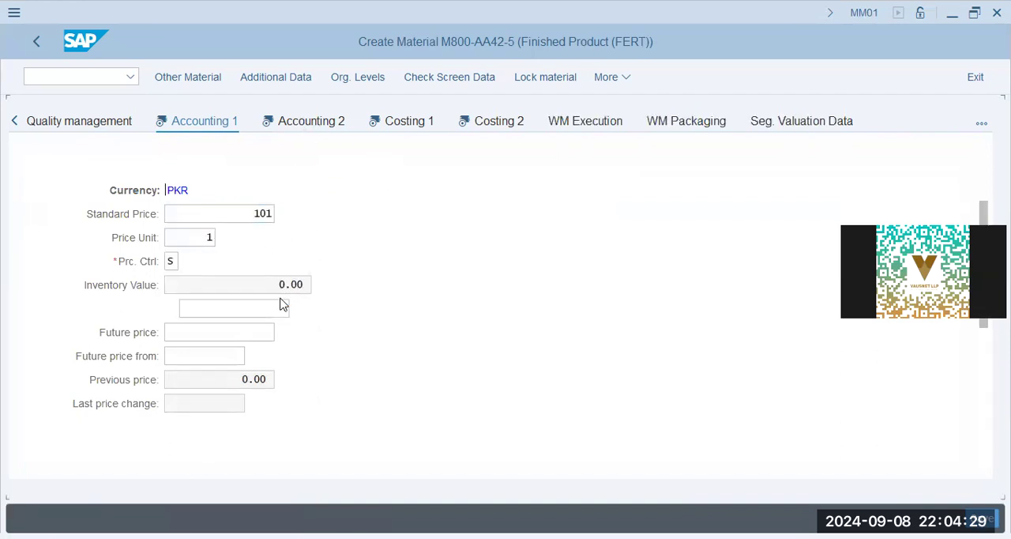
{"action": "left_click", "coordinate": [245, 283]}
{"action": "left_click", "coordinate": [291, 129]}
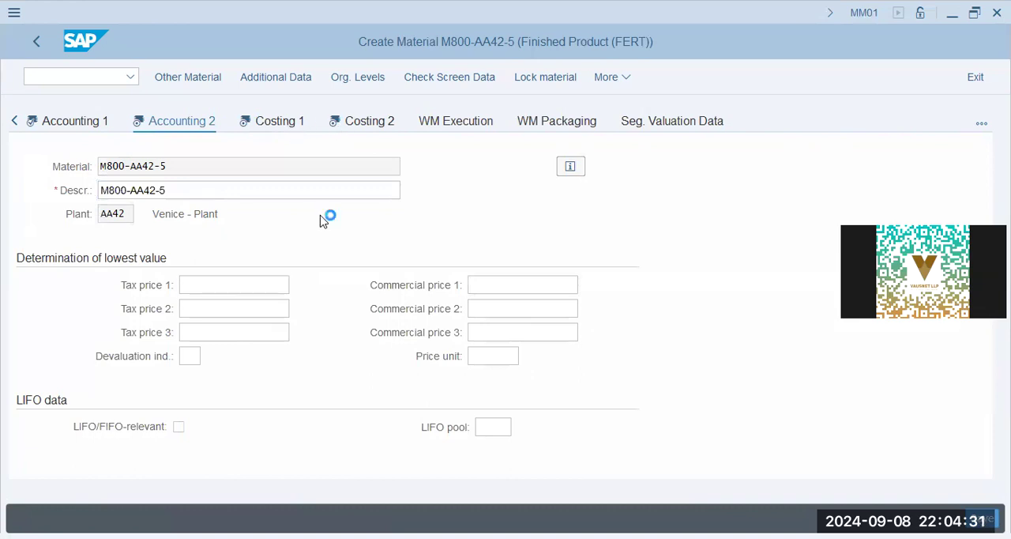
{"action": "left_click", "coordinate": [250, 131]}
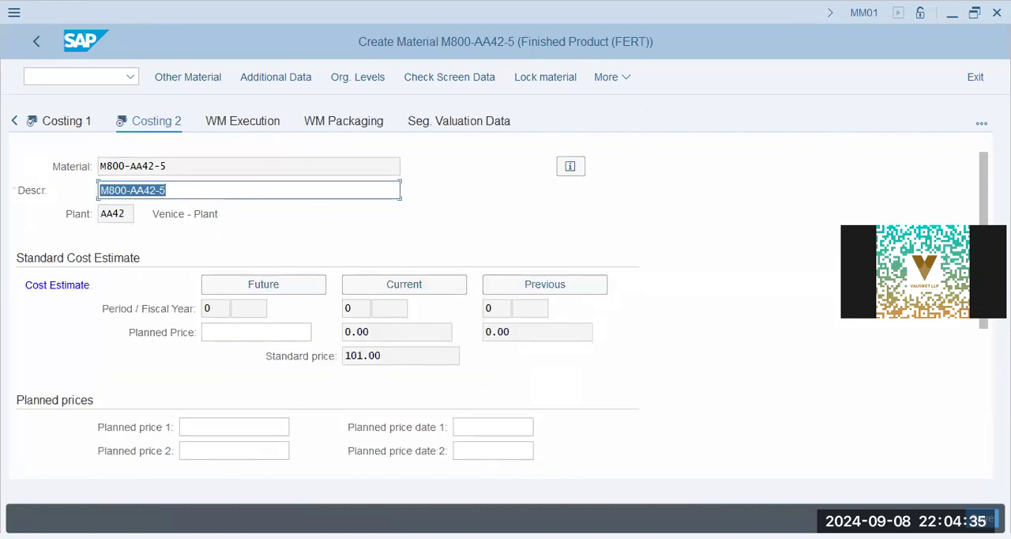
Confirm the Costing 2 data and open the details of the tax classification message to check its message number.
{"action": "key", "text": "Return"}
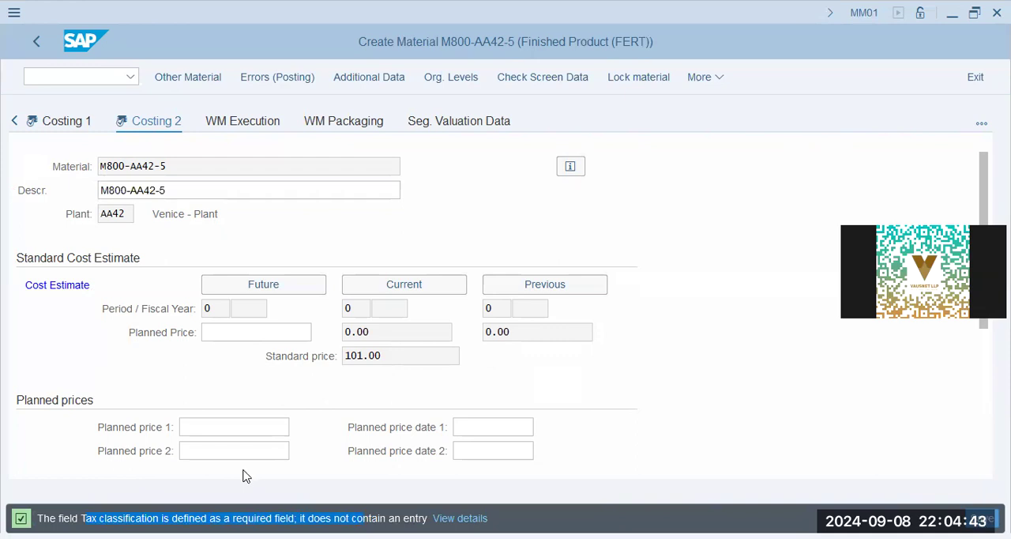
{"action": "left_click", "coordinate": [318, 400]}
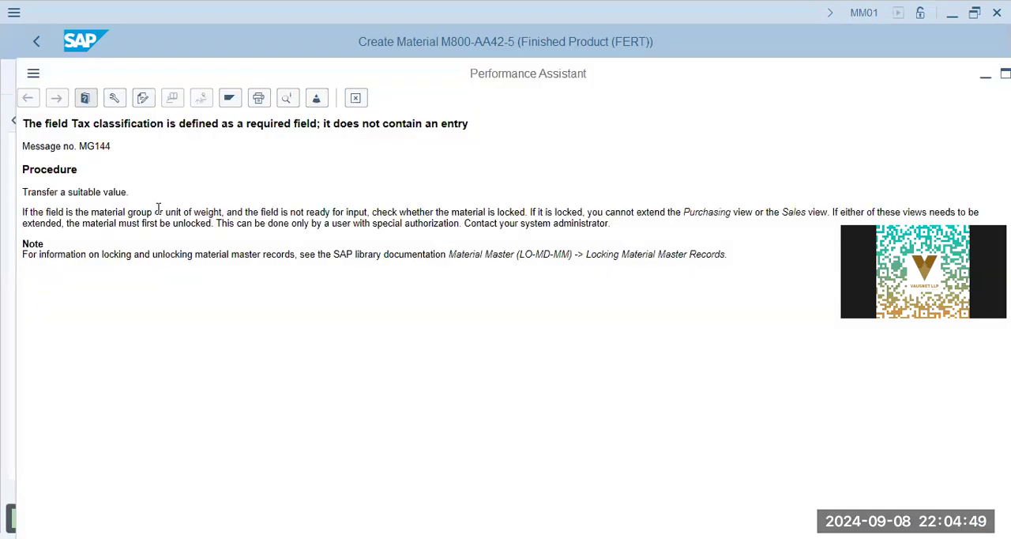
{"action": "triple_click", "coordinate": [111, 147]}
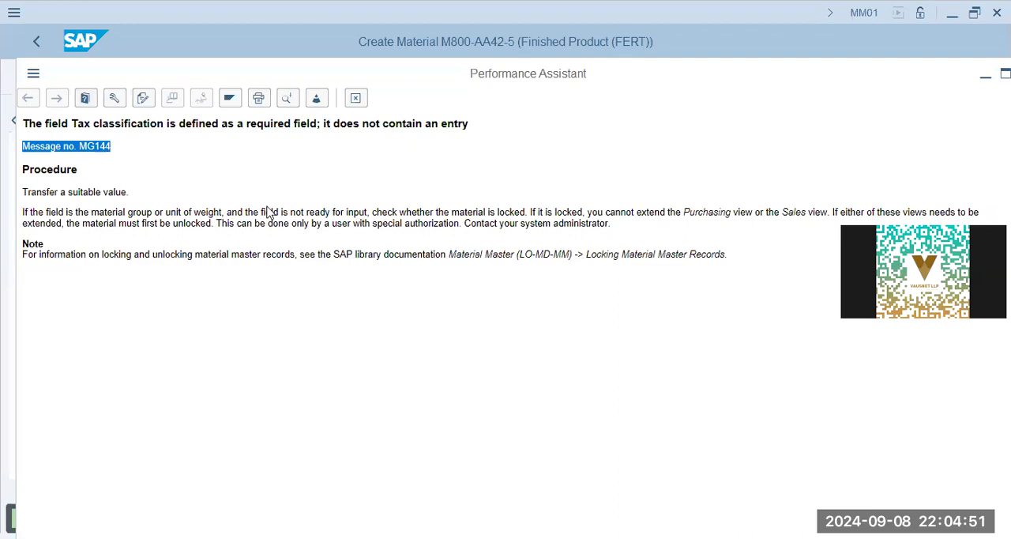